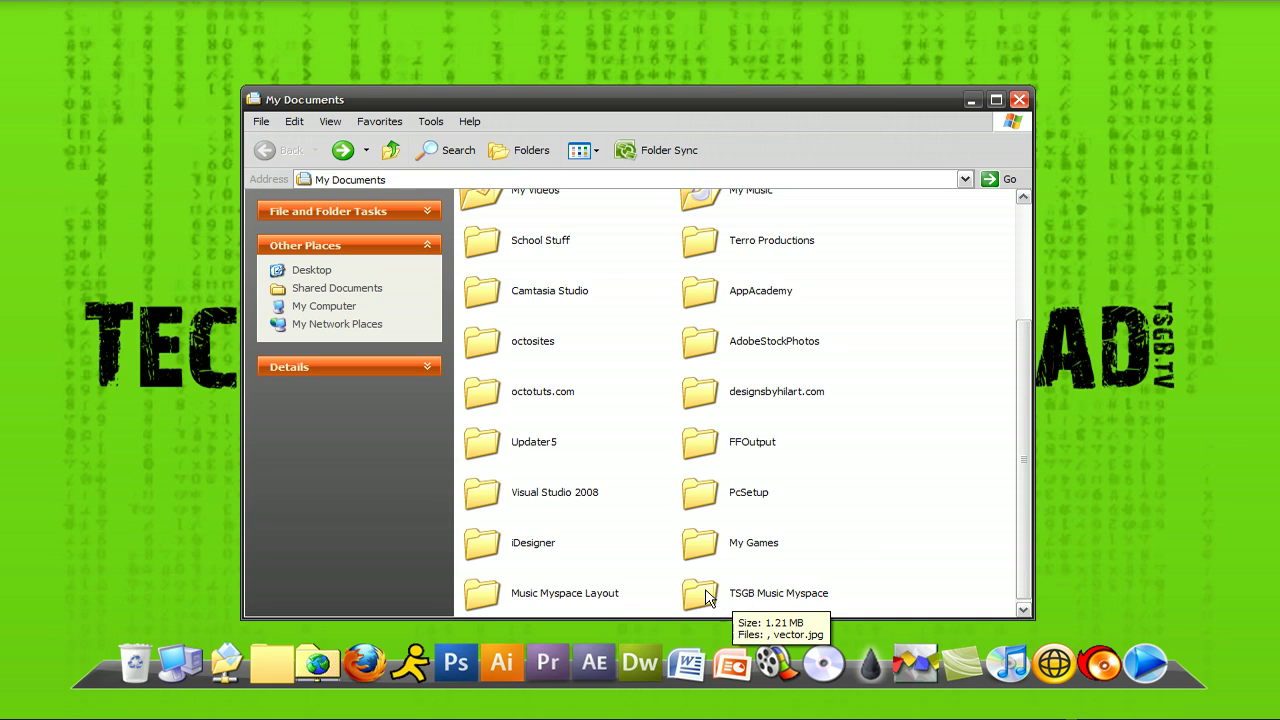
# Open the vector image in the TSGB Music Myspace folder for viewing, and return to My Documents.
pyautogui.doubleClick(810, 597)
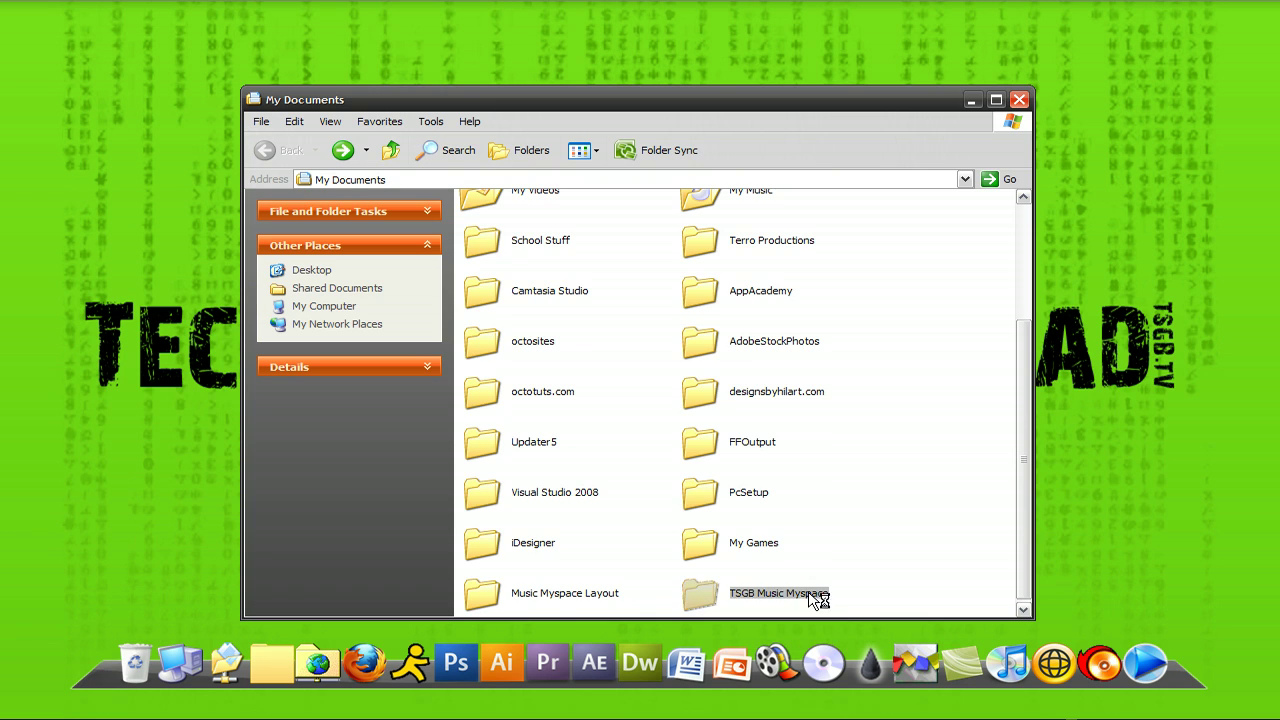
pyautogui.doubleClick(546, 226)
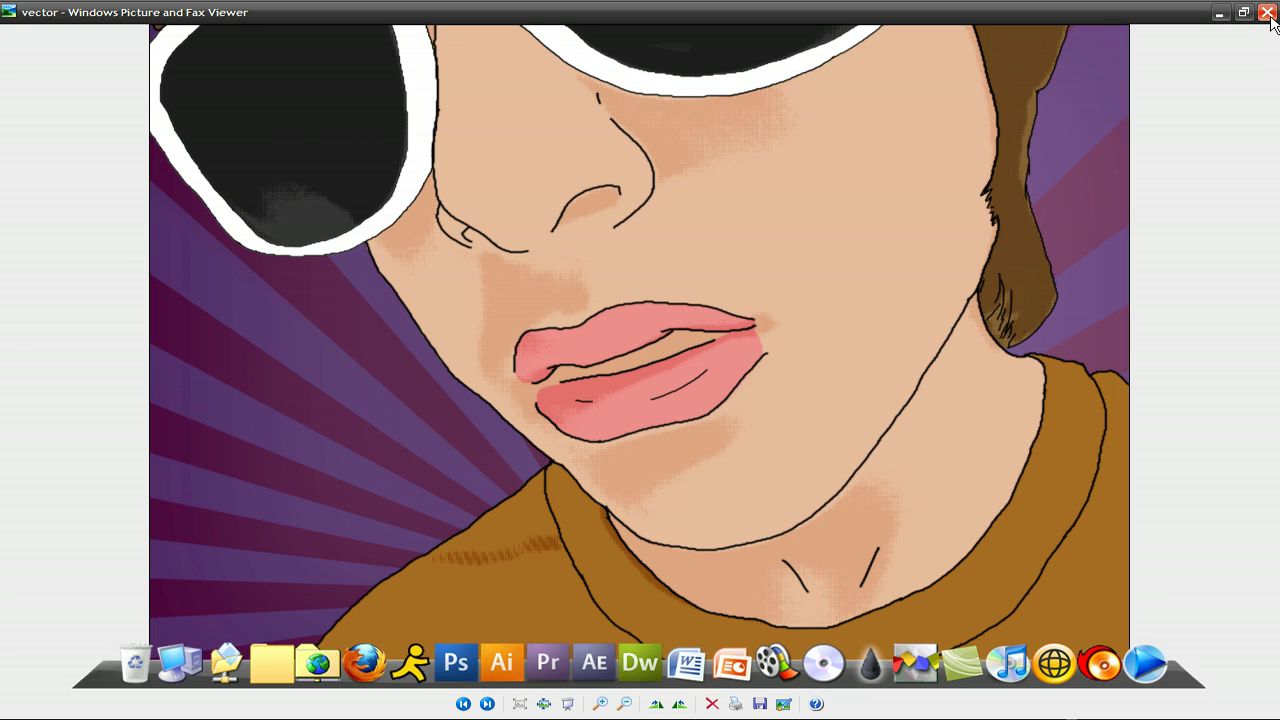
pyautogui.click(1266, 12)
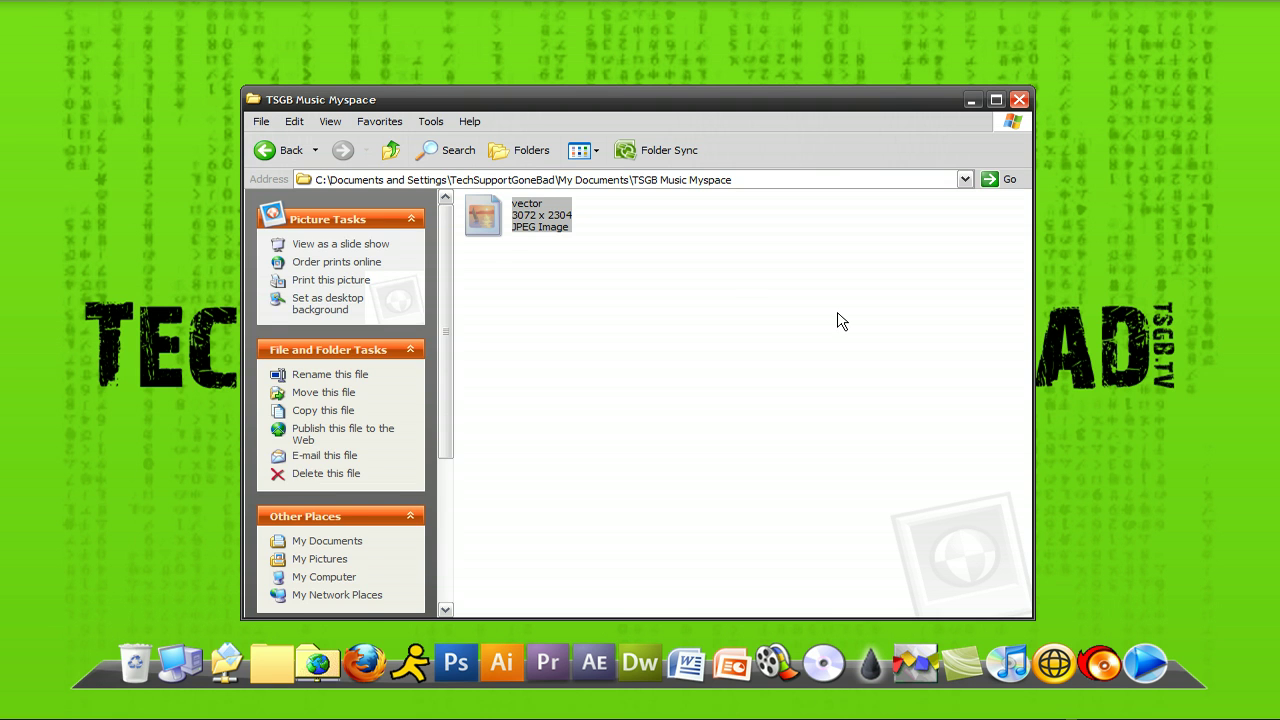
pyautogui.click(288, 153)
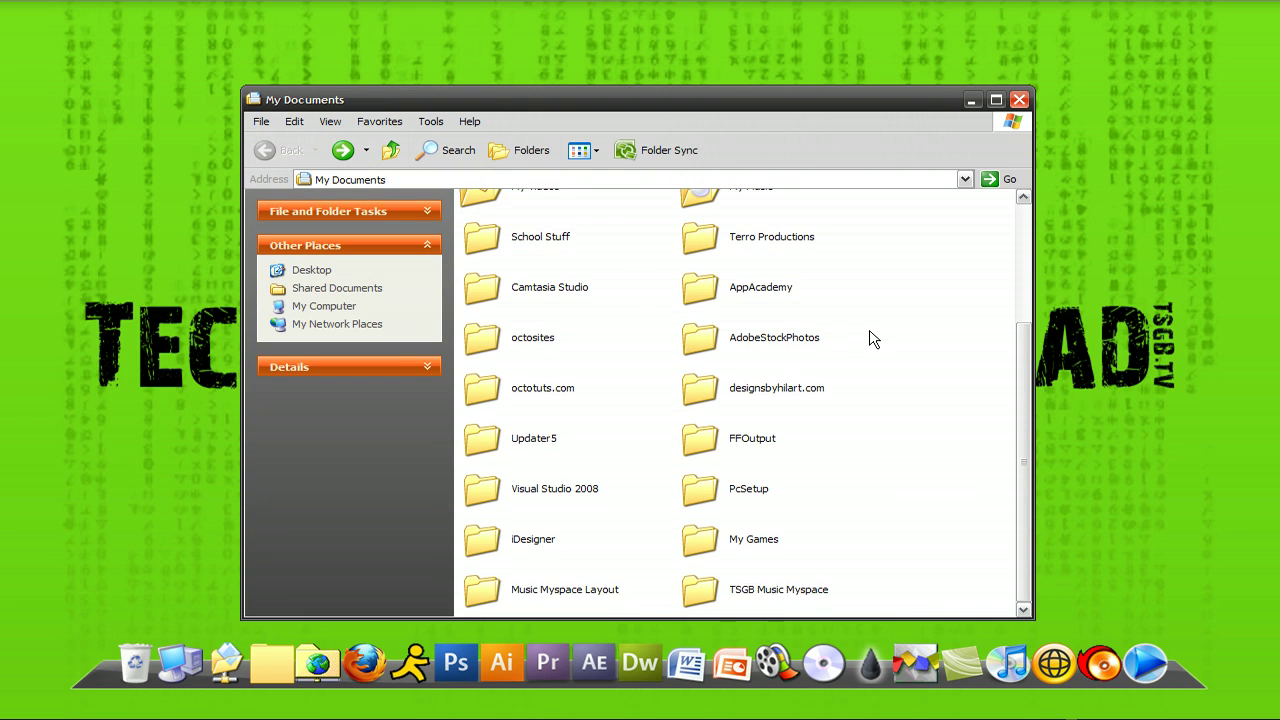
# Look through the Music Myspace Layout folder and its PSD Files for Layout subfolder, and return to Photoshop.
pyautogui.click(334, 712)
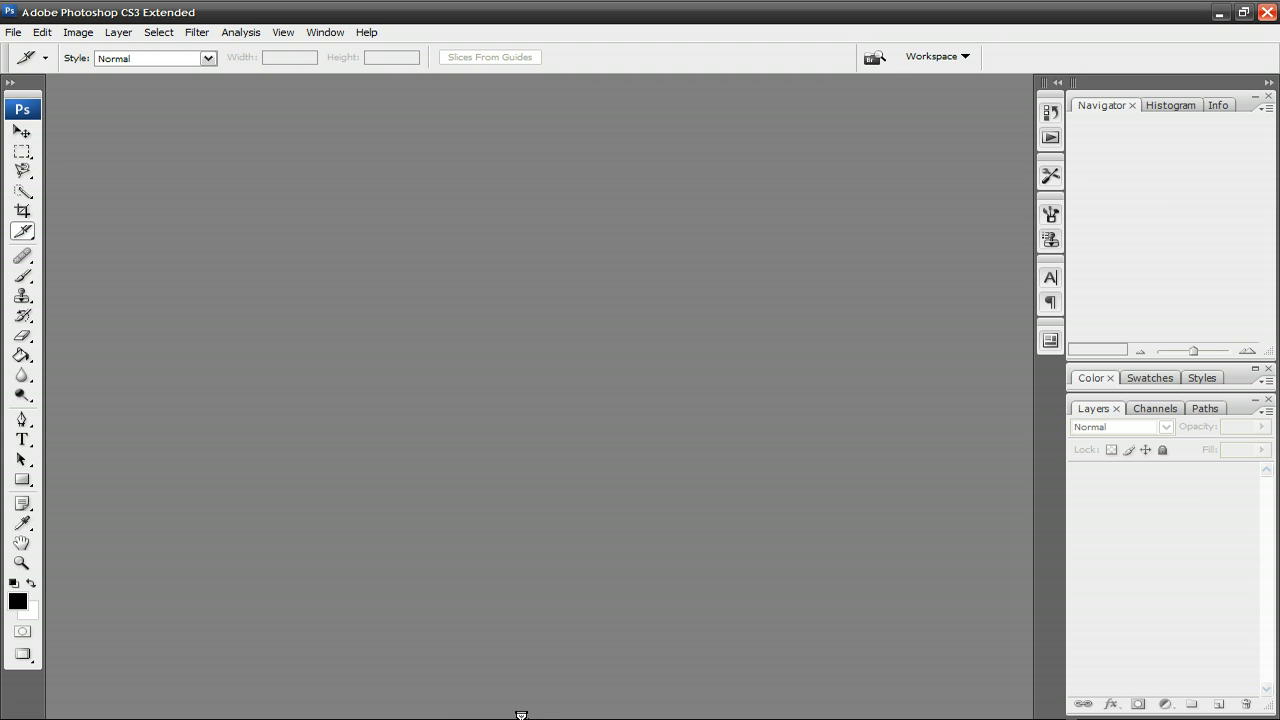
pyautogui.click(521, 707)
pyautogui.doubleClick(551, 589)
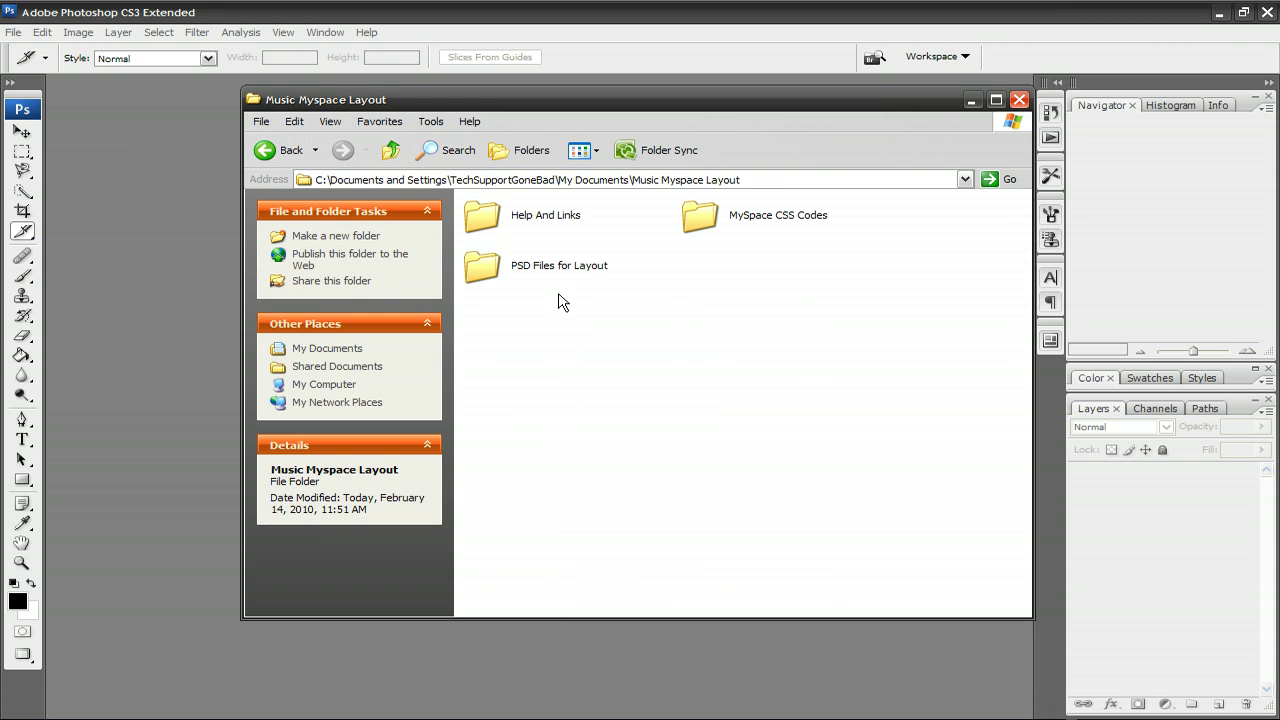
pyautogui.doubleClick(558, 266)
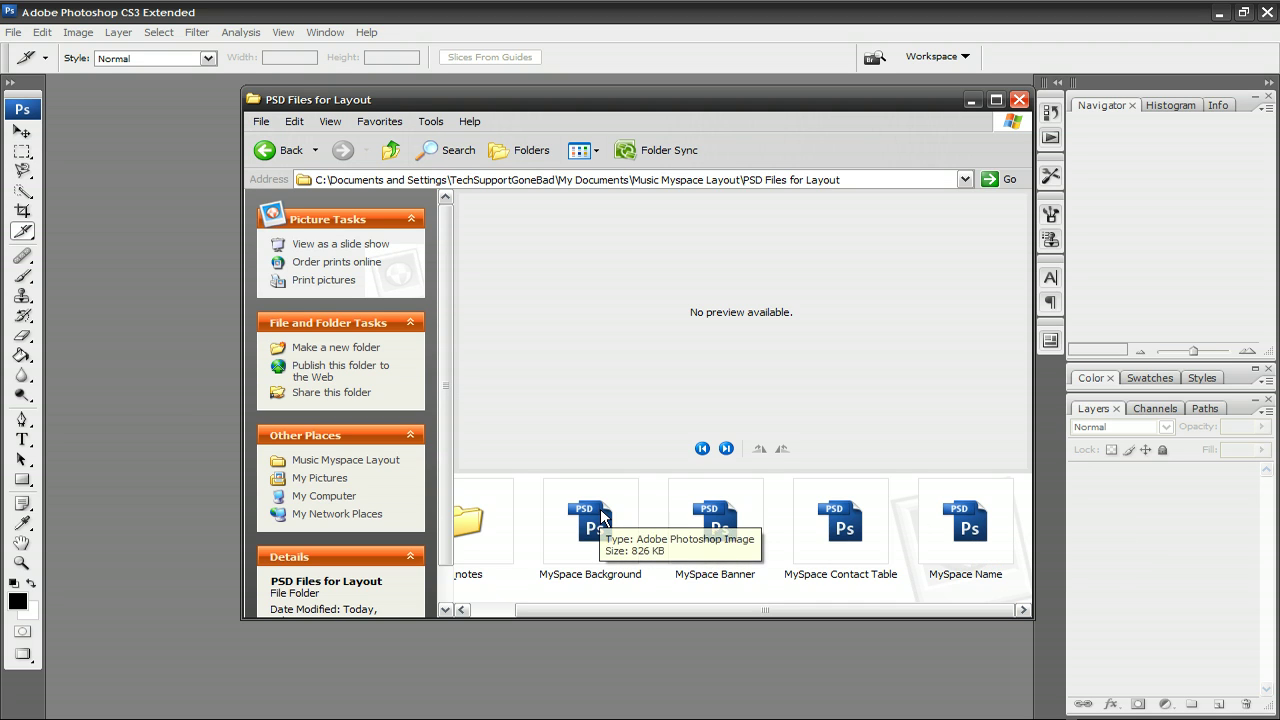
pyautogui.click(280, 150)
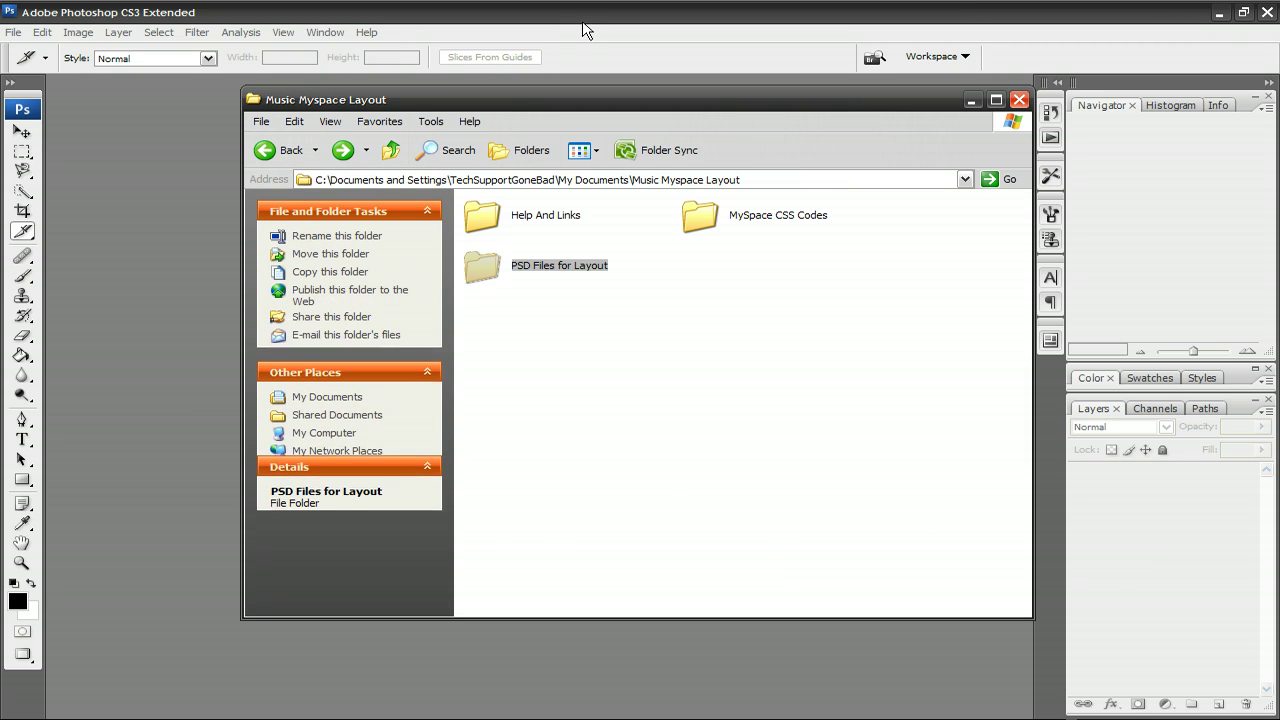
pyautogui.click(270, 150)
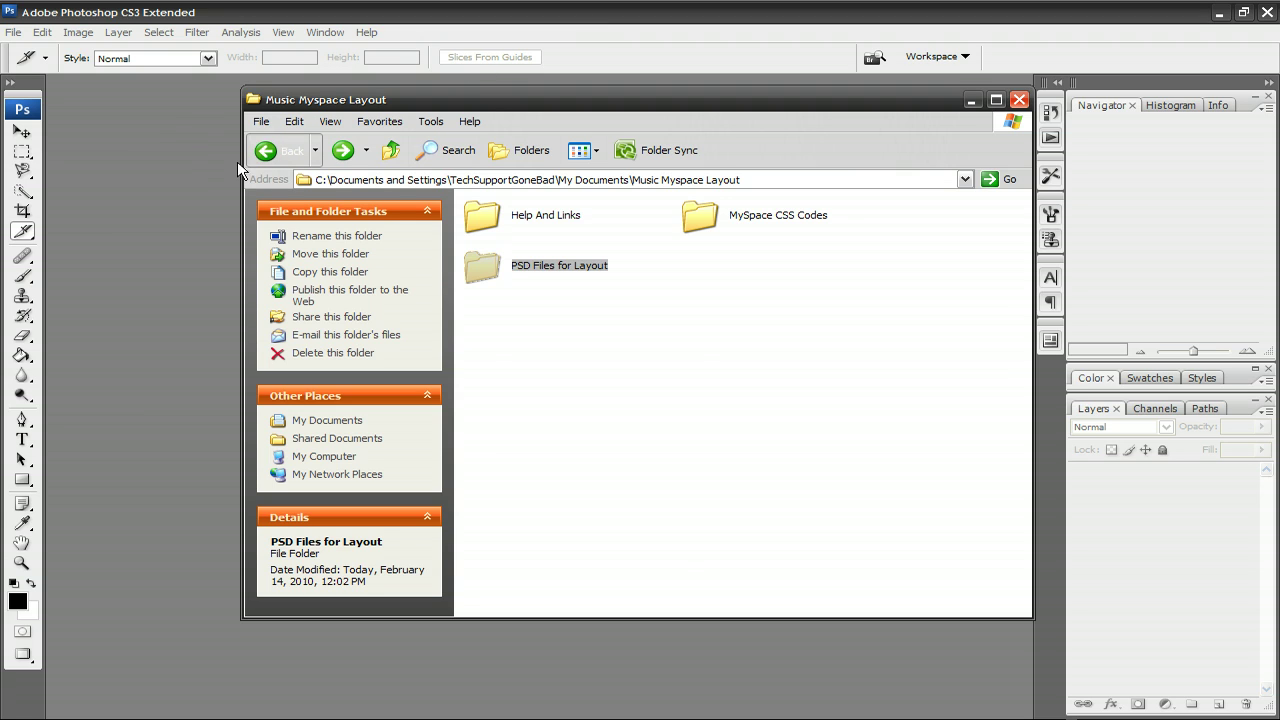
pyautogui.click(180, 185)
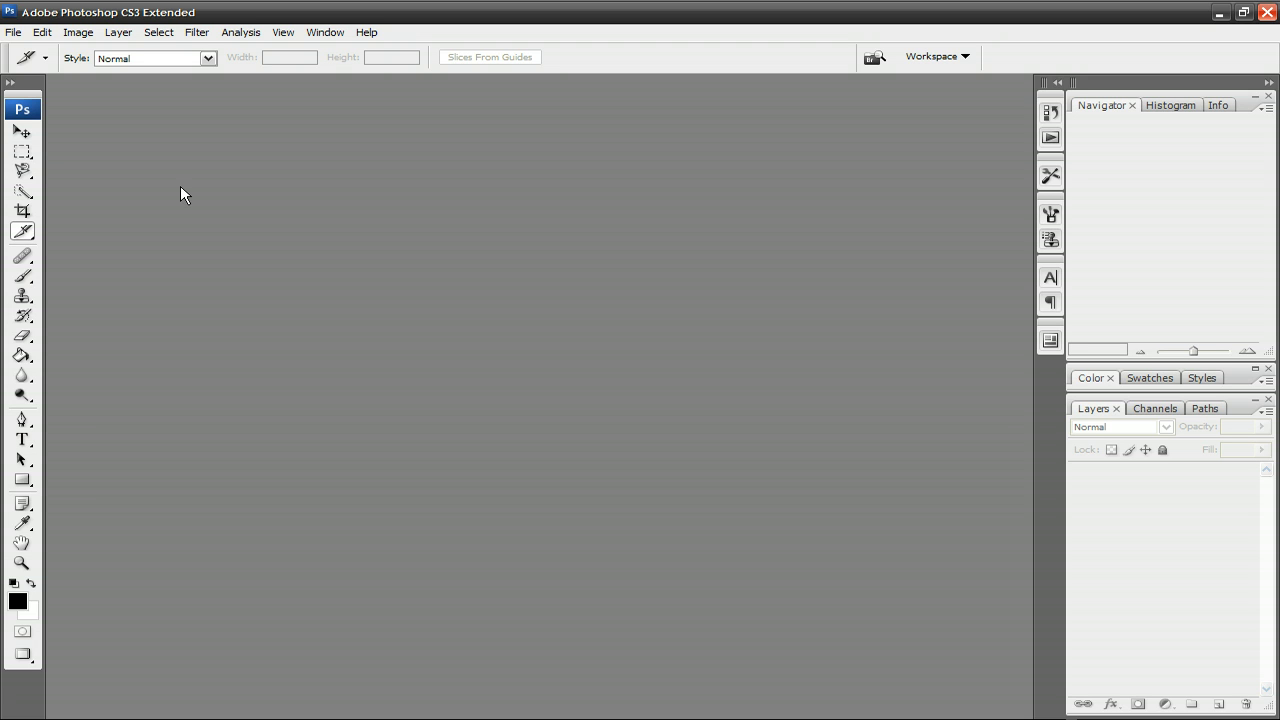
# Switch to Firefox, load the MySpace home page and open the music profile in a new tab.
pyautogui.click(190, 708)
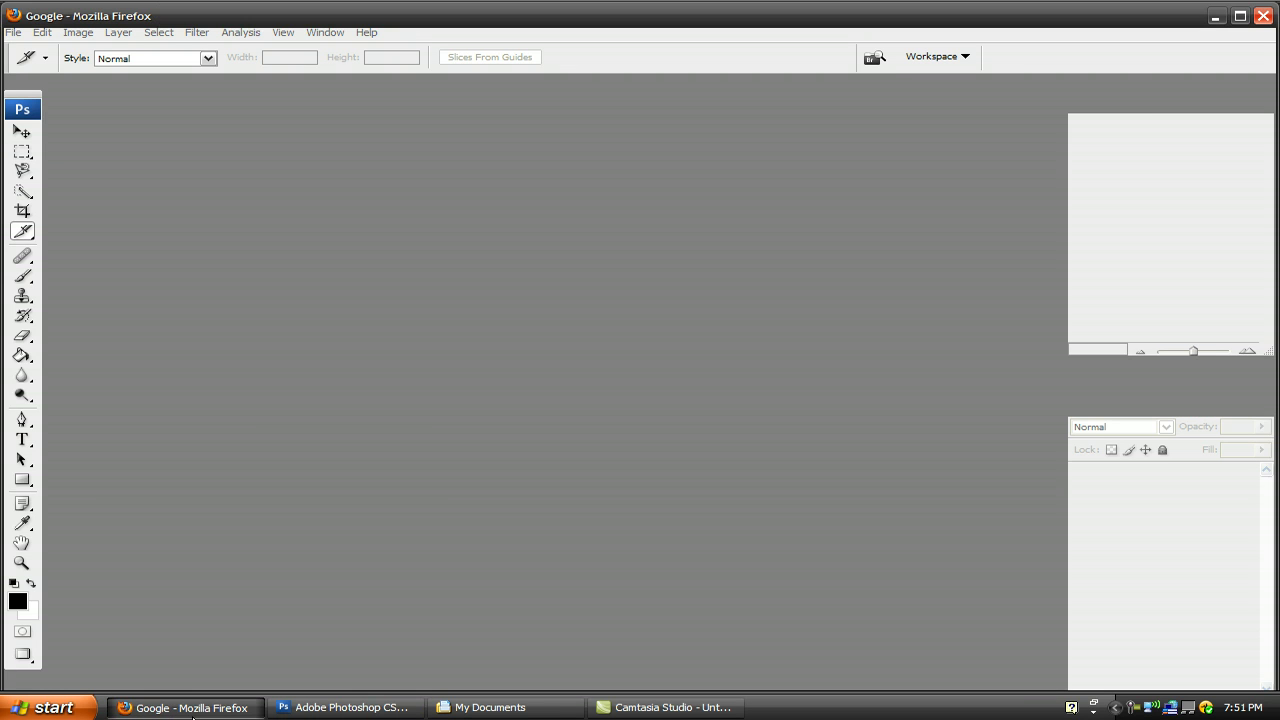
pyautogui.click(165, 93)
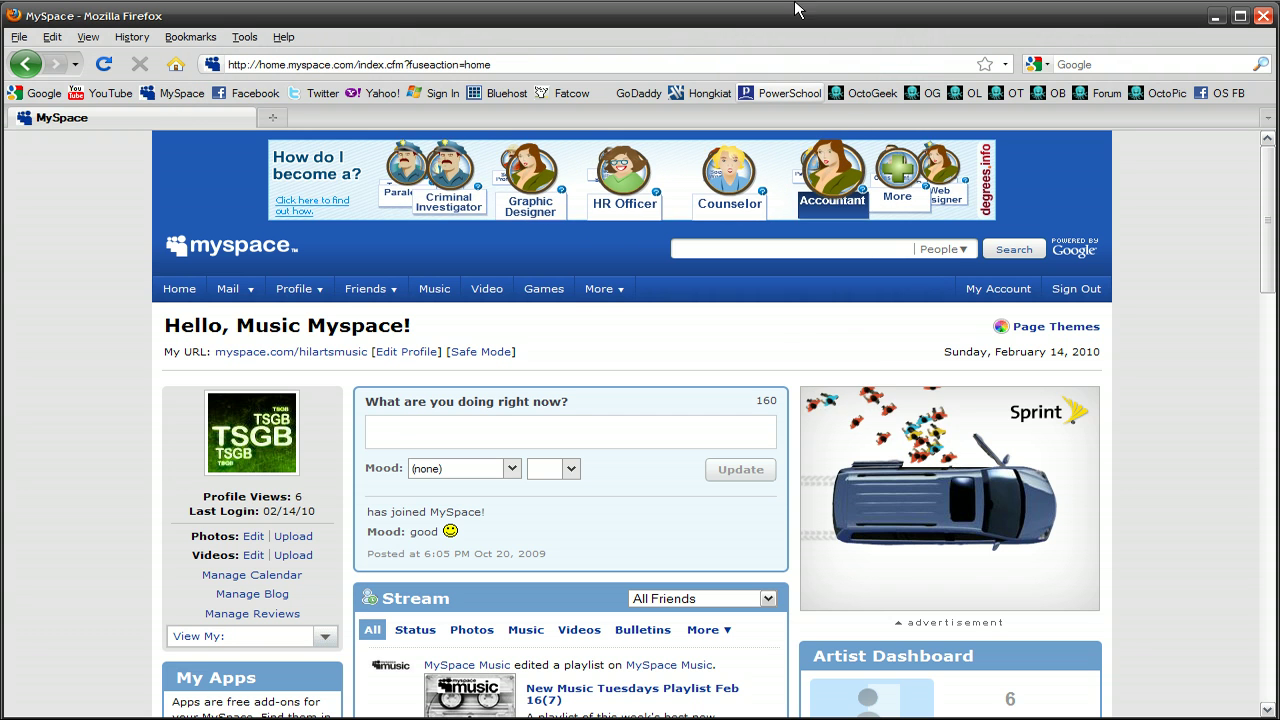
pyautogui.rightClick(287, 290)
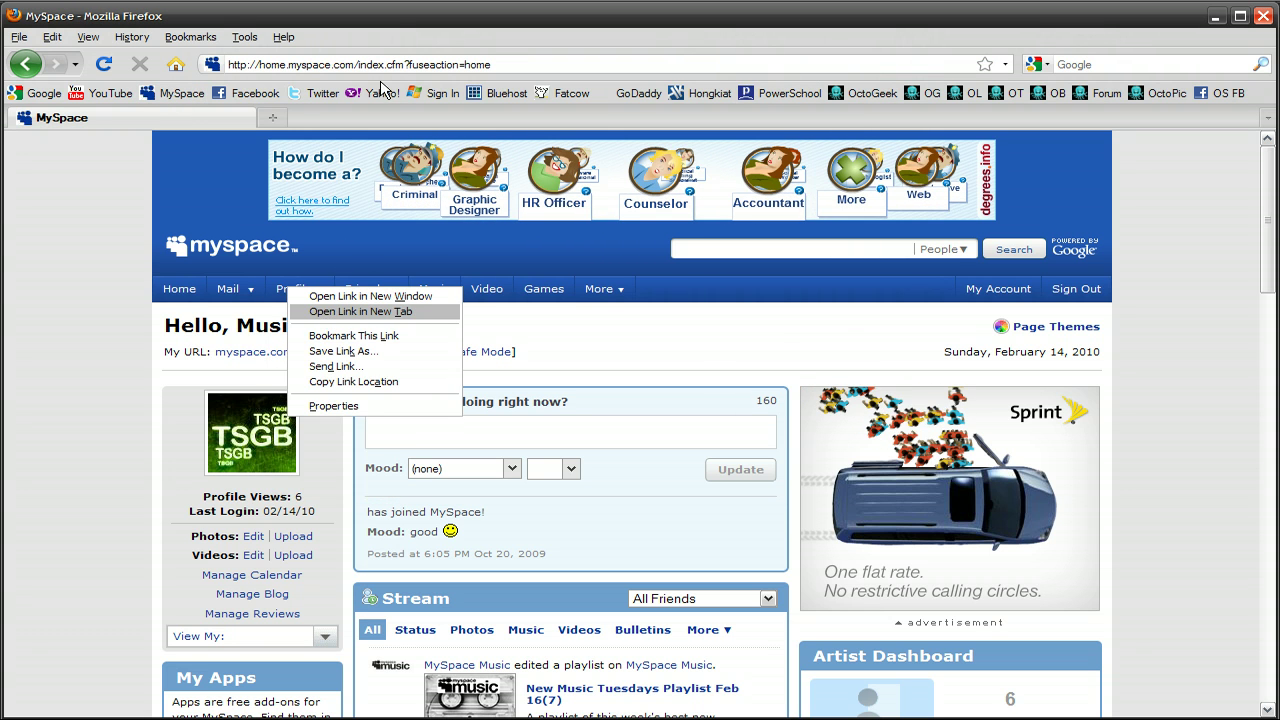
pyautogui.click(340, 310)
pyautogui.click(381, 119)
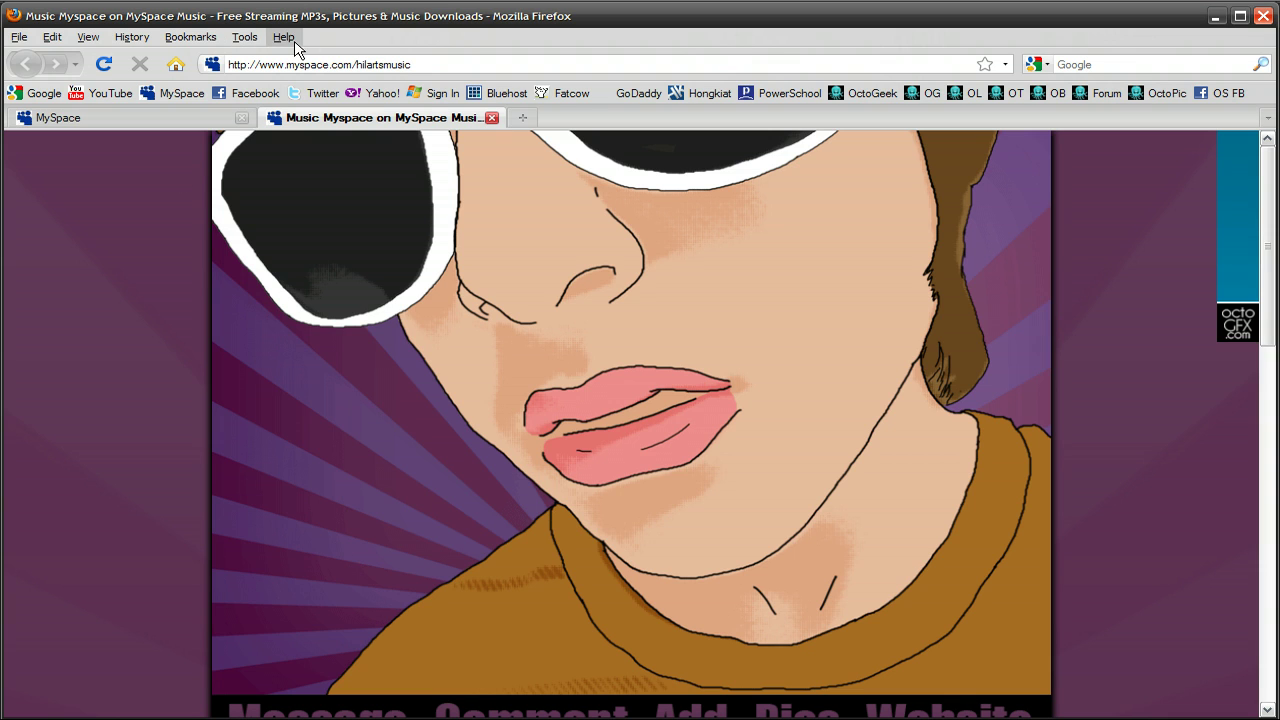
# Examine the profile's banner, Message link, name image and contact table, and close the profile.
pyautogui.scroll(-4, 586, 452)
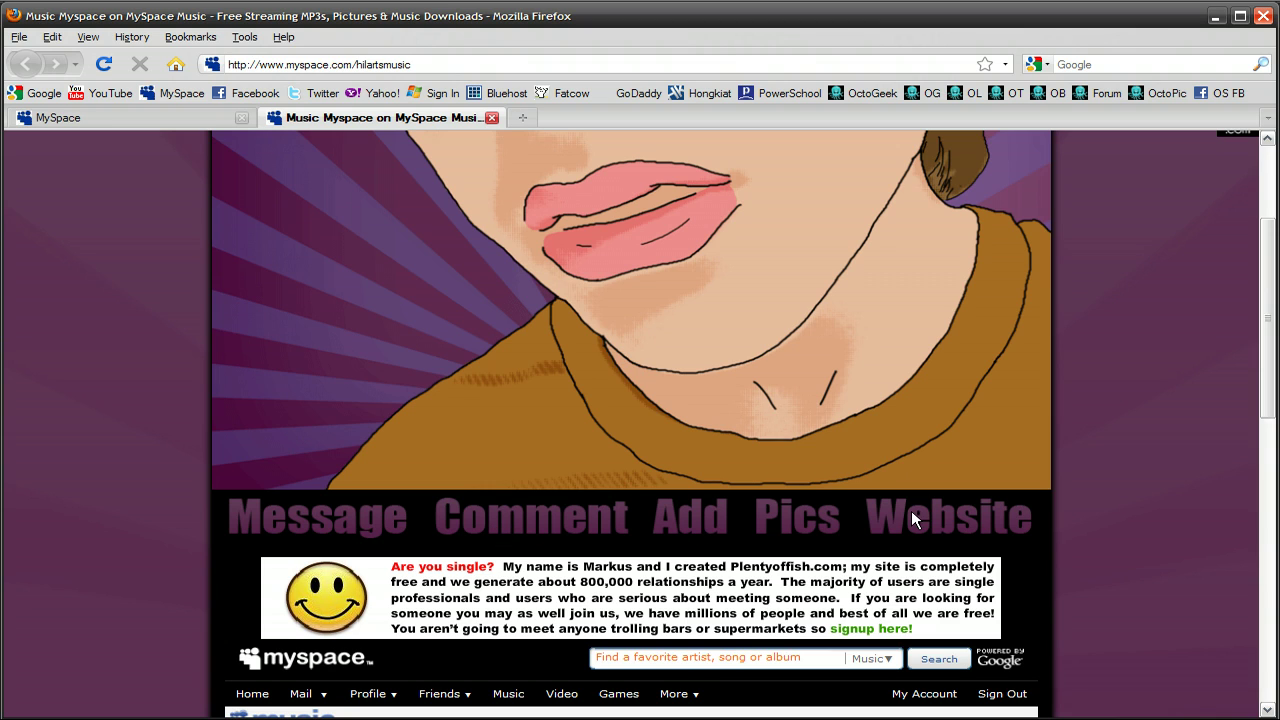
pyautogui.click(316, 522)
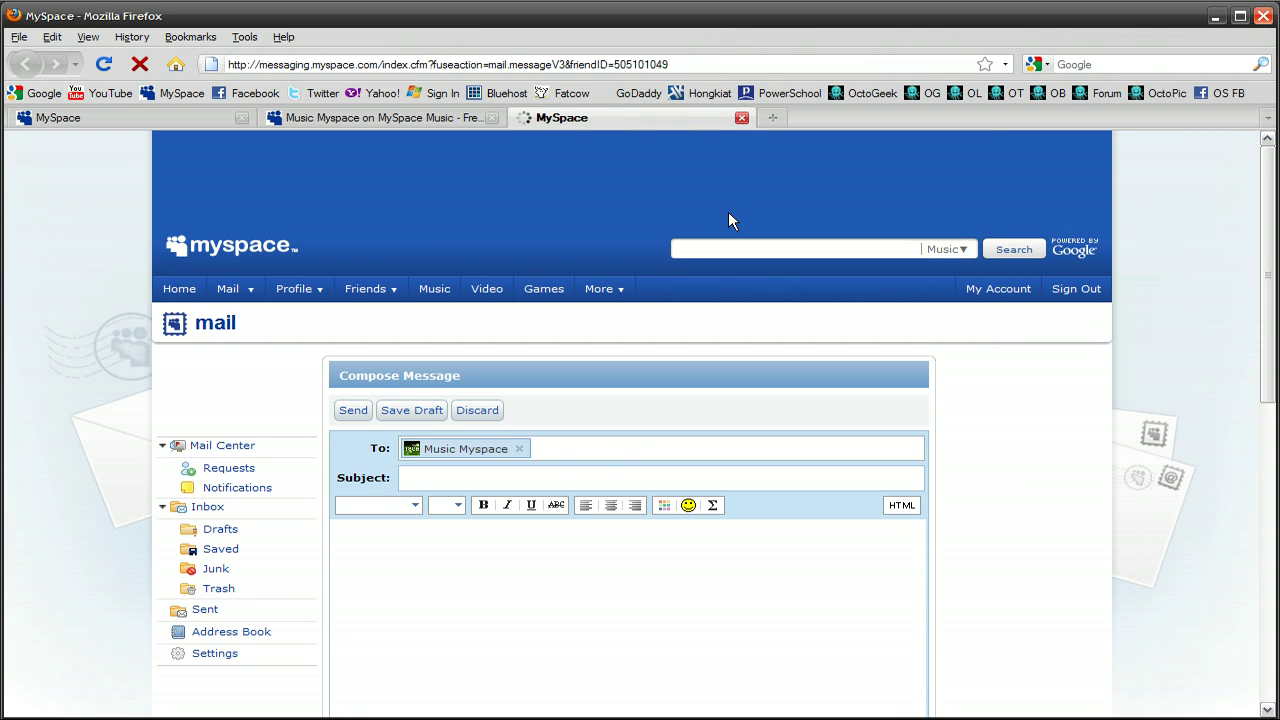
pyautogui.click(742, 118)
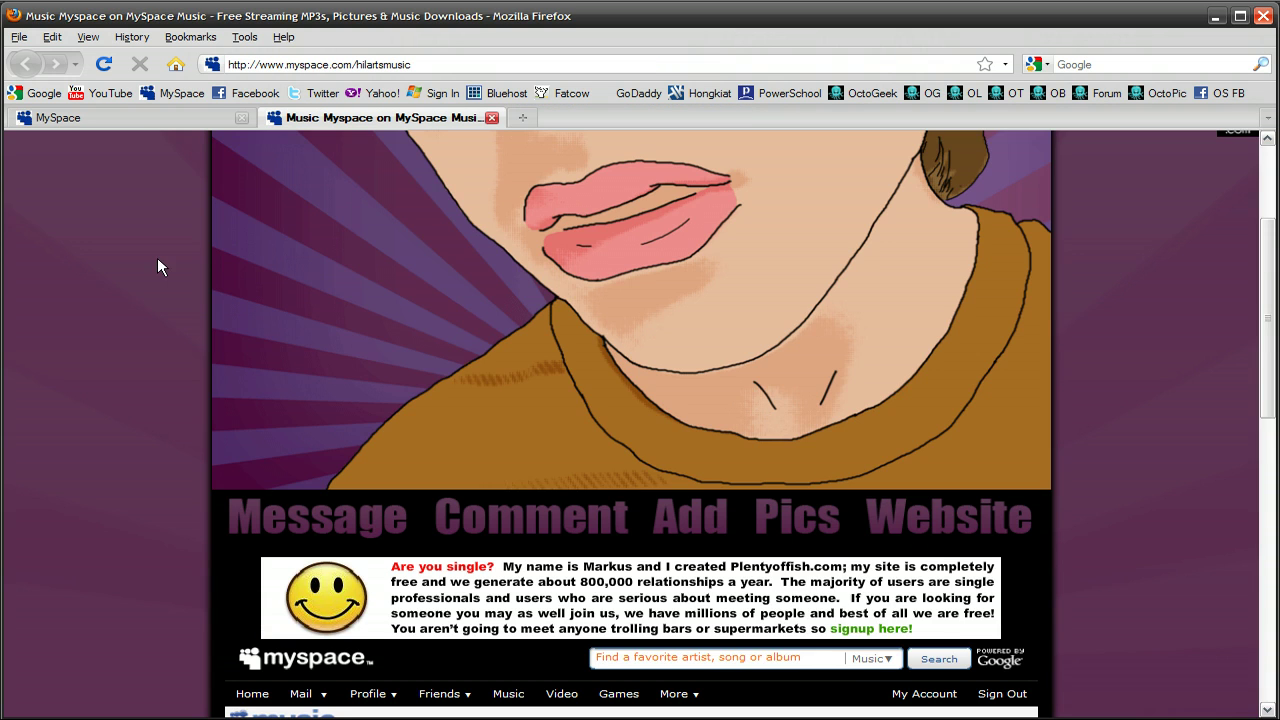
pyautogui.scroll(3, 127, 294)
pyautogui.scroll(-10, 147, 302)
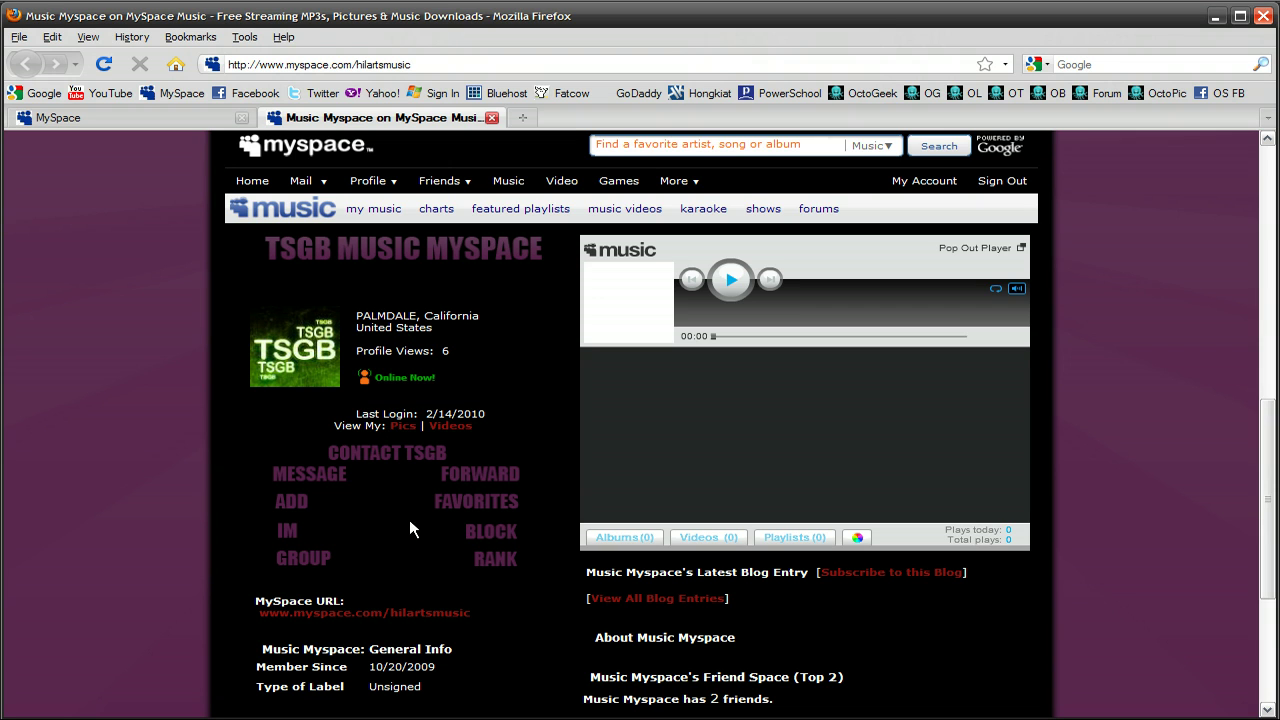
pyautogui.scroll(10, 115, 385)
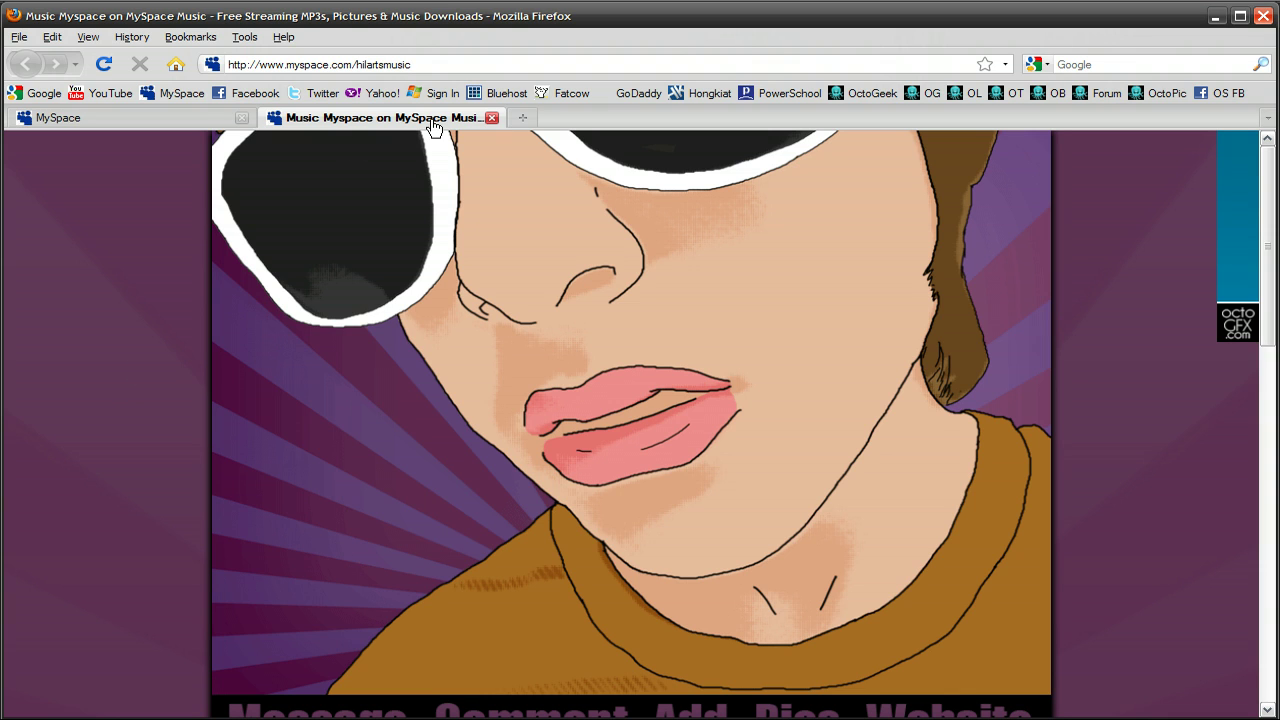
pyautogui.click(491, 117)
# Open the MySpace Name PSD from the PSD Files for Layout folder in Photoshop.
pyautogui.click(323, 708)
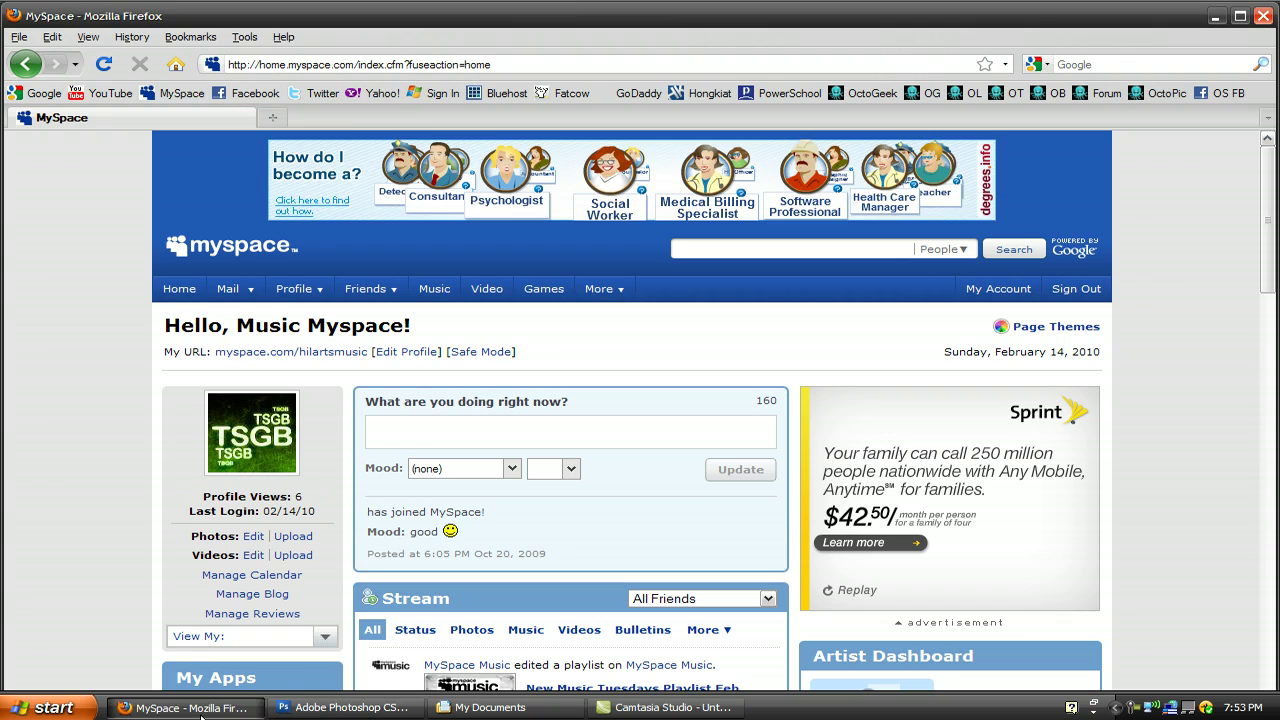
pyautogui.click(511, 710)
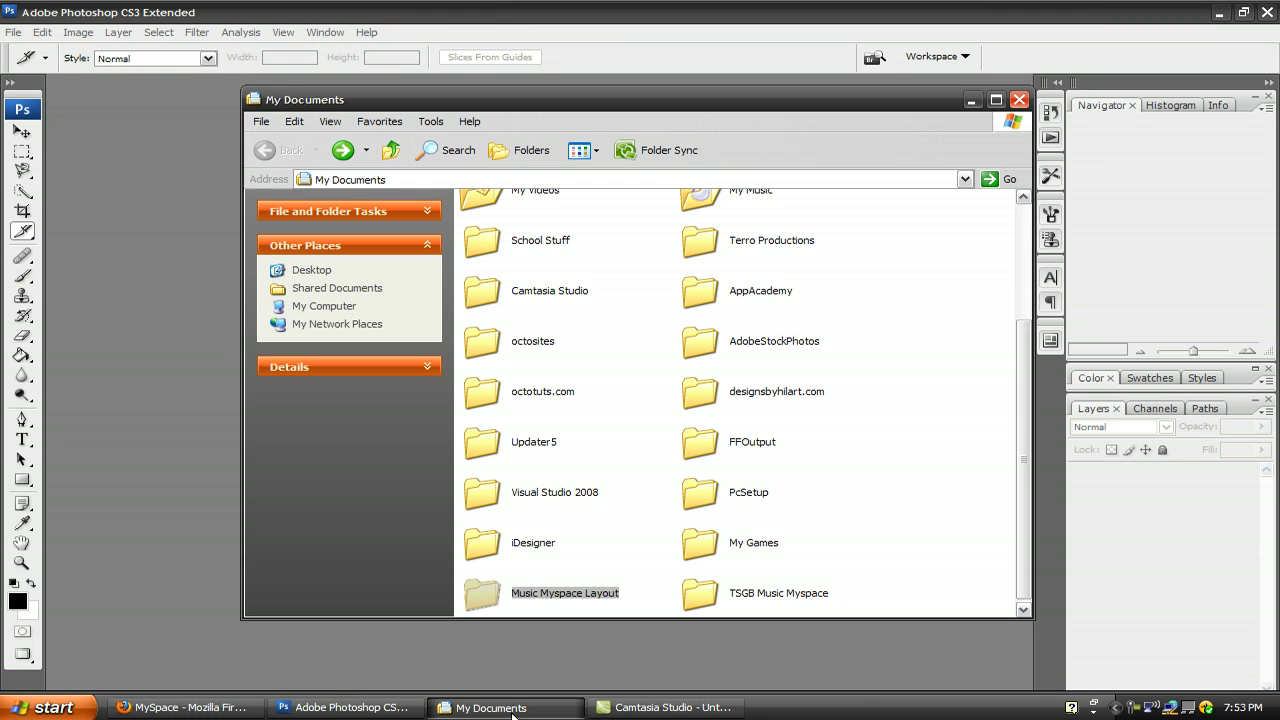
pyautogui.doubleClick(563, 593)
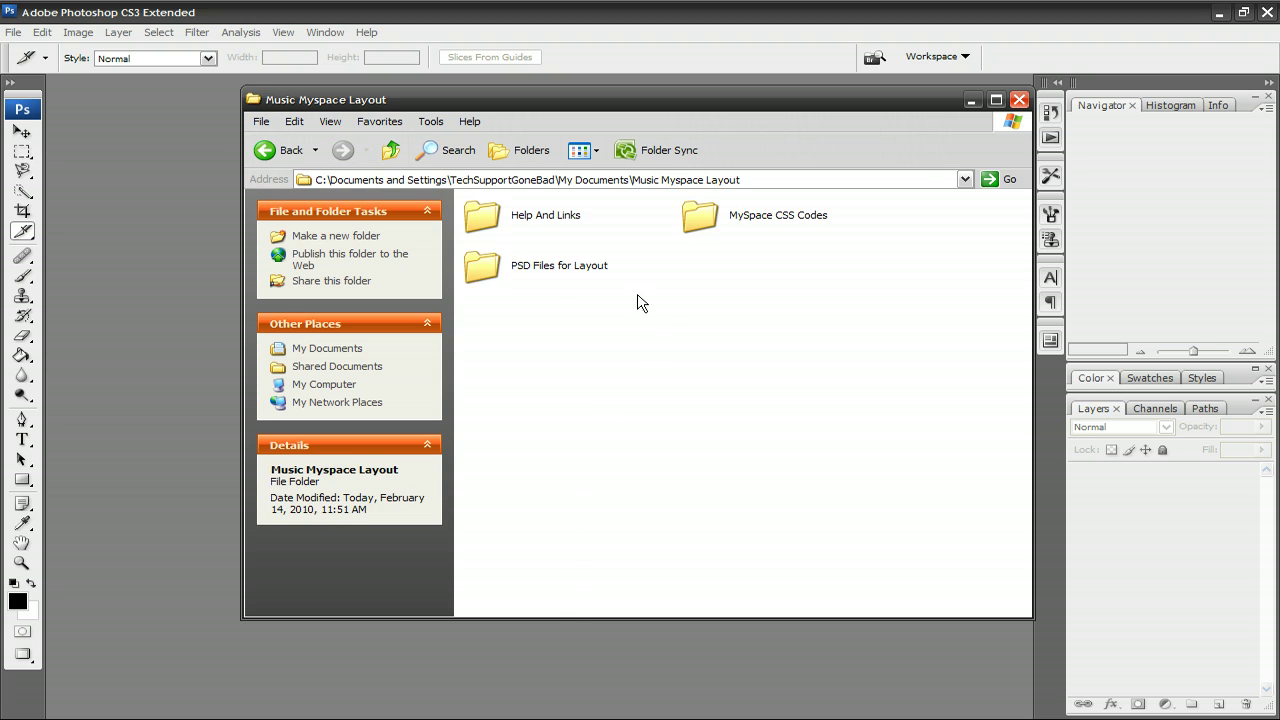
pyautogui.doubleClick(545, 270)
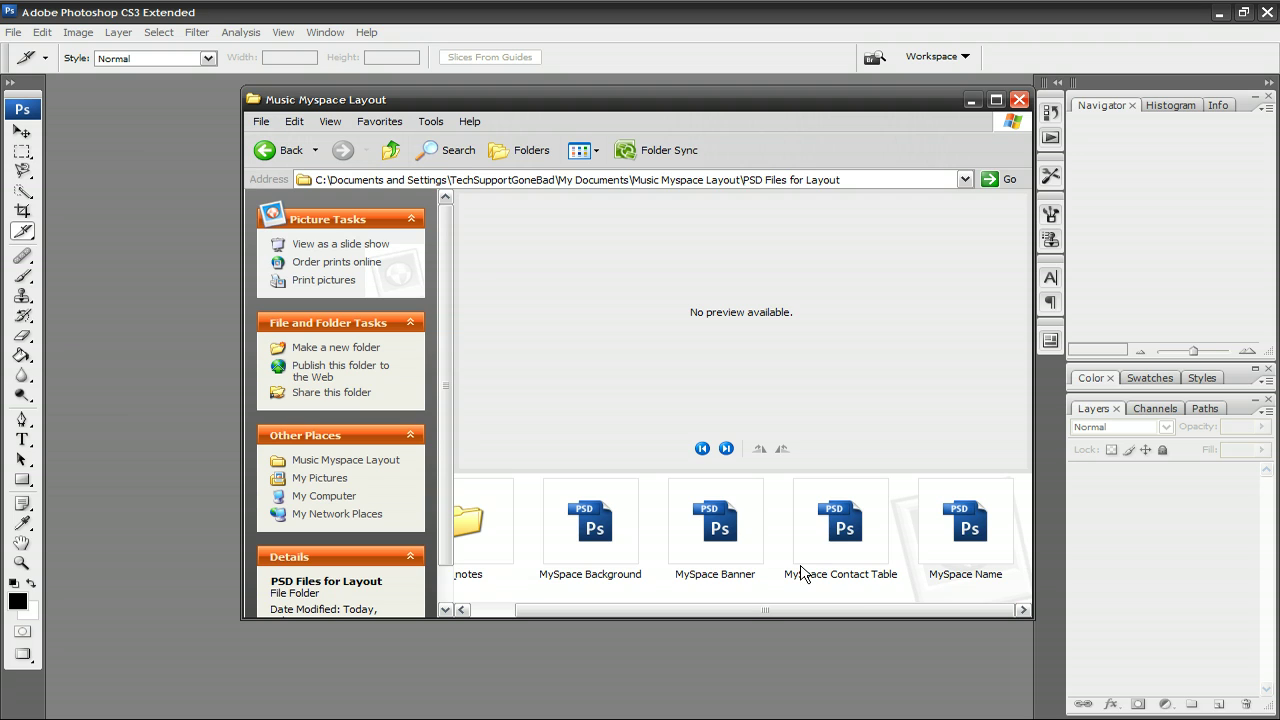
pyautogui.doubleClick(939, 533)
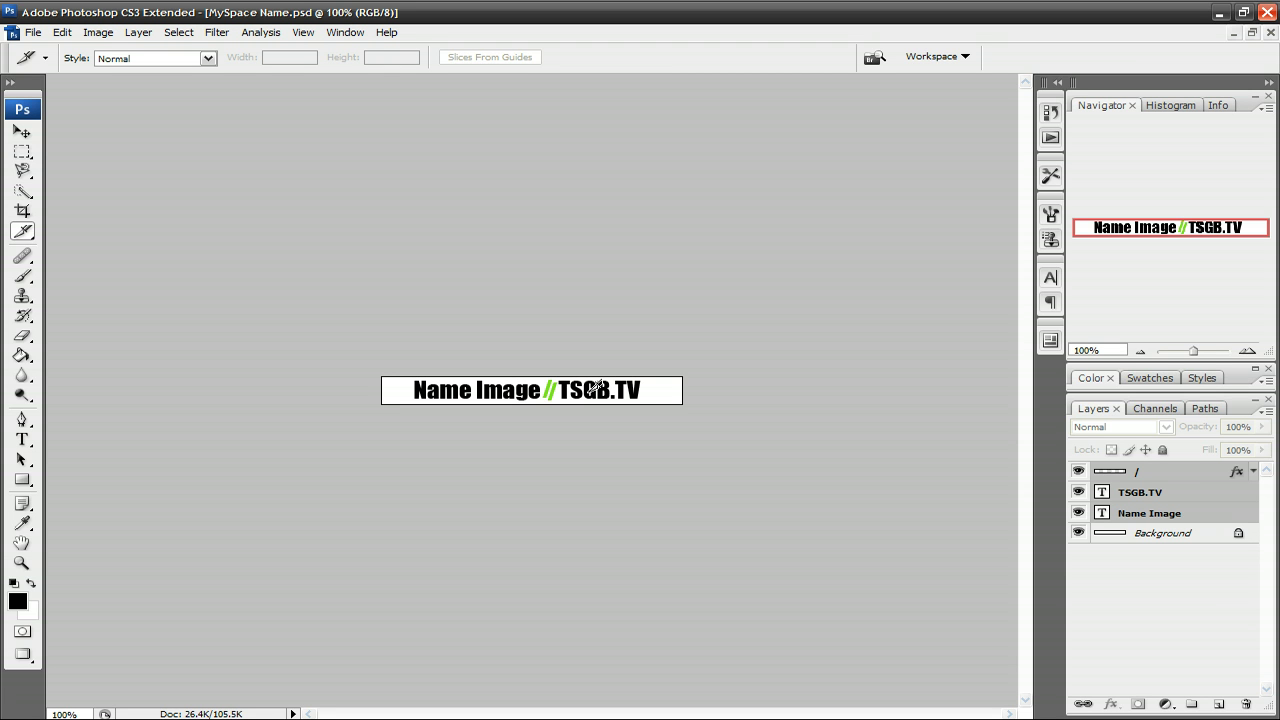
# Delete the placeholder text and slash layers, and fill the unlocked Background layer with black.
pyautogui.moveTo(1208, 522); pyautogui.dragTo(1250, 703)
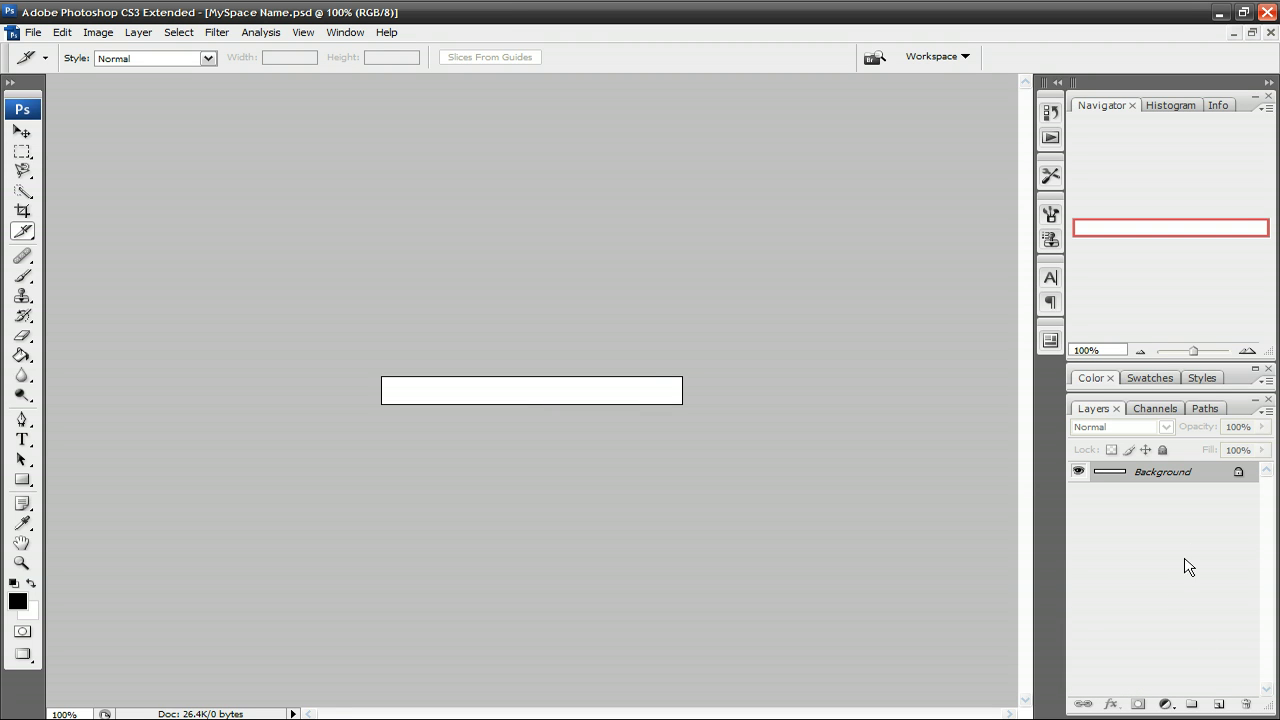
pyautogui.doubleClick(1209, 476)
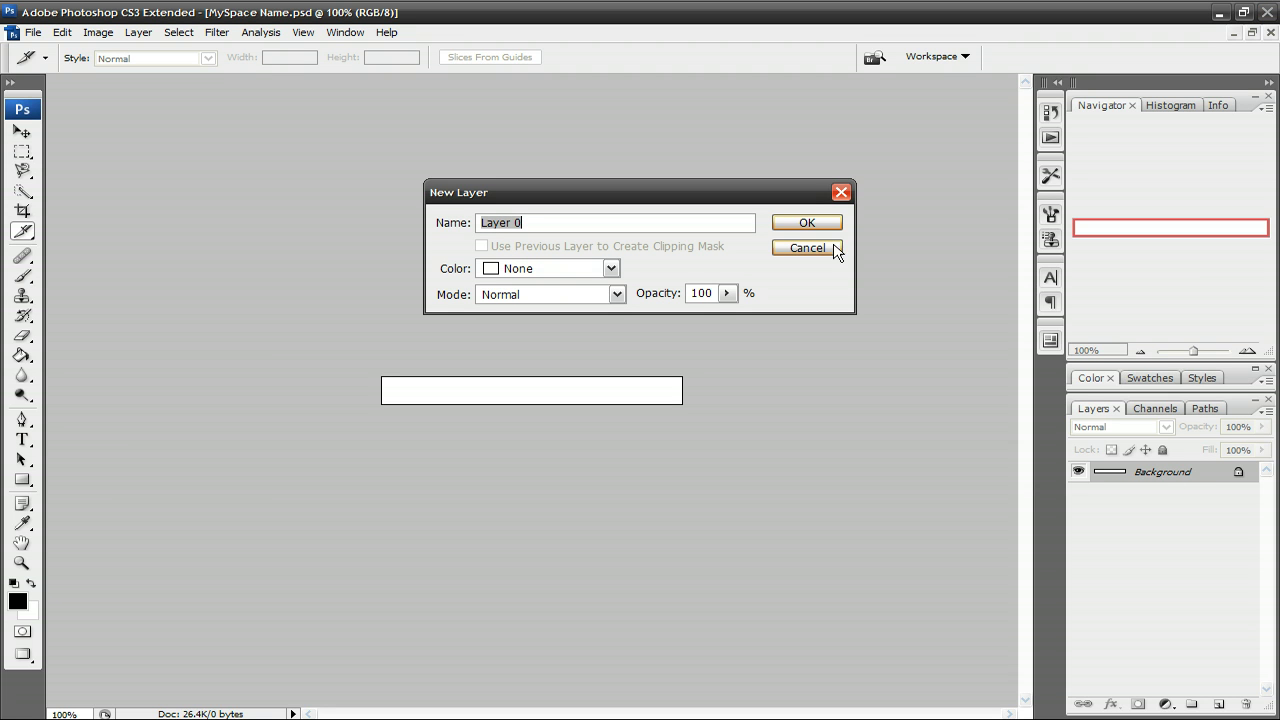
pyautogui.click(808, 221)
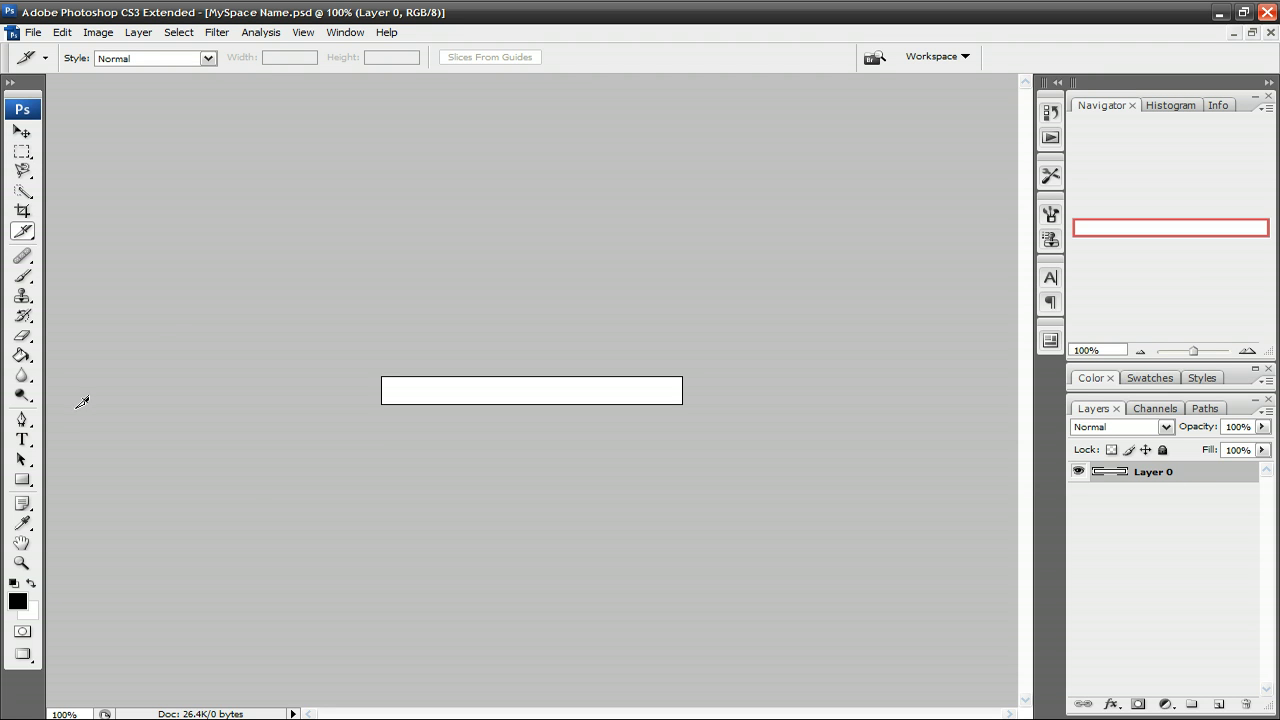
pyautogui.click(22, 355)
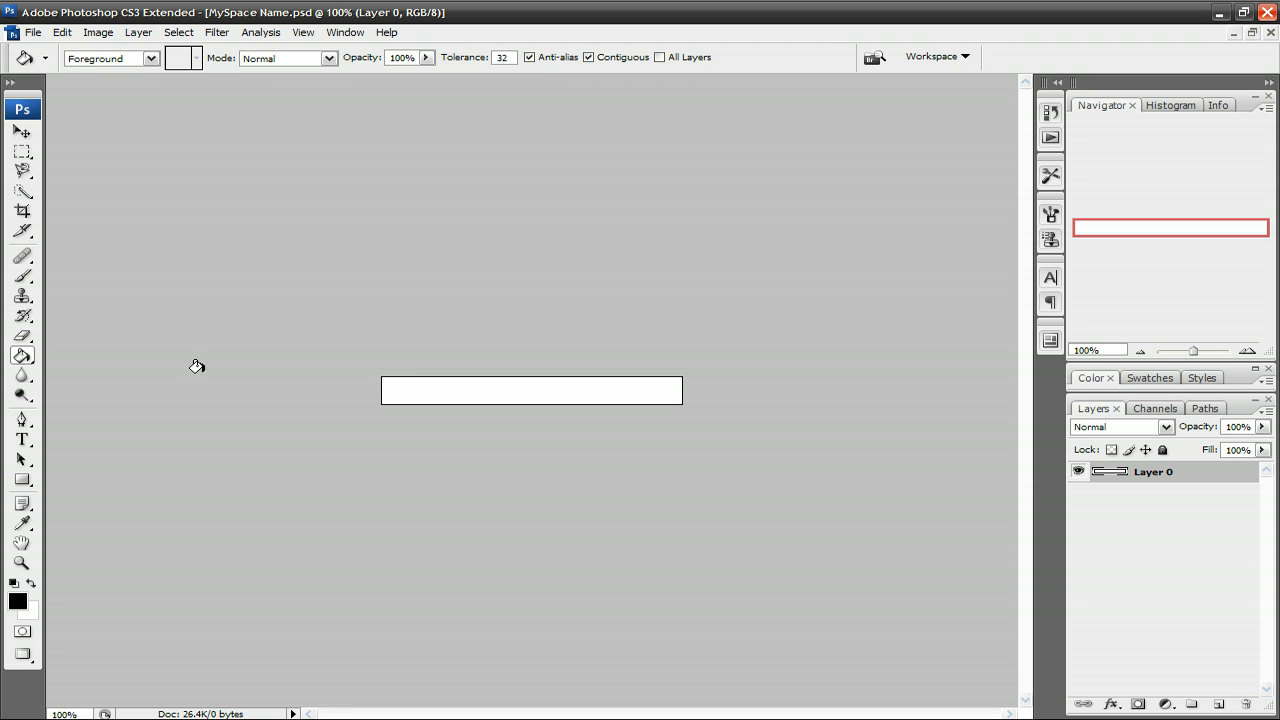
pyautogui.click(396, 379)
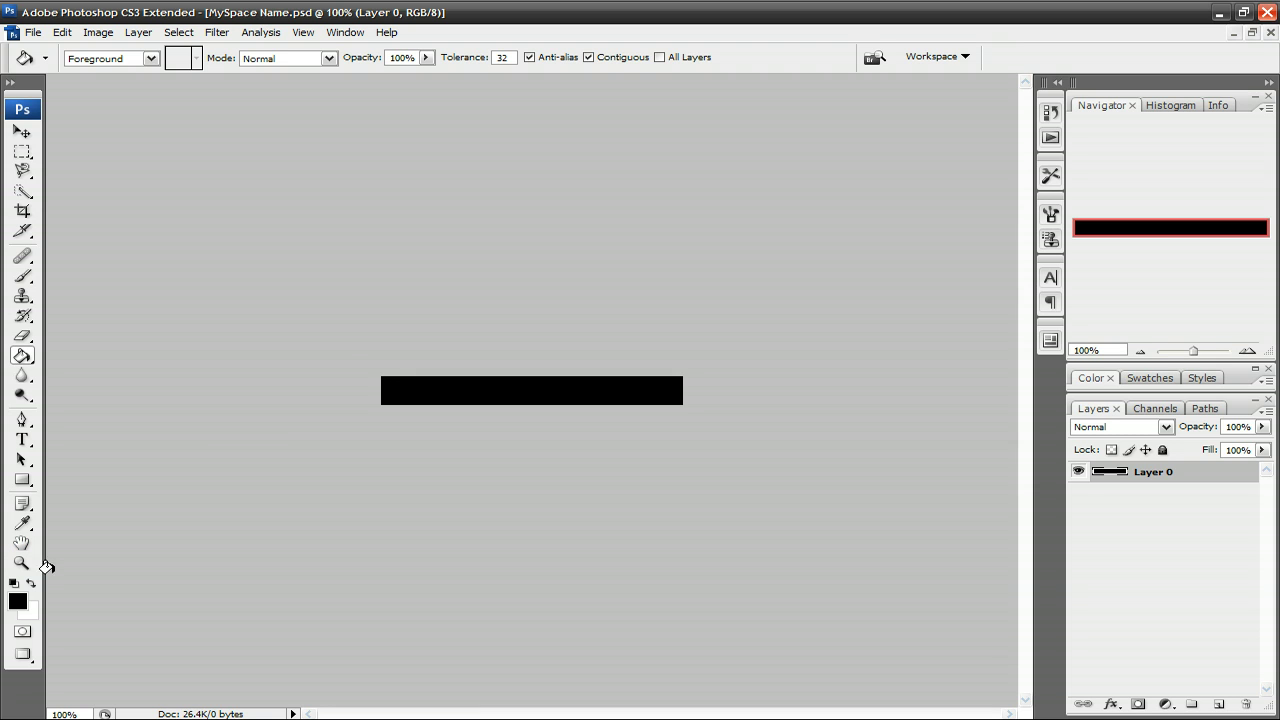
# Add the white text "TSGB MUSIC MSPACE" in 6 pt Impact on the black bar.
pyautogui.click(33, 586)
pyautogui.click(22, 439)
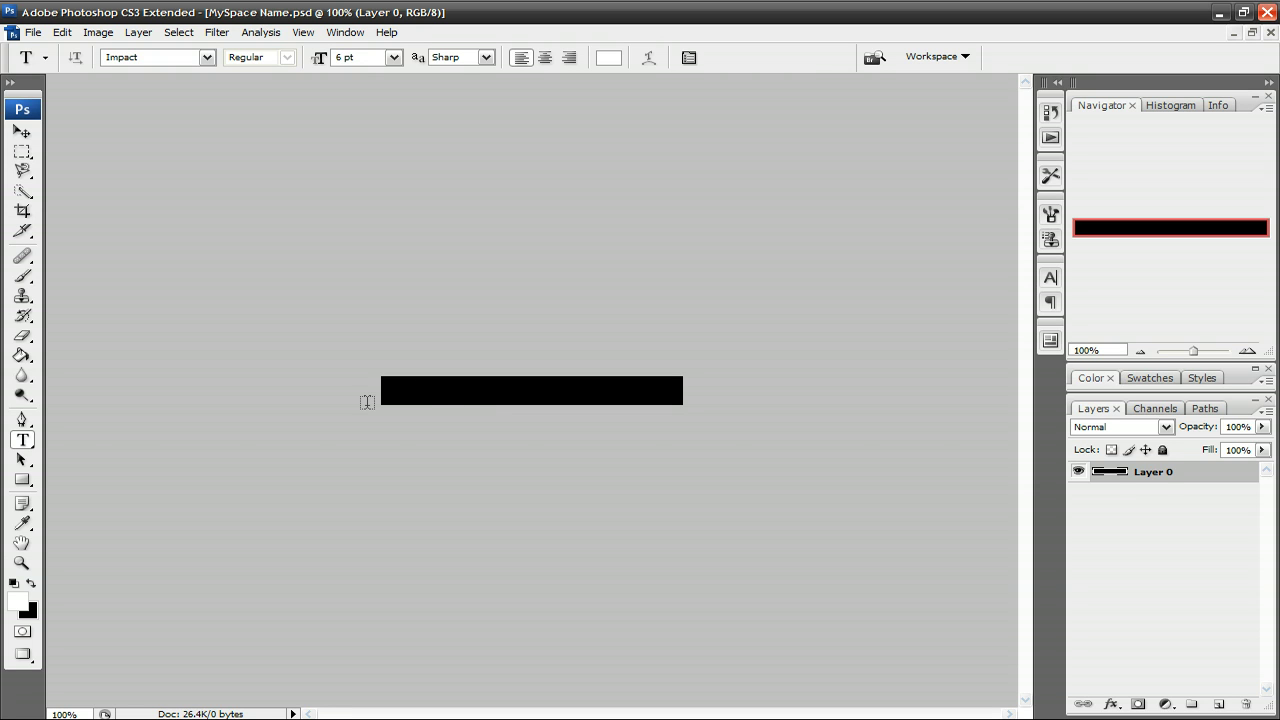
pyautogui.click(426, 395)
pyautogui.write('YOUR MUSIC MAYBE')
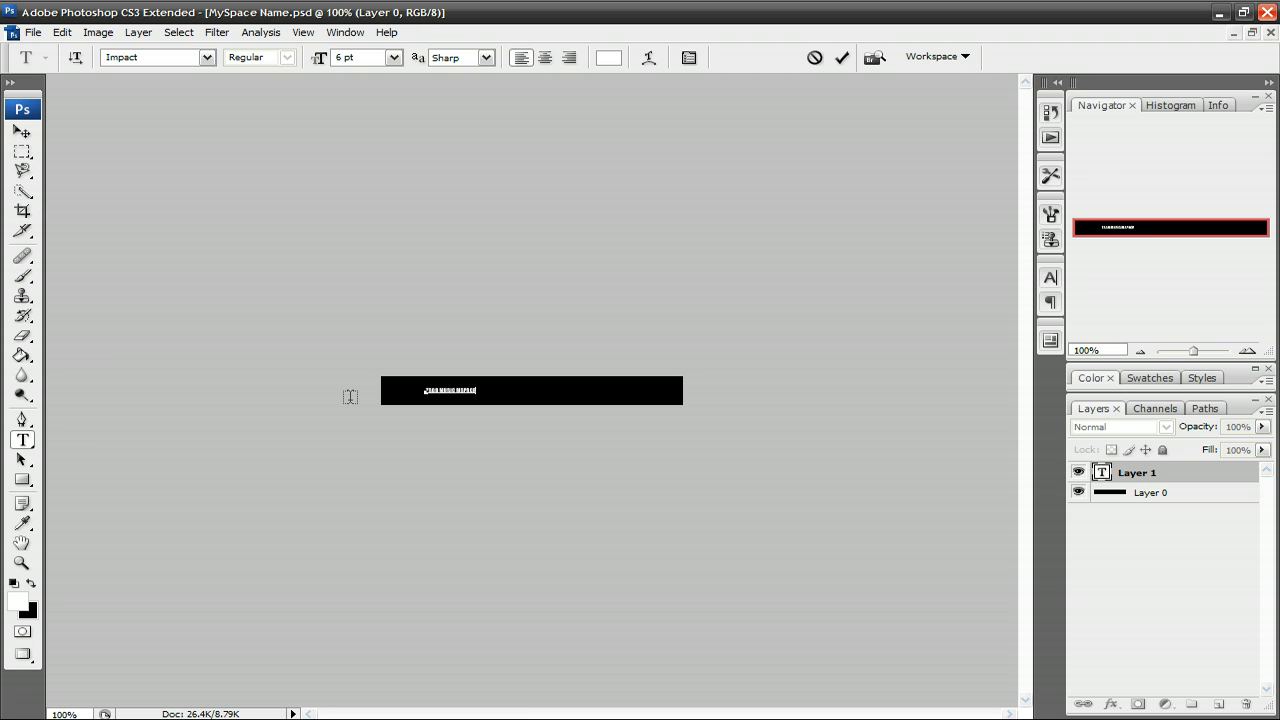
pyautogui.click(22, 131)
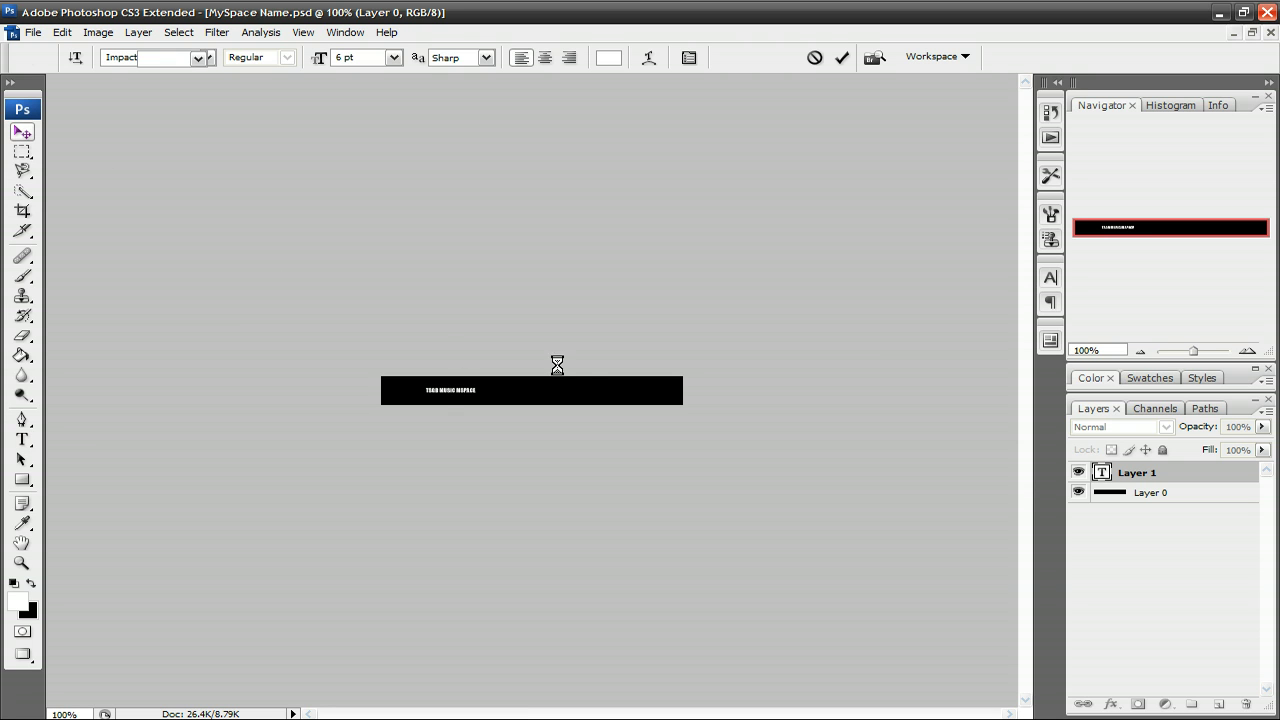
# Scale the title text proportionally to 537% and position it across the black bar.
pyautogui.hotkey('ctrl', 't')
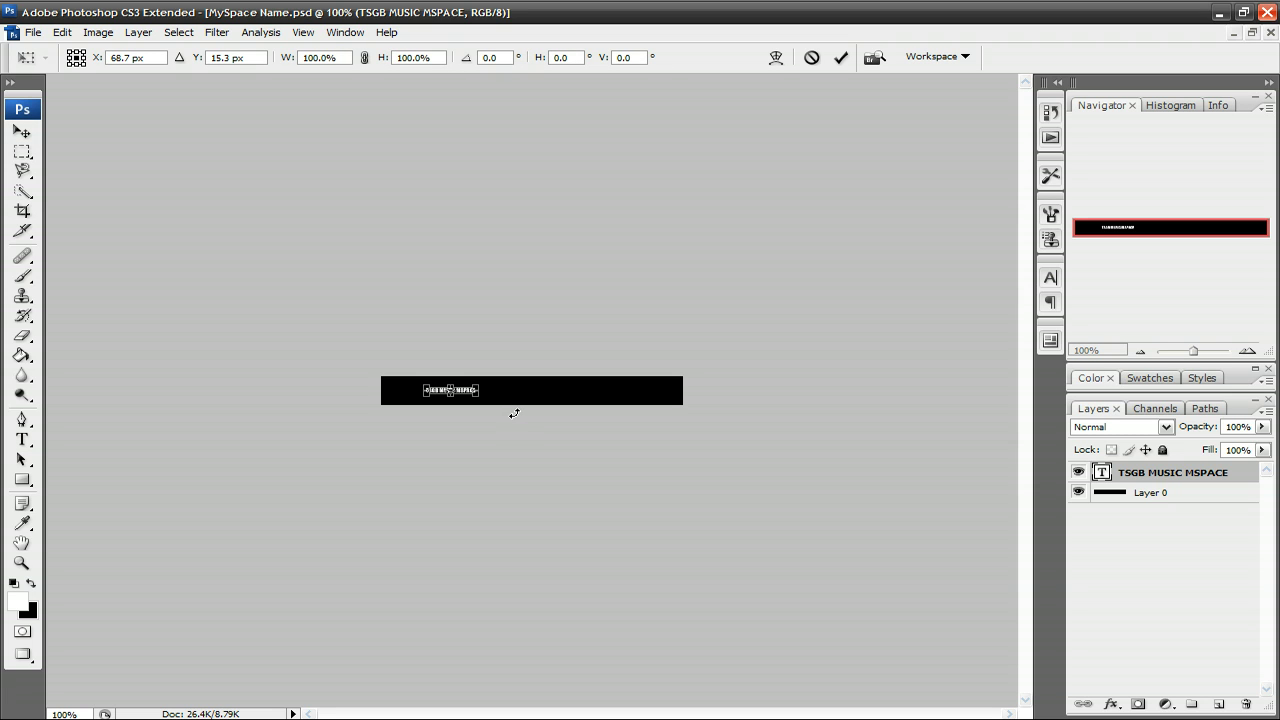
pyautogui.moveTo(477, 399); pyautogui.dragTo(701, 528)
pyautogui.moveTo(645, 409)
pyautogui.mouseDown()
pyautogui.moveTo(614, 394)
pyautogui.moveTo(616, 408)
pyautogui.moveTo(672, 417)
pyautogui.moveTo(655, 414)
pyautogui.mouseUp()
pyautogui.press('Return')
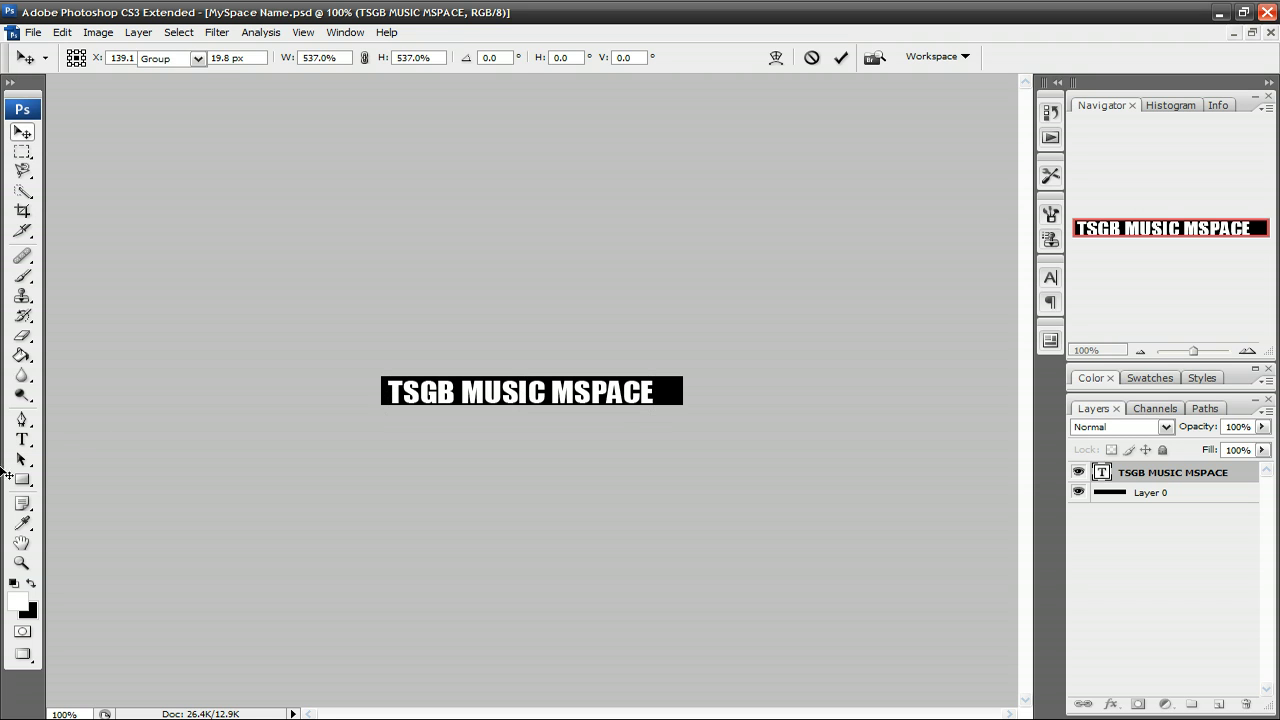
# Correct the title text to read "TSGB MUSIC MYSPACE" and commit the edit.
pyautogui.click(22, 439)
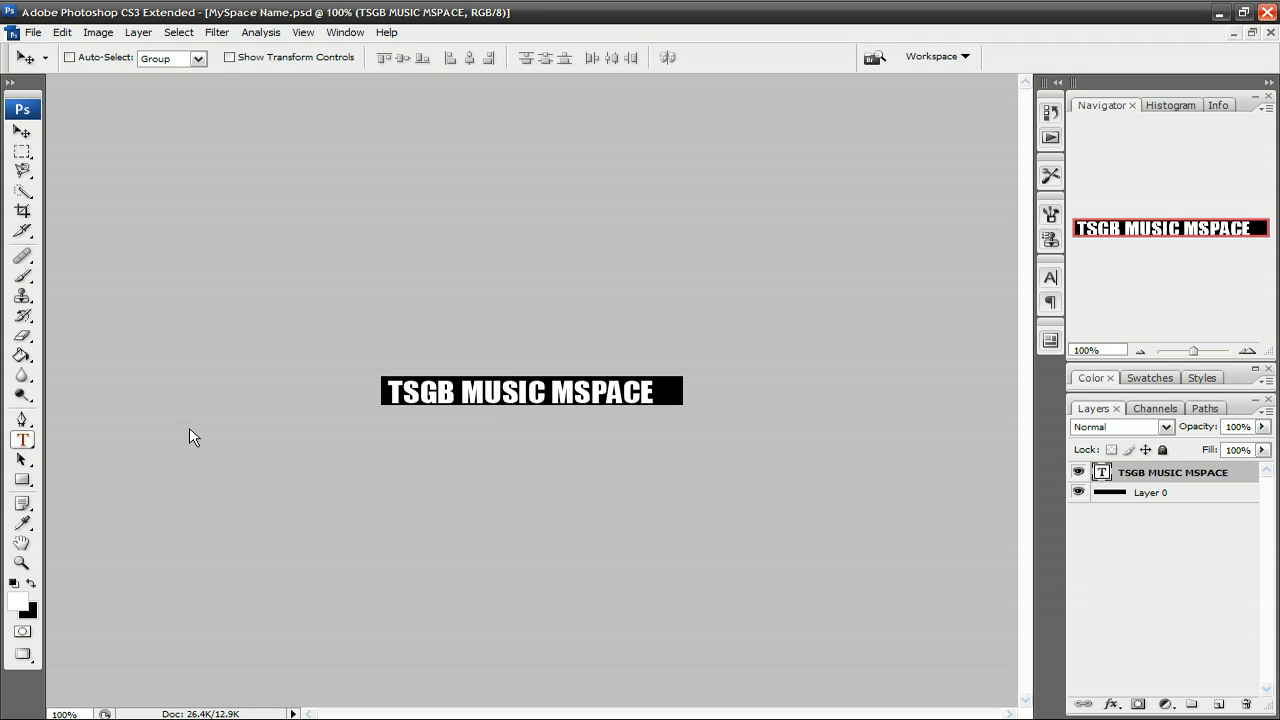
pyautogui.click(572, 392)
pyautogui.write('v')
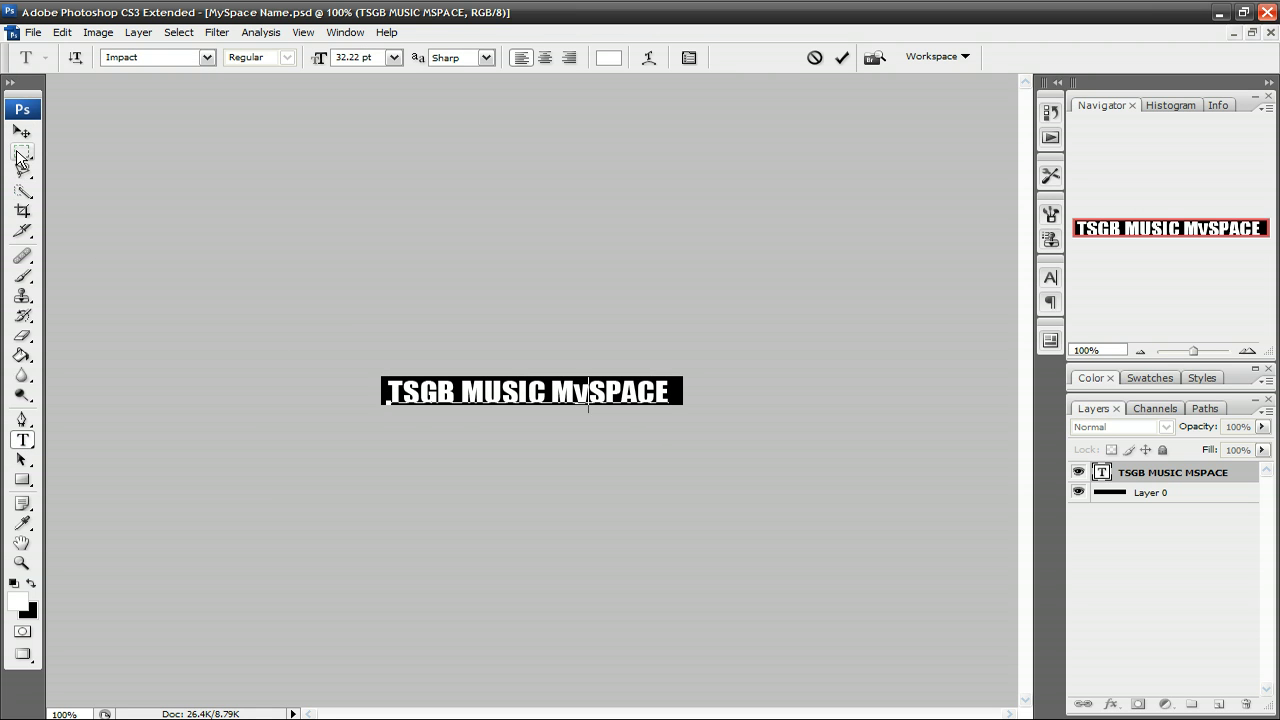
pyautogui.press('BackSpace')
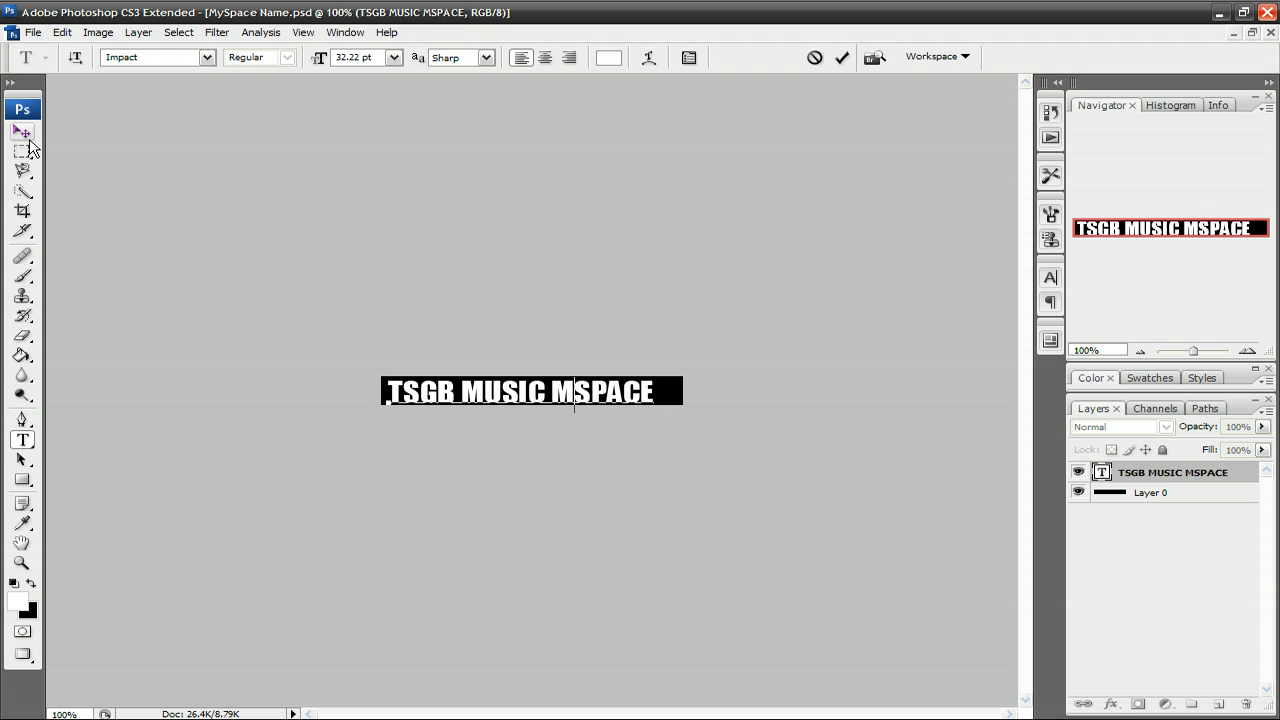
pyautogui.write('Y')
pyautogui.click(22, 131)
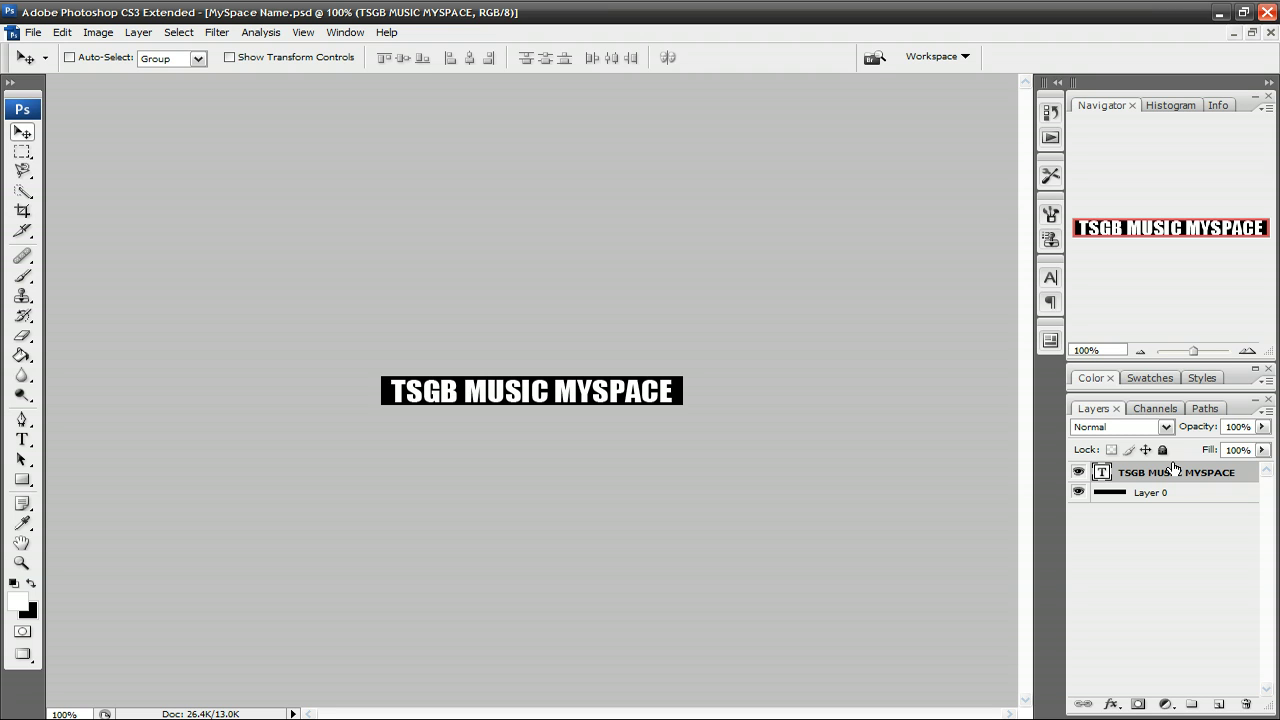
# Apply a Gradient Overlay to the title text layer using the dark purple preset gradient.
pyautogui.press('h')
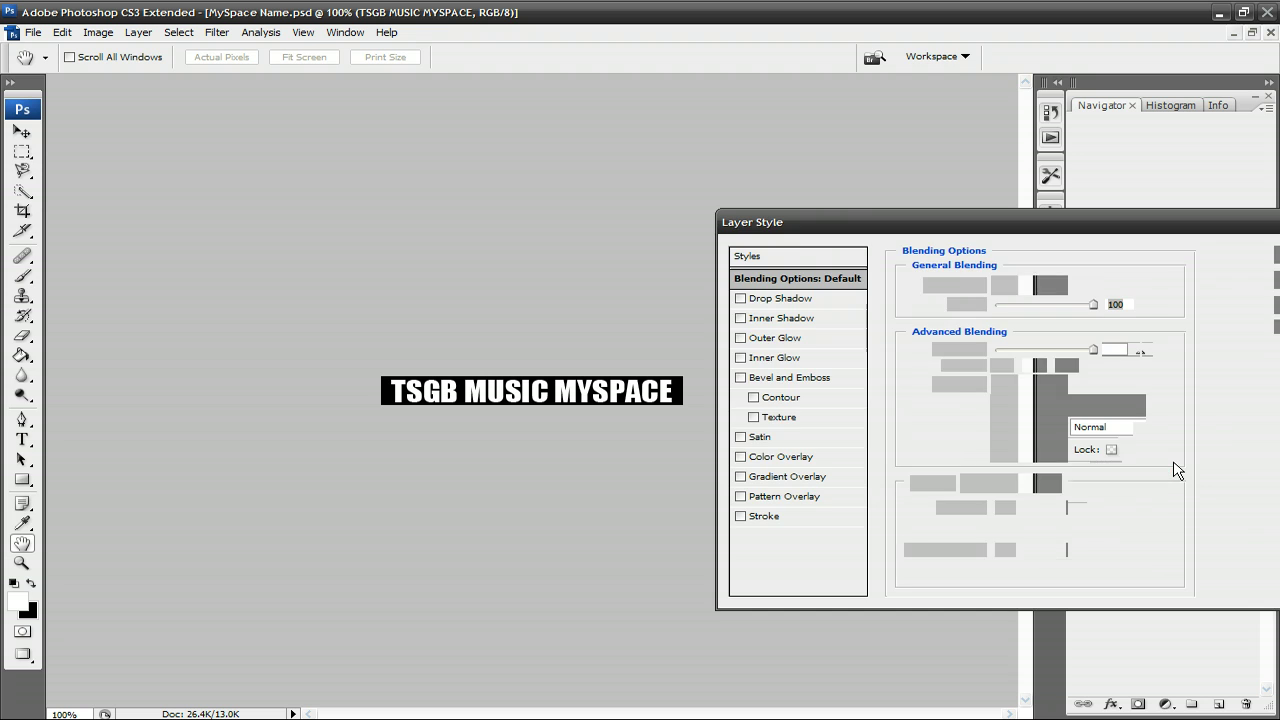
pyautogui.click(741, 476)
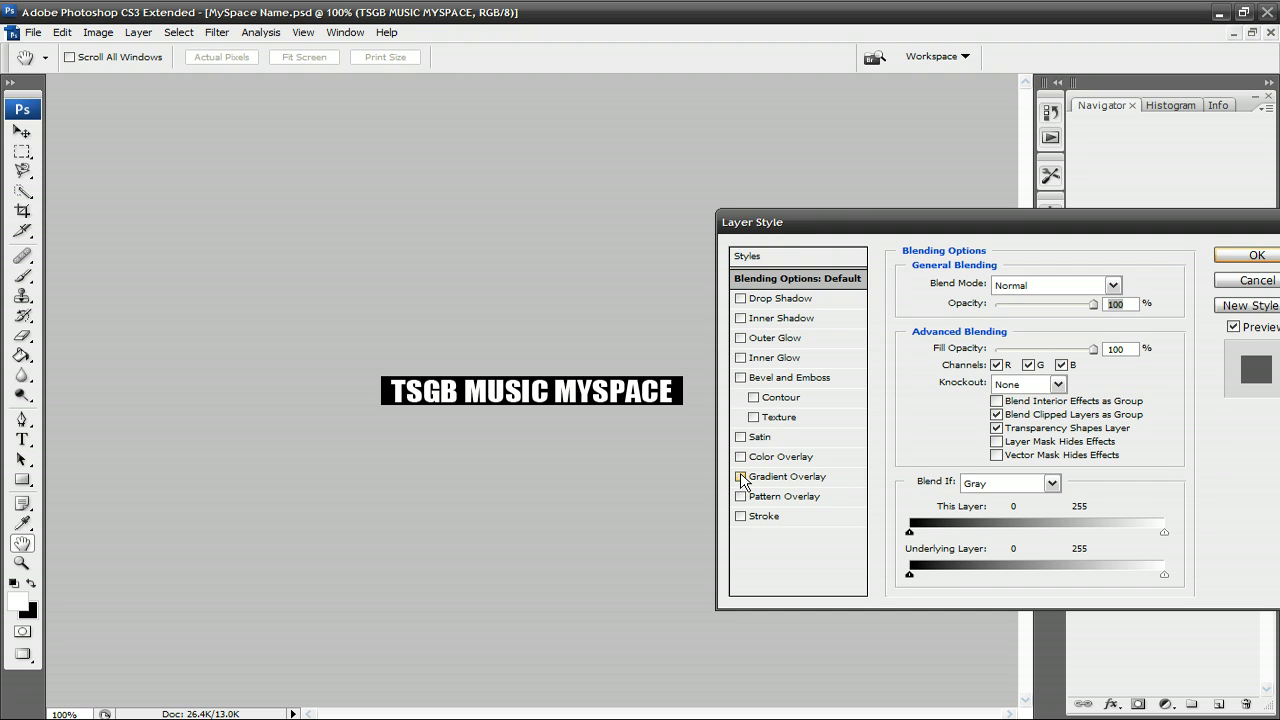
pyautogui.click(810, 484)
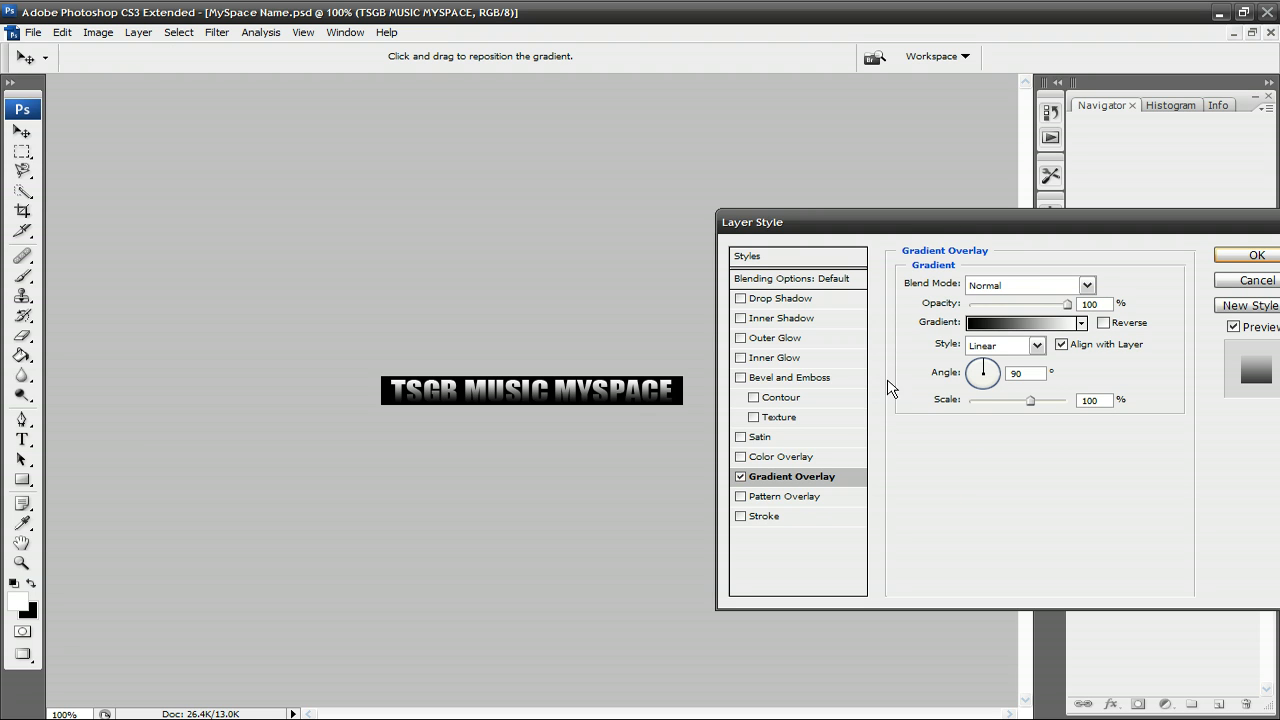
pyautogui.click(1081, 323)
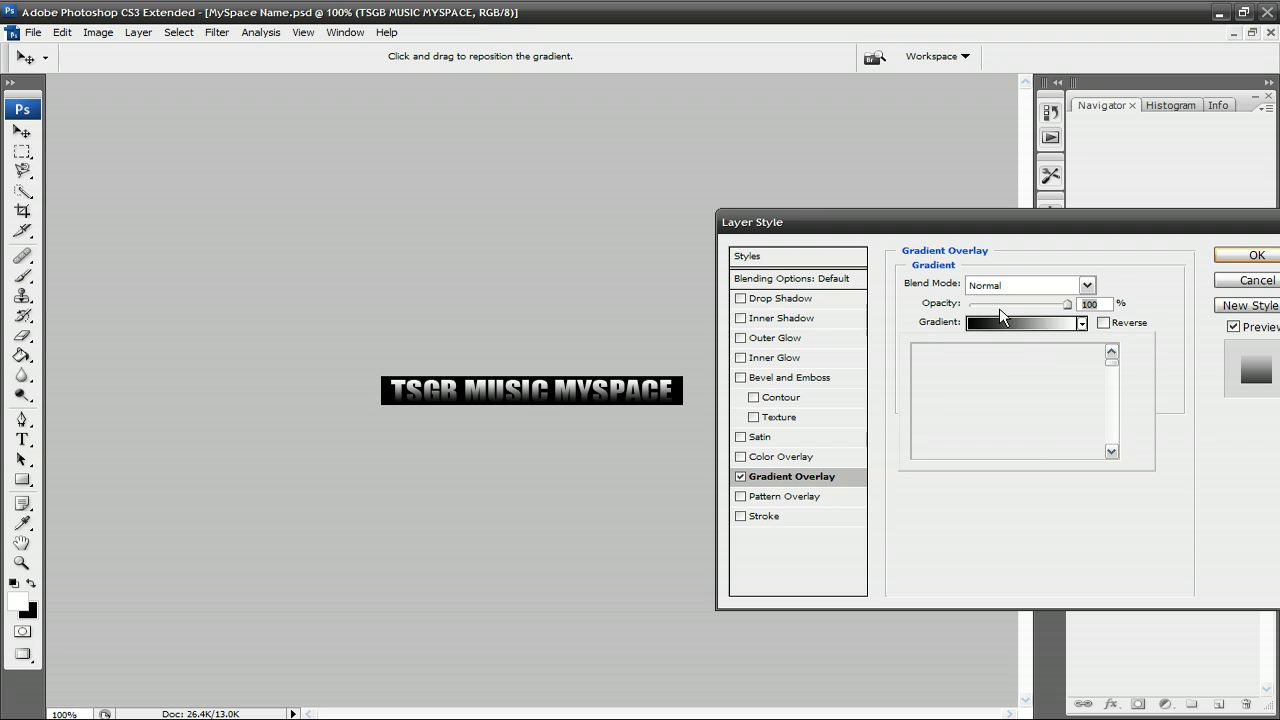
pyautogui.moveTo(1111, 363); pyautogui.dragTo(1113, 466)
pyautogui.click(1058, 418)
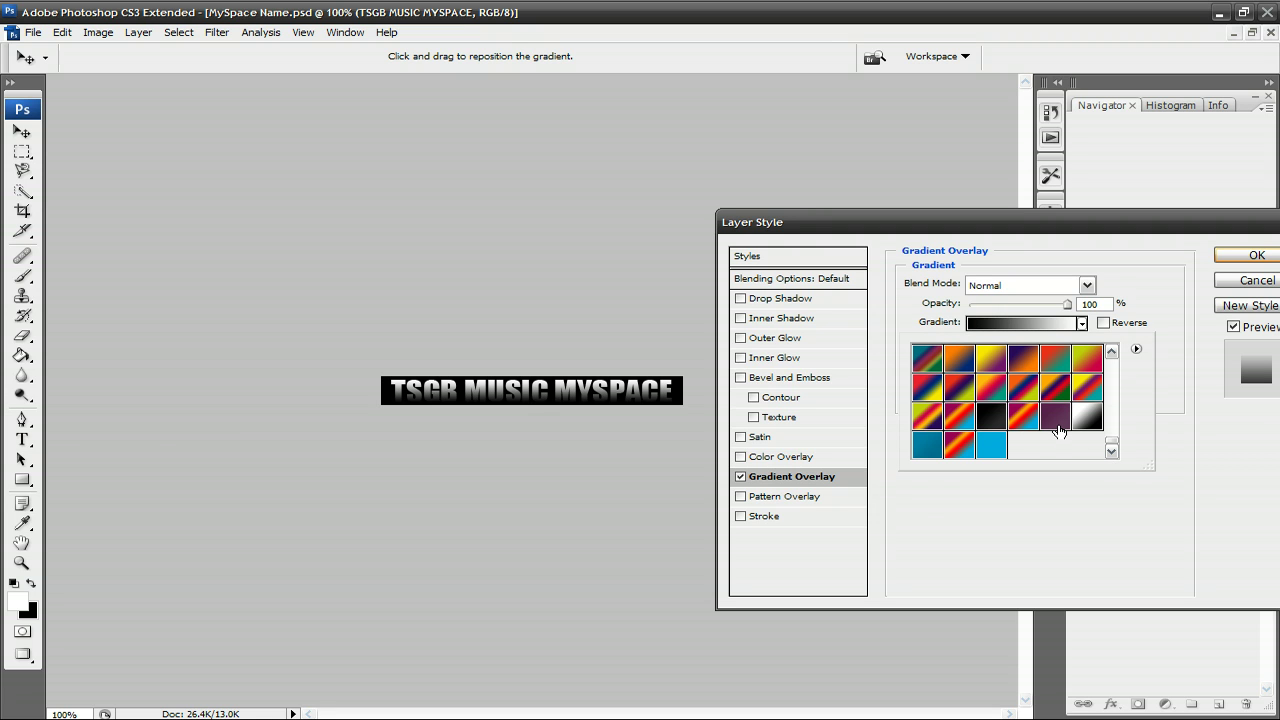
pyautogui.click(1160, 424)
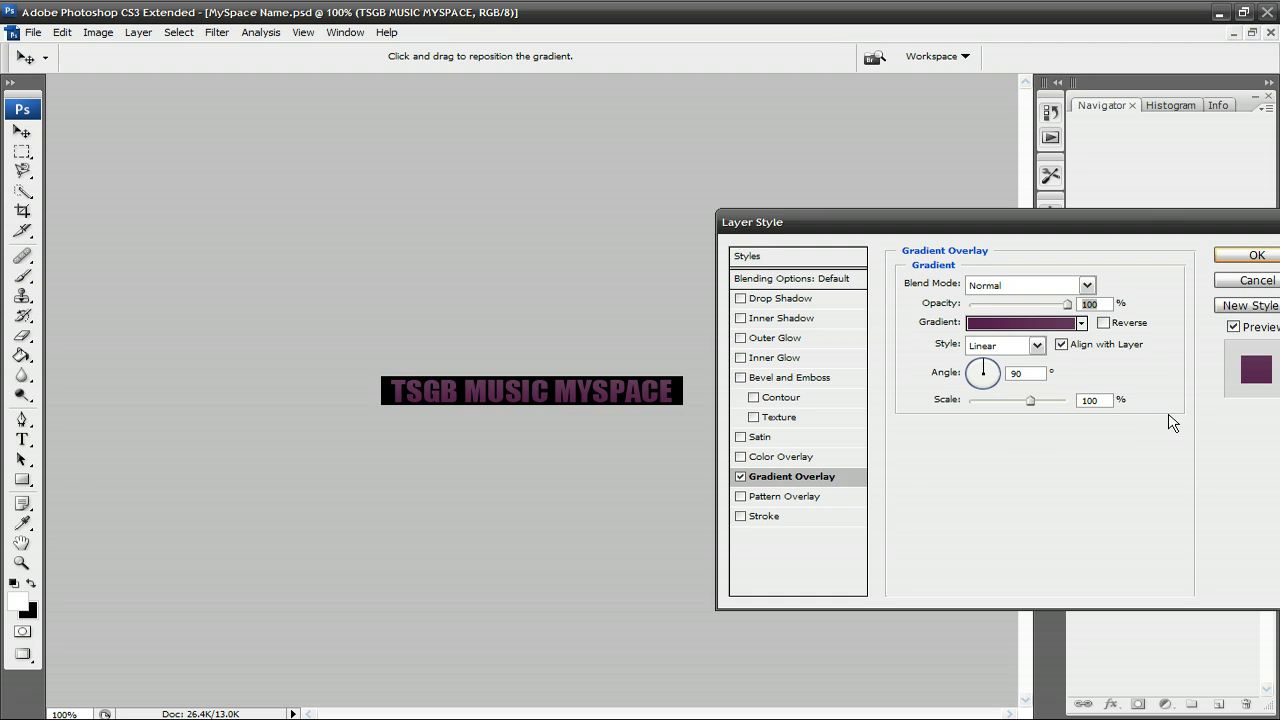
pyautogui.click(1240, 260)
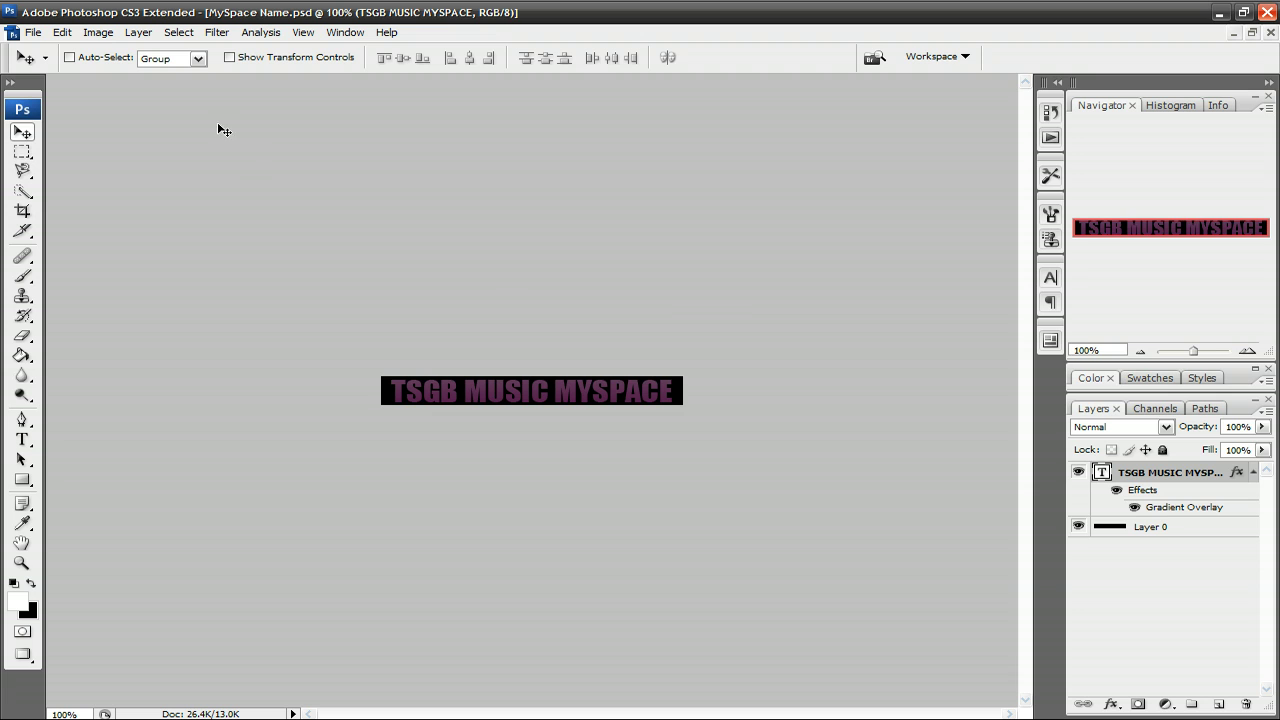
# Save a JPEG copy named MySpace Name in the TSGB Music Myspace folder at quality 12, and close the PSD without saving.
pyautogui.click(34, 32)
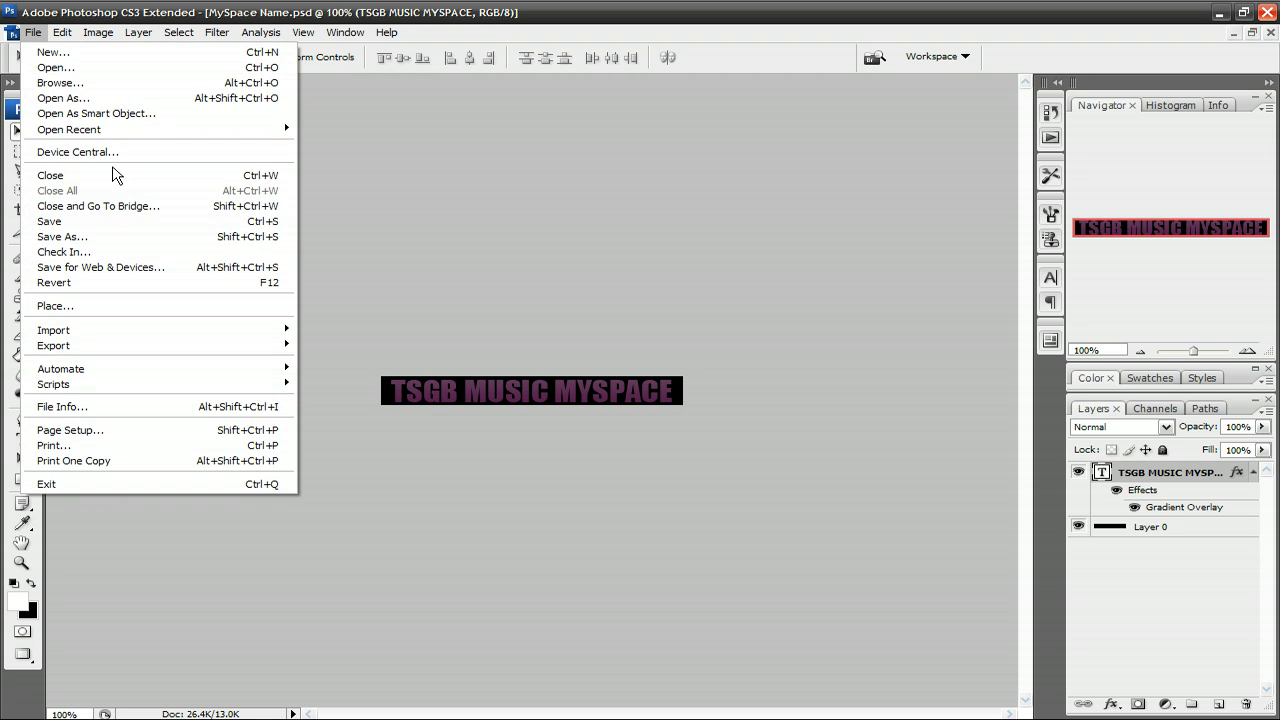
pyautogui.click(170, 238)
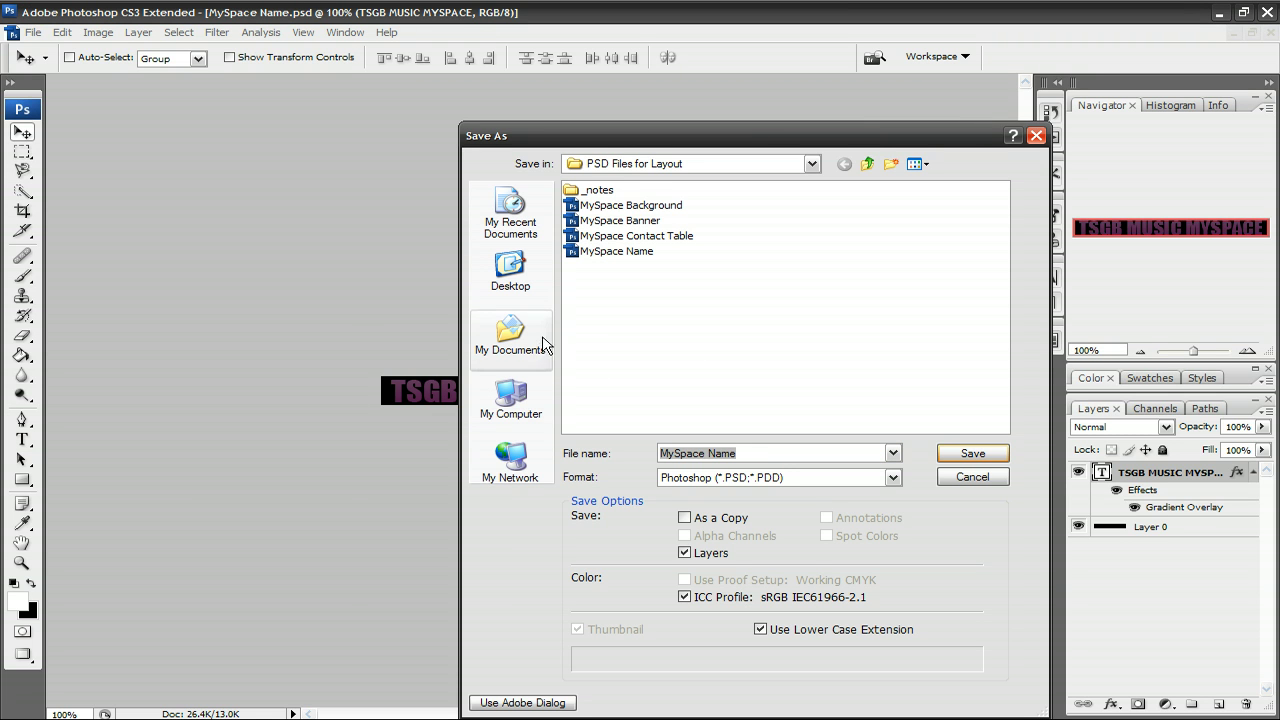
pyautogui.click(866, 163)
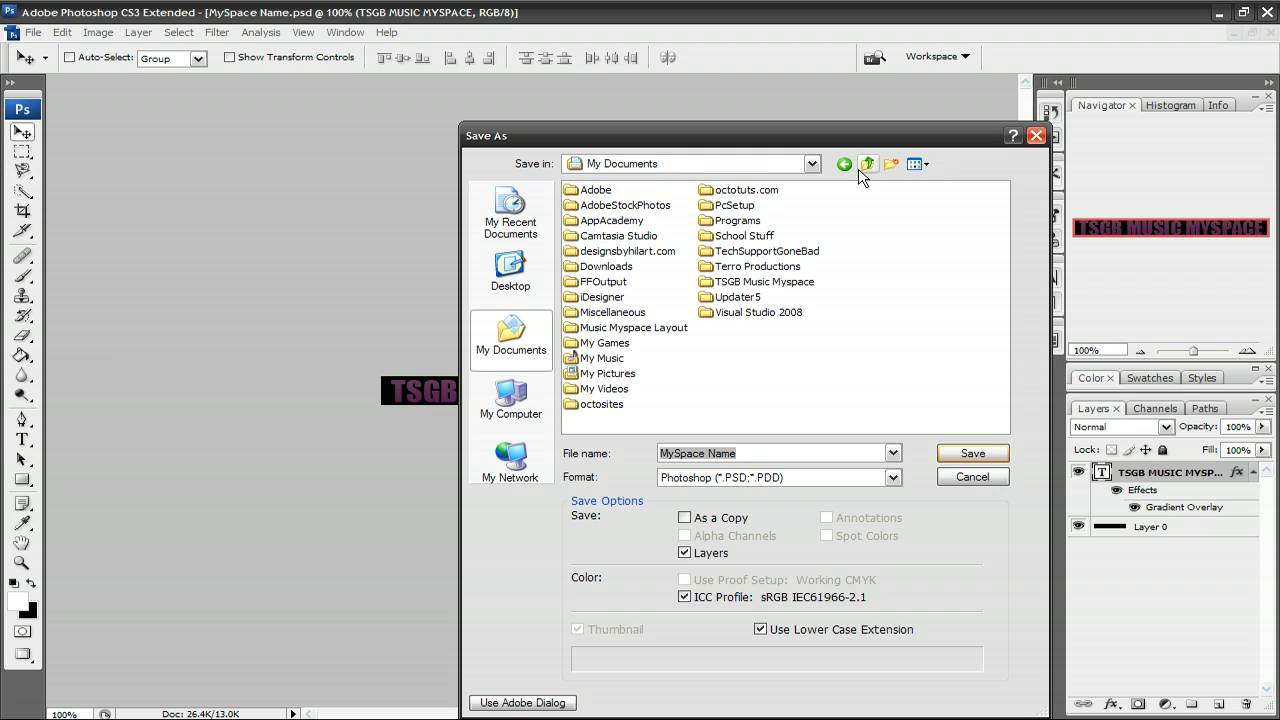
pyautogui.doubleClick(759, 284)
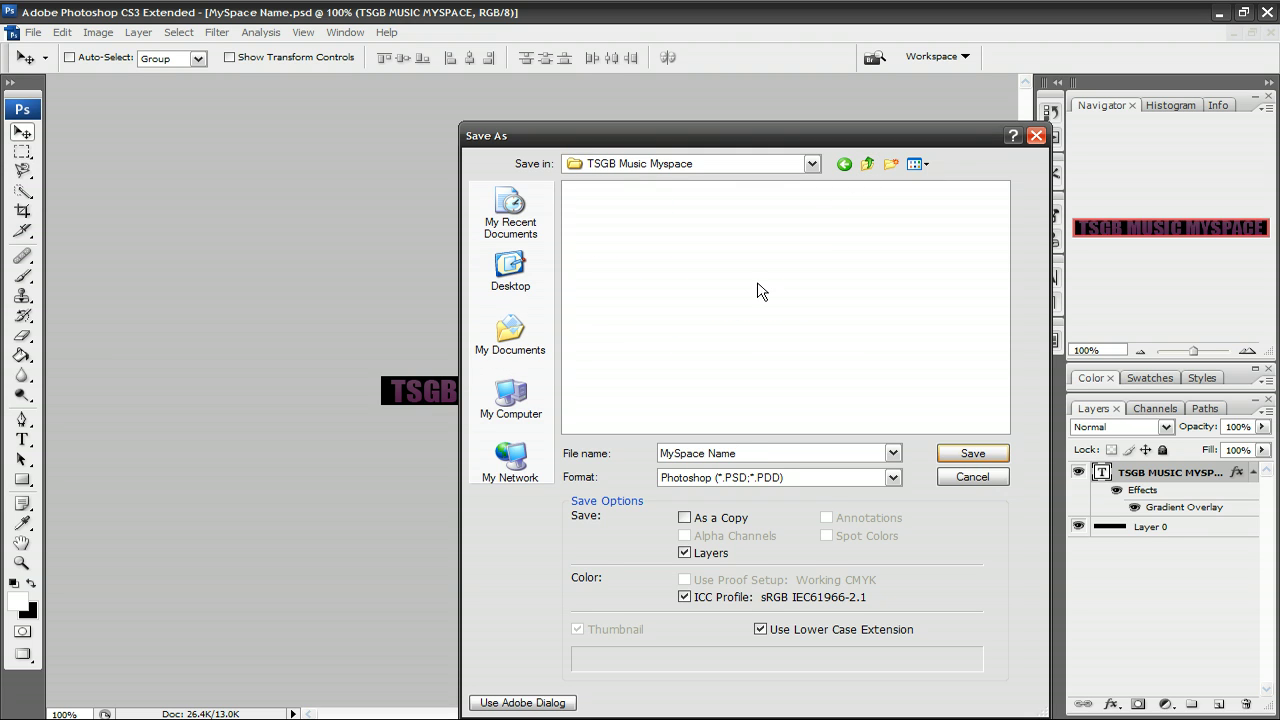
pyautogui.click(725, 478)
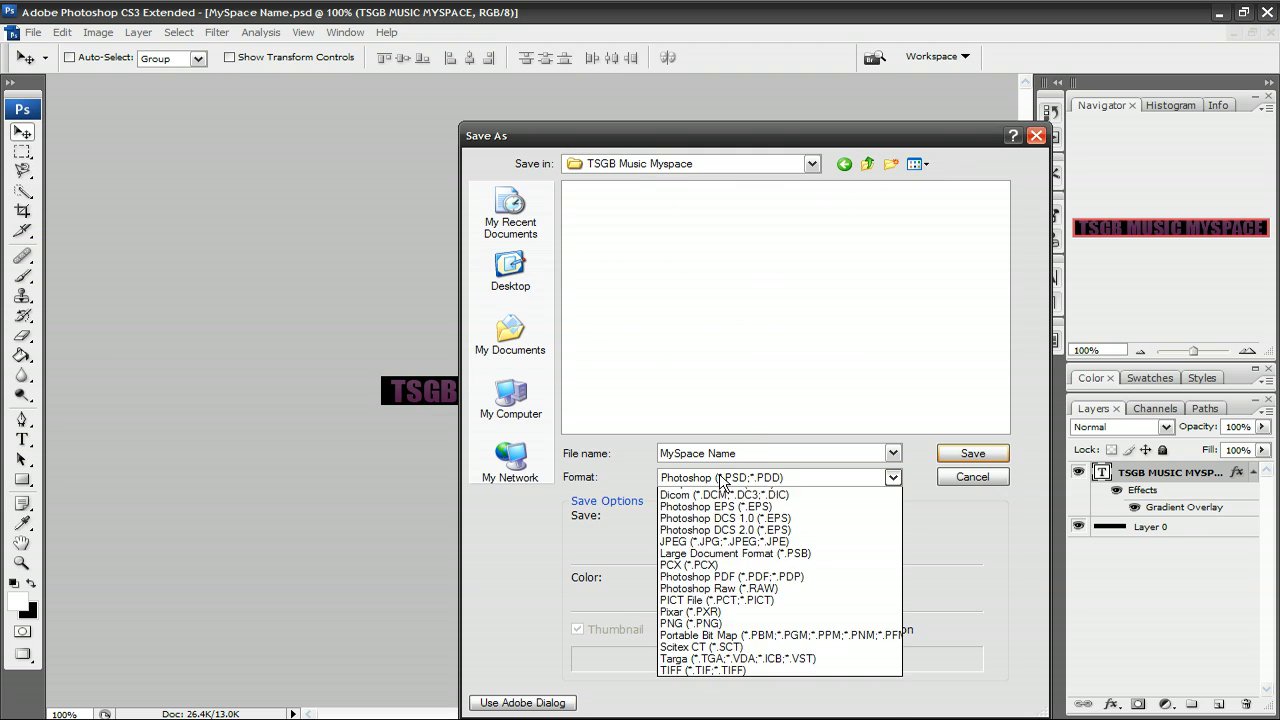
pyautogui.click(690, 577)
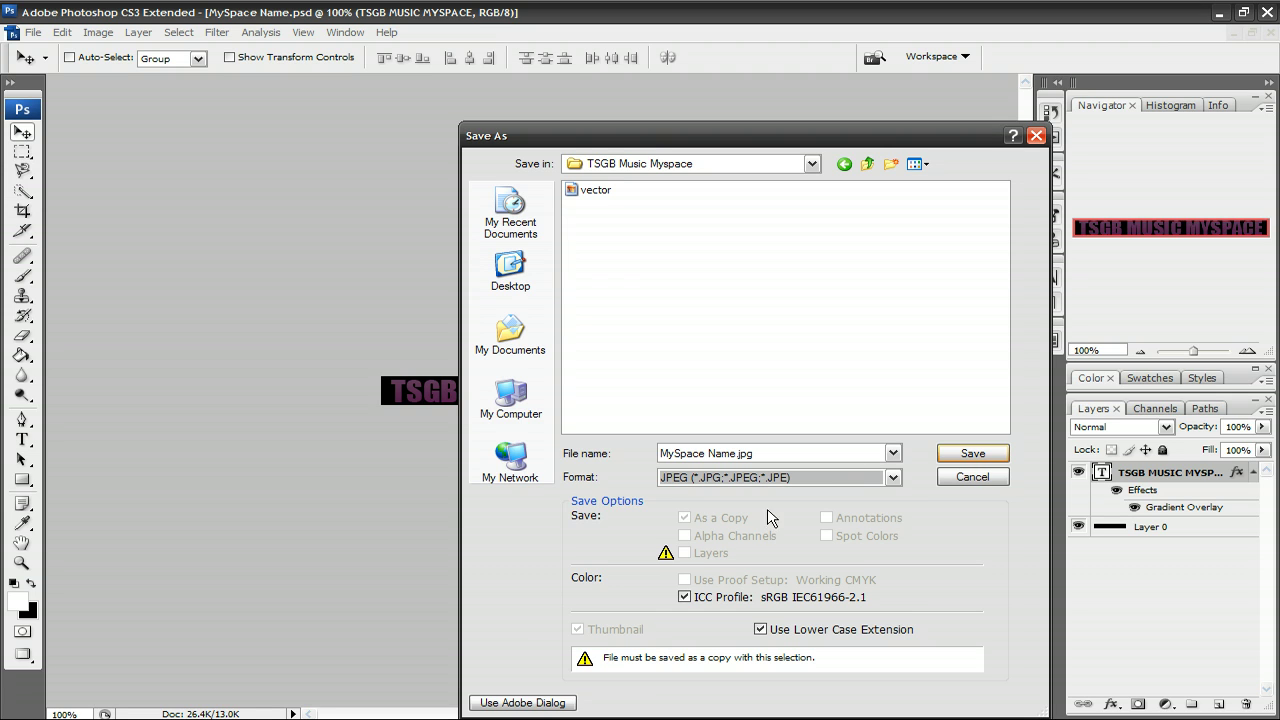
pyautogui.click(957, 458)
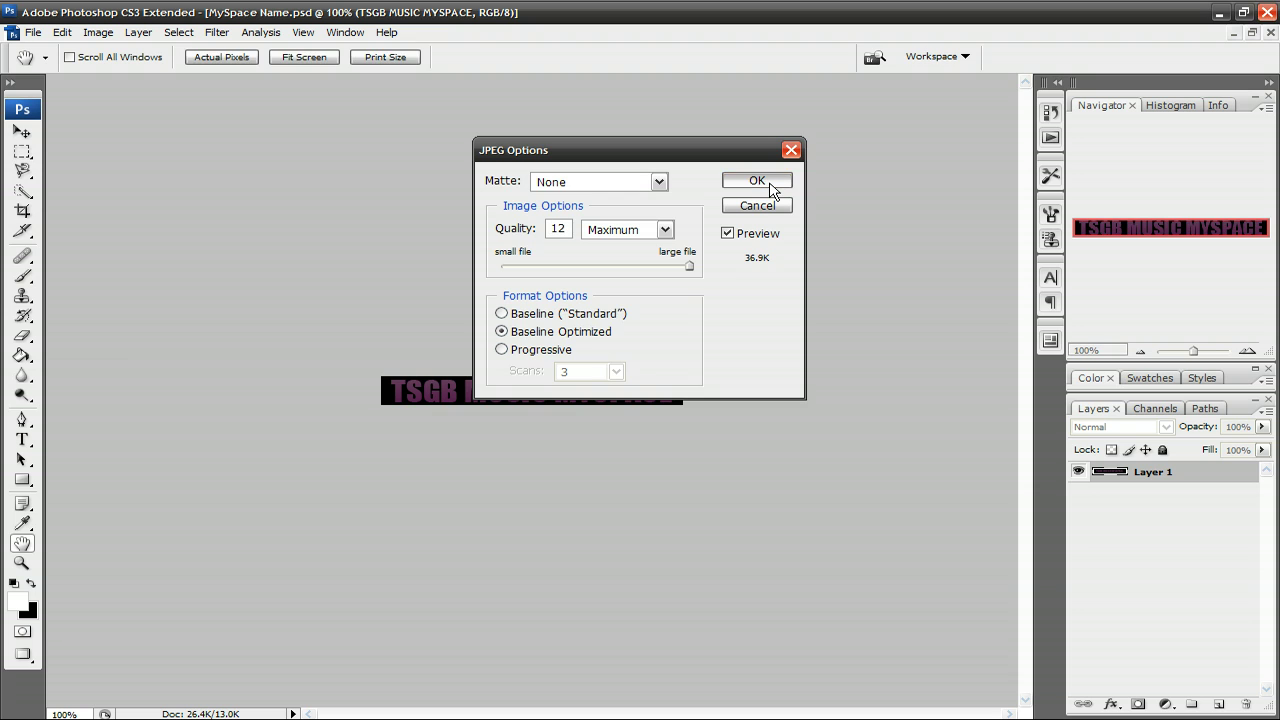
pyautogui.click(768, 183)
pyautogui.click(1270, 33)
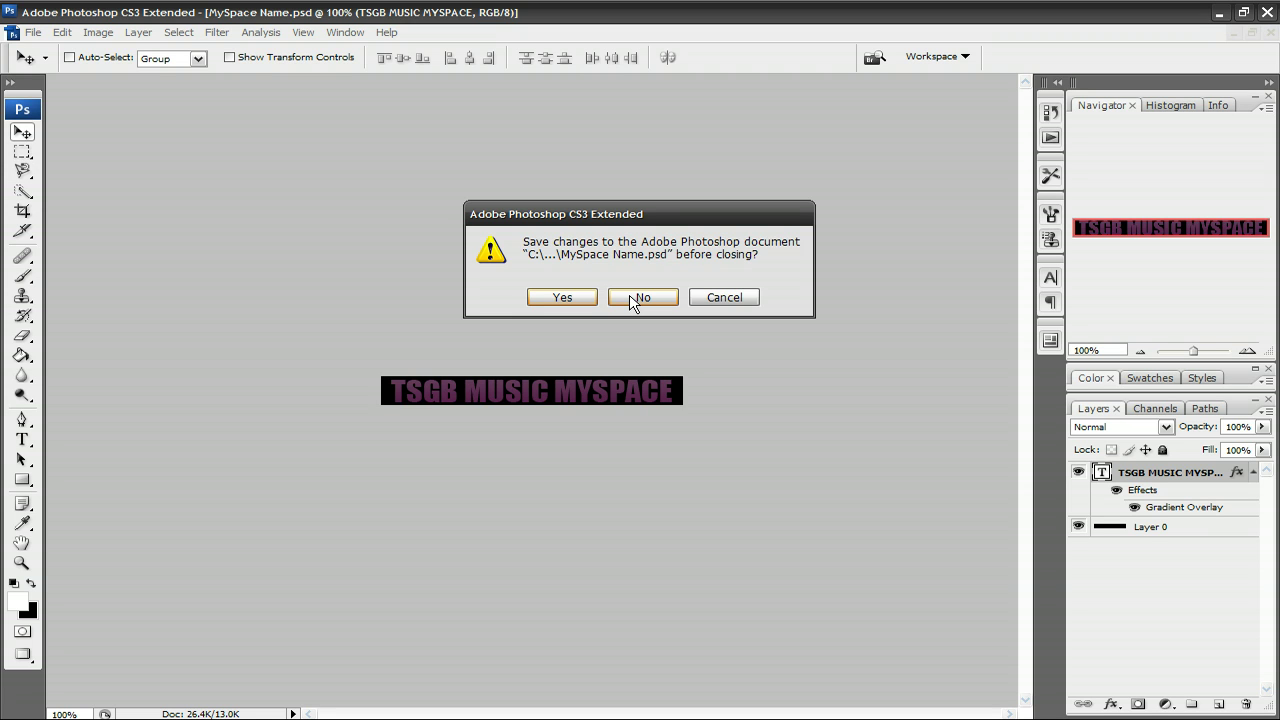
pyautogui.click(640, 298)
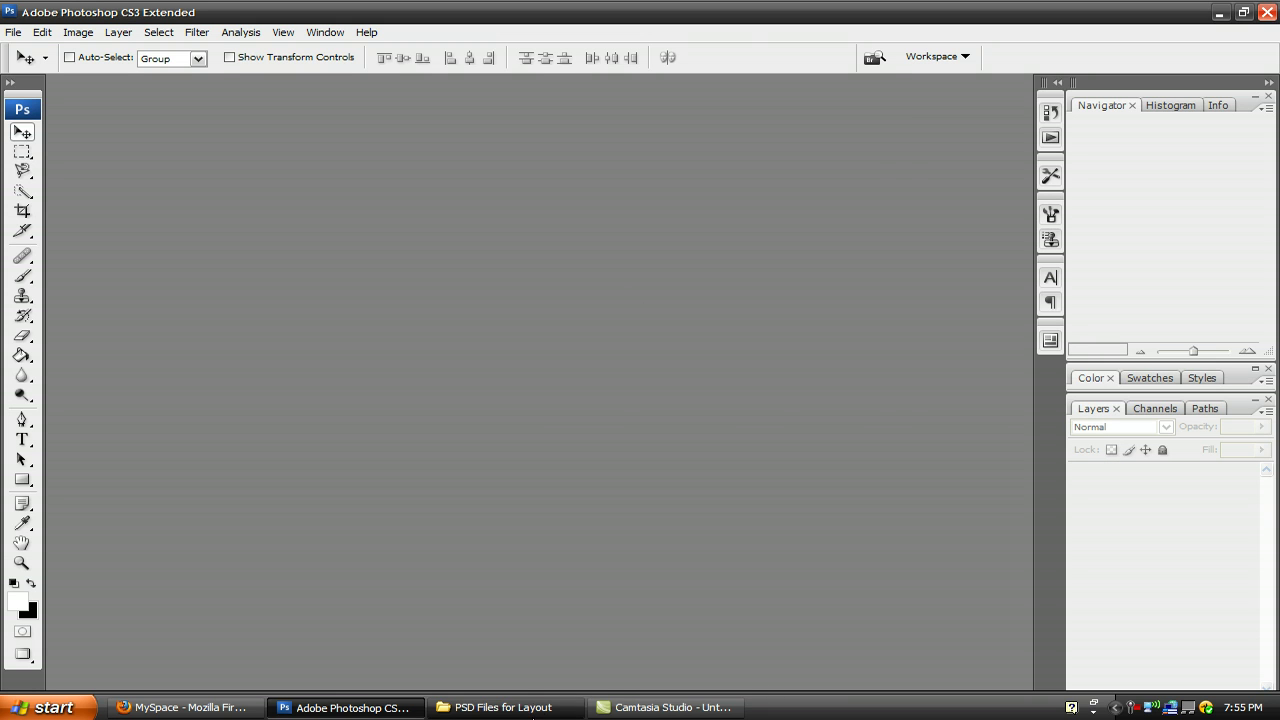
# Open the MySpace Background PSD from the PSD Files for Layout folder and delete its placeholder text and slash layers.
pyautogui.click(537, 708)
pyautogui.click(732, 595)
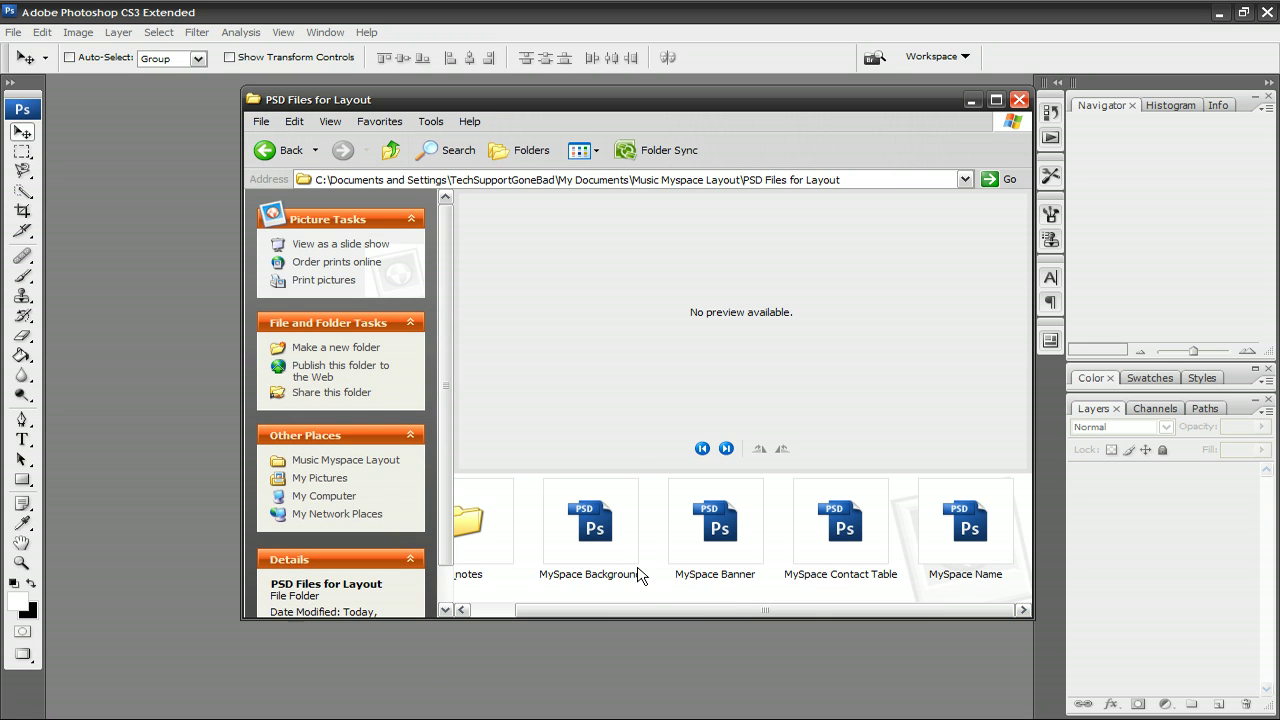
pyautogui.doubleClick(623, 560)
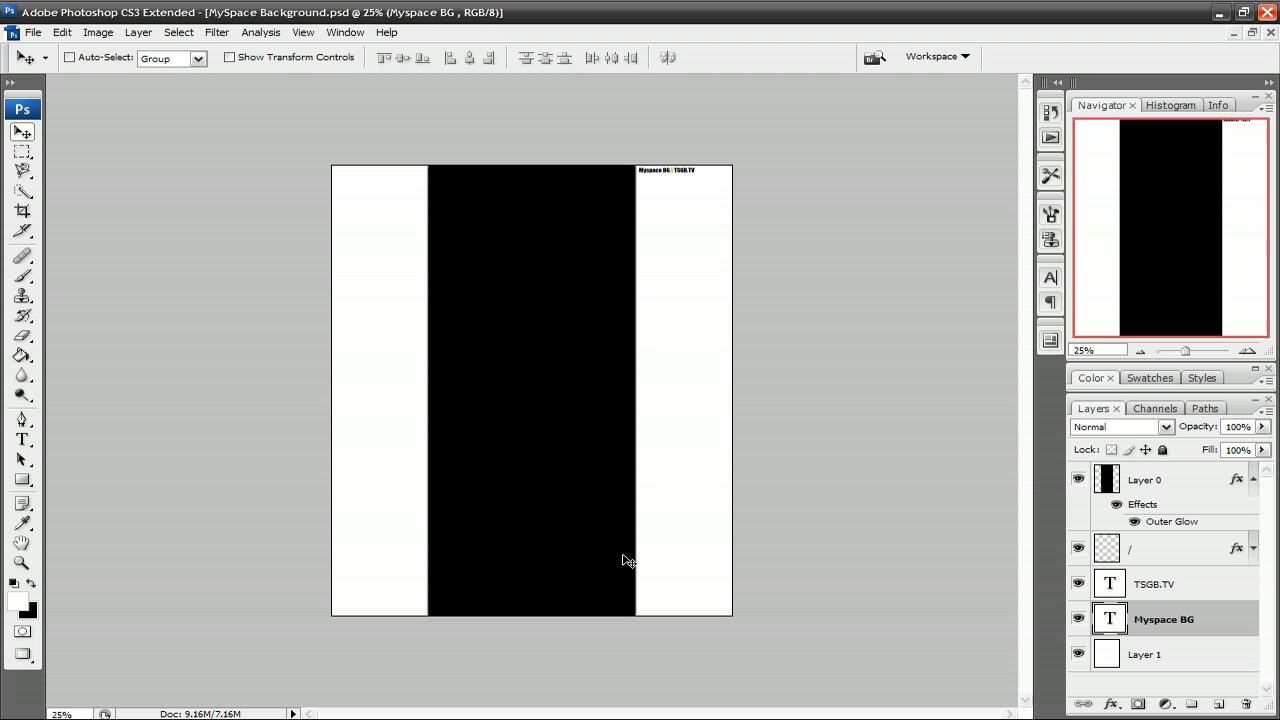
pyautogui.keyDown('shift'); pyautogui.click(1140, 557); pyautogui.keyUp('shift')
pyautogui.moveTo(1203, 613); pyautogui.dragTo(1245, 704)
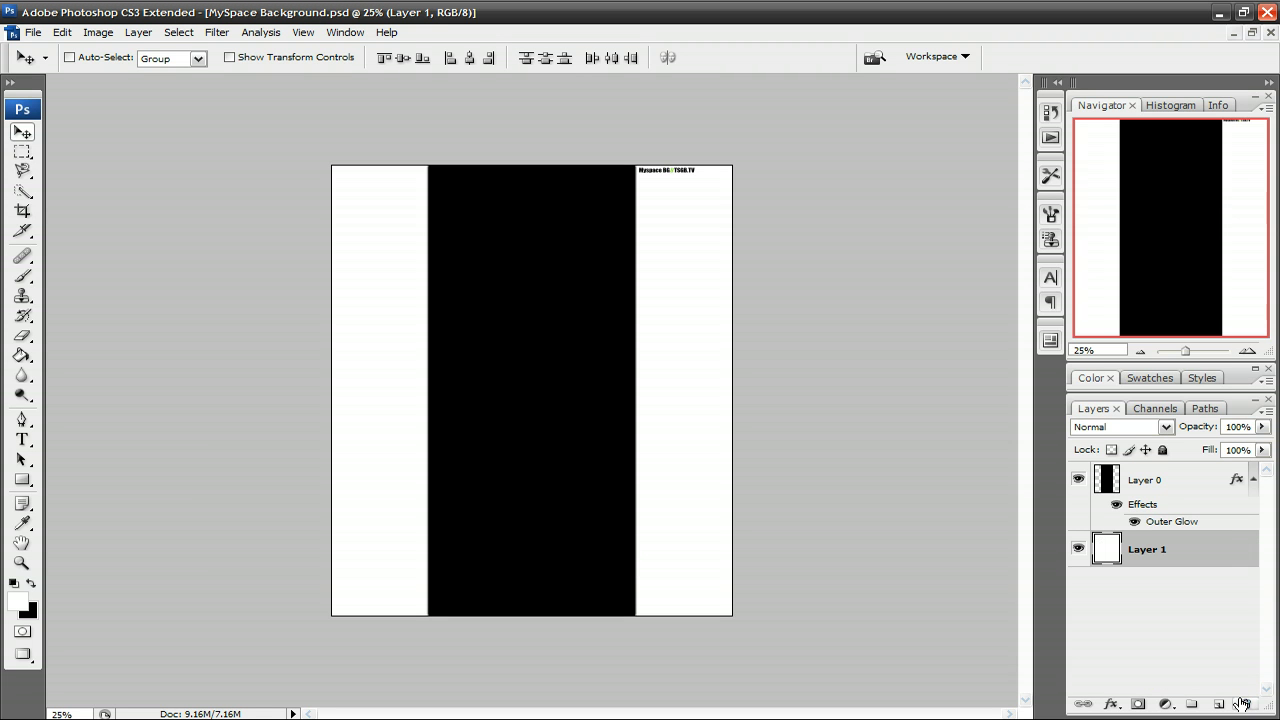
# Apply a Gradient Overlay to the white background Layer 1 using the dark purple preset gradient.
pyautogui.press('h')
pyautogui.doubleClick(1201, 557)
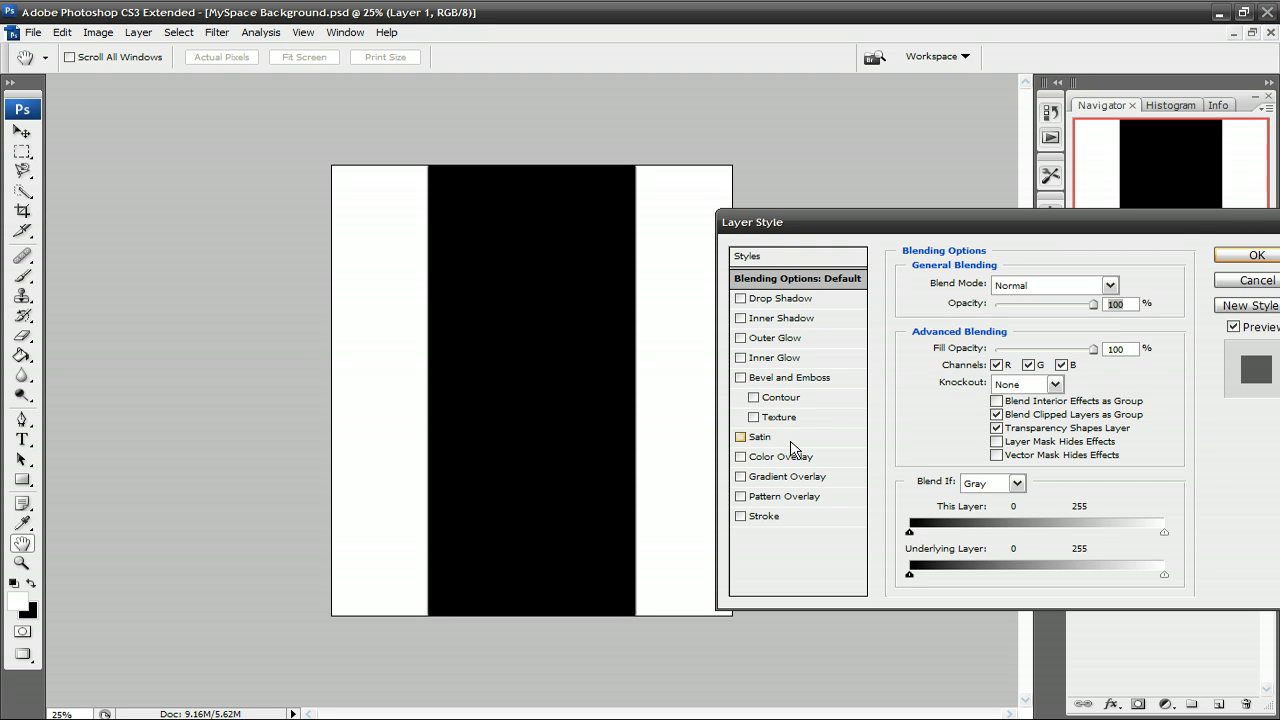
pyautogui.click(780, 476)
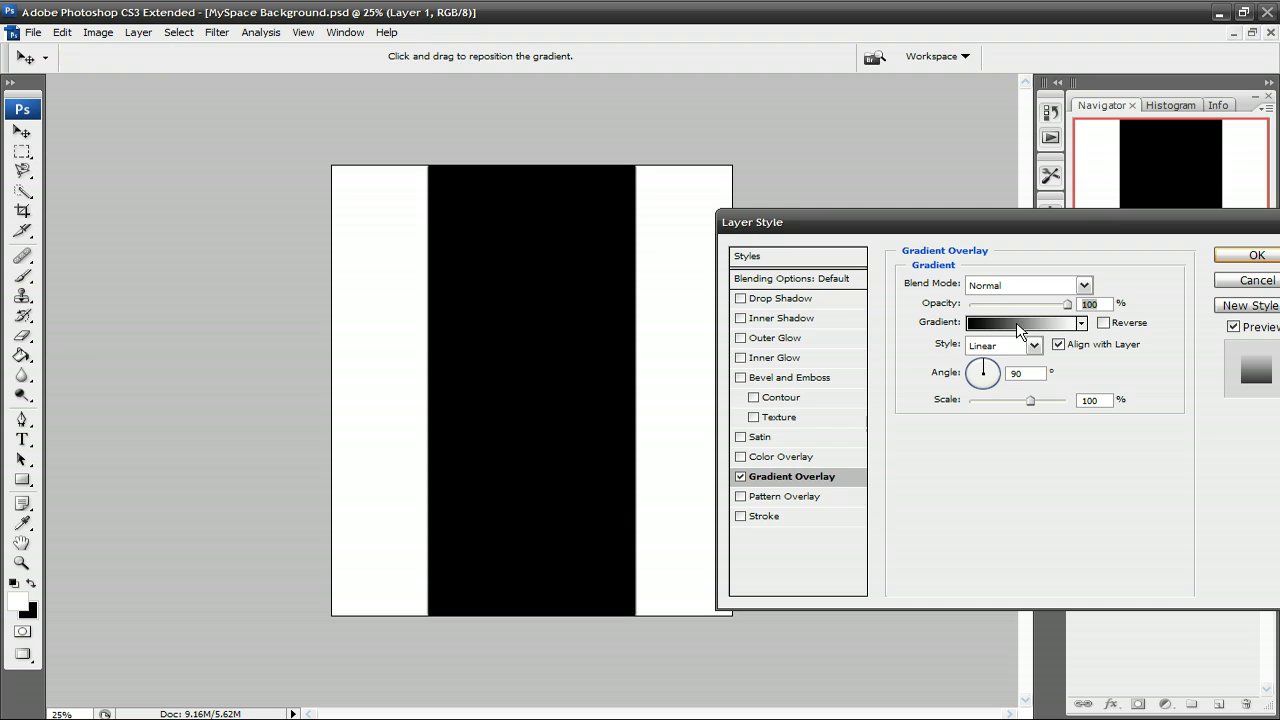
pyautogui.click(1019, 324)
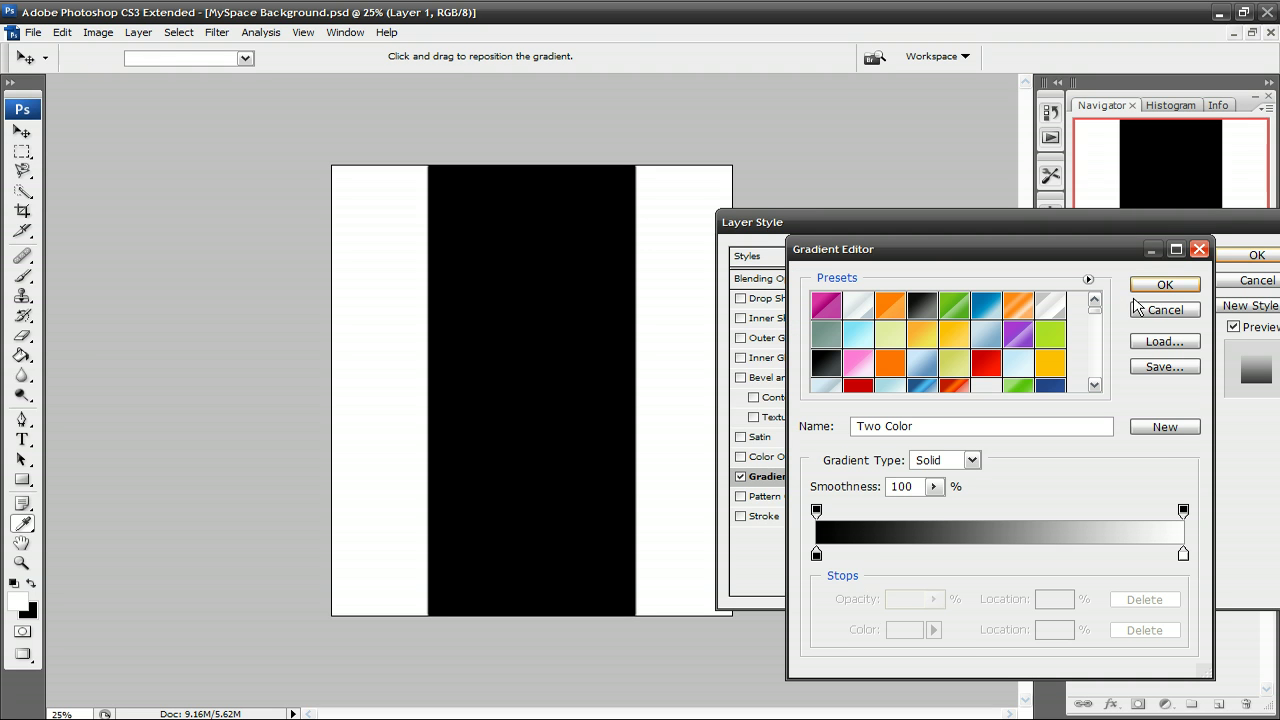
pyautogui.moveTo(1100, 315); pyautogui.dragTo(1095, 395)
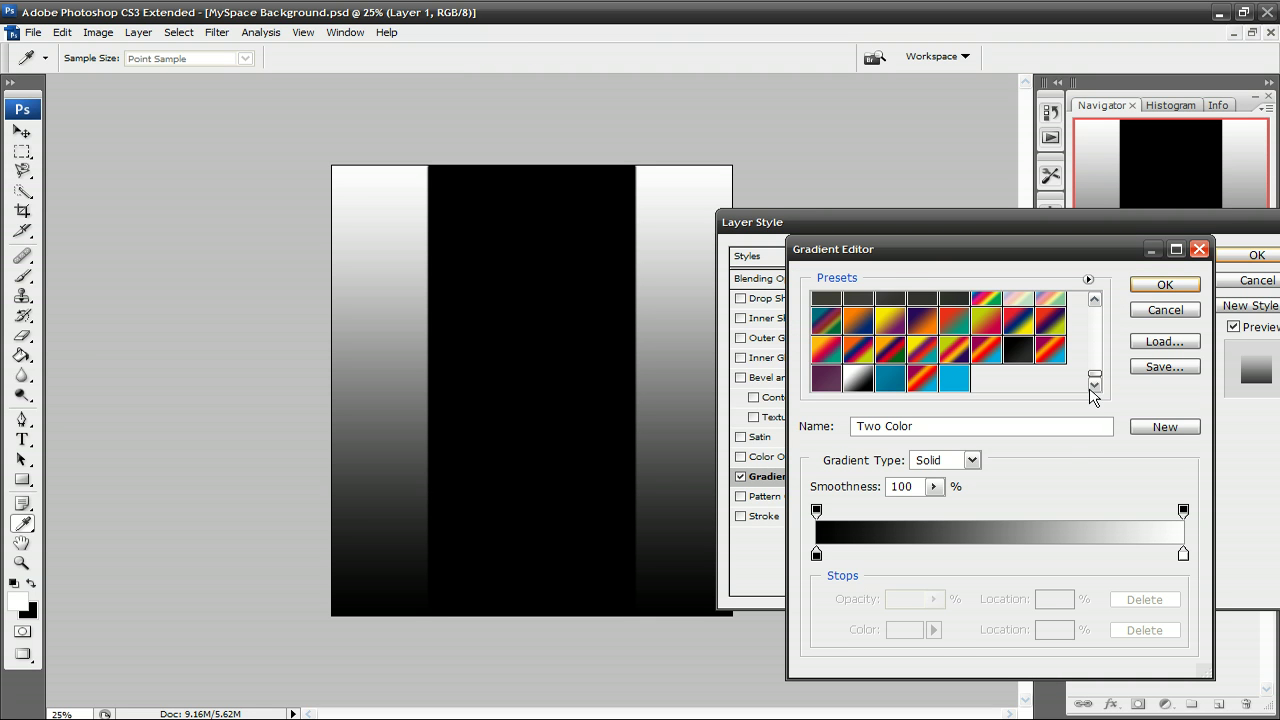
pyautogui.click(826, 378)
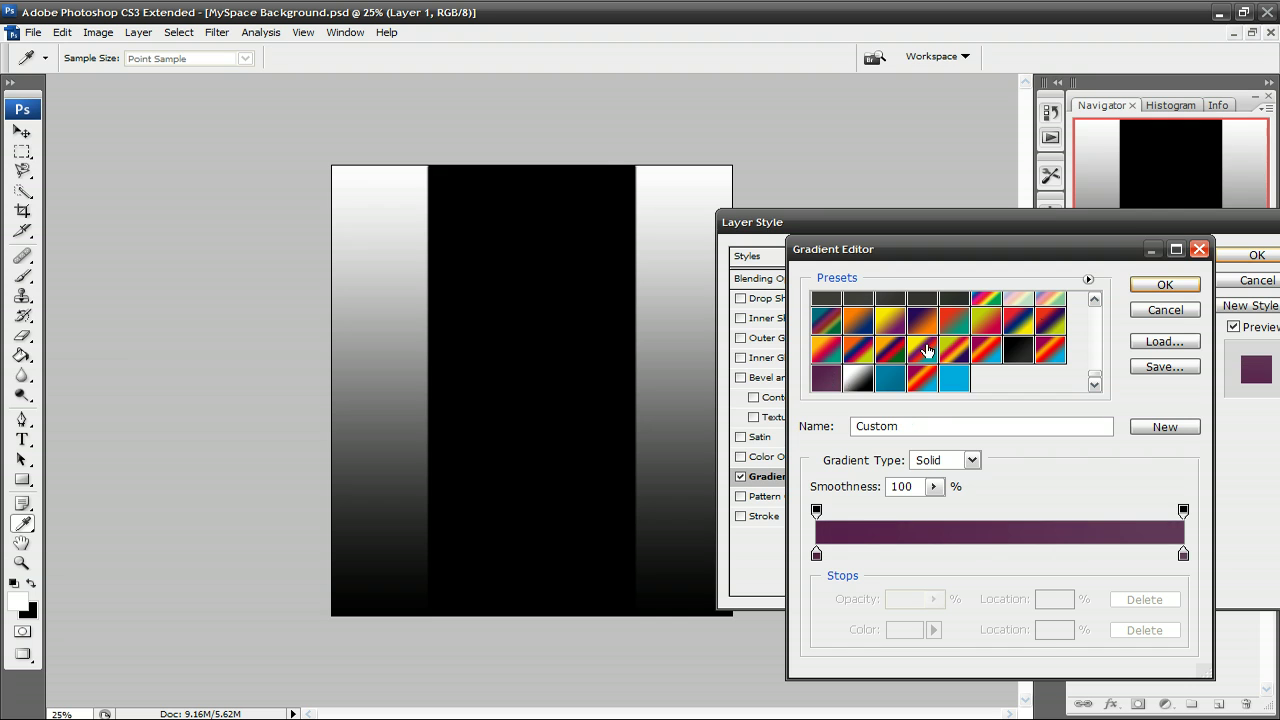
pyautogui.click(1165, 285)
pyautogui.click(1258, 258)
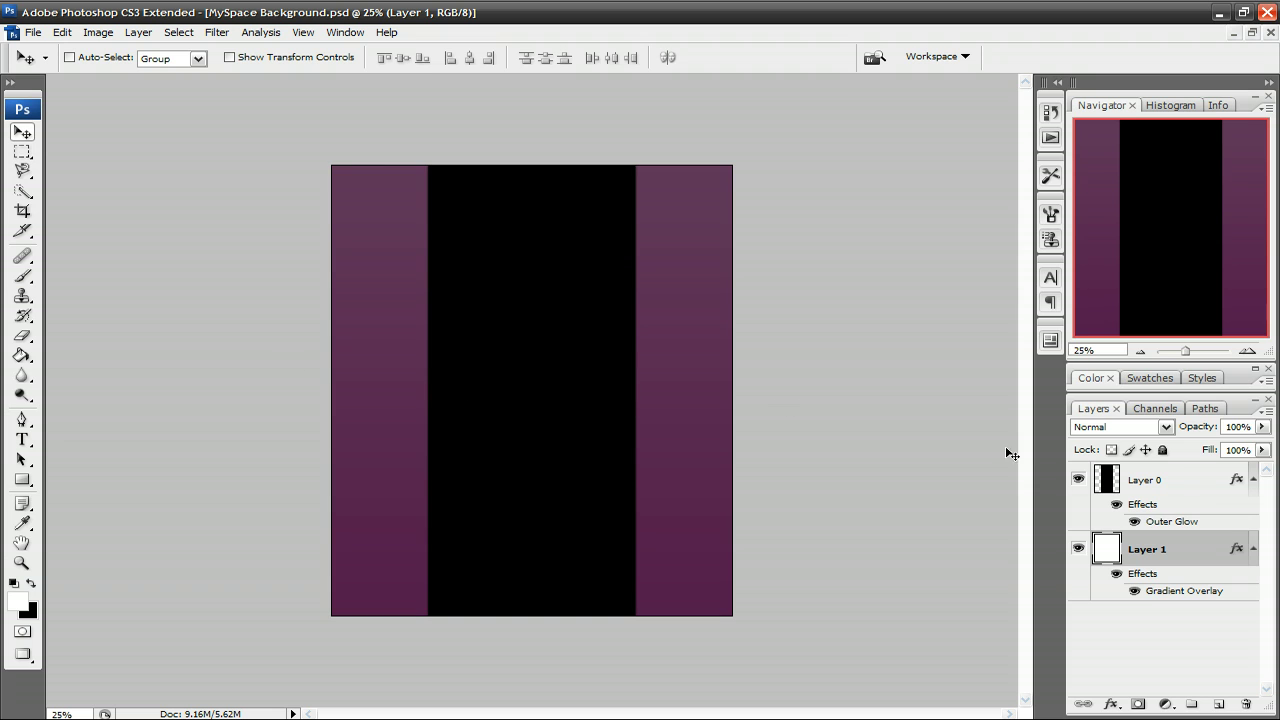
# Collapse the effects lists of both layers and add a new empty layer between Layer 1 and the black column layer.
pyautogui.click(1252, 547)
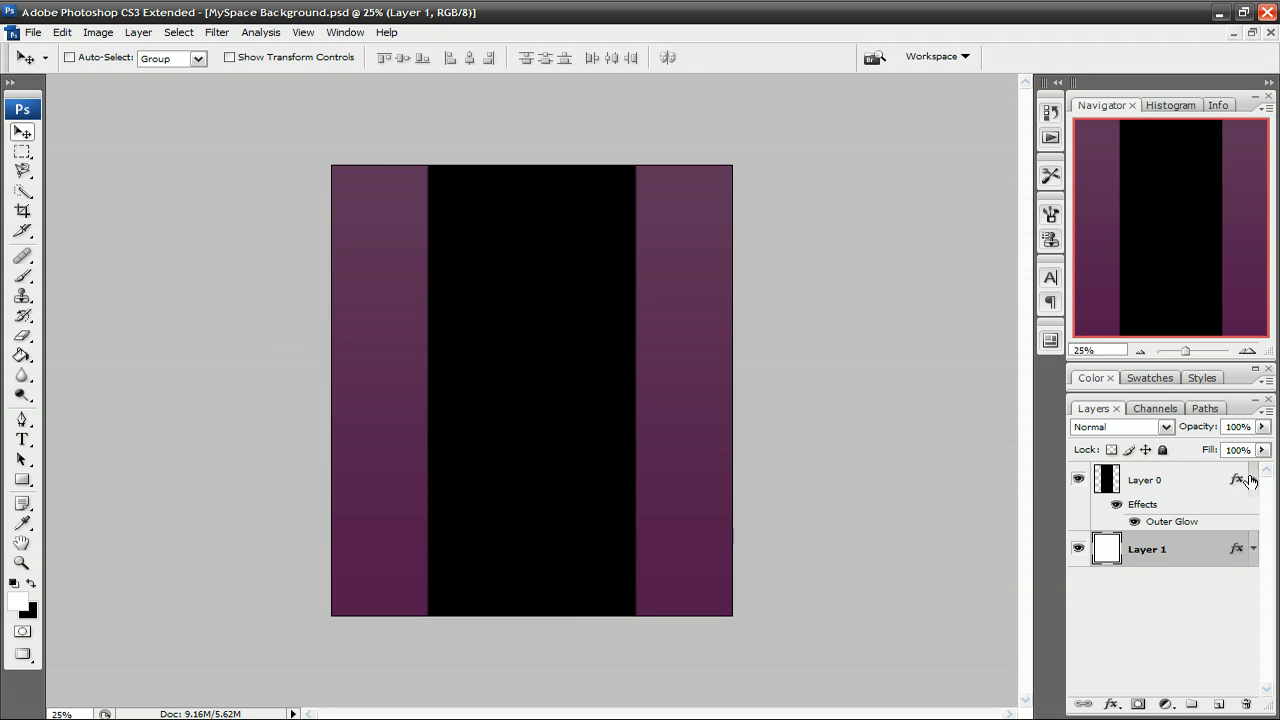
pyautogui.click(1252, 480)
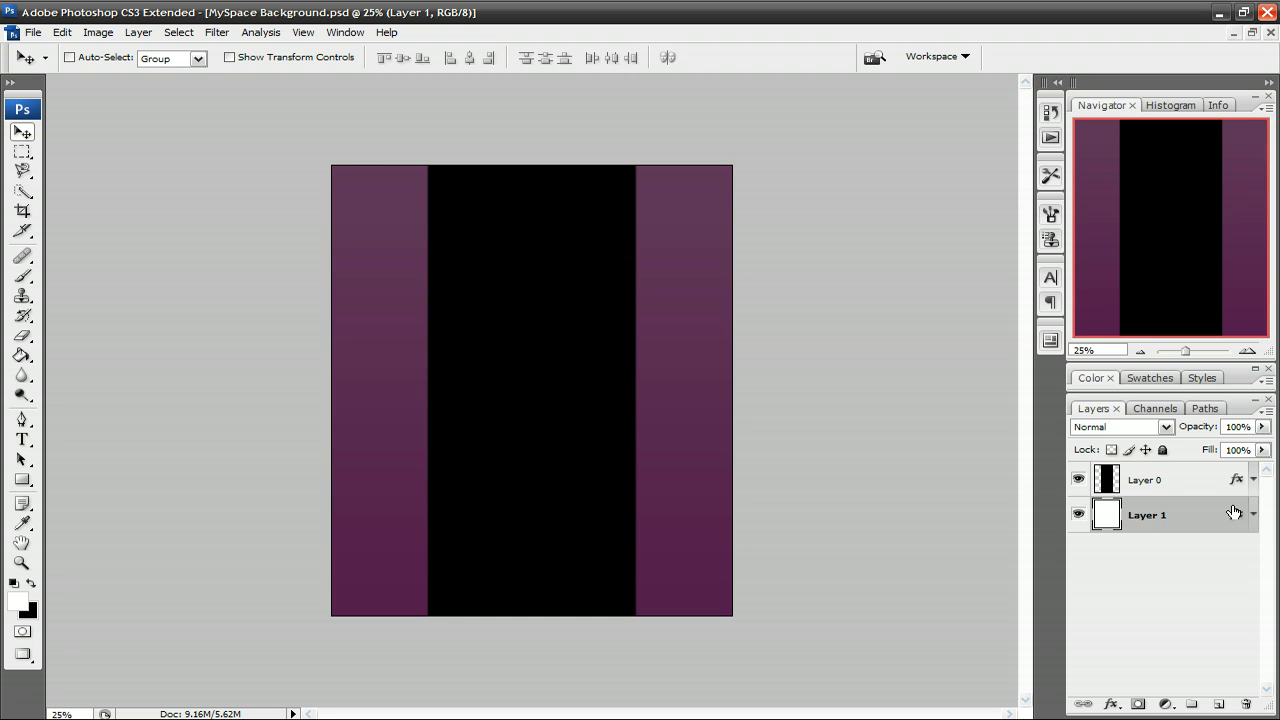
pyautogui.hotkey('ctrl', 'shift', 'n')
pyautogui.press('Return')
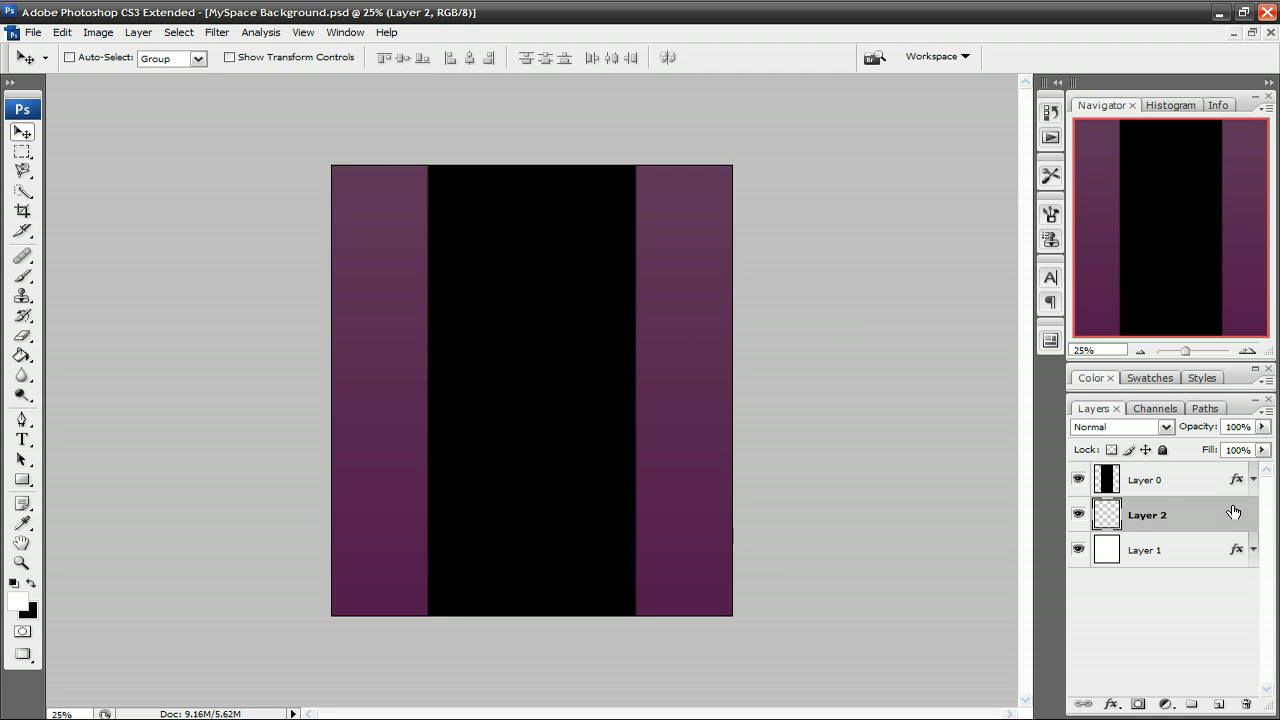
# Sample the background's dark purple as foreground color and stamp the 2200 px sunburst brush once at the canvas's upper center.
pyautogui.click(22, 276)
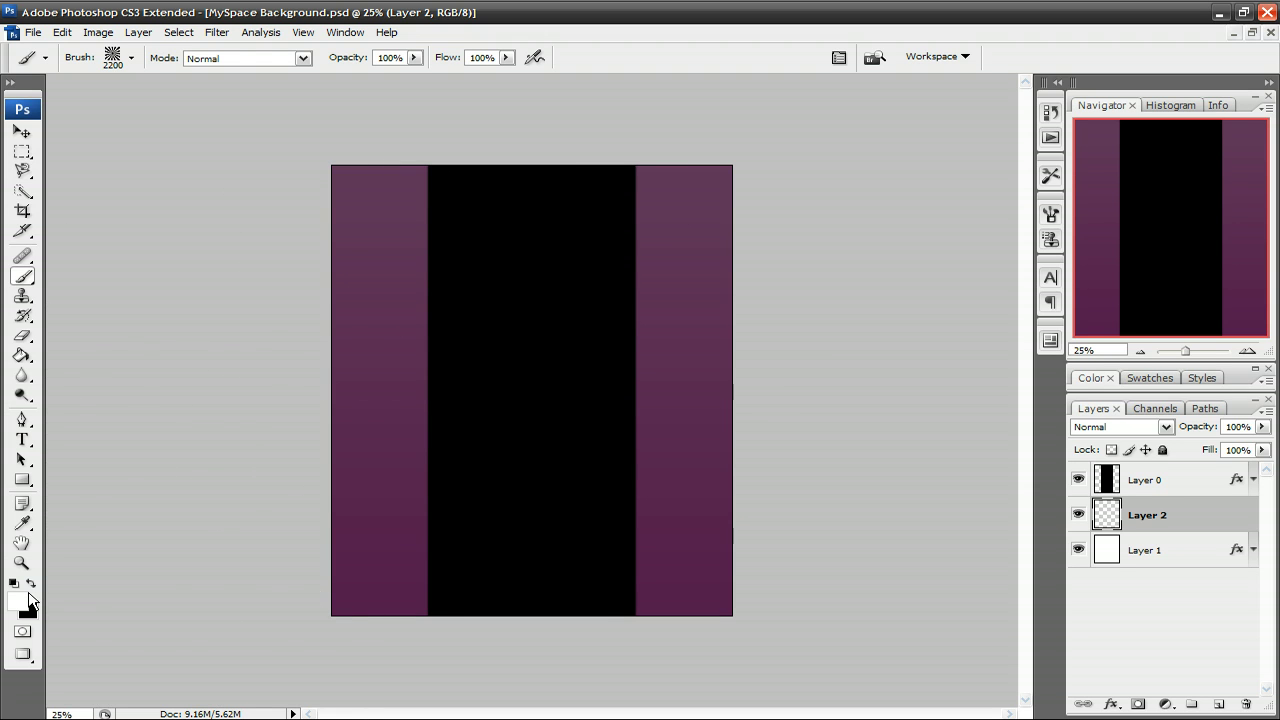
pyautogui.click(22, 602)
pyautogui.click(383, 602)
pyautogui.press('Return')
pyautogui.press('b')
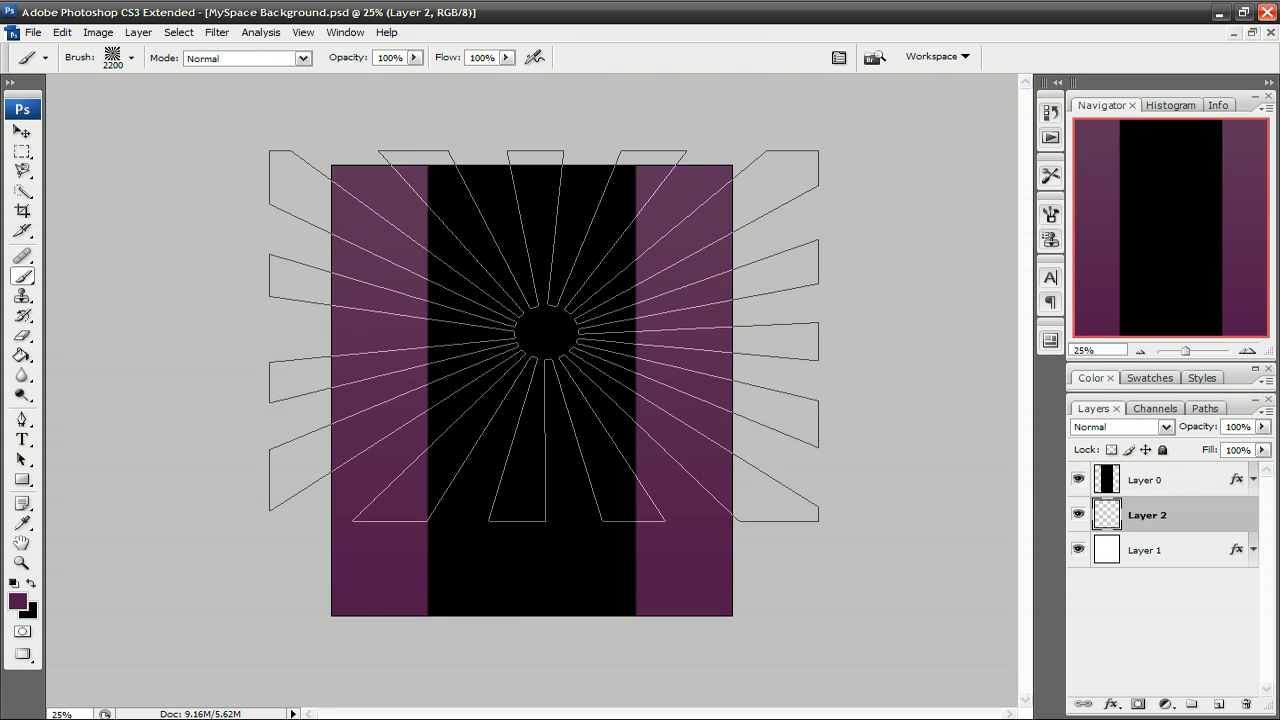
pyautogui.click(538, 343)
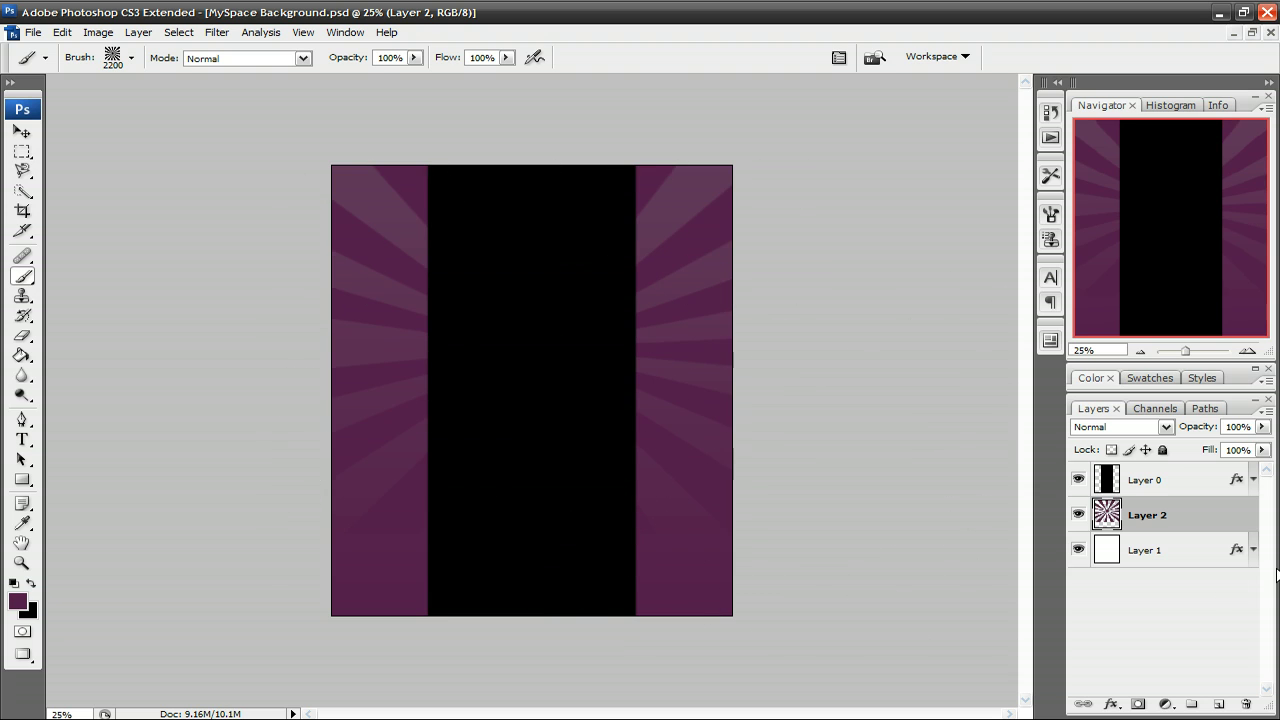
# Set the opacity of the sunburst layer, Layer 2, to 50%.
pyautogui.click(1237, 426)
pyautogui.write('50')
pyautogui.press('Return')
# Save a JPEG copy as MySpace Background.jpg in the TSGB Music Myspace folder at Maximum quality 12, Baseline Optimized.
pyautogui.click(33, 37)
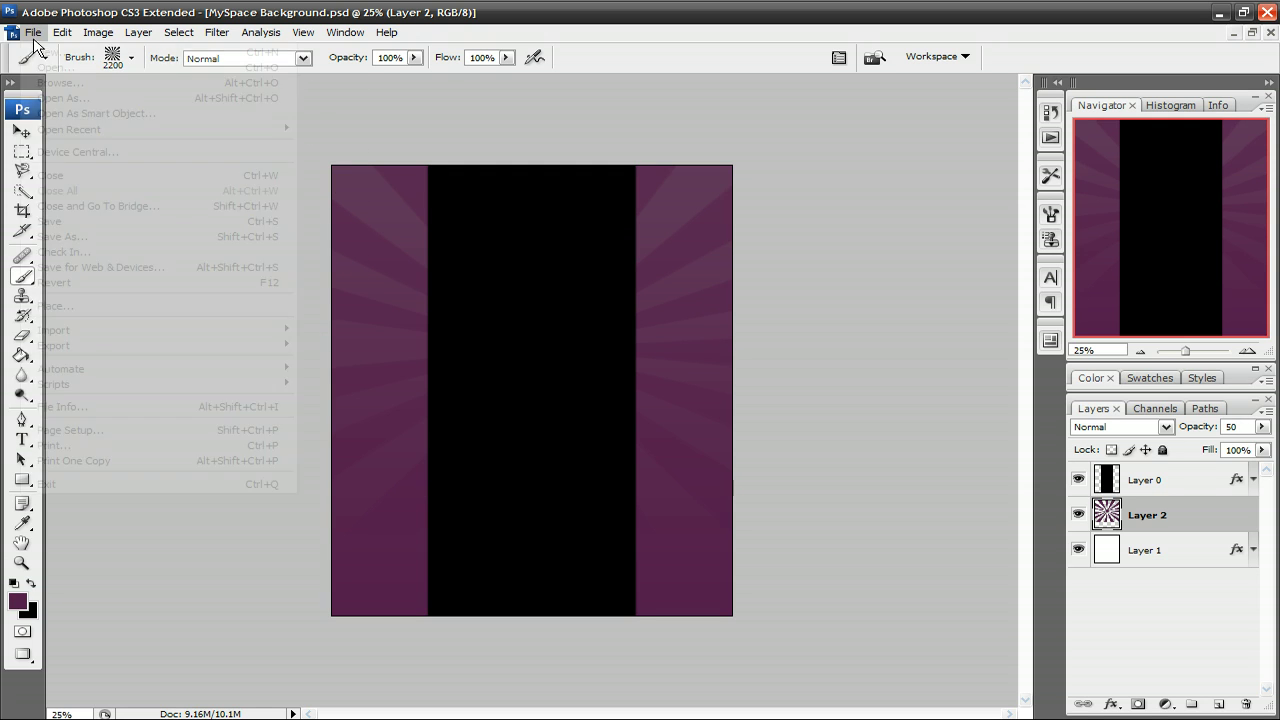
pyautogui.click(62, 235)
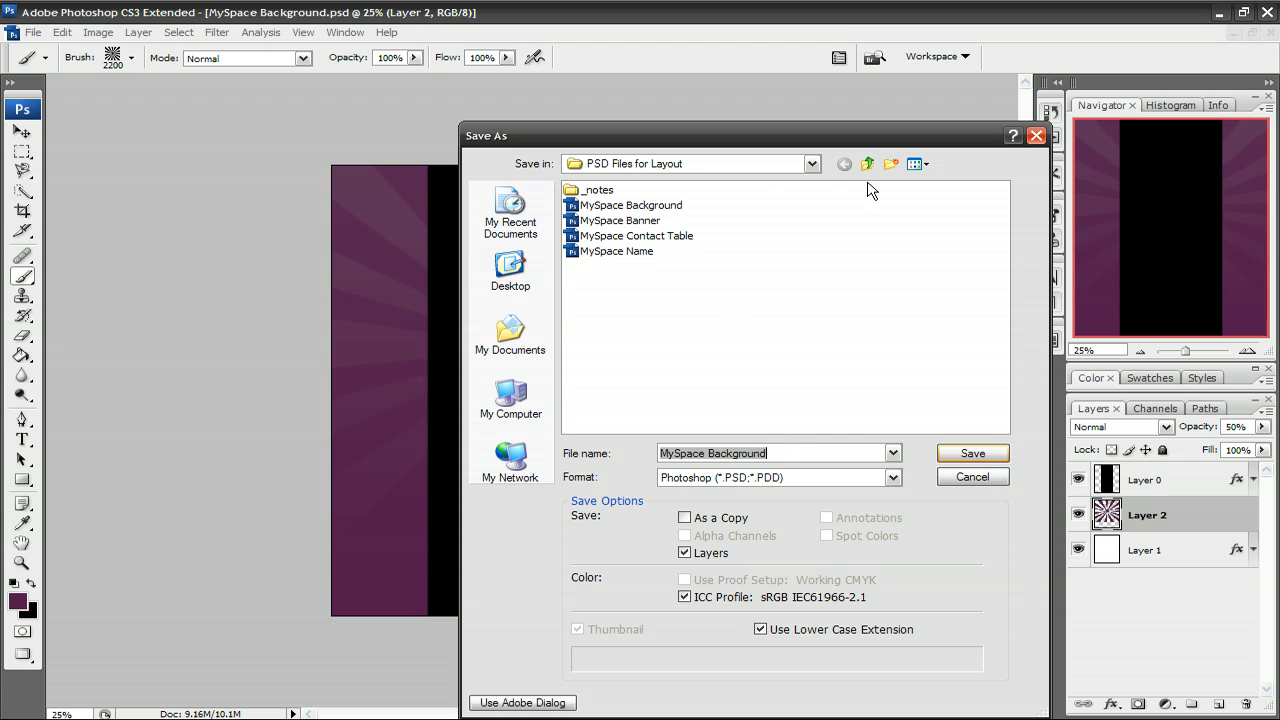
pyautogui.click(868, 165)
pyautogui.click(868, 165)
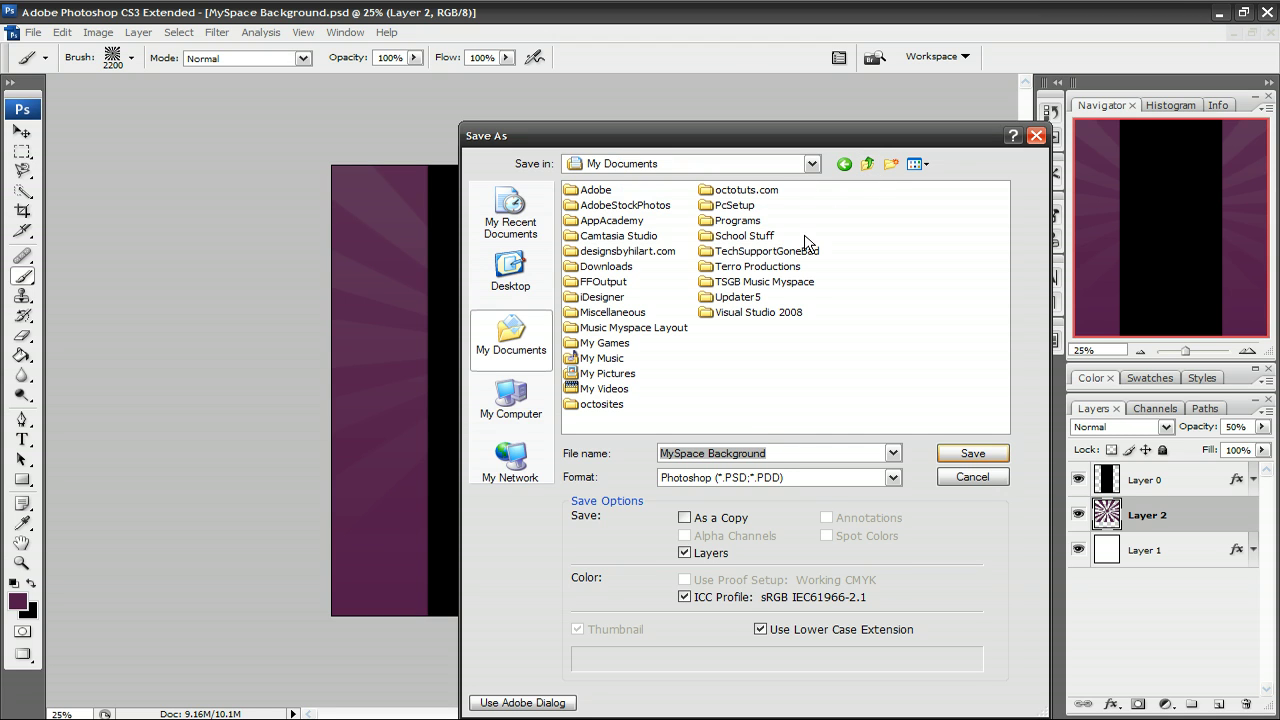
pyautogui.doubleClick(768, 284)
pyautogui.click(748, 478)
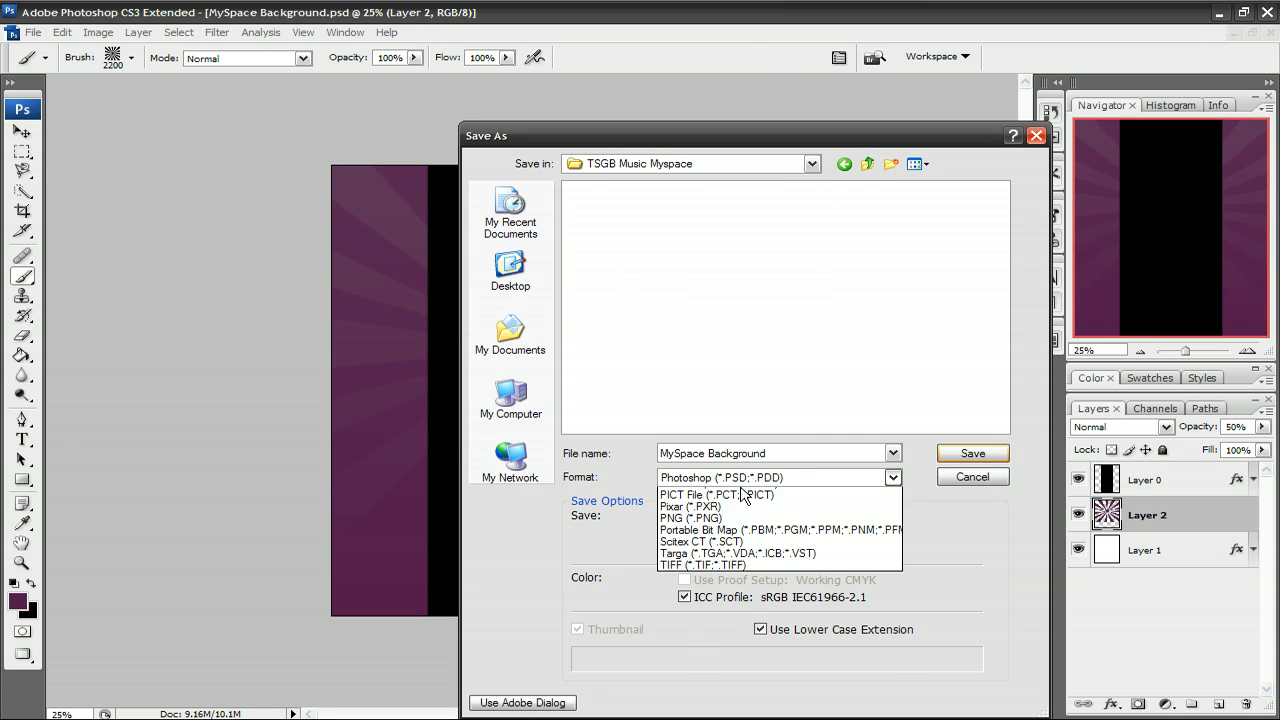
pyautogui.click(703, 577)
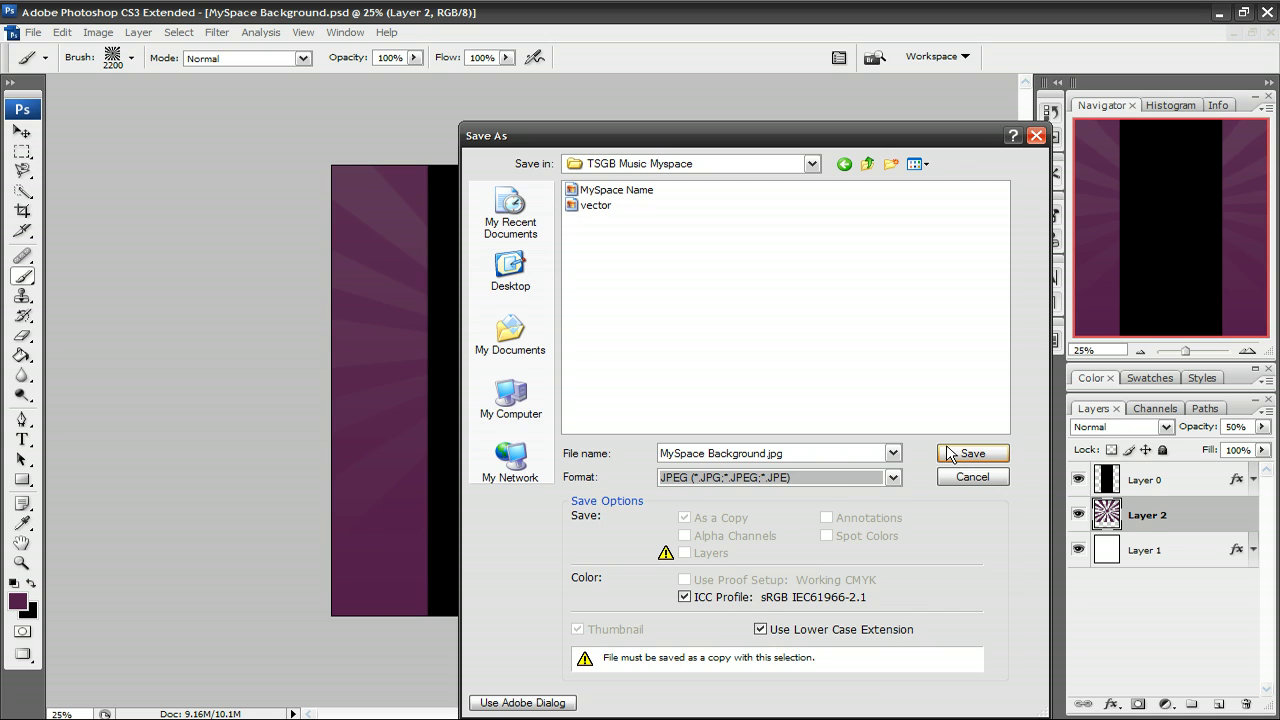
pyautogui.click(950, 455)
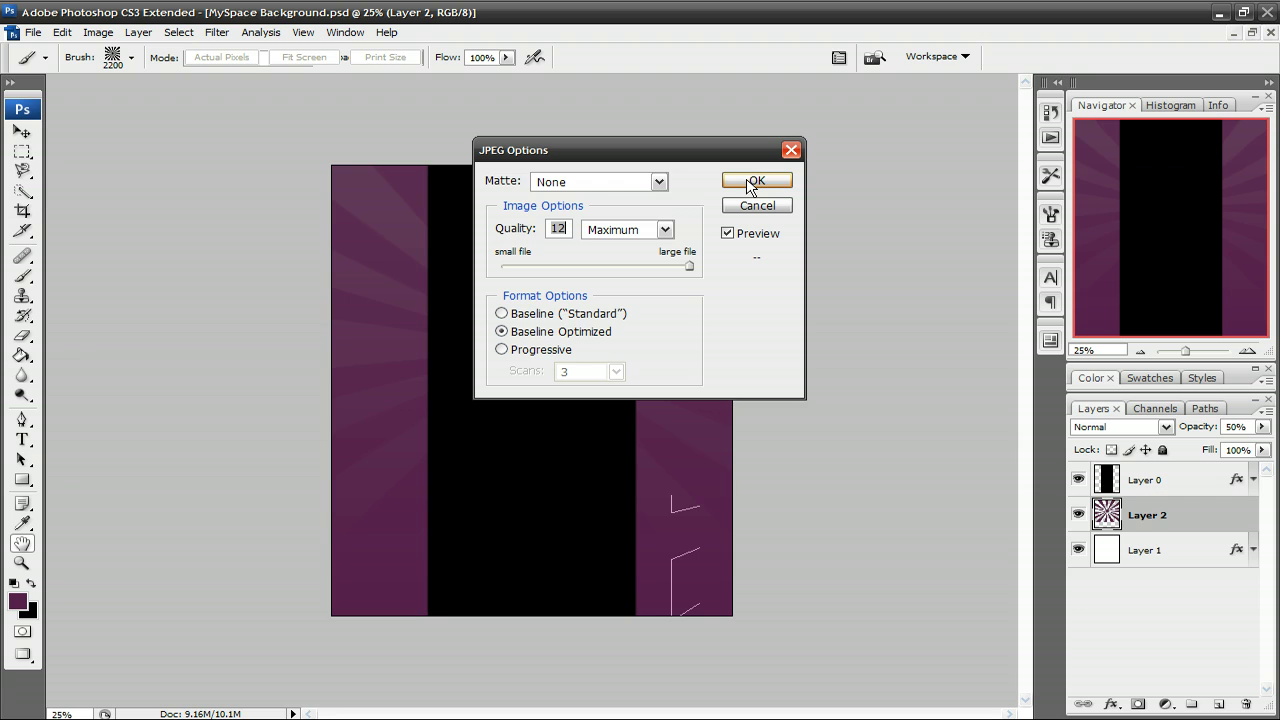
pyautogui.click(752, 184)
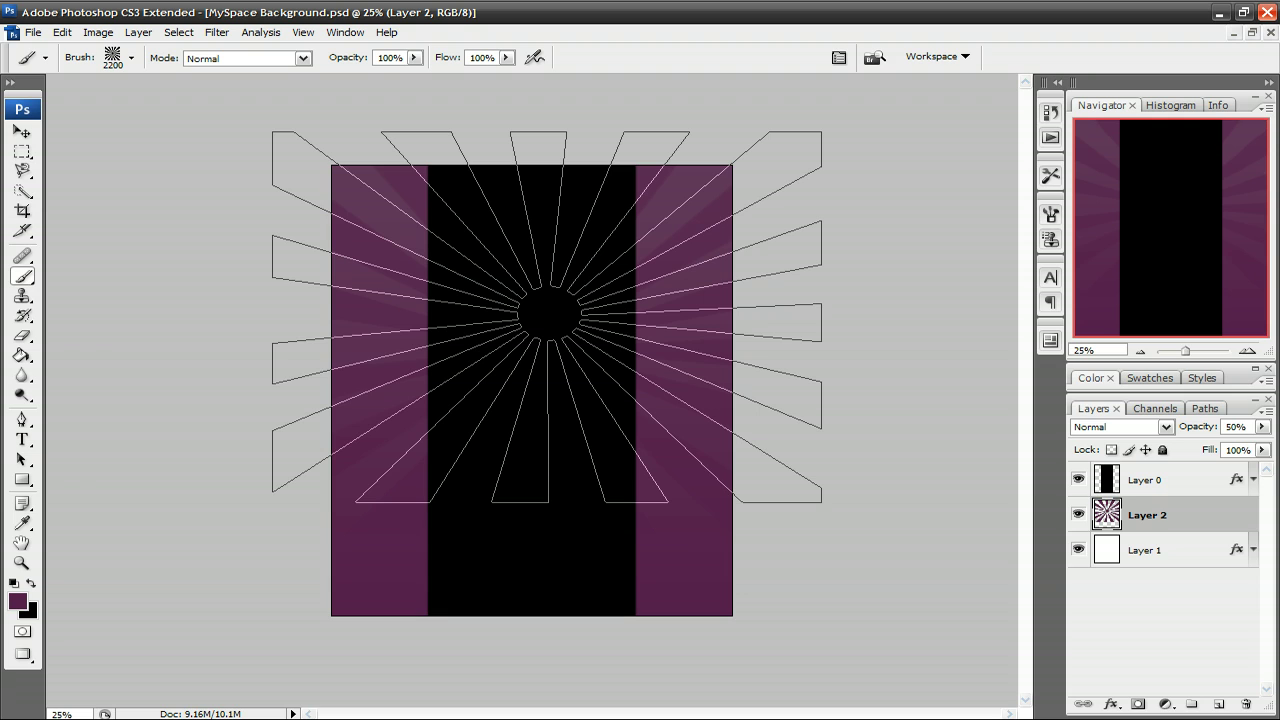
# Close the MySpace Background document without saving changes to the PSD.
pyautogui.hotkey('ctrl', 'd')
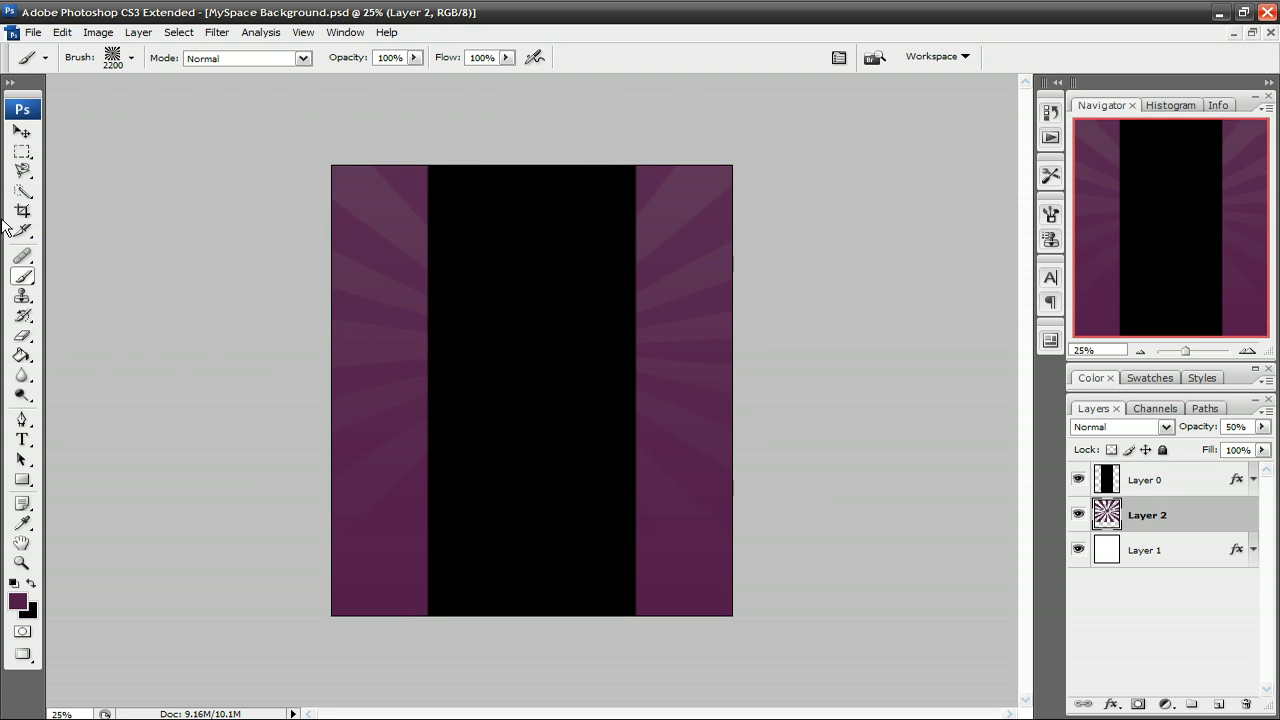
pyautogui.click(22, 131)
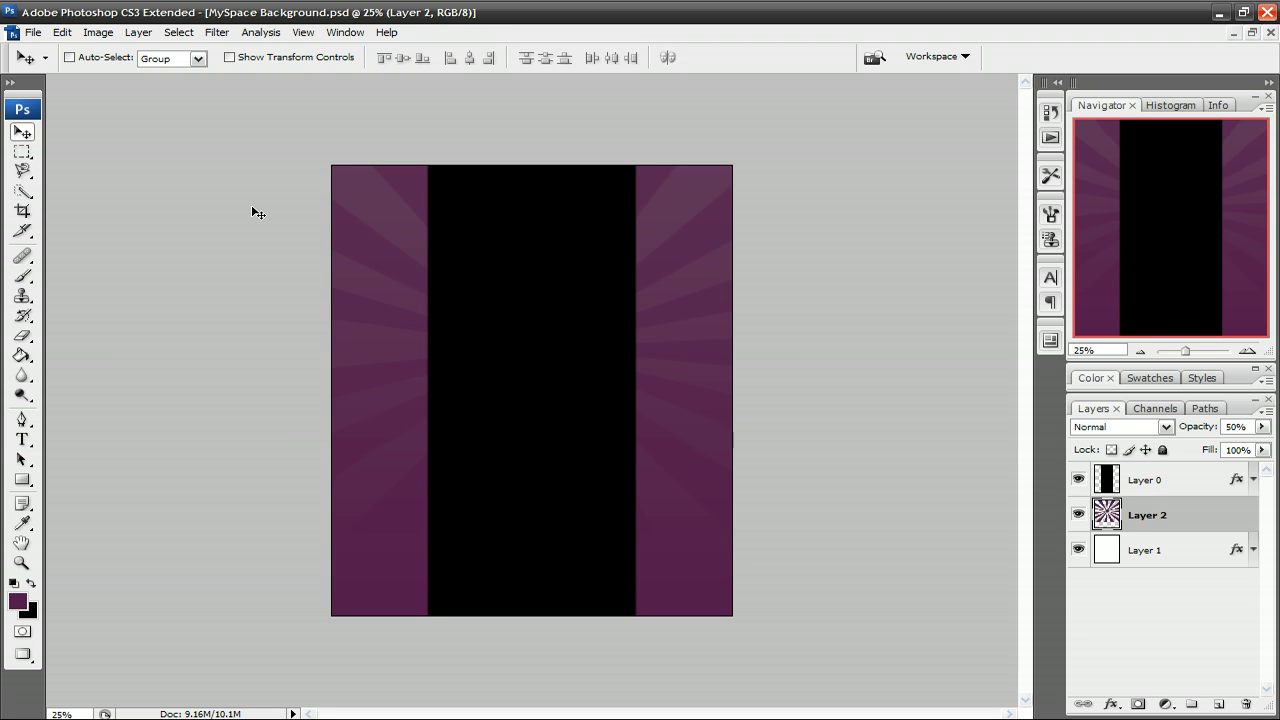
pyautogui.click(1269, 34)
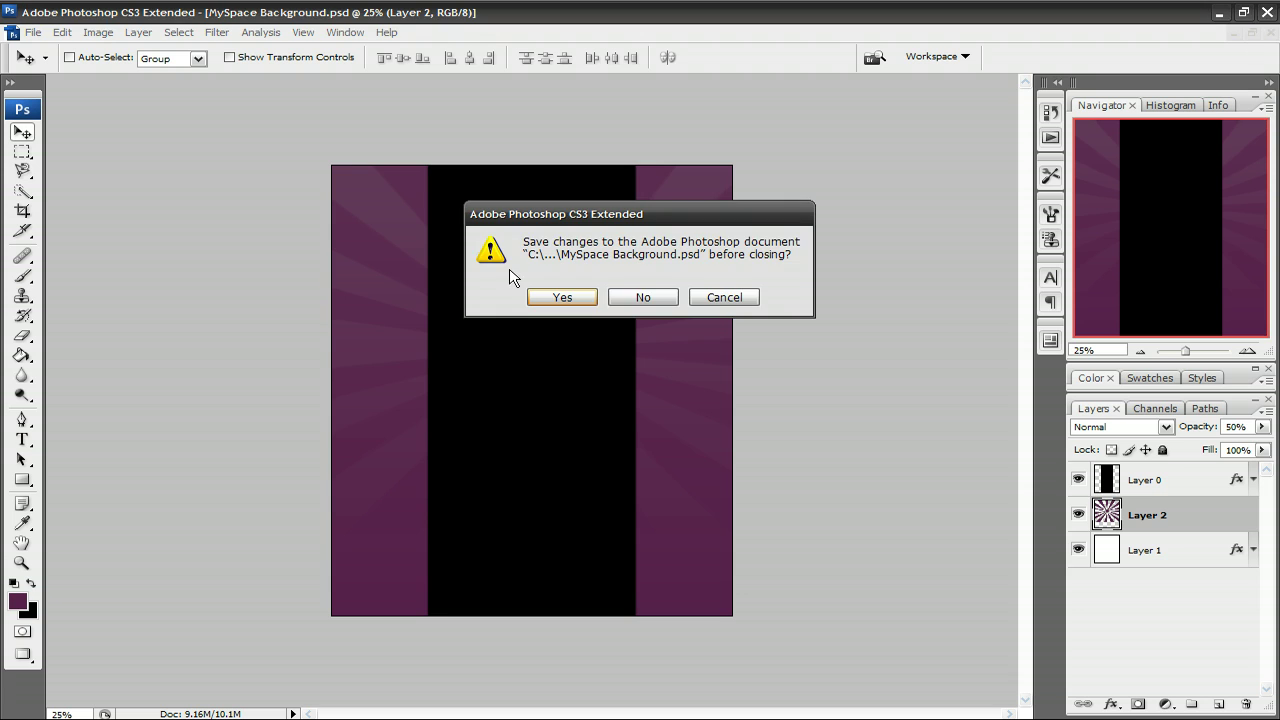
pyautogui.click(634, 298)
# Open the MySpace Contact Table PSD and delete its Contact Table, TSGB.TV and slash placeholder layers.
pyautogui.click(13, 32)
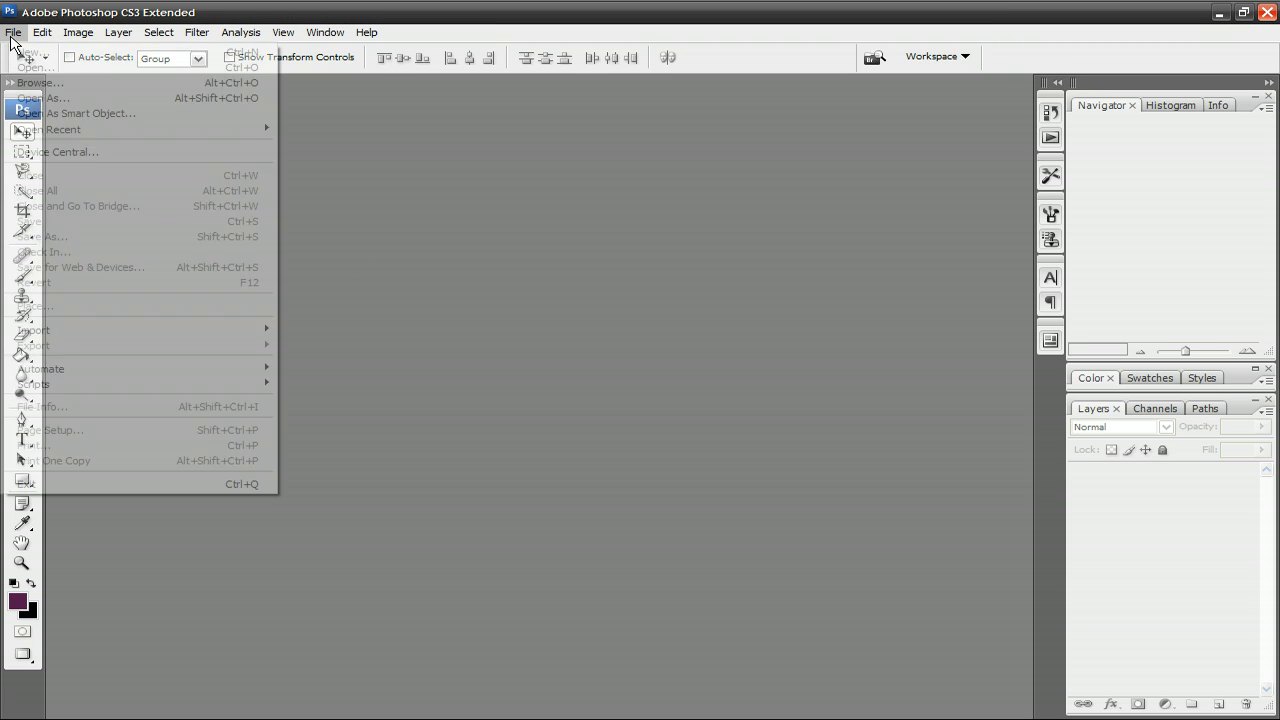
pyautogui.click(423, 417)
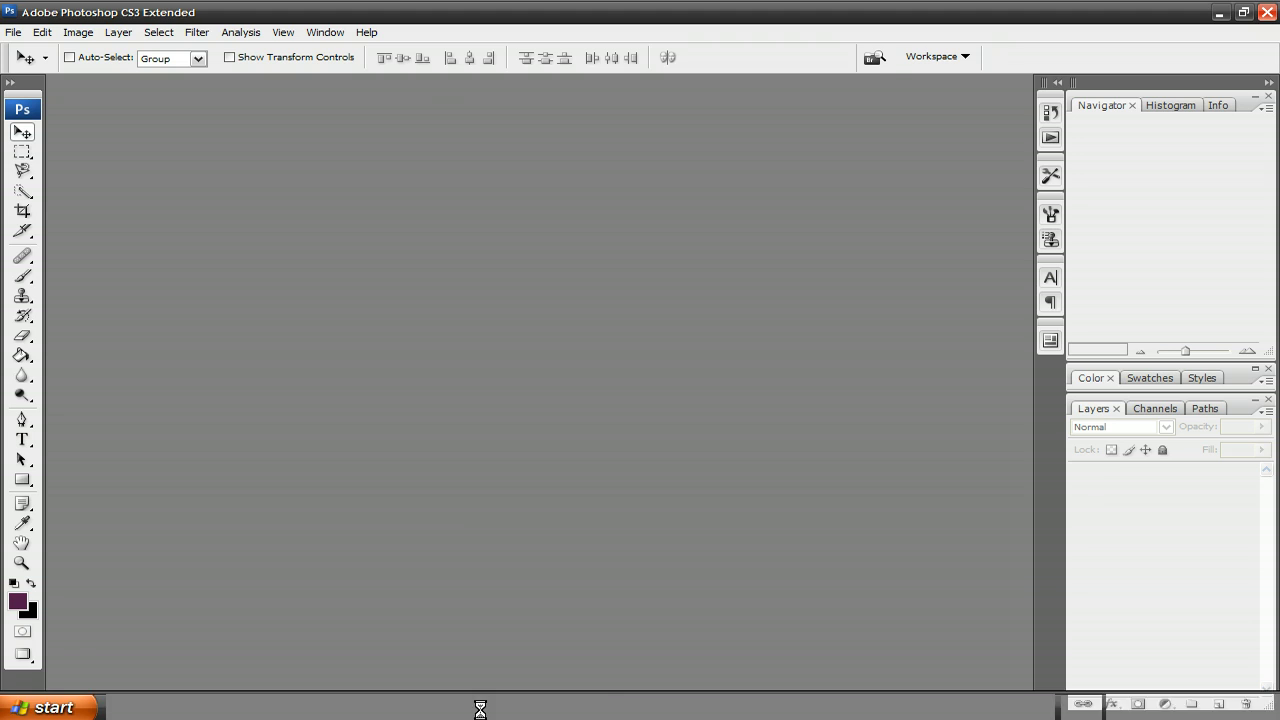
pyautogui.click(480, 705)
pyautogui.doubleClick(826, 518)
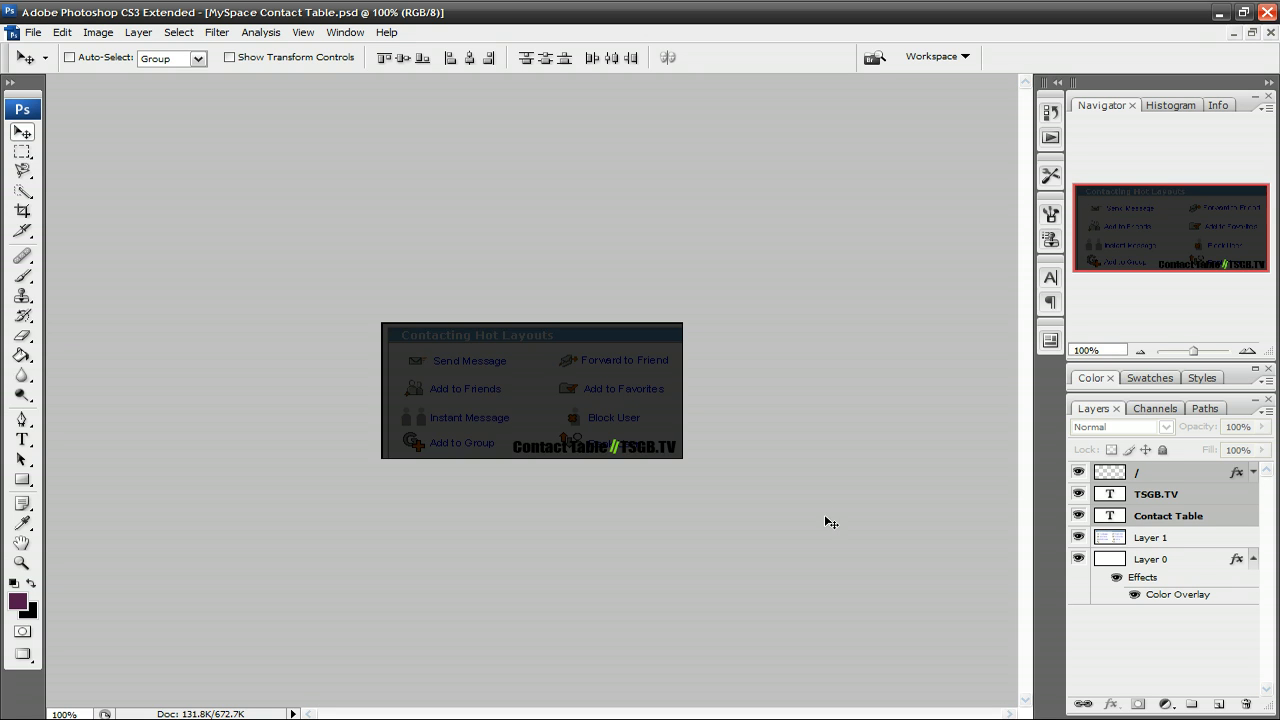
pyautogui.moveTo(1185, 514); pyautogui.dragTo(1246, 704)
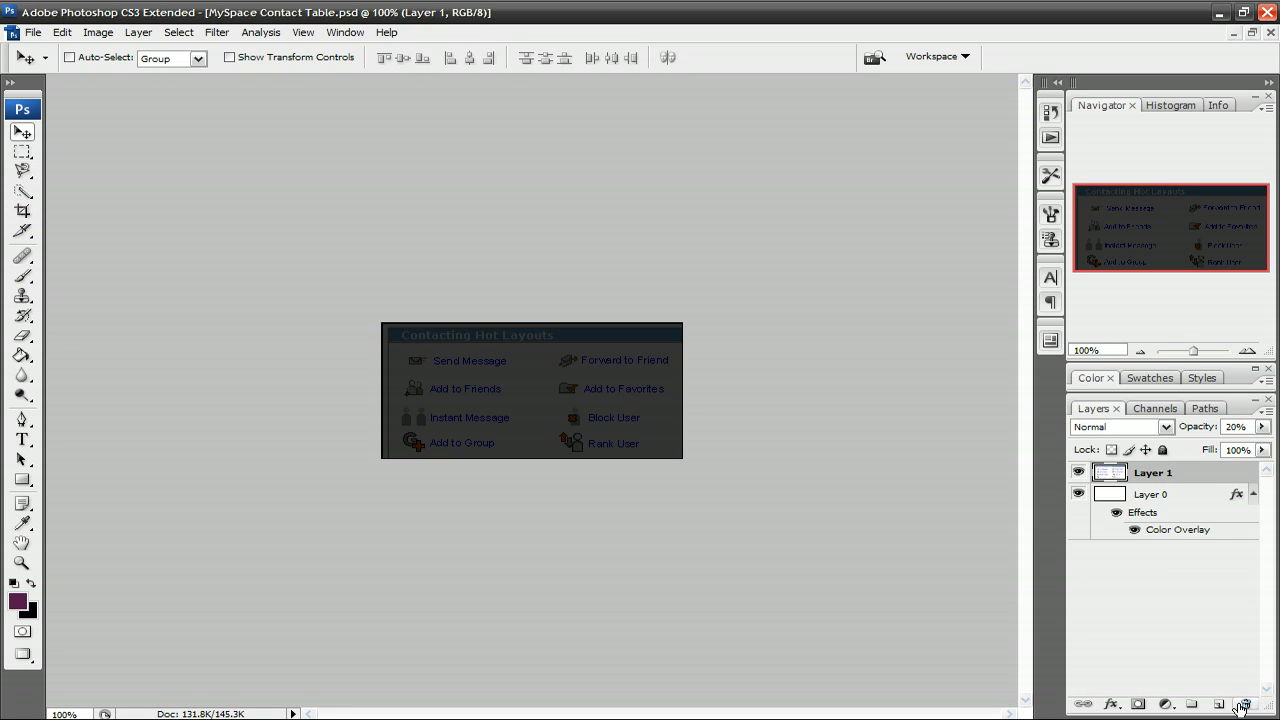
# Nudge the faint contact table guide on Layer 1 a few pixels up and left, then toggle its visibility off and on to check the black base.
pyautogui.press('Up')
pyautogui.press('Up')
pyautogui.press('Up')
pyautogui.press('Up')
pyautogui.press('Left')
pyautogui.press('Left')
pyautogui.press('Left')
pyautogui.press('Left')
pyautogui.press('Left')
pyautogui.press('Left')
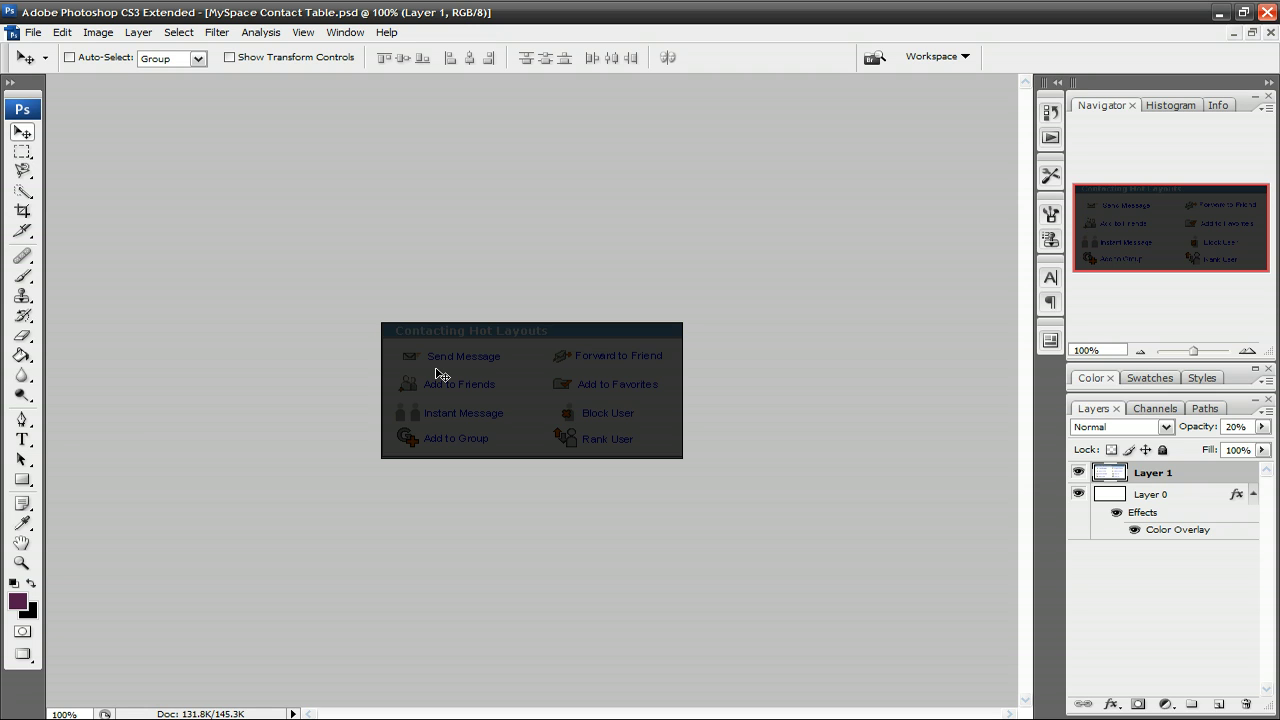
pyautogui.click(1078, 472)
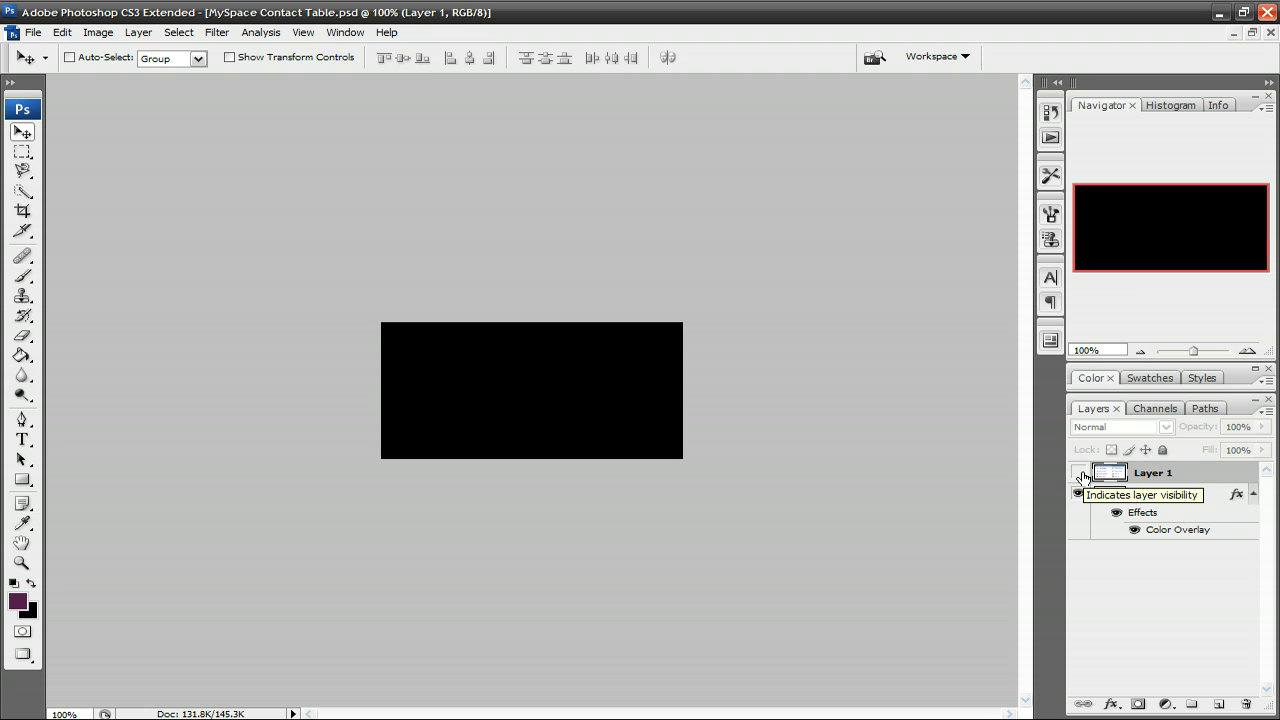
pyautogui.click(1078, 472)
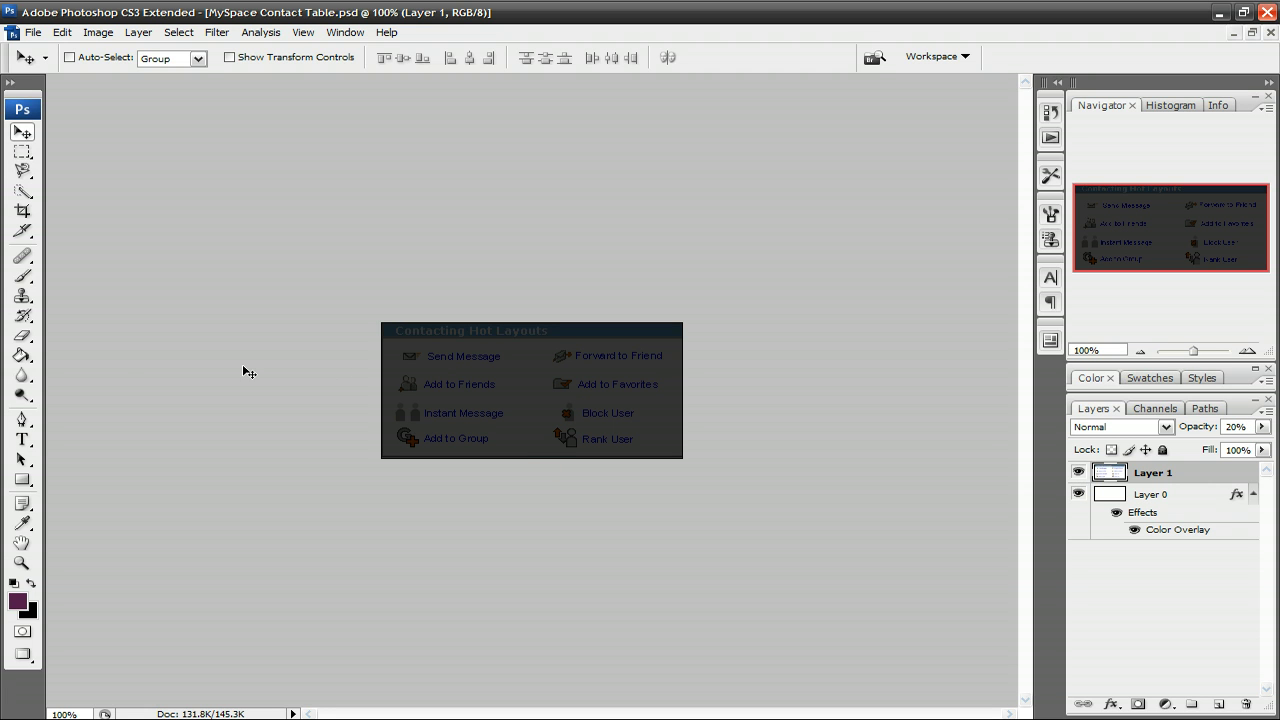
# Add the text "Message" in purple Impact at 24 pt over the guide's Send Message link.
pyautogui.click(22, 439)
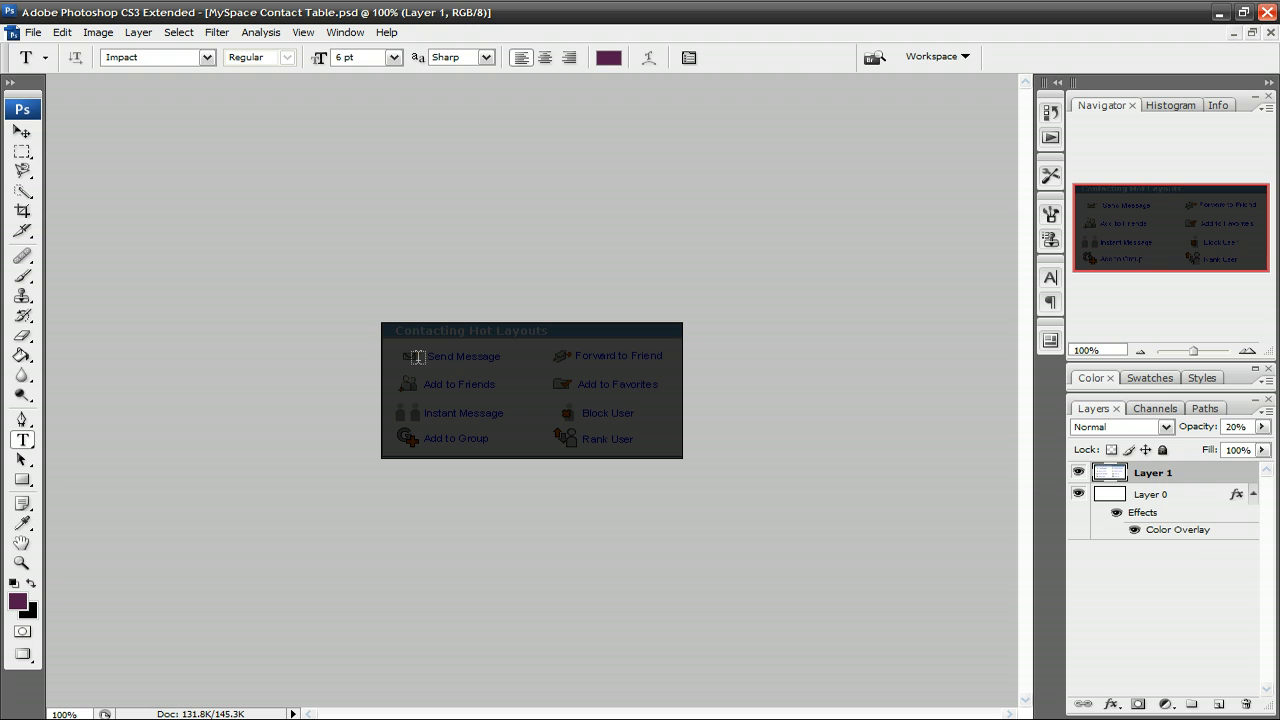
pyautogui.click(417, 356)
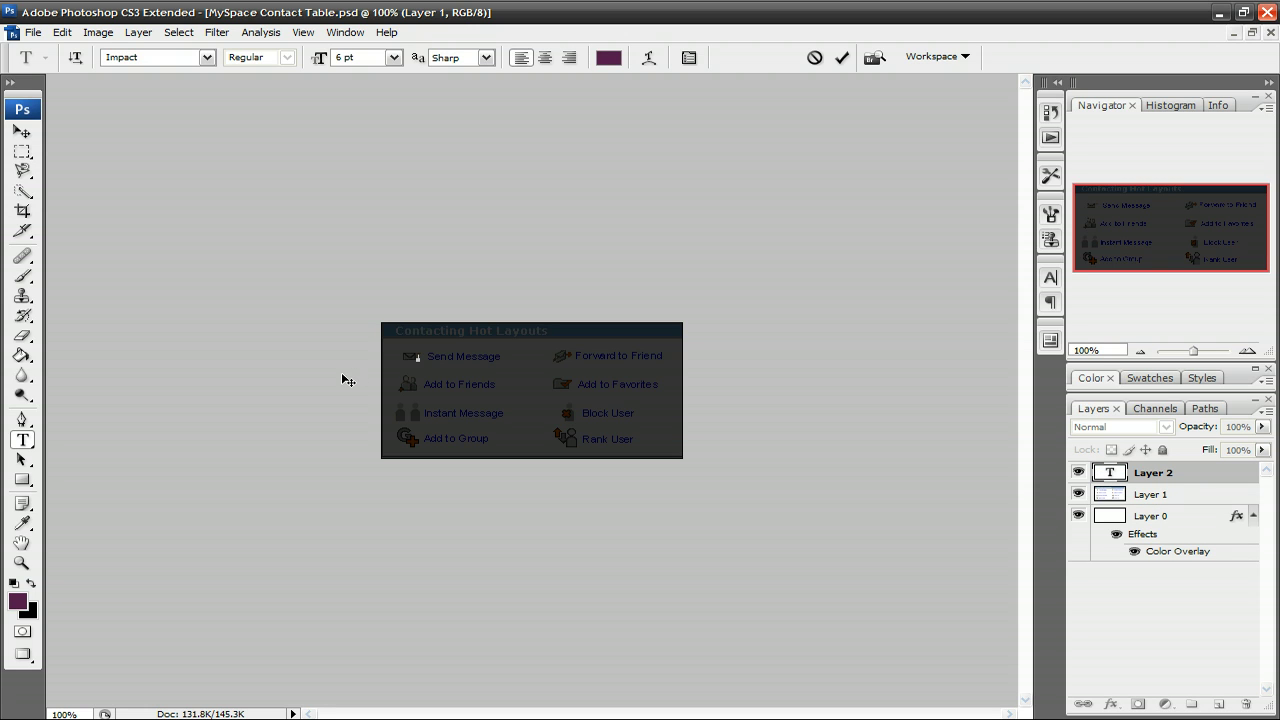
pyautogui.write('Send')
pyautogui.hotkey('ctrl', 'a')
pyautogui.click(394, 57)
pyautogui.click(389, 207)
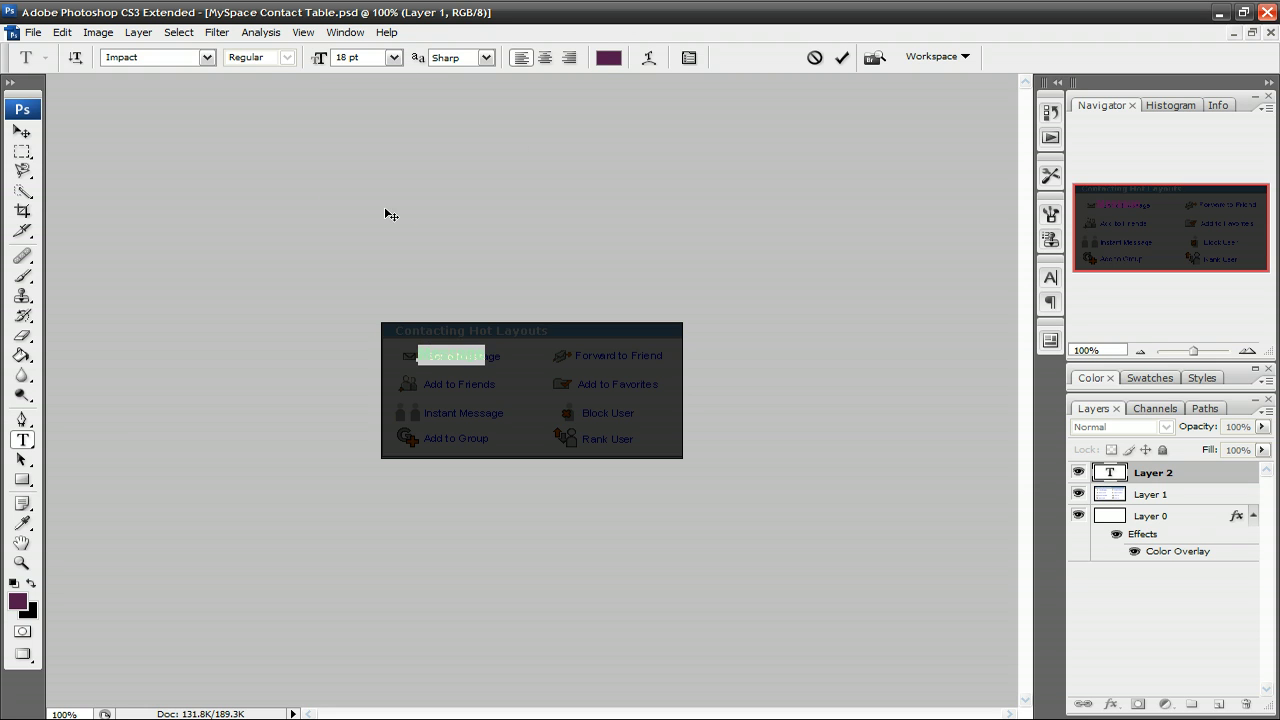
pyautogui.click(394, 60)
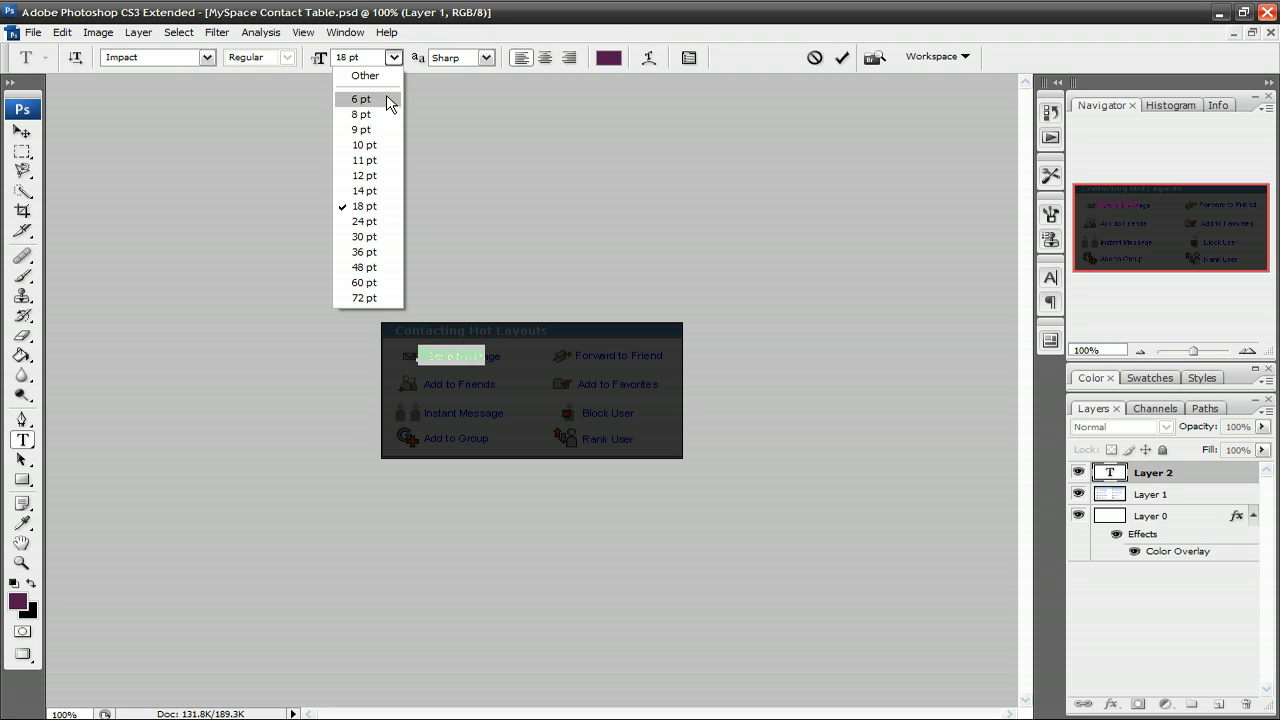
pyautogui.click(372, 223)
pyautogui.click(22, 131)
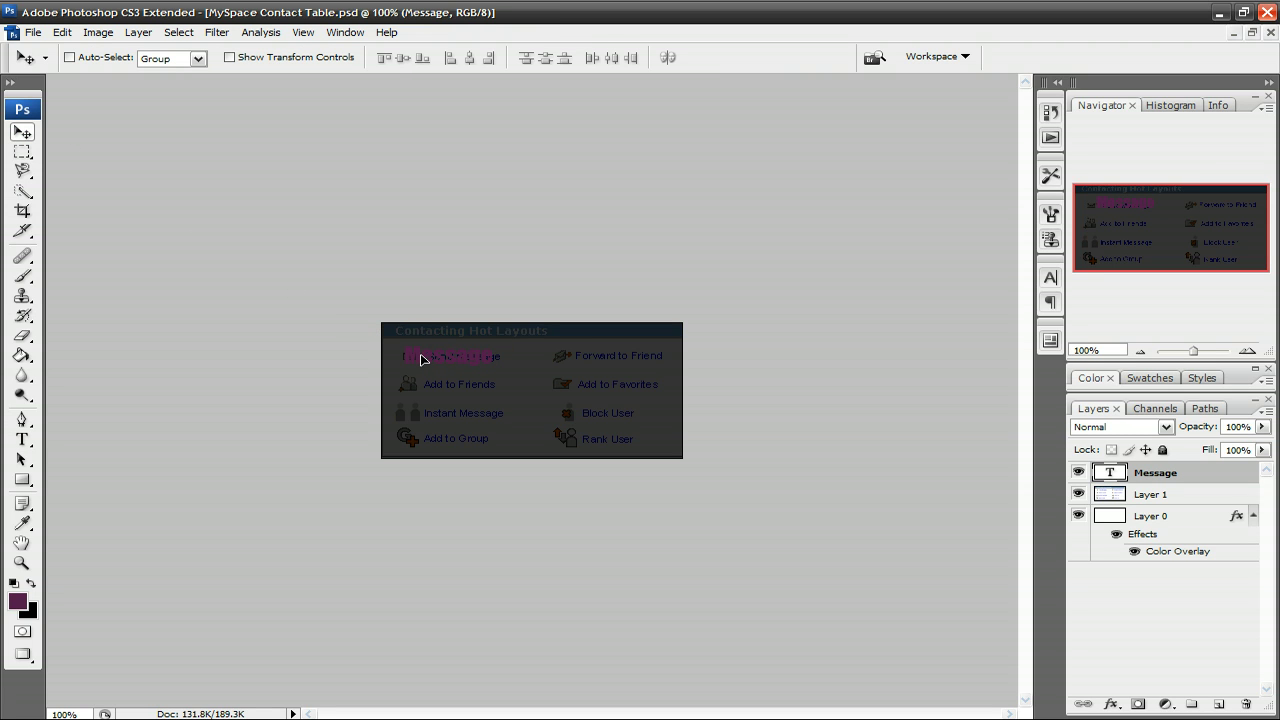
# Add the text labels "Add" over the Add to Friends link and "IM" over the Instant Message link.
pyautogui.click(22, 439)
pyautogui.click(410, 383)
pyautogui.write('Add')
pyautogui.click(22, 131)
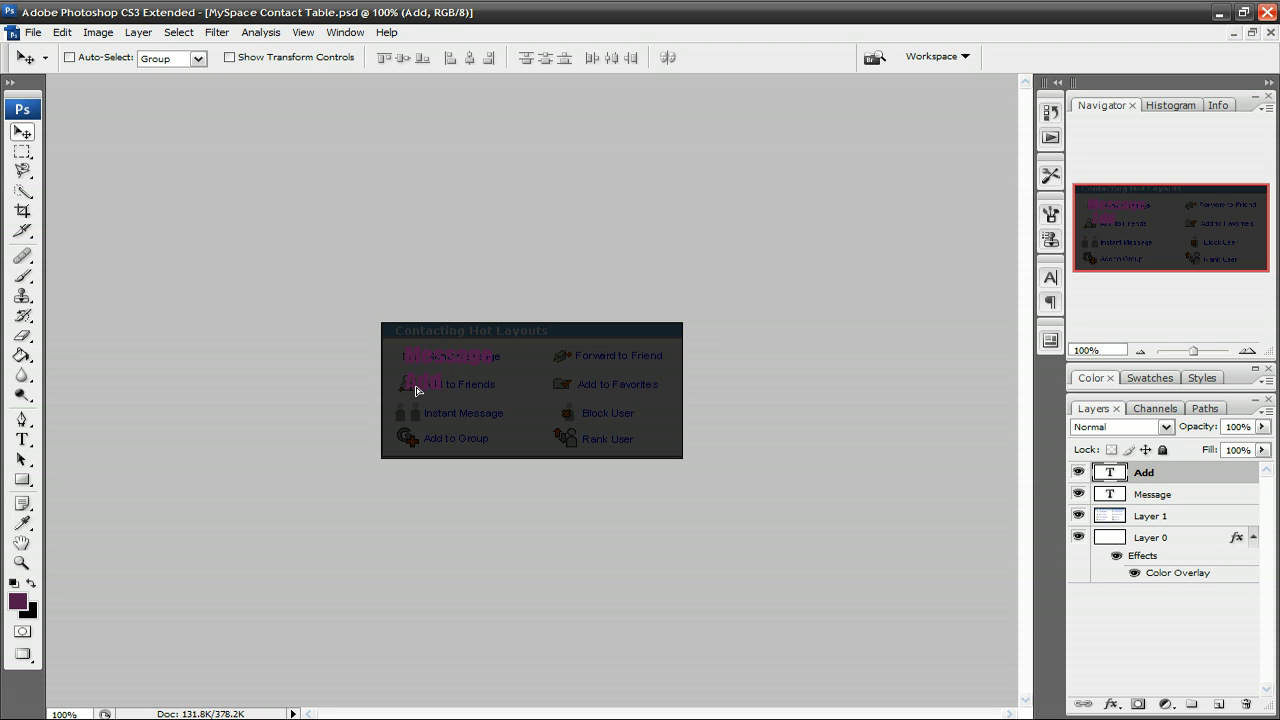
pyautogui.click(24, 436)
pyautogui.click(412, 418)
pyautogui.write('IM')
pyautogui.click(22, 132)
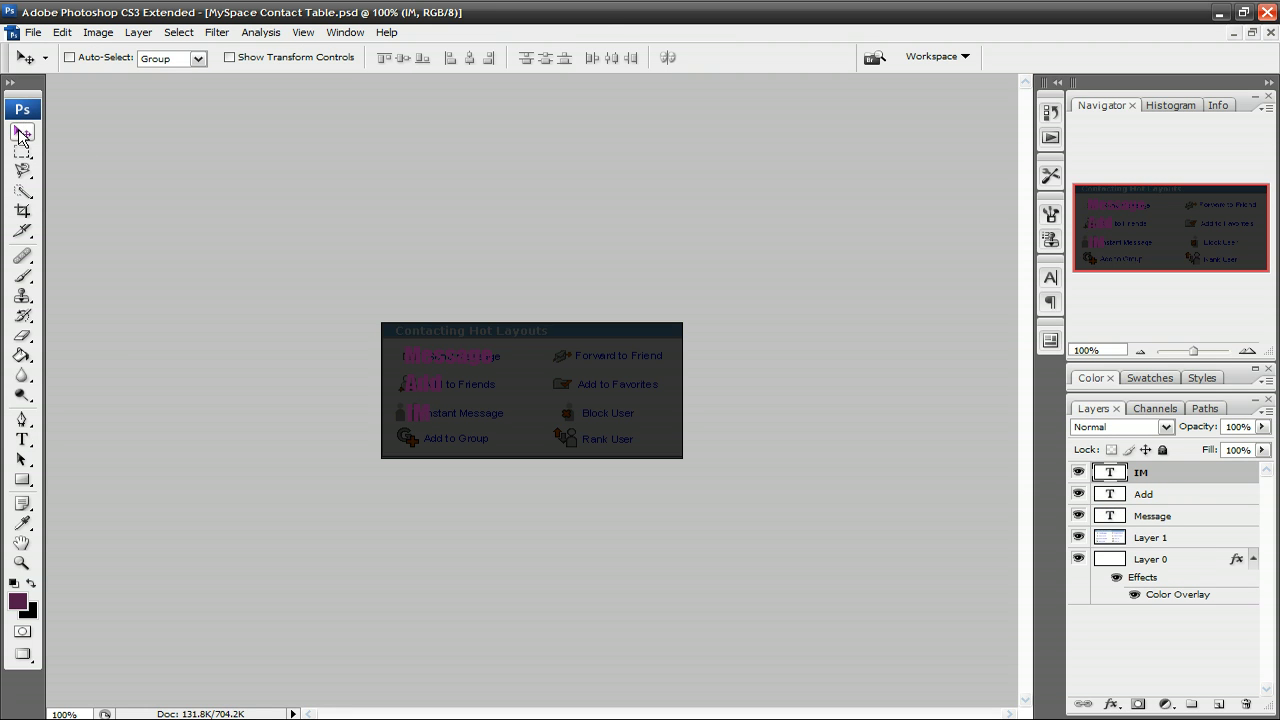
# Add the text labels "Group" over the Add to Group link and "Forward" over the Forward to Friend link.
pyautogui.click(22, 438)
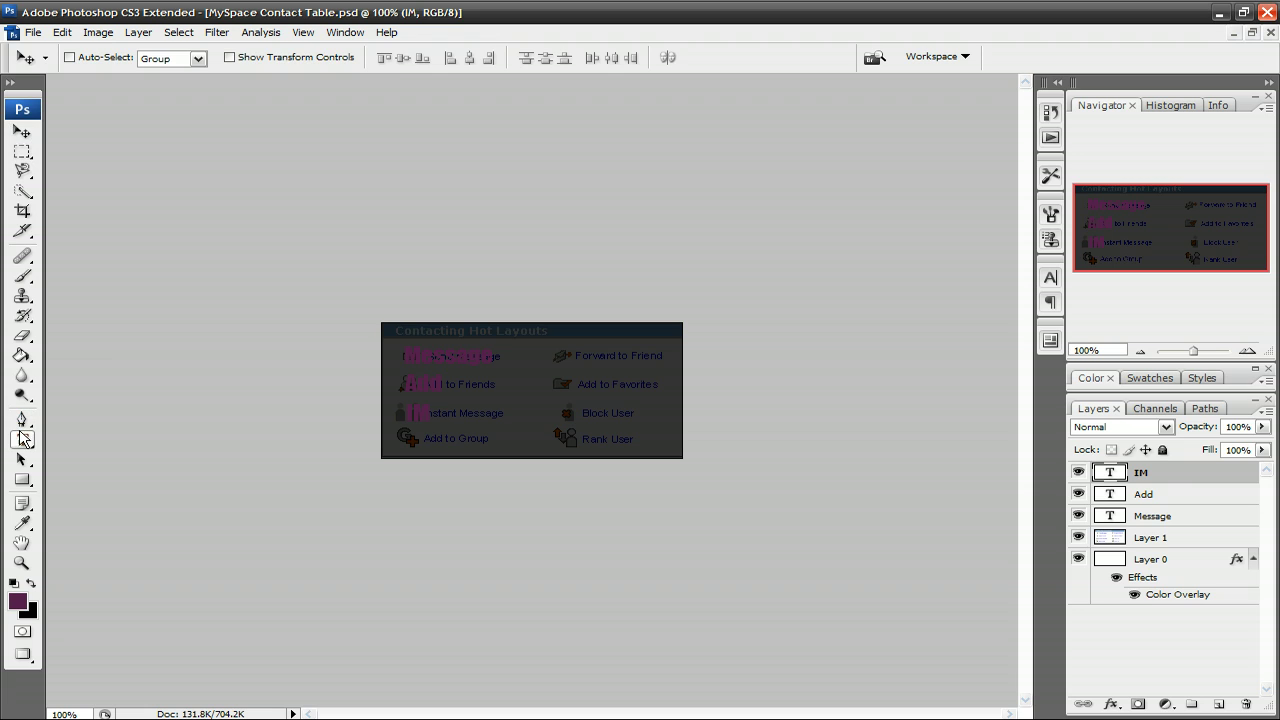
pyautogui.click(412, 440)
pyautogui.write('Group')
pyautogui.click(16, 129)
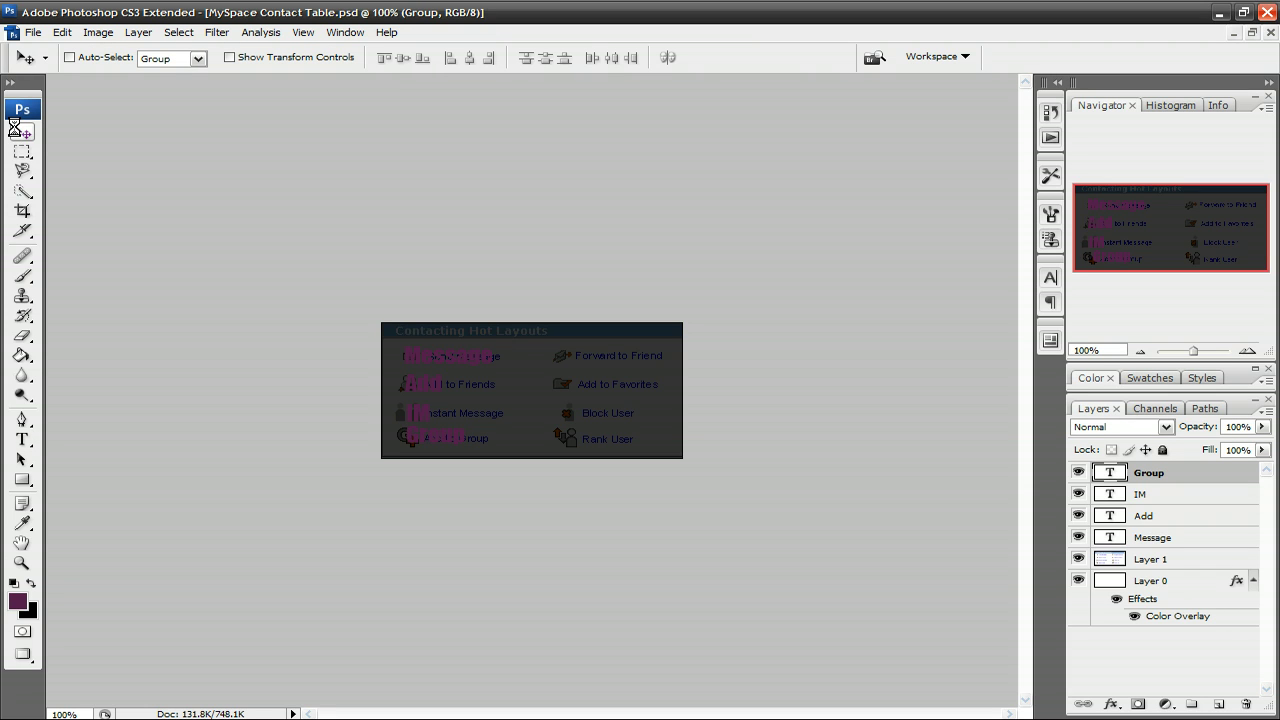
pyautogui.click(21, 440)
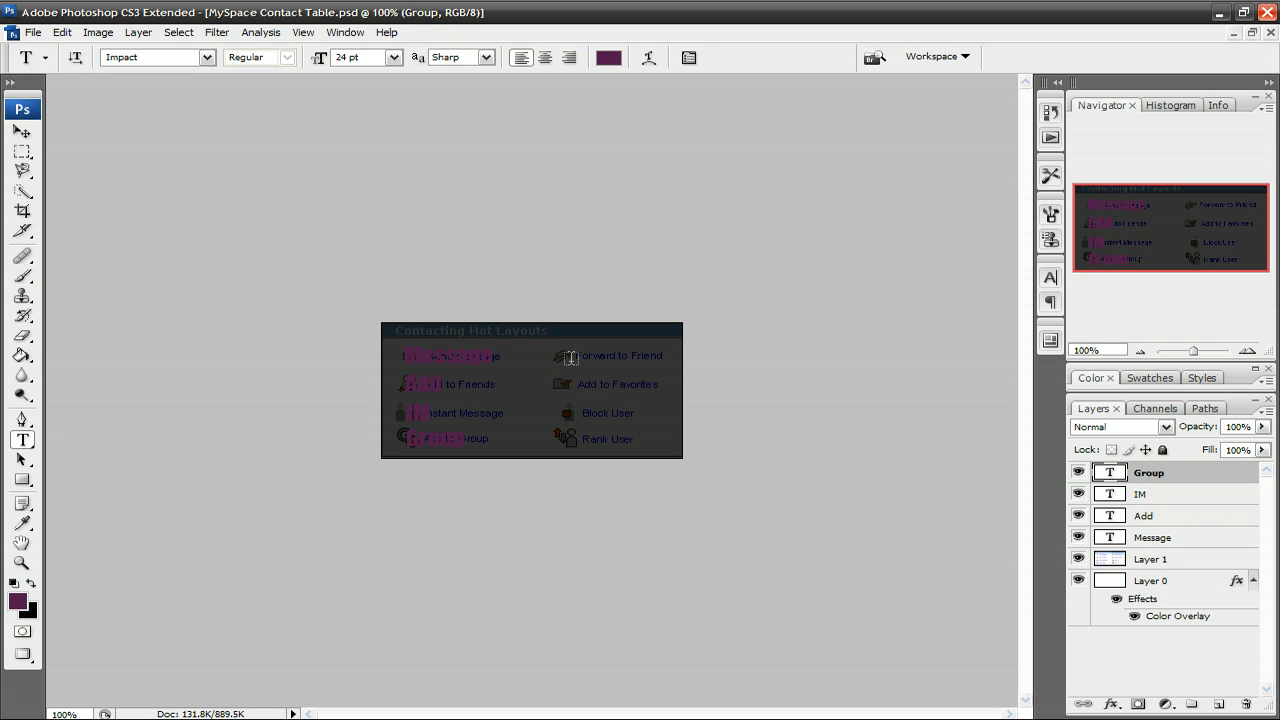
pyautogui.click(570, 358)
pyautogui.write('Forward')
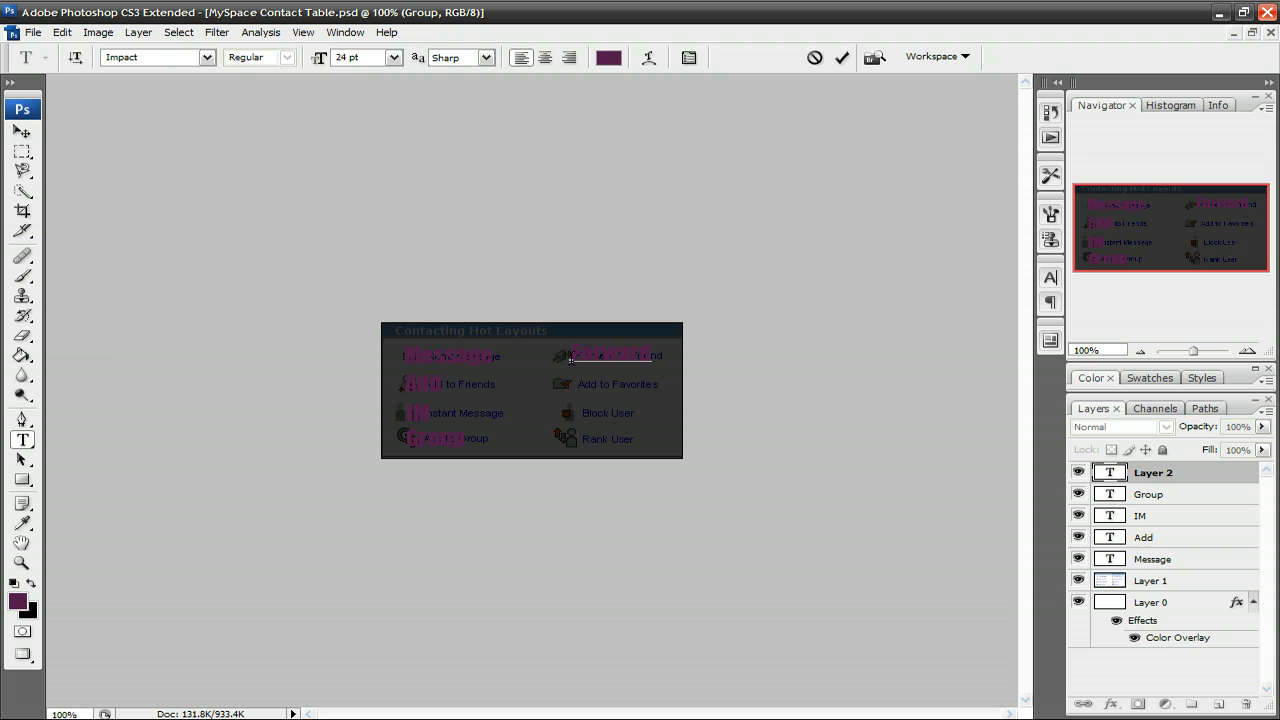
pyautogui.click(22, 132)
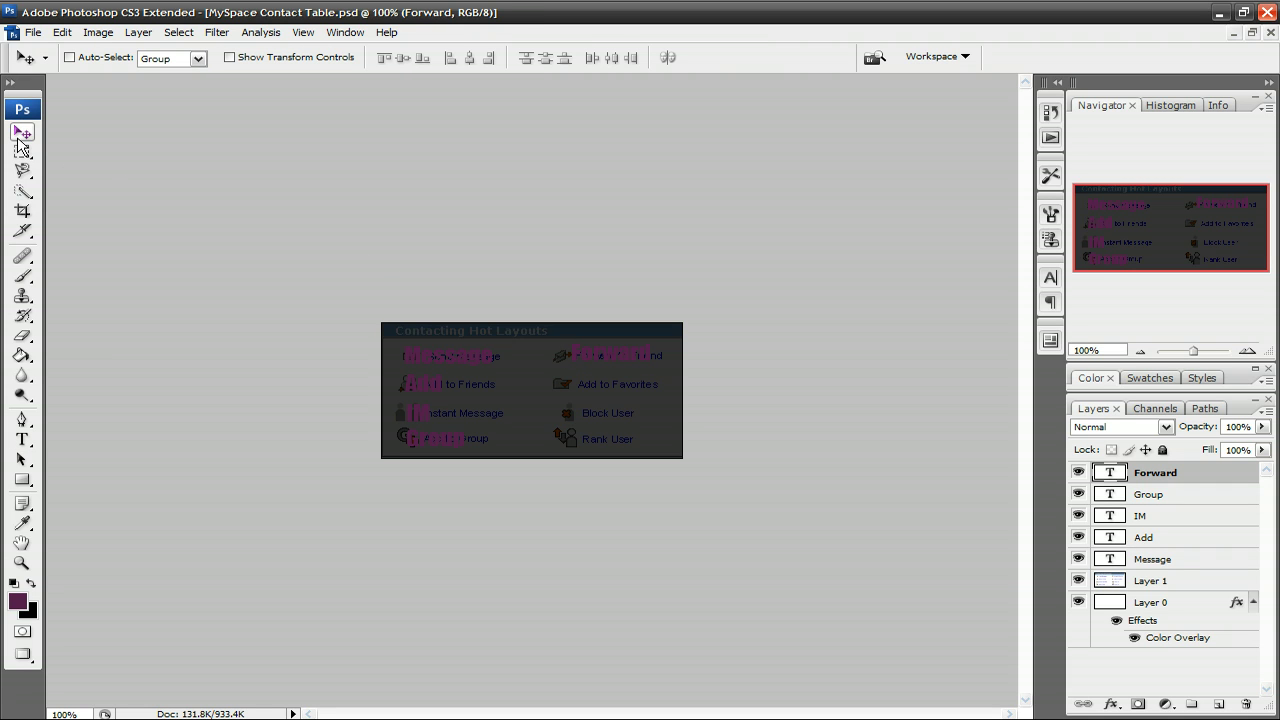
# Add the text labels "Favorites" over the Add to Favorites link and "Block" over the Block User link.
pyautogui.click(20, 442)
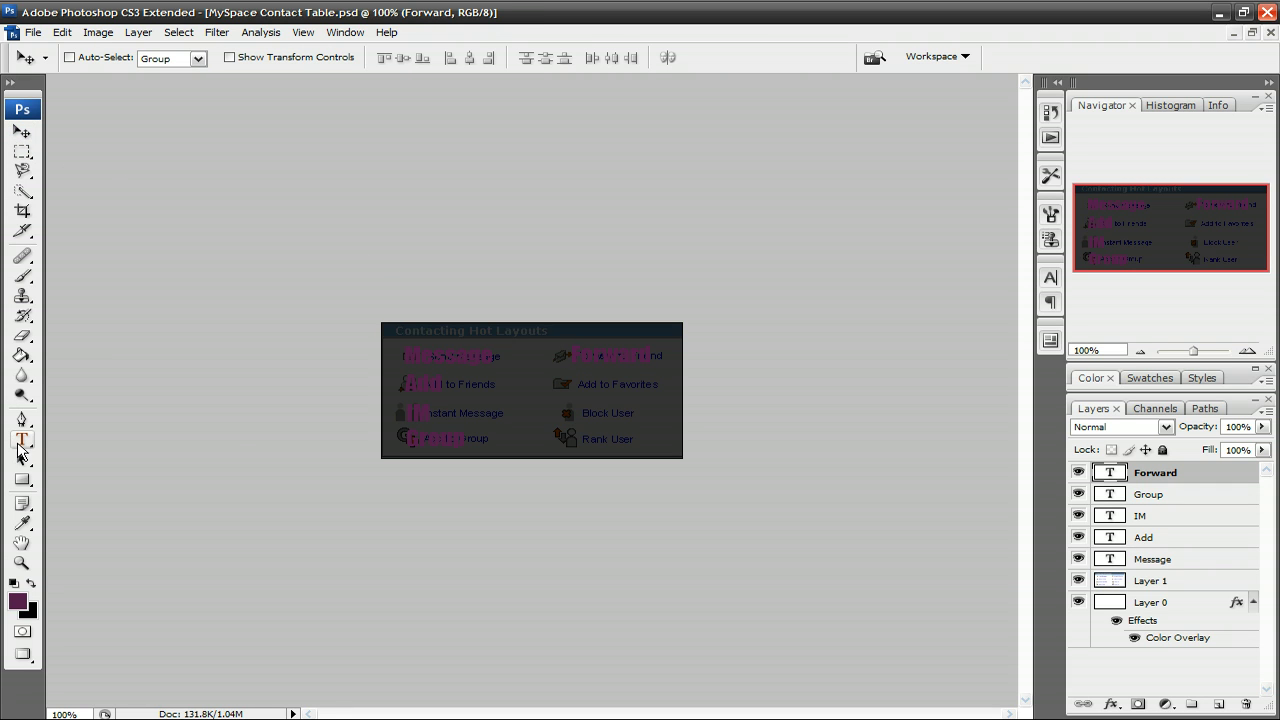
pyautogui.click(598, 384)
pyautogui.write('Favorite')
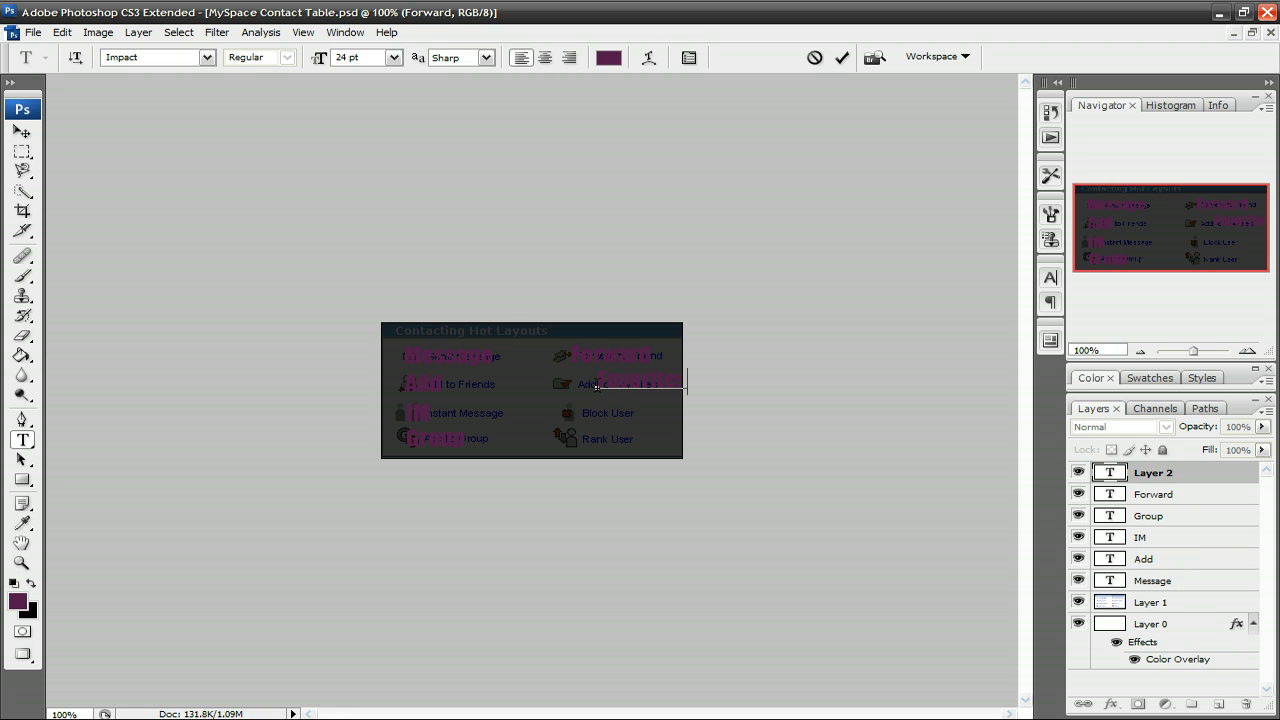
pyautogui.click(21, 134)
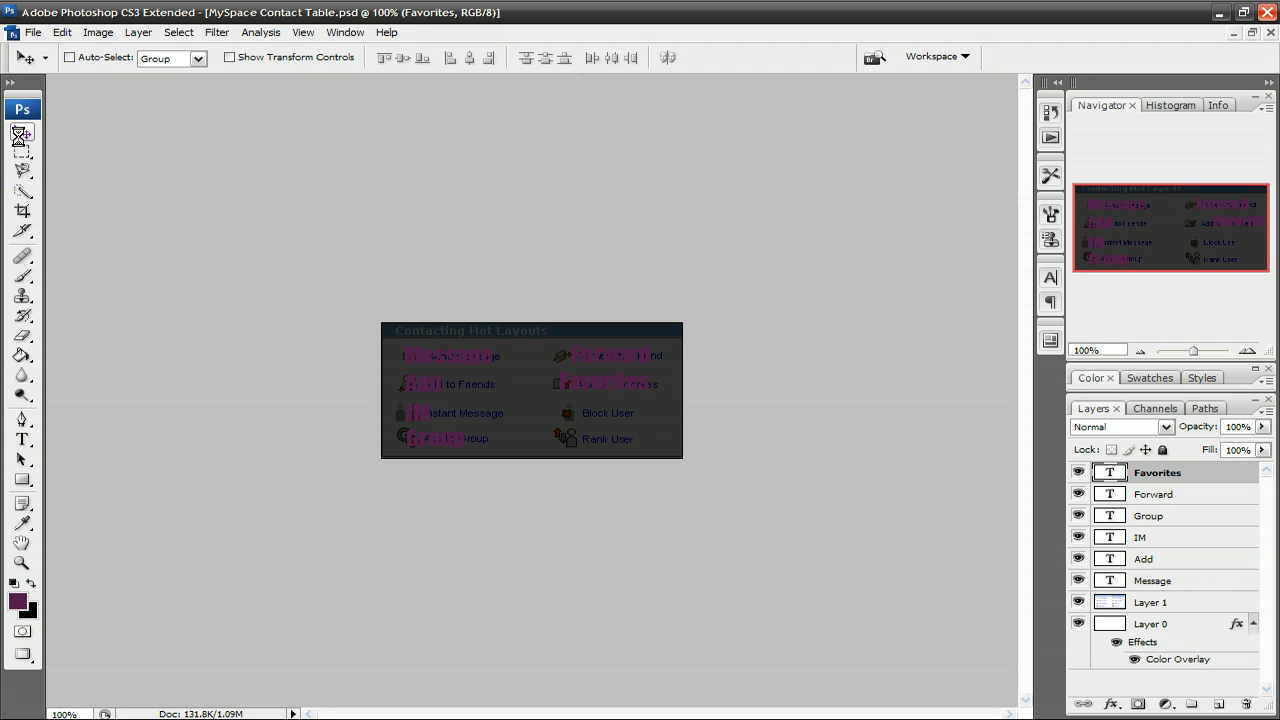
pyautogui.click(21, 444)
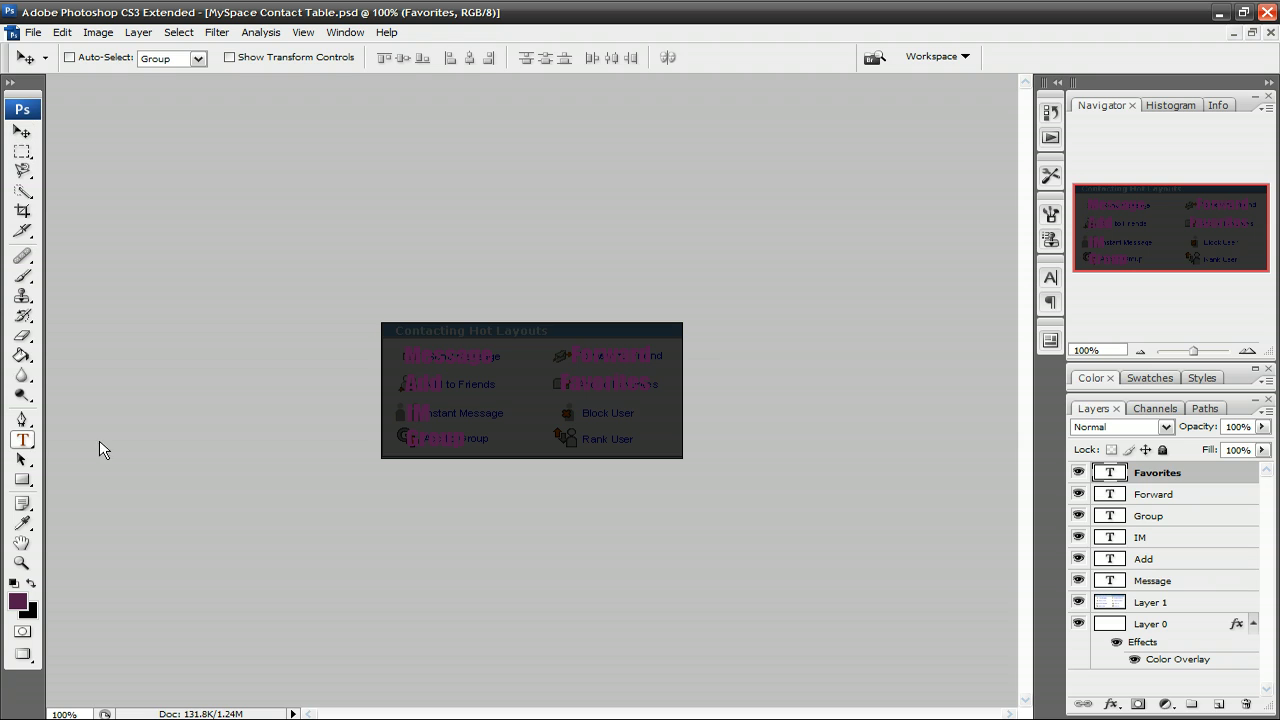
pyautogui.click(597, 421)
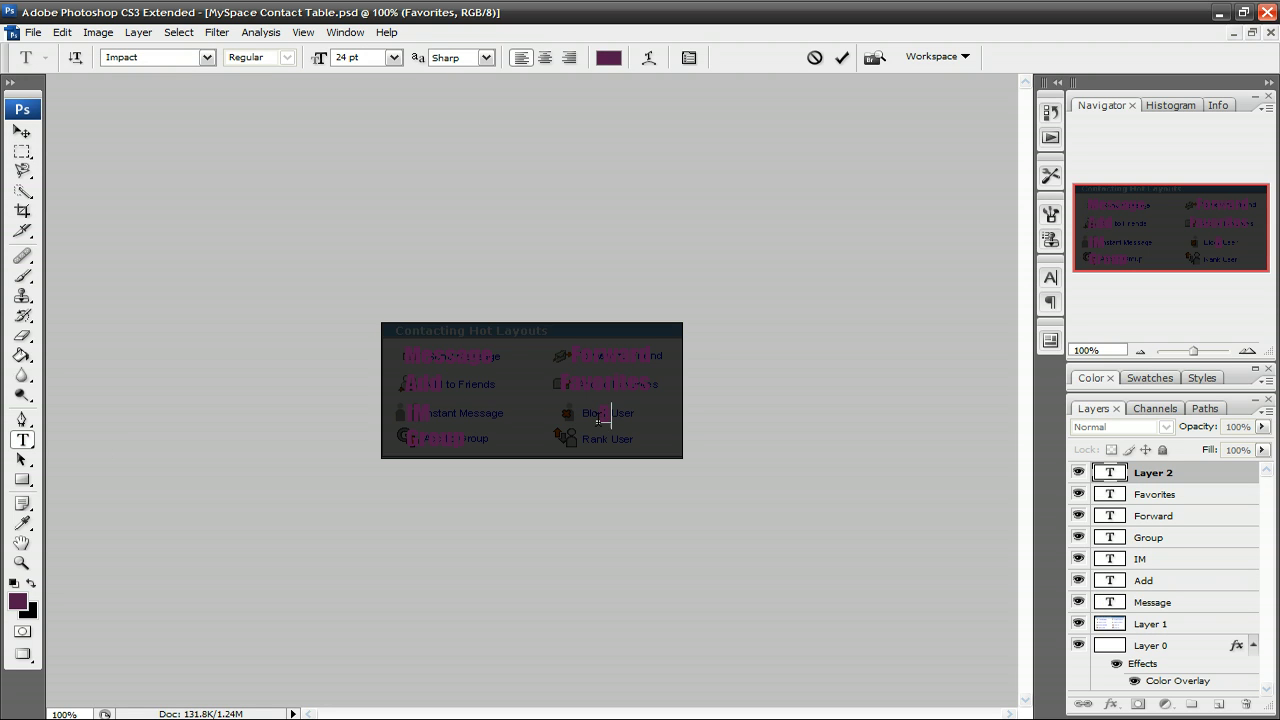
pyautogui.write('Block')
pyautogui.click(17, 128)
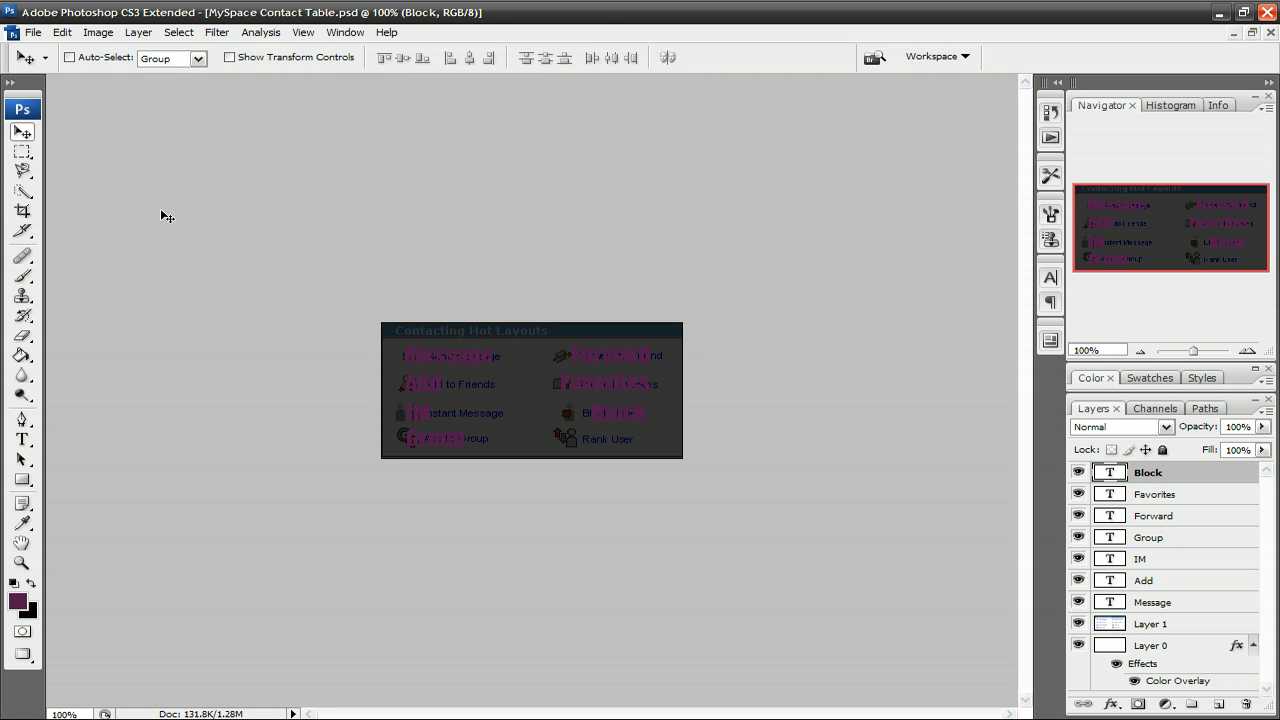
# Add the text label "Rank" in purple Impact at 24 pt over the guide's Rank User link.
pyautogui.click(22, 440)
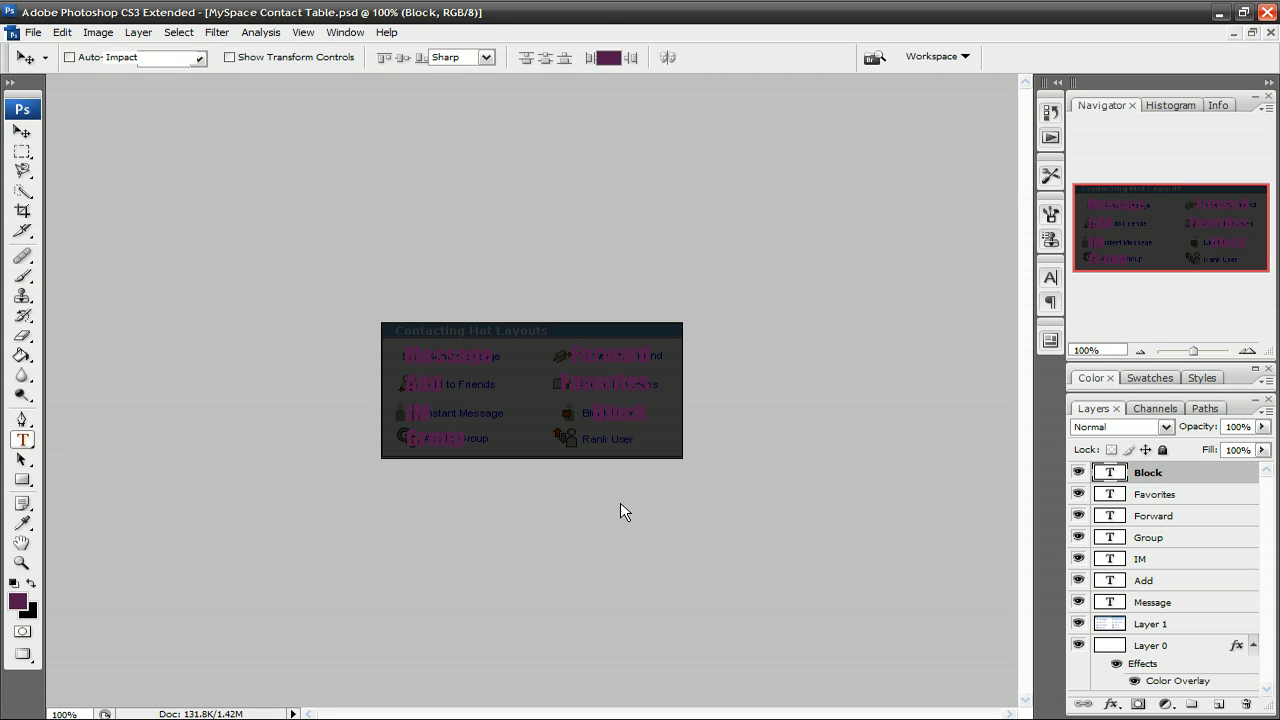
pyautogui.click(588, 438)
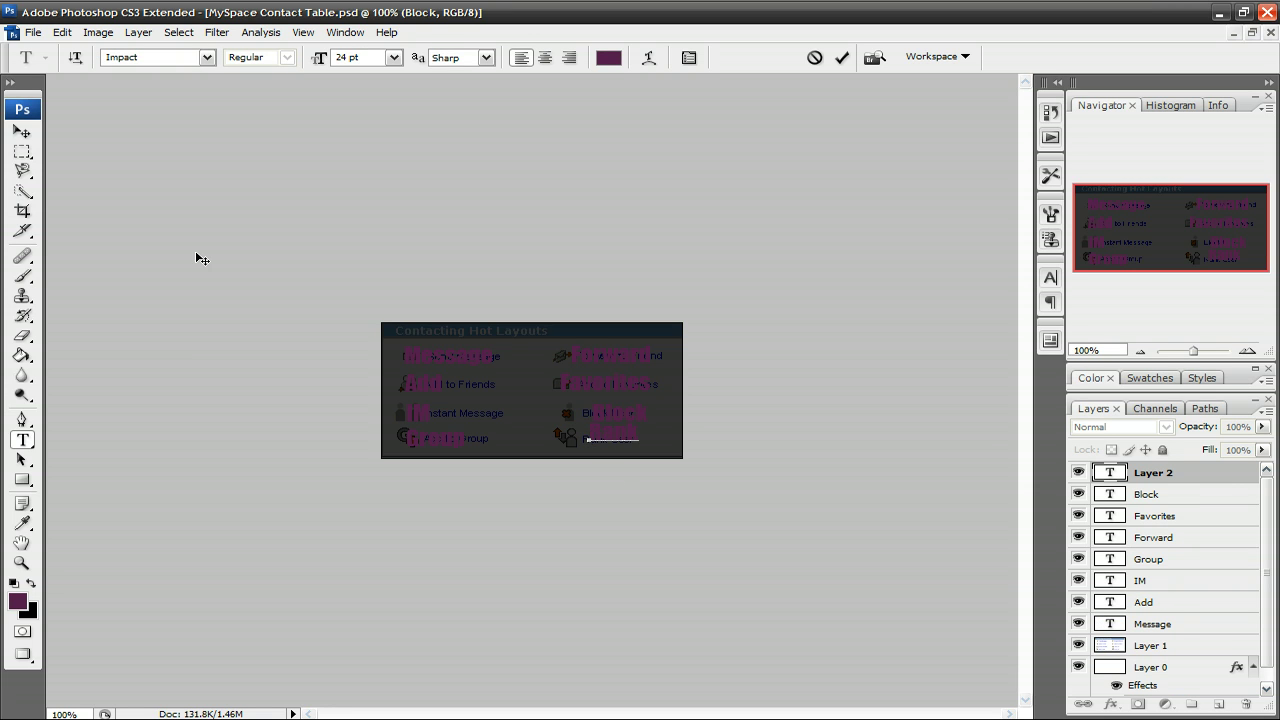
pyautogui.click(22, 133)
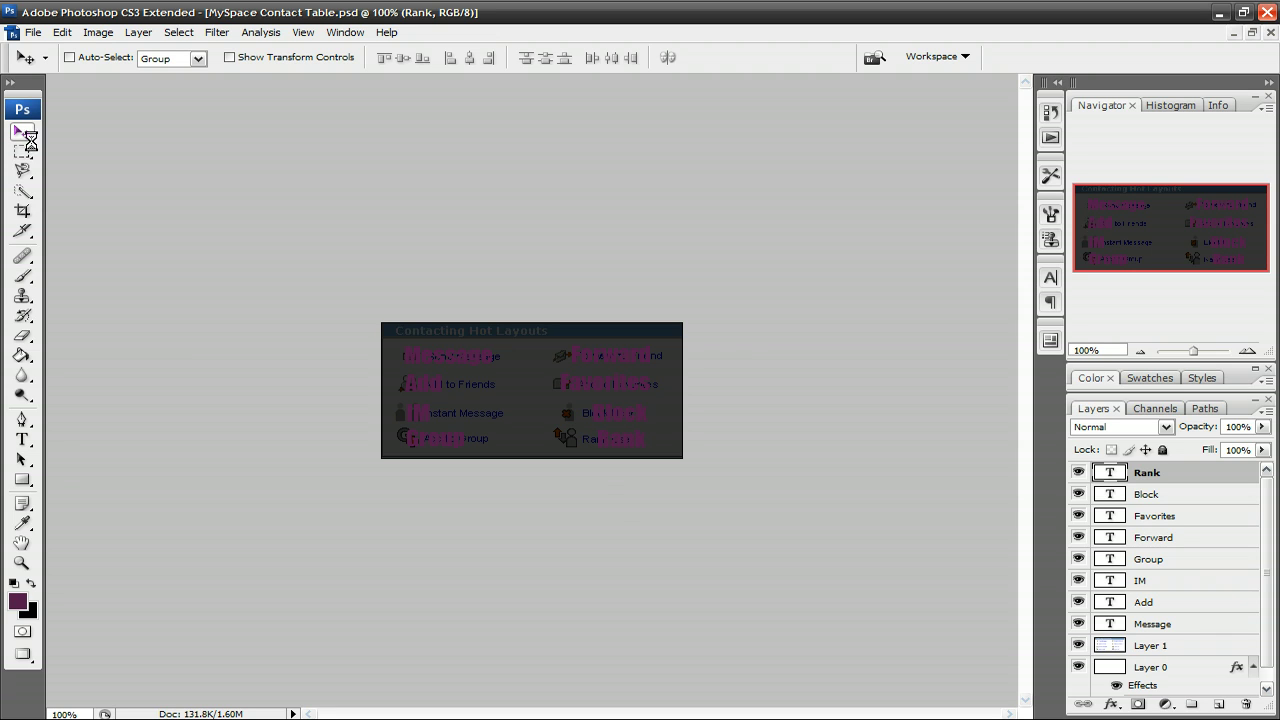
# Add the heading text "Contact TSGB" and position it centrally above the link labels.
pyautogui.click(22, 440)
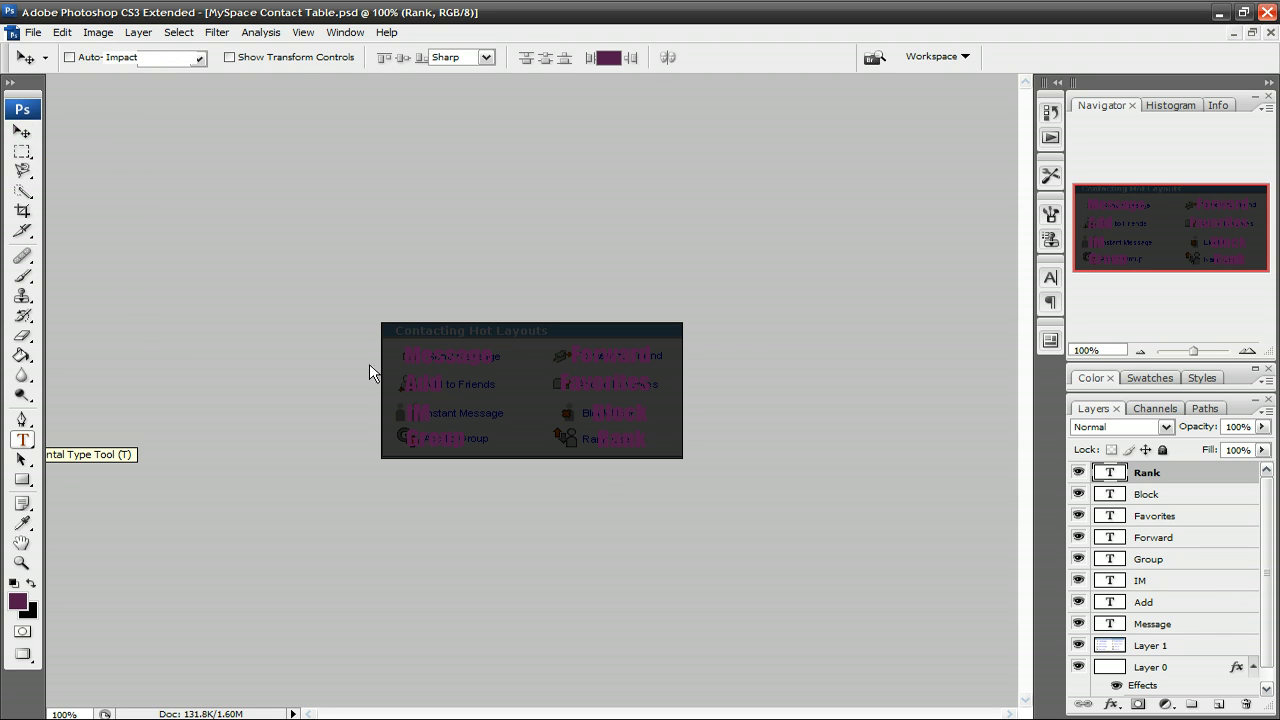
pyautogui.click(471, 331)
pyautogui.write('Hotntact TSGB')
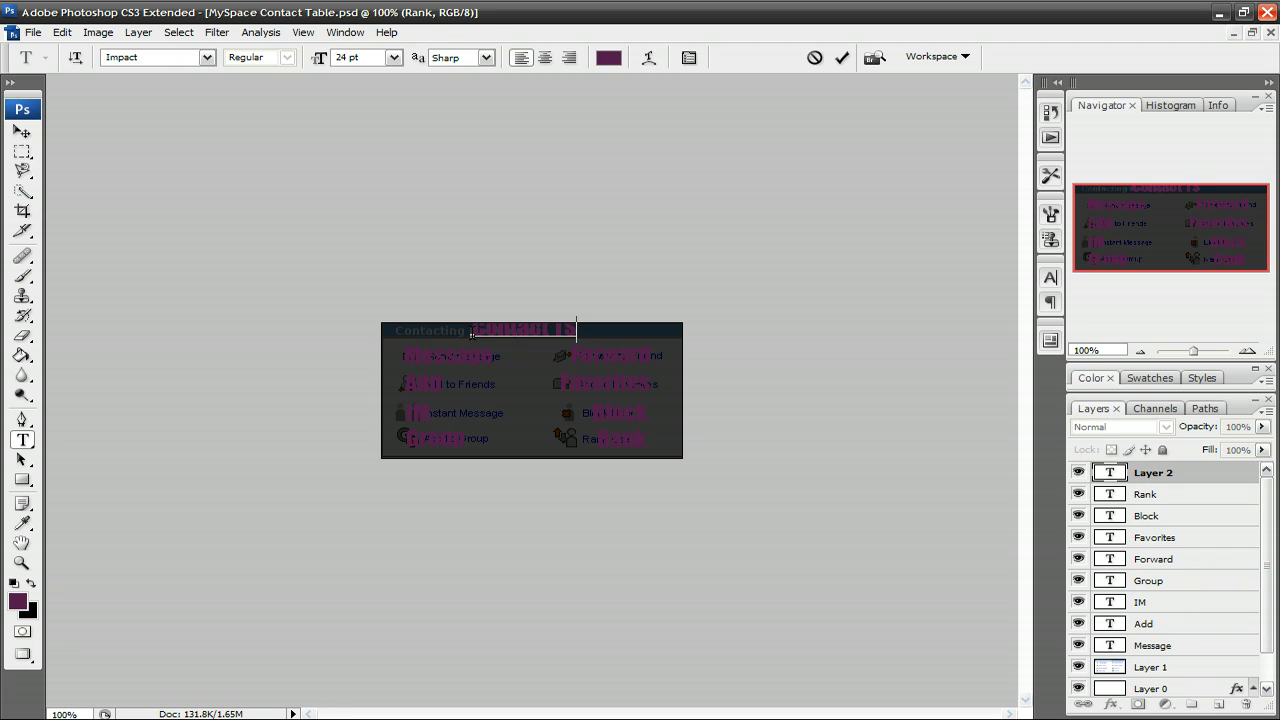
pyautogui.click(22, 131)
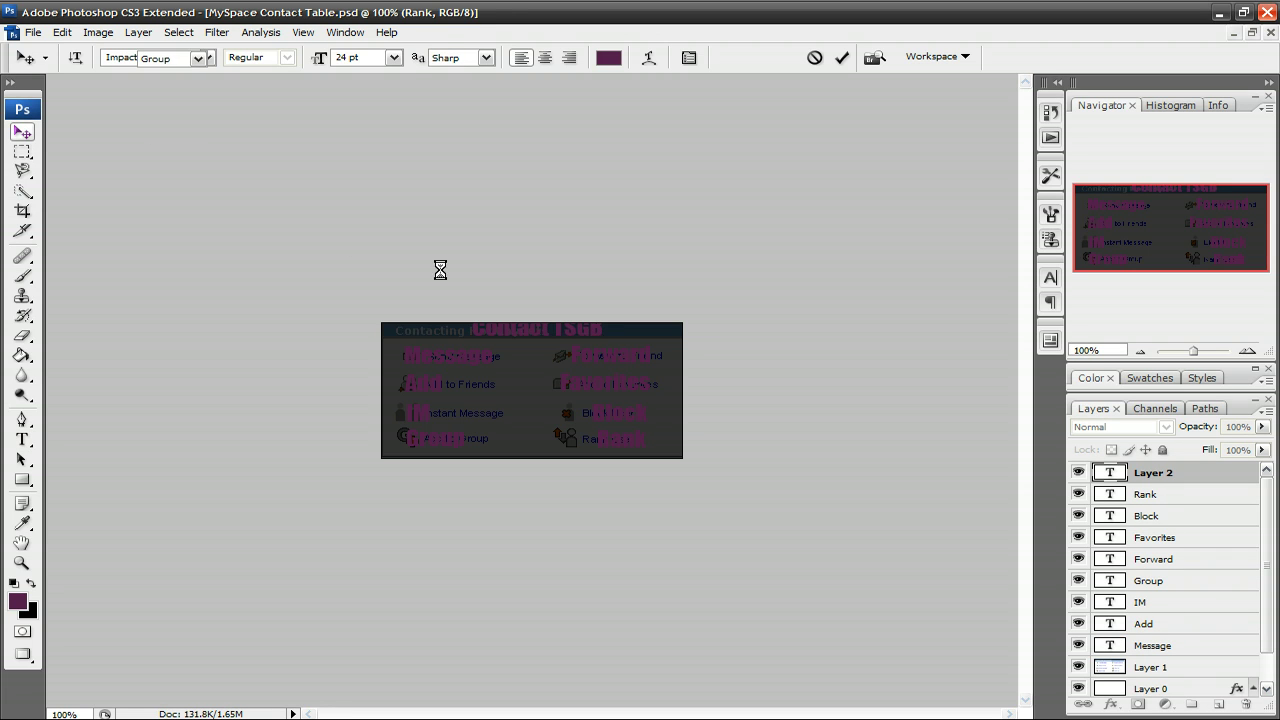
pyautogui.moveTo(483, 330); pyautogui.dragTo(478, 341)
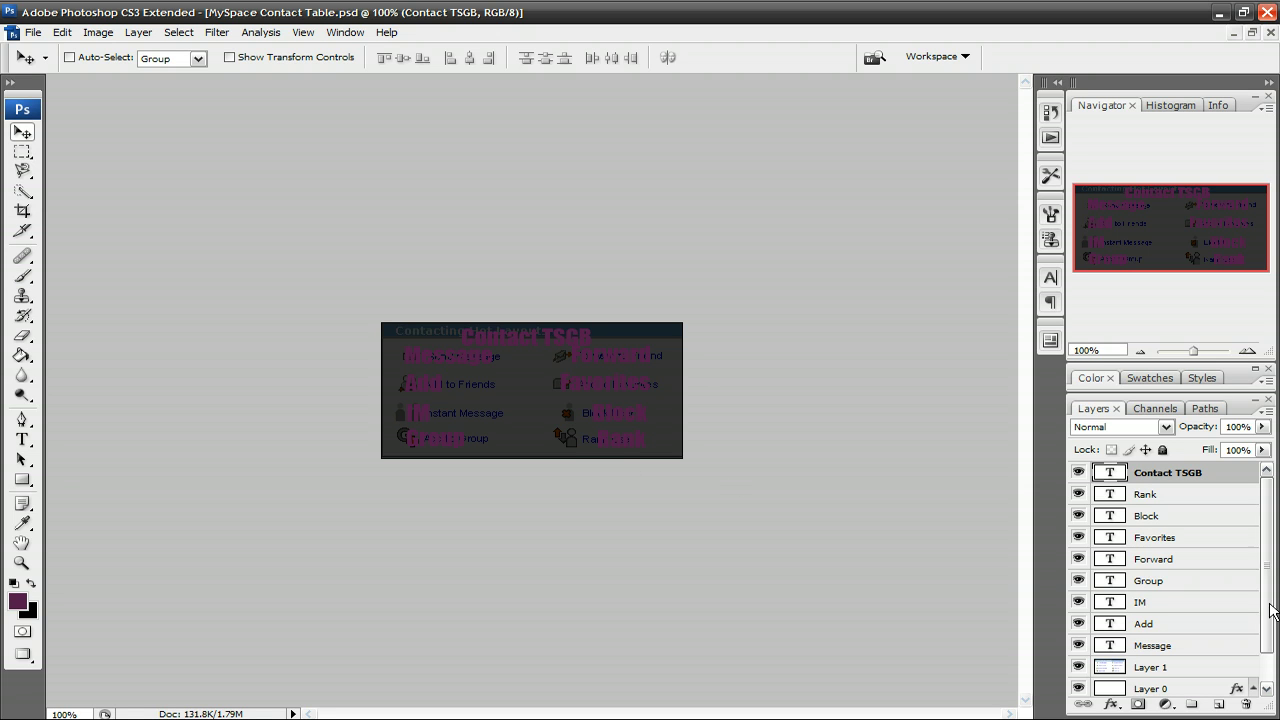
# Hide the guide layer (Layer 1) and nudge the "Forward" label down slightly to line up with "Message".
pyautogui.click(1078, 667)
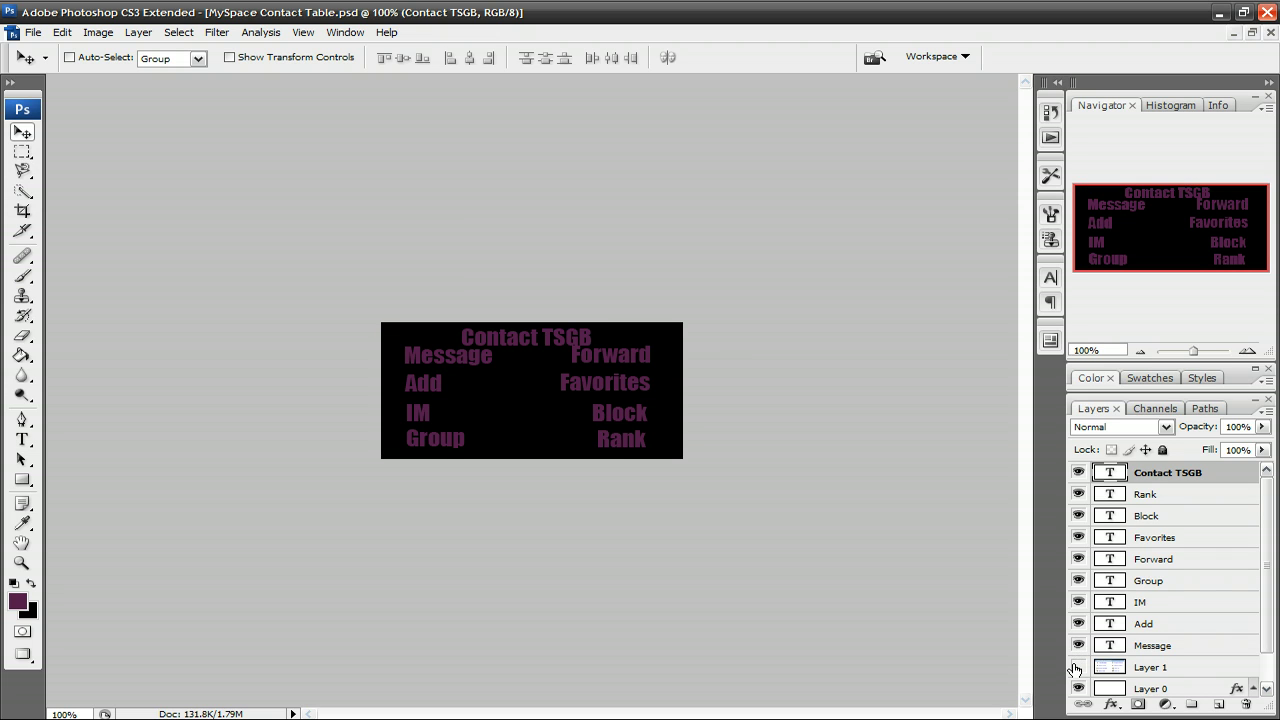
pyautogui.click(1078, 667)
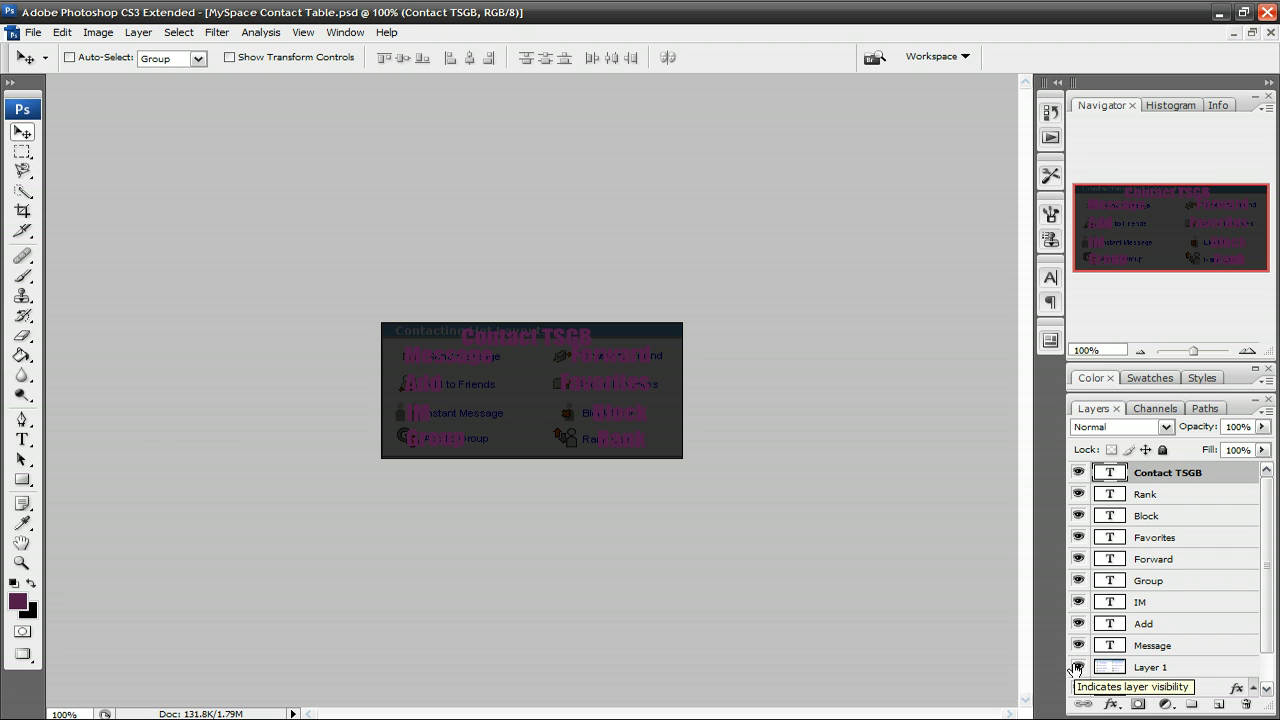
pyautogui.click(1078, 667)
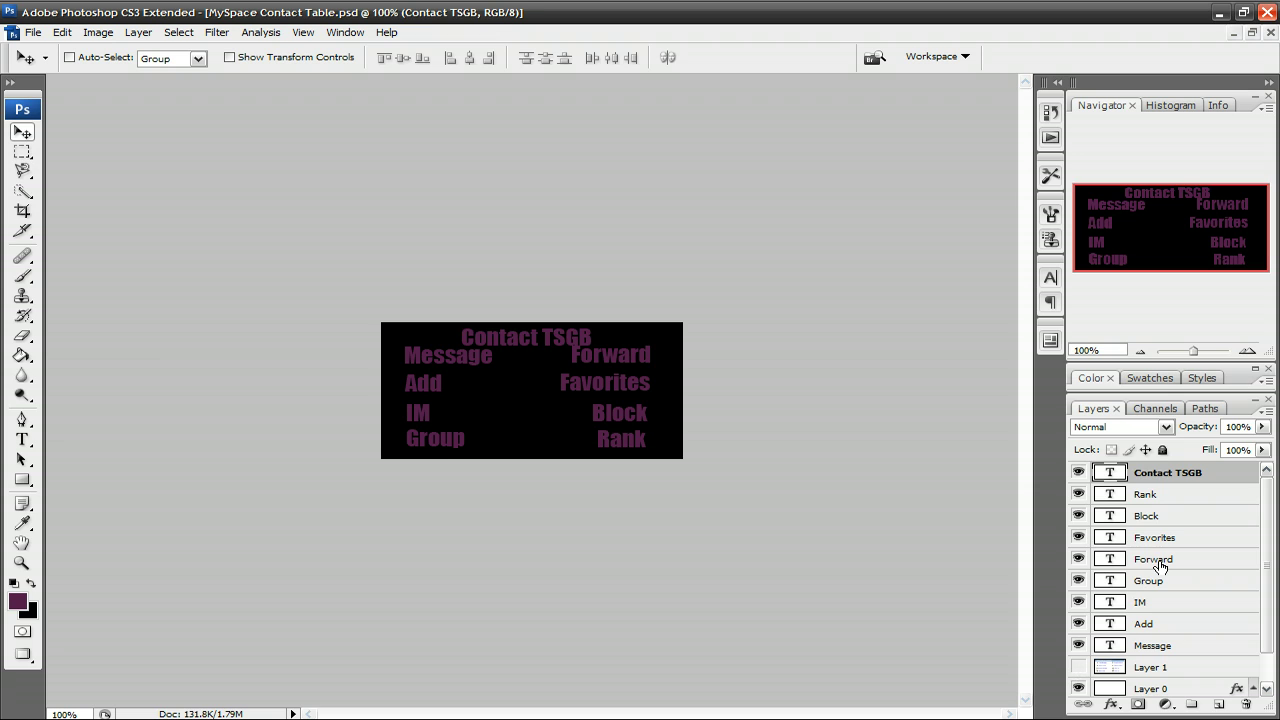
pyautogui.click(1155, 563)
pyautogui.press('Down')
pyautogui.press('Down')
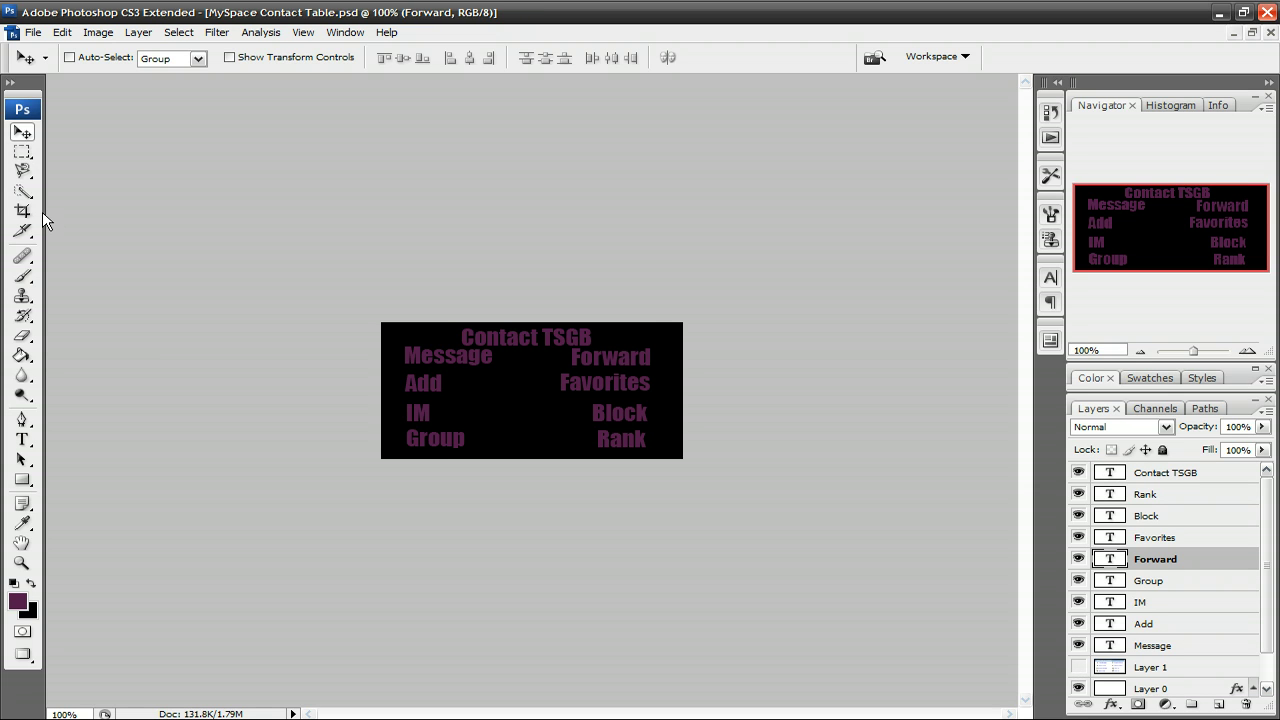
# Save the contact table as a JPEG at quality 12 in the TSGB Music Myspace folder and close the PSD without saving changes.
pyautogui.click(35, 32)
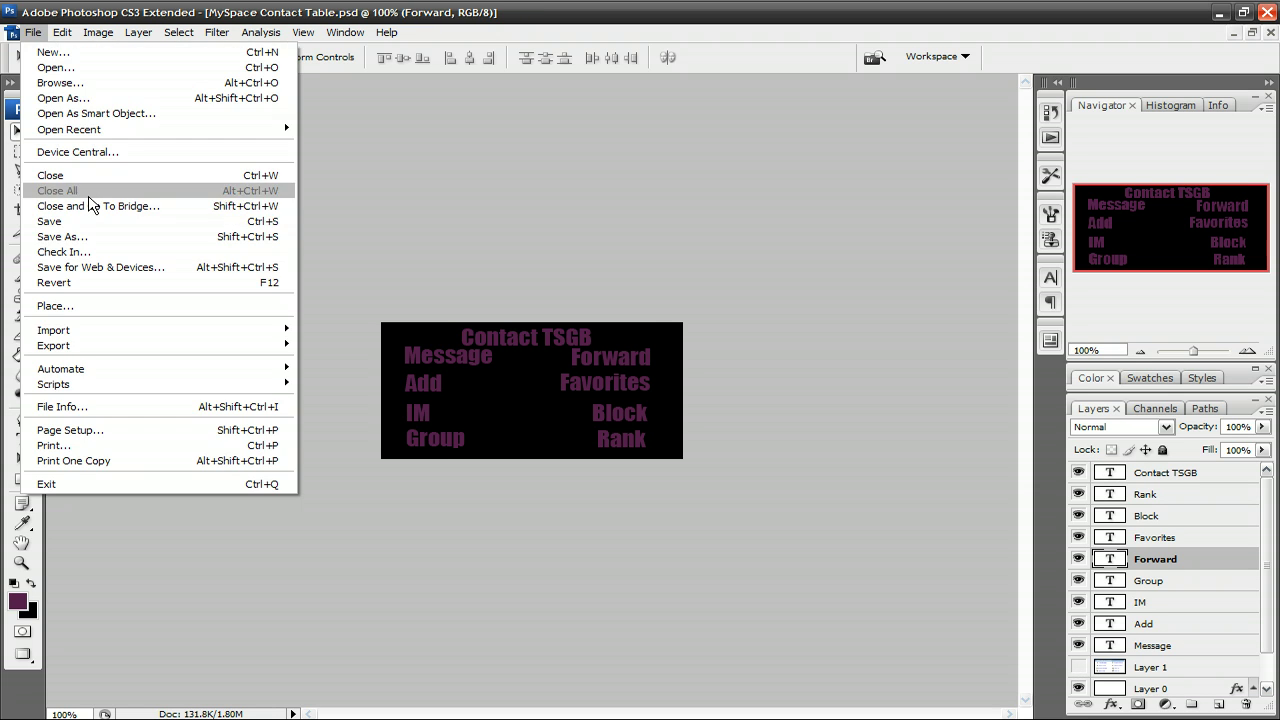
pyautogui.click(82, 239)
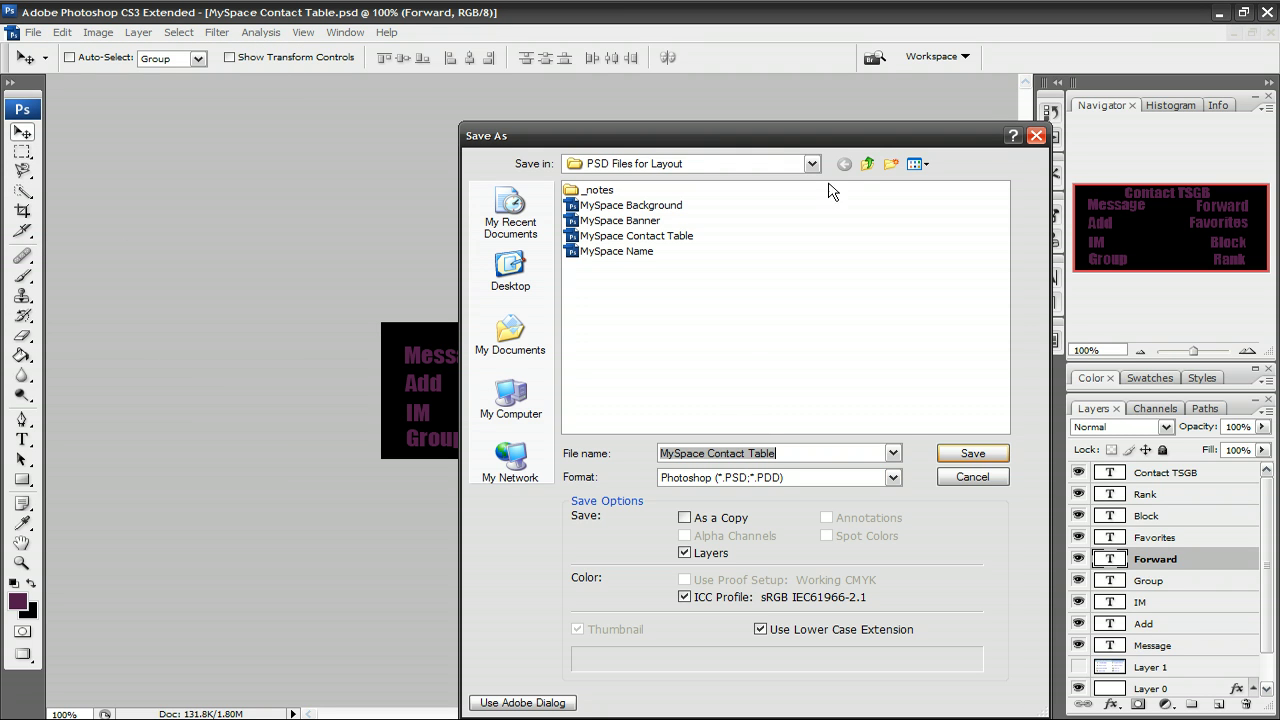
pyautogui.click(867, 164)
pyautogui.click(867, 164)
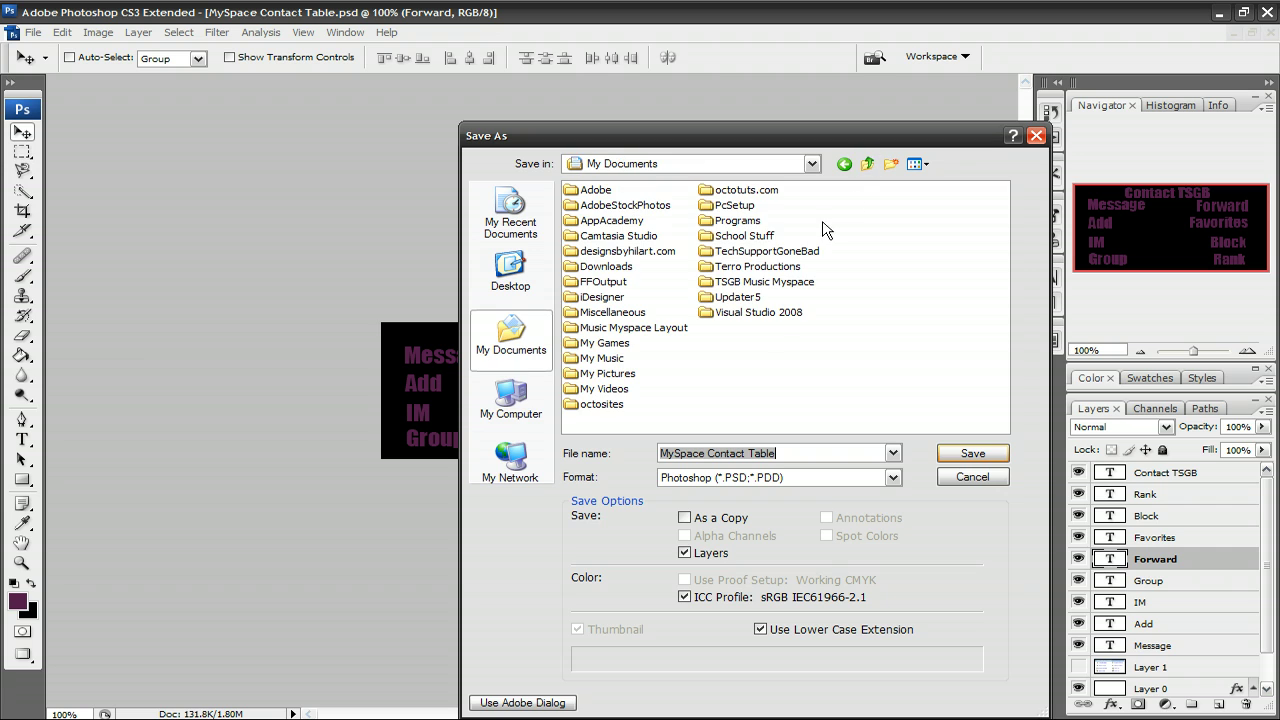
pyautogui.doubleClick(773, 281)
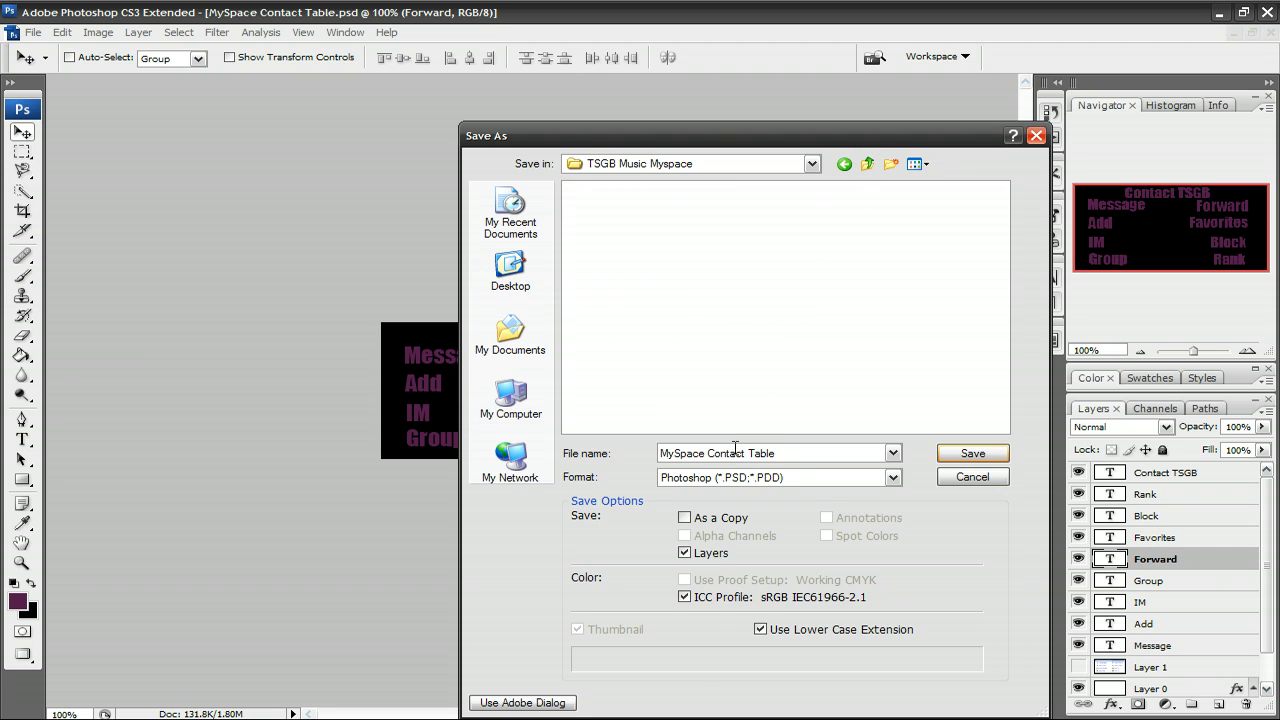
pyautogui.click(893, 477)
pyautogui.scroll(2, 780, 560)
pyautogui.click(870, 571)
pyautogui.click(964, 454)
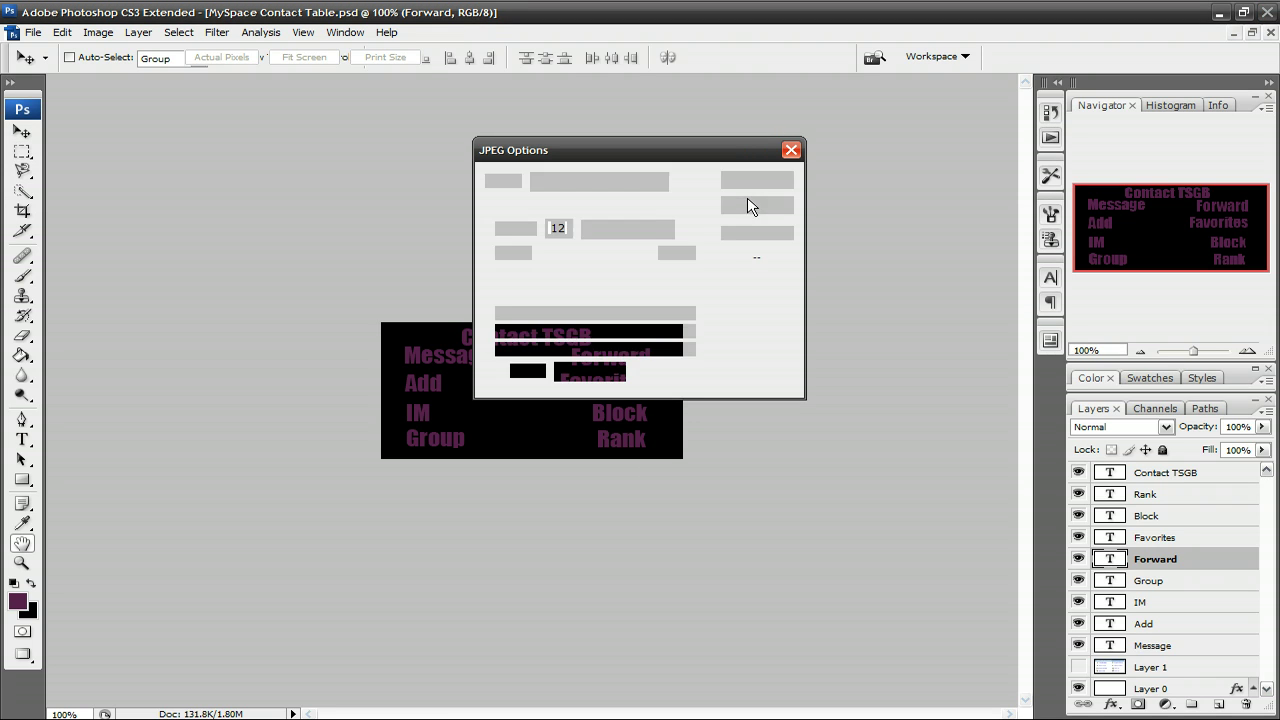
pyautogui.click(757, 181)
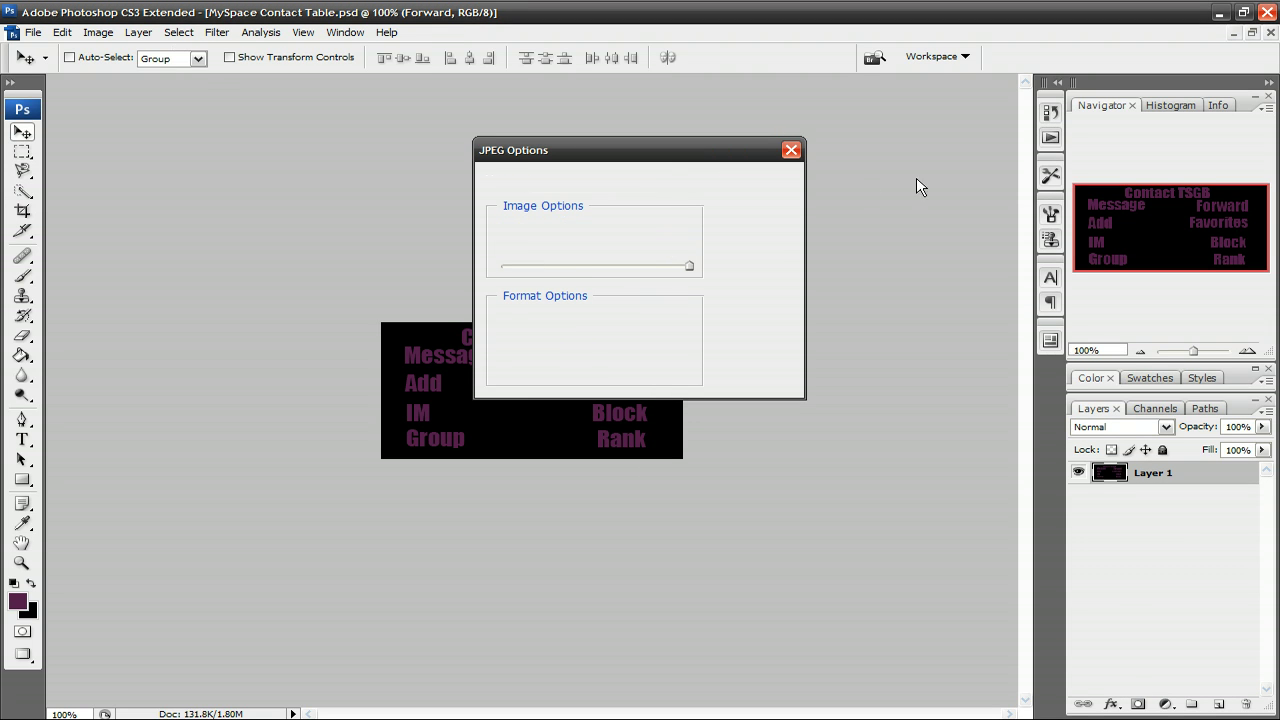
pyautogui.click(1268, 32)
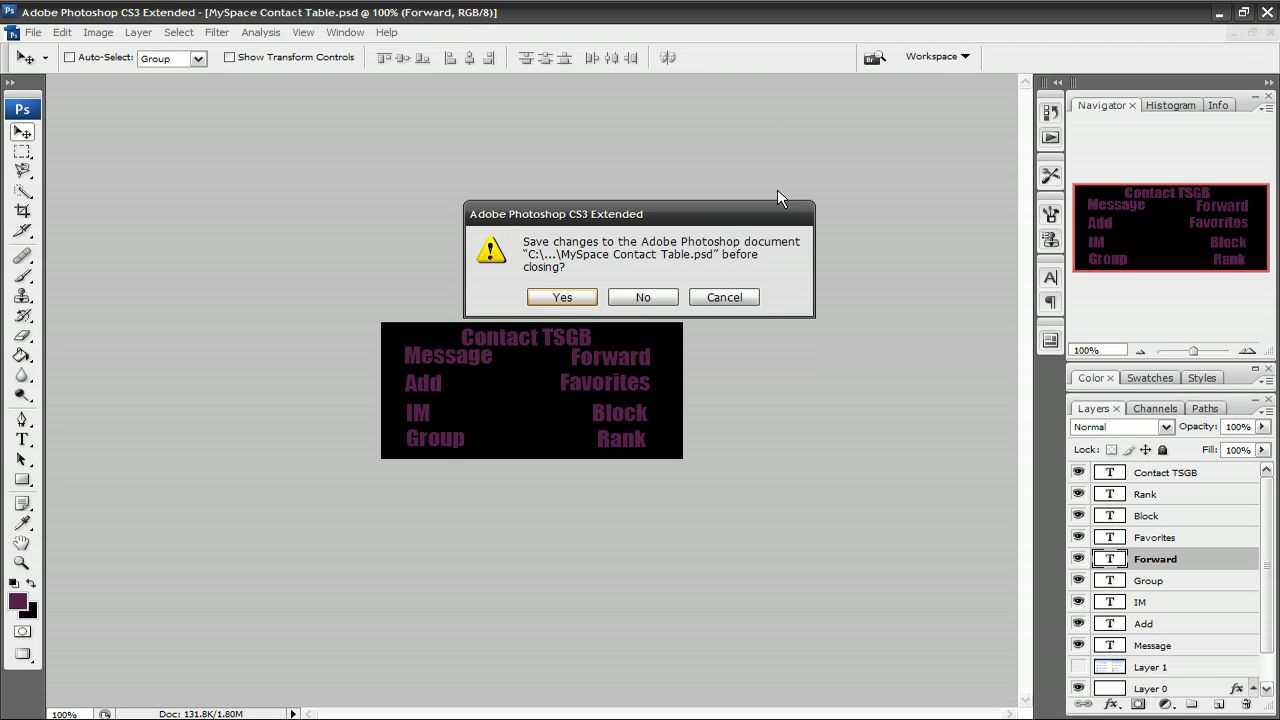
pyautogui.click(640, 296)
# Open the vector image from the TSGB Music Myspace folder and MySpace Banner from the PSD Files for Layout folder.
pyautogui.click(14, 32)
pyautogui.click(90, 68)
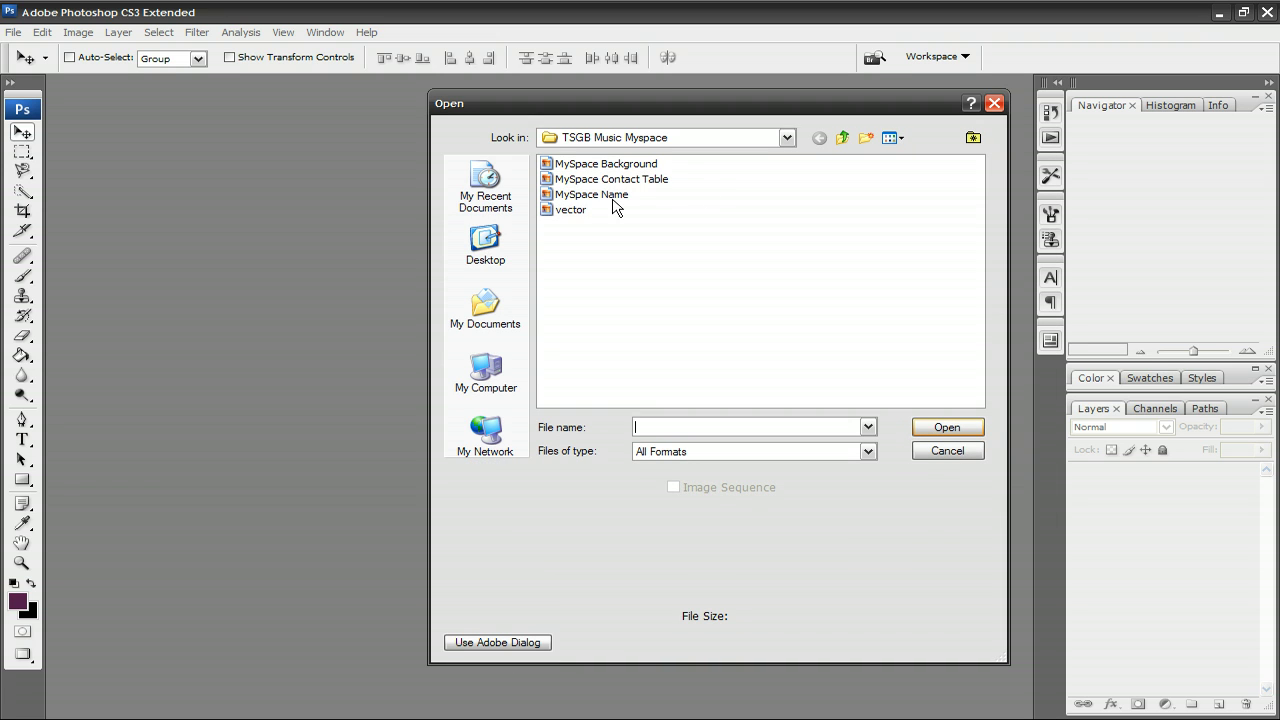
pyautogui.doubleClick(570, 210)
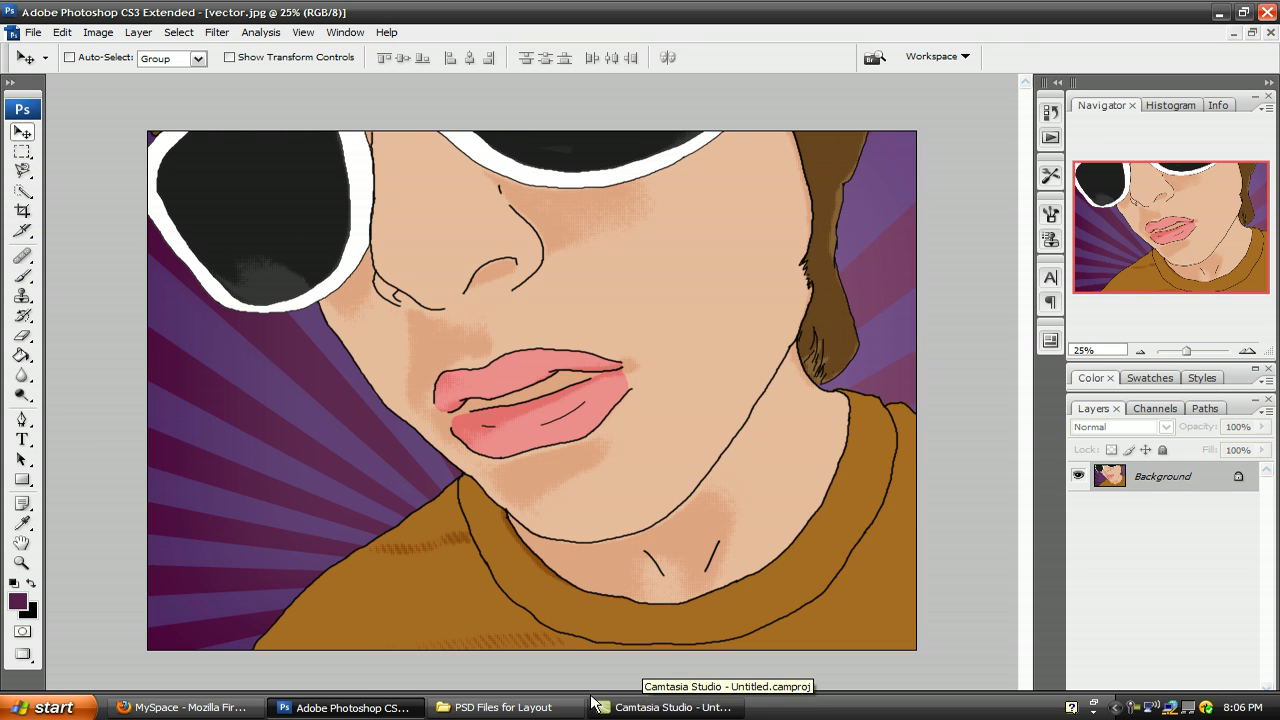
pyautogui.click(505, 708)
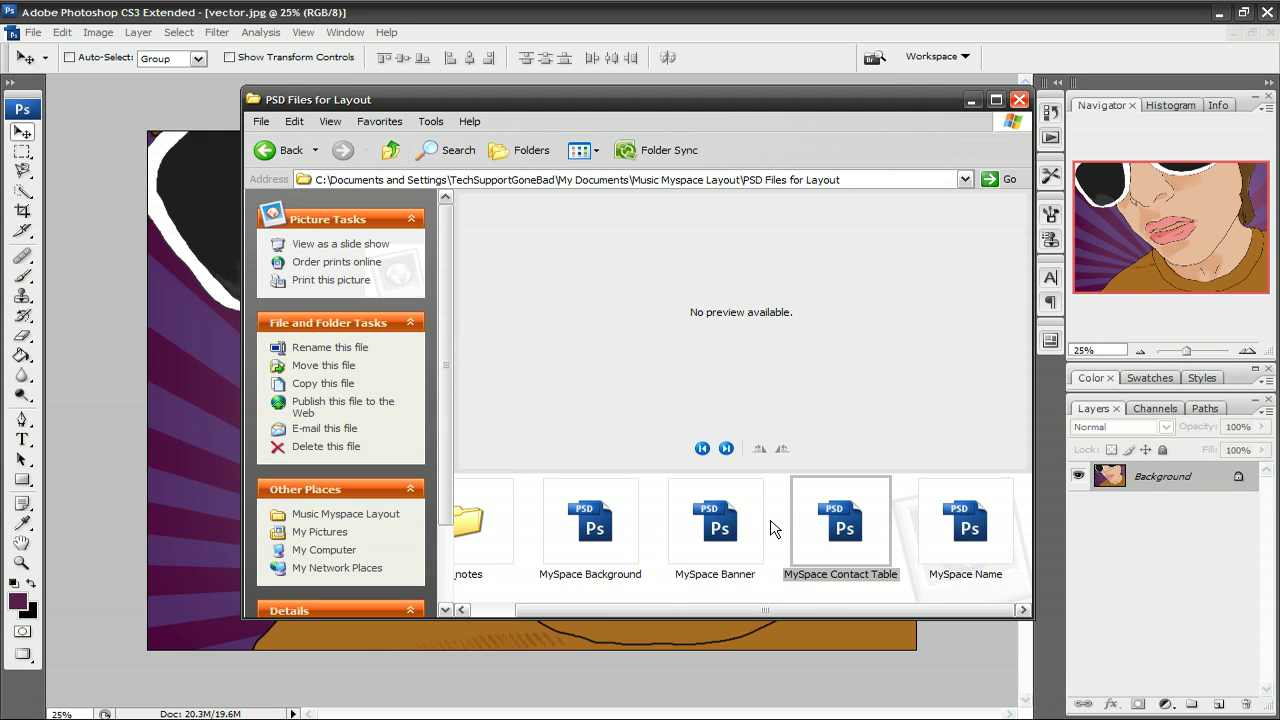
pyautogui.doubleClick(743, 529)
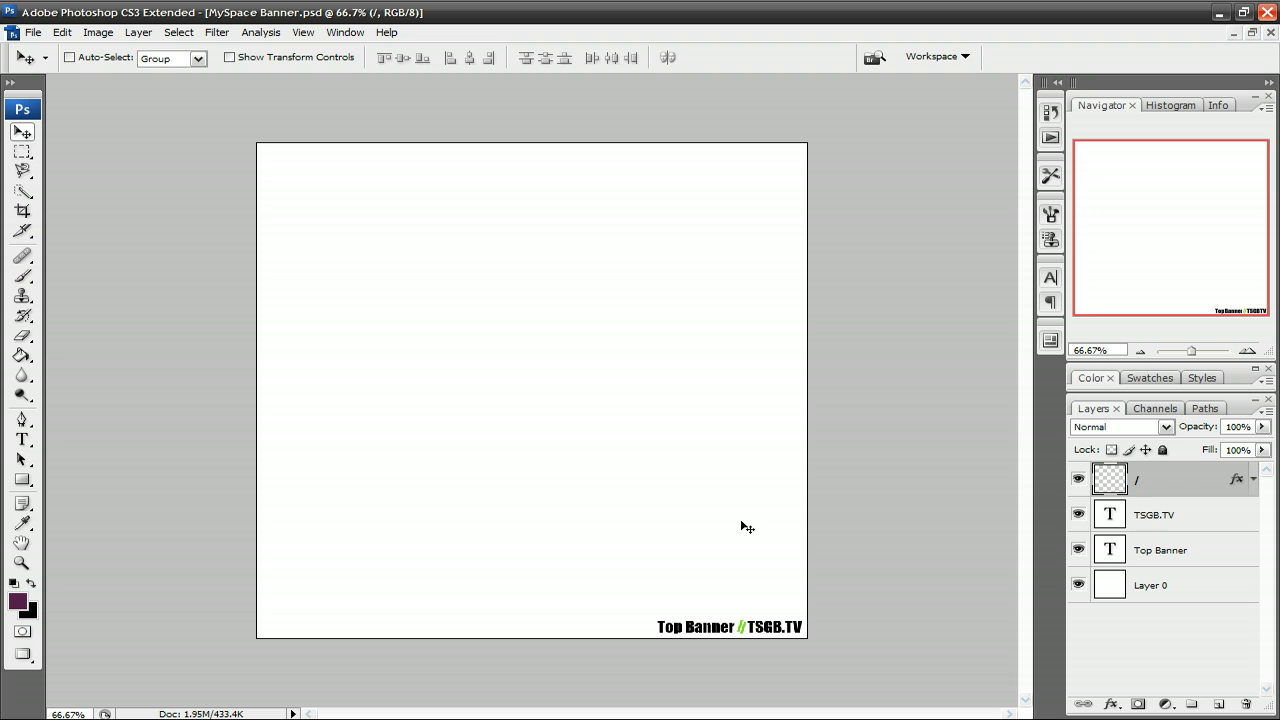
# Delete the banner's "Top Banner", slash and "TSGB.TV" layers and float its window beside vector.jpg.
pyautogui.moveTo(1200, 552); pyautogui.dragTo(1246, 704)
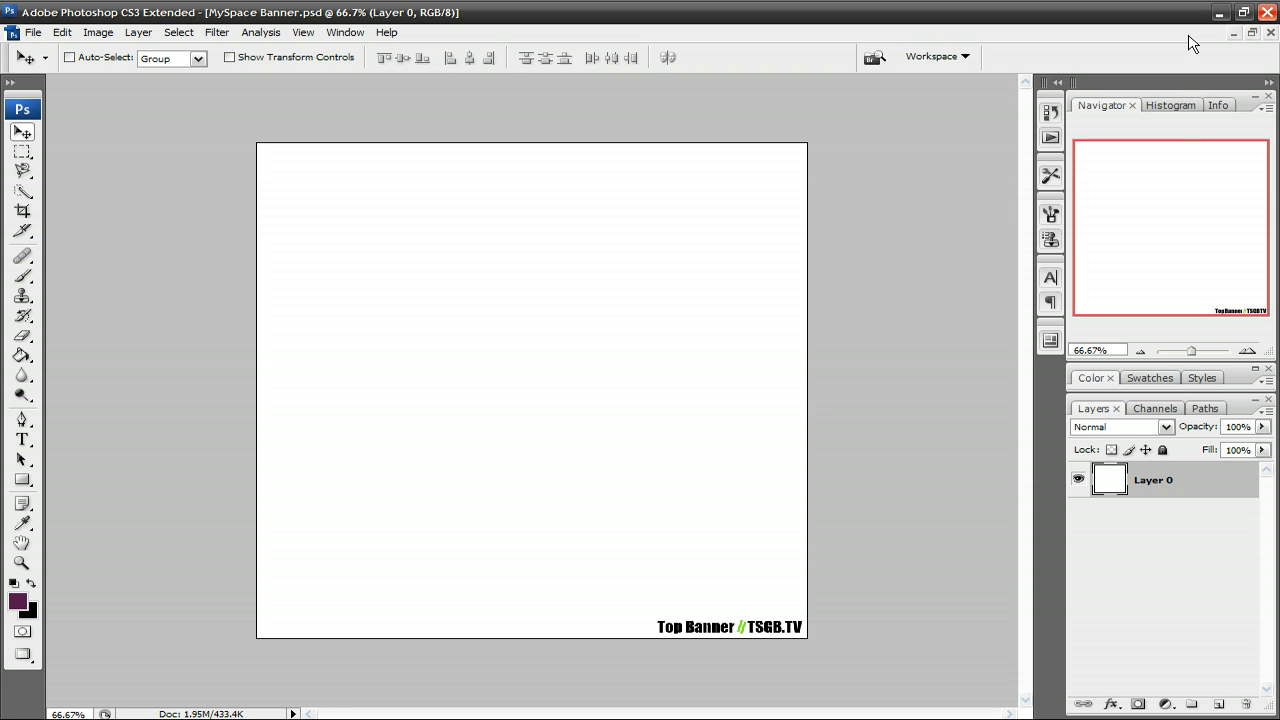
pyautogui.click(1252, 33)
pyautogui.moveTo(502, 92); pyautogui.dragTo(824, 148)
# Resize vector.jpg to a width of 825 pixels with proportions constrained.
pyautogui.click(344, 88)
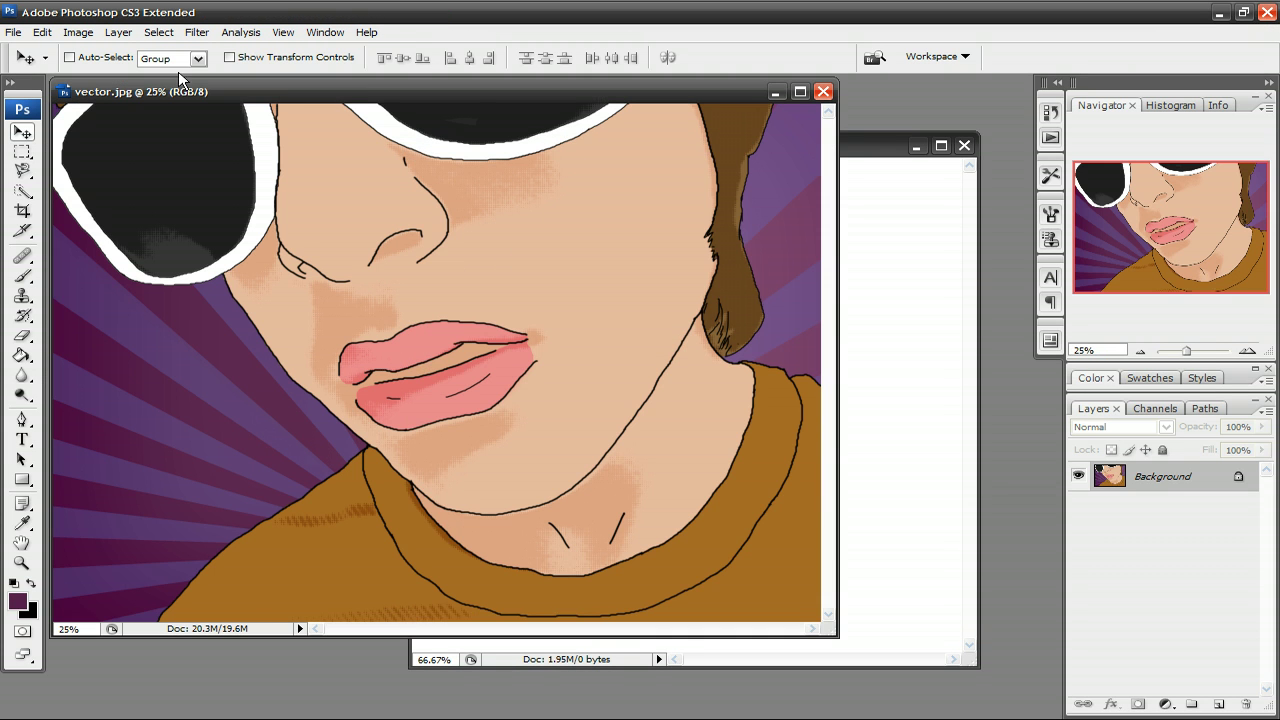
pyautogui.click(78, 32)
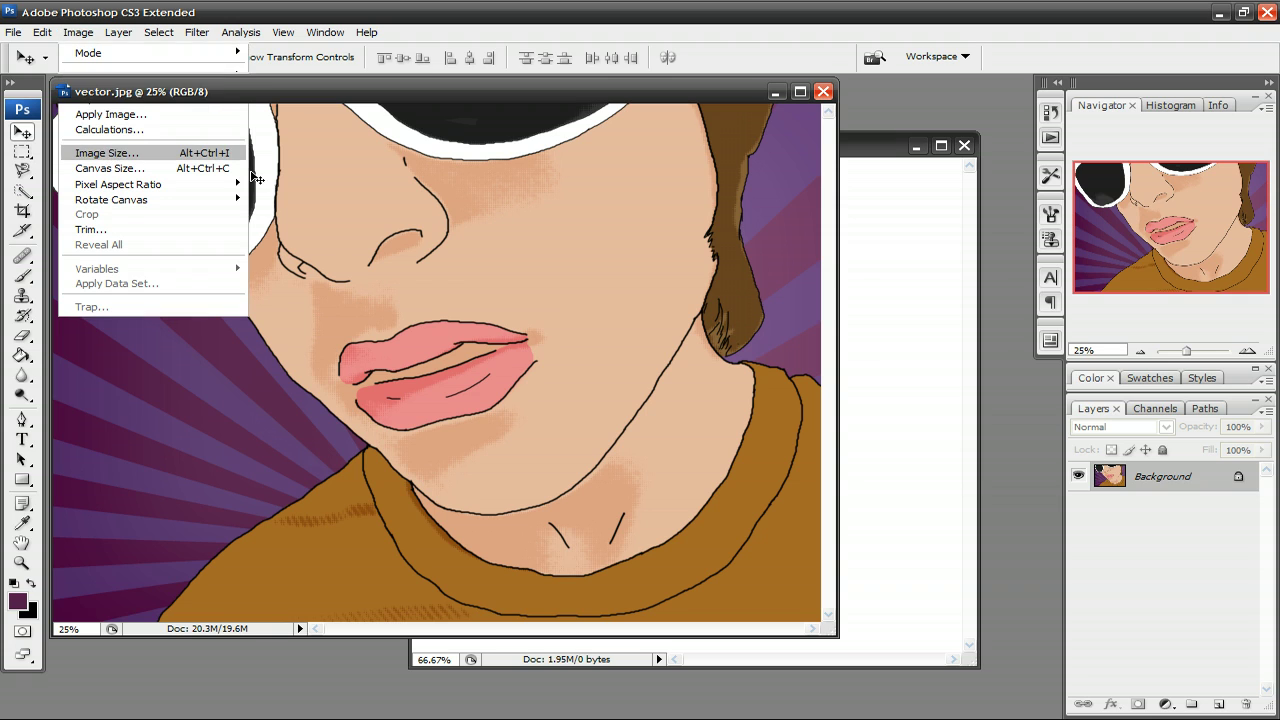
pyautogui.press('Return')
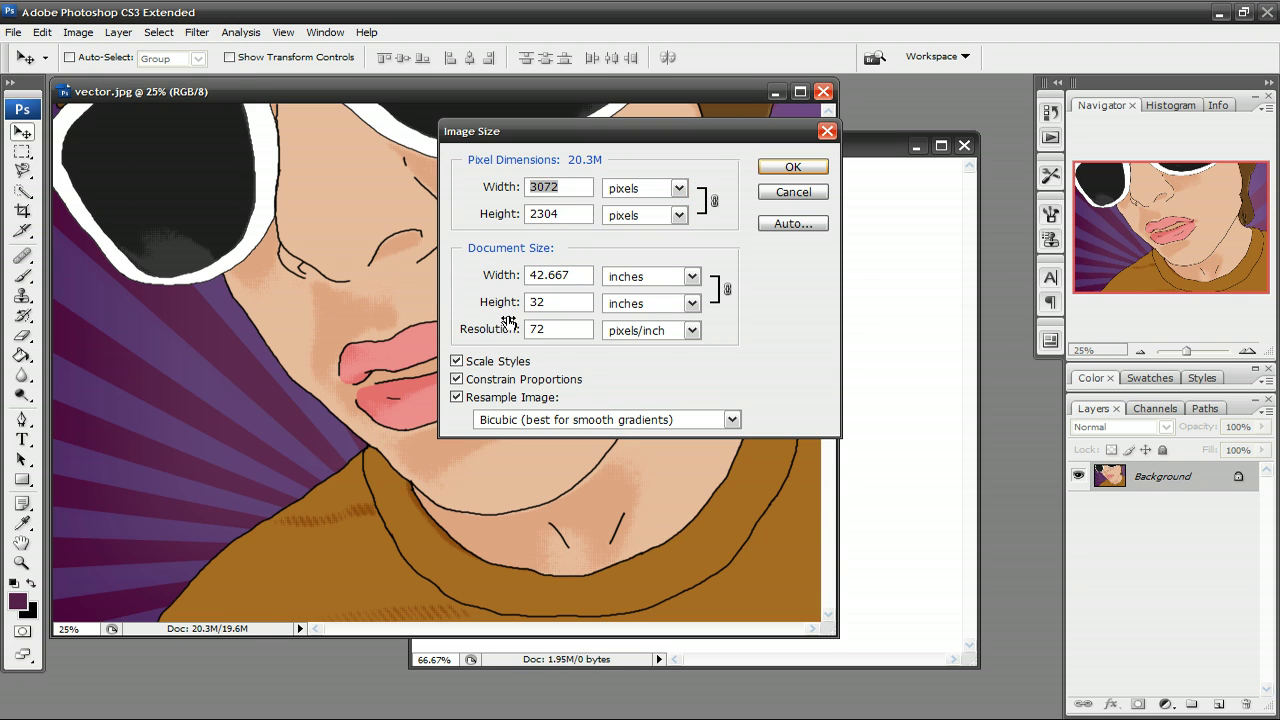
pyautogui.write('825')
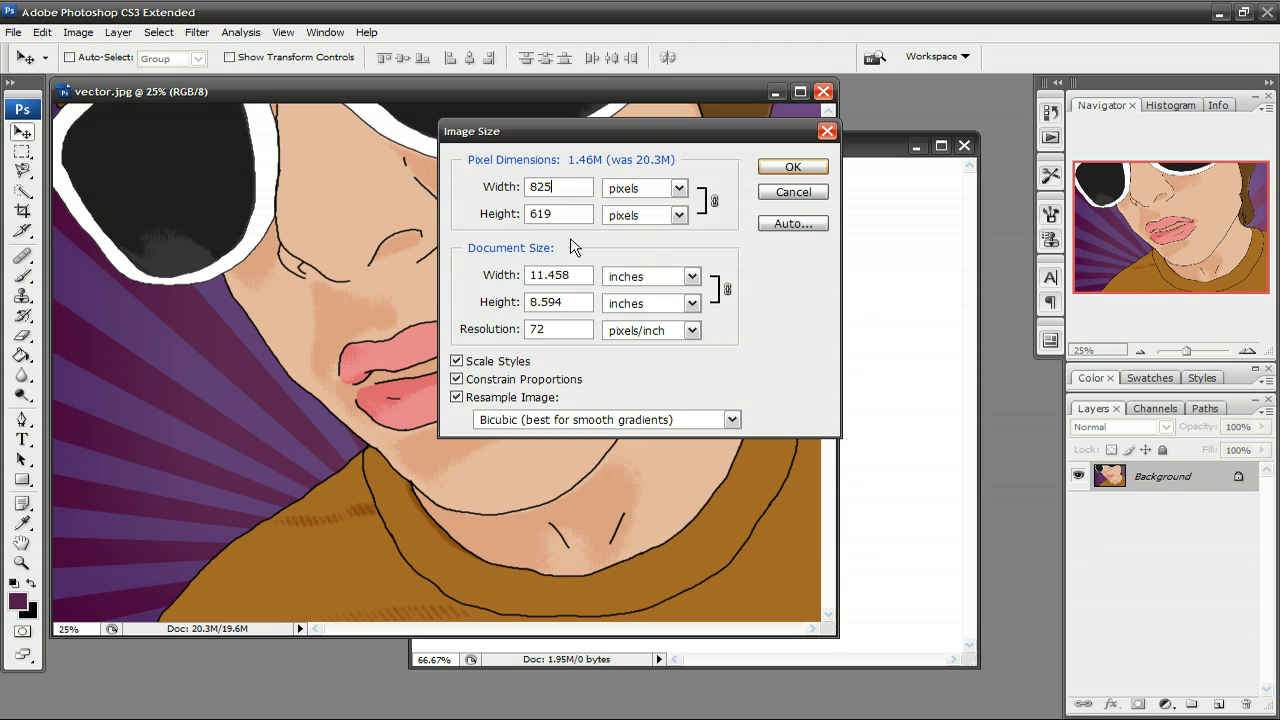
pyautogui.press('Return')
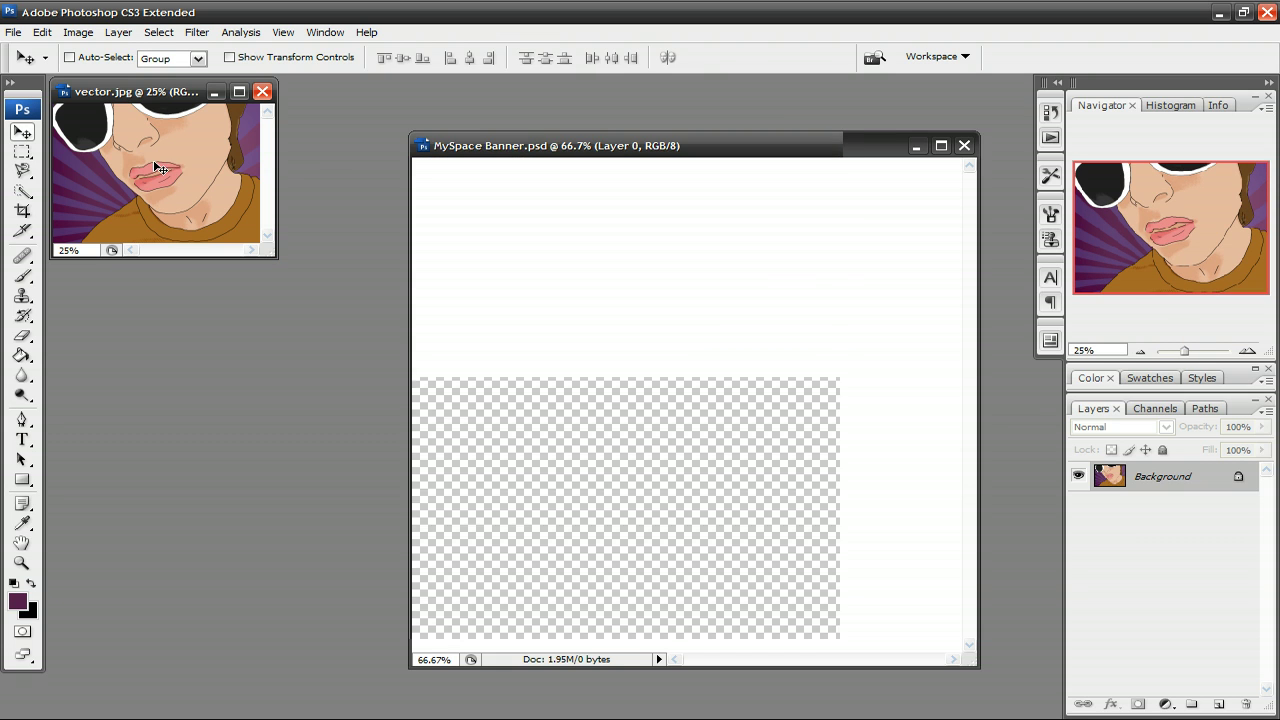
# Copy the resized vector image into the banner, align it with the canvas top, and minimize vector.jpg.
pyautogui.click(607, 279)
pyautogui.moveTo(591, 234); pyautogui.dragTo(667, 242)
pyautogui.moveTo(632, 143); pyautogui.dragTo(508, 87)
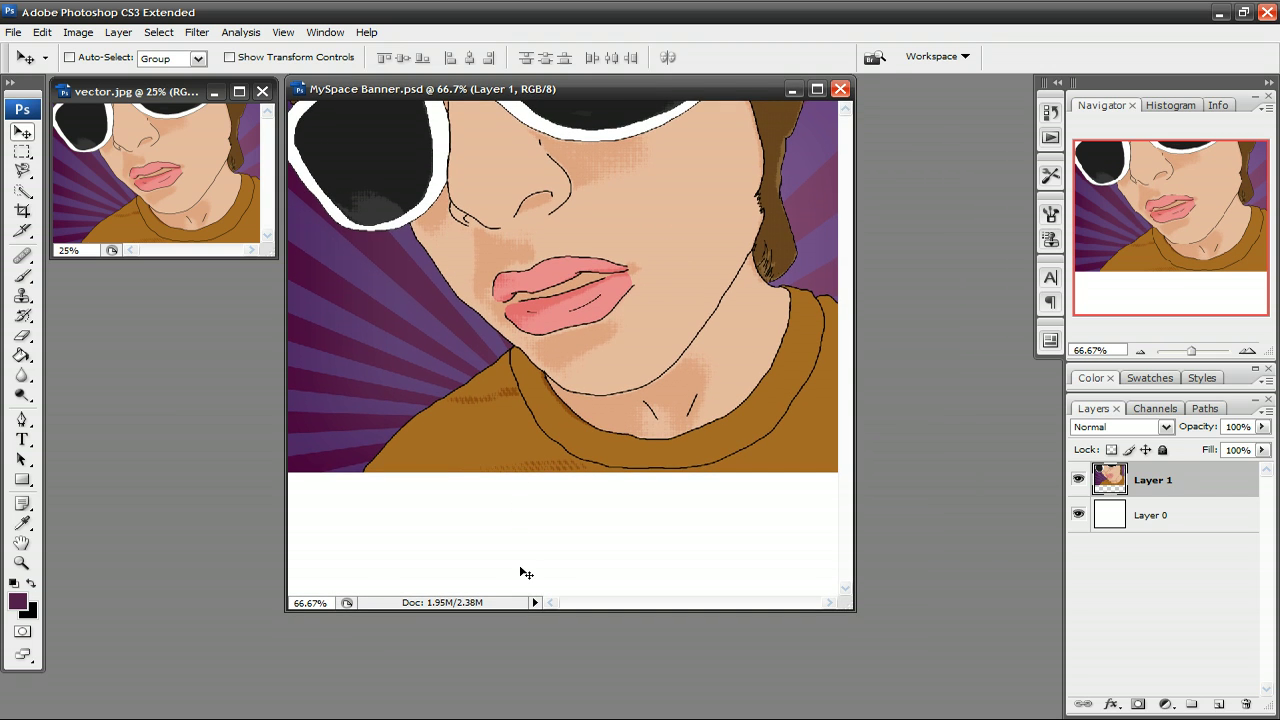
pyautogui.moveTo(848, 604); pyautogui.dragTo(906, 660)
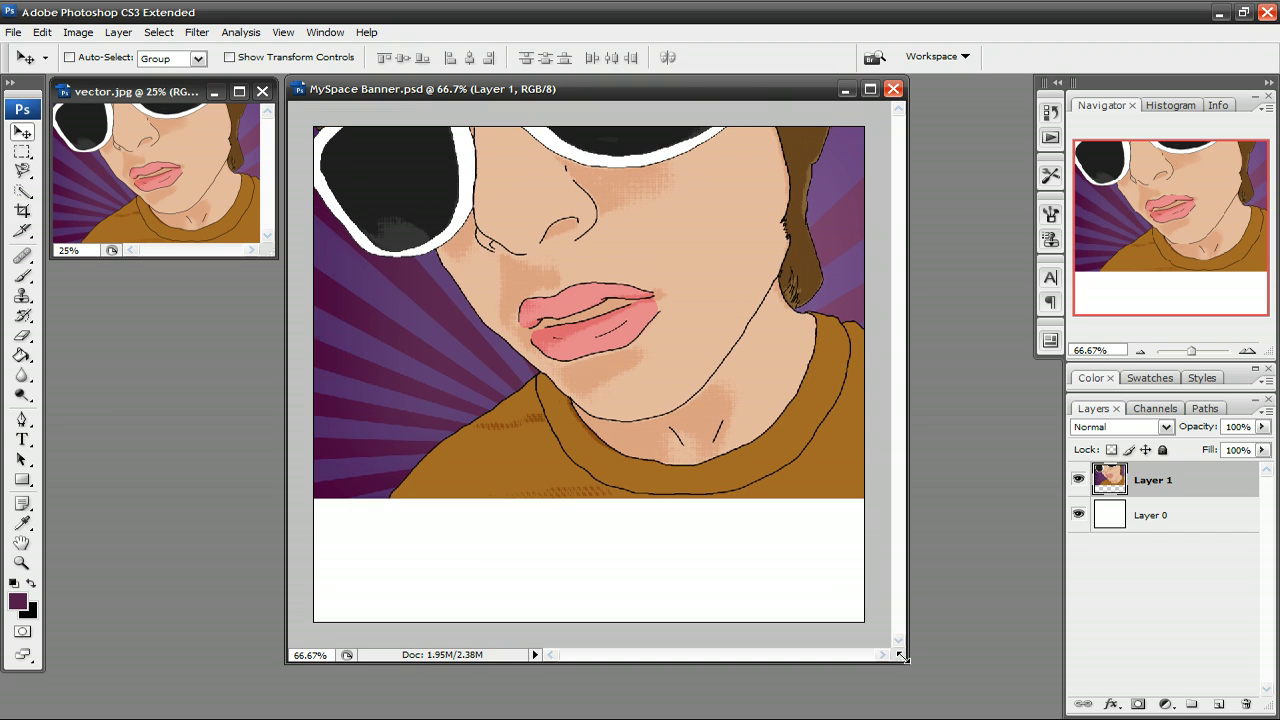
pyautogui.click(213, 92)
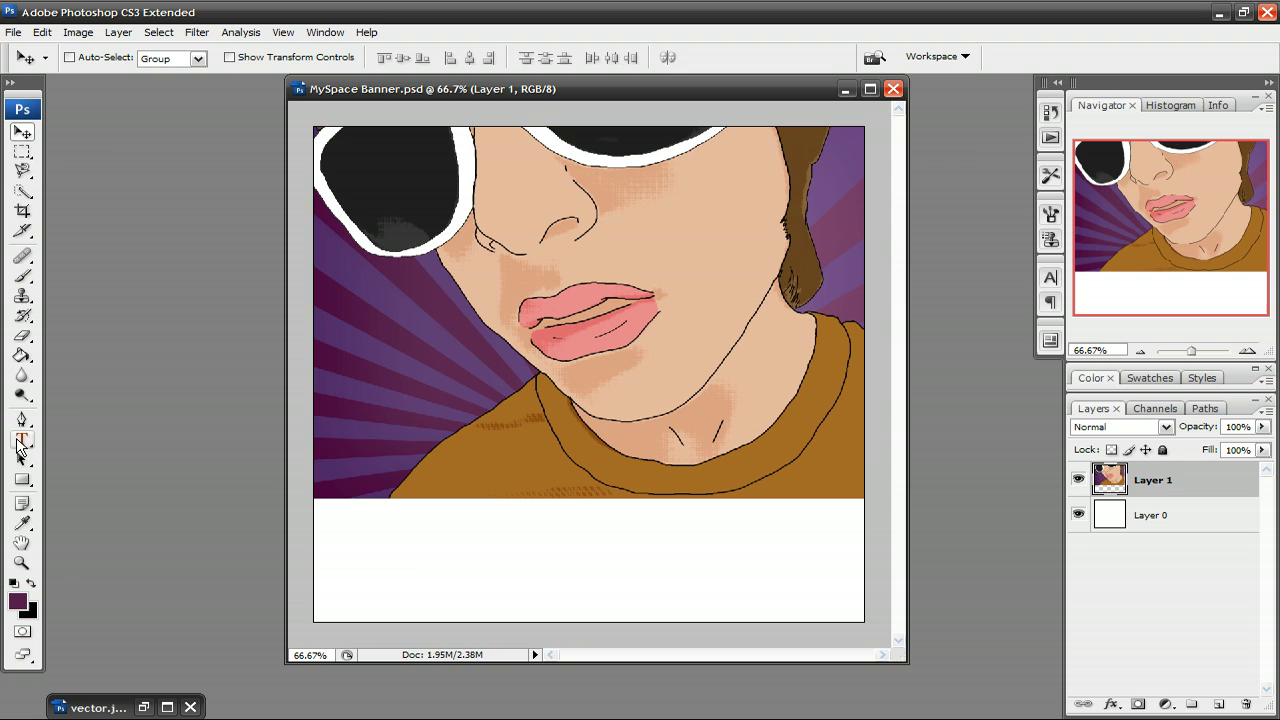
# Fill the banner's white background layer (Layer 0) with black using the Paint Bucket.
pyautogui.click(1154, 526)
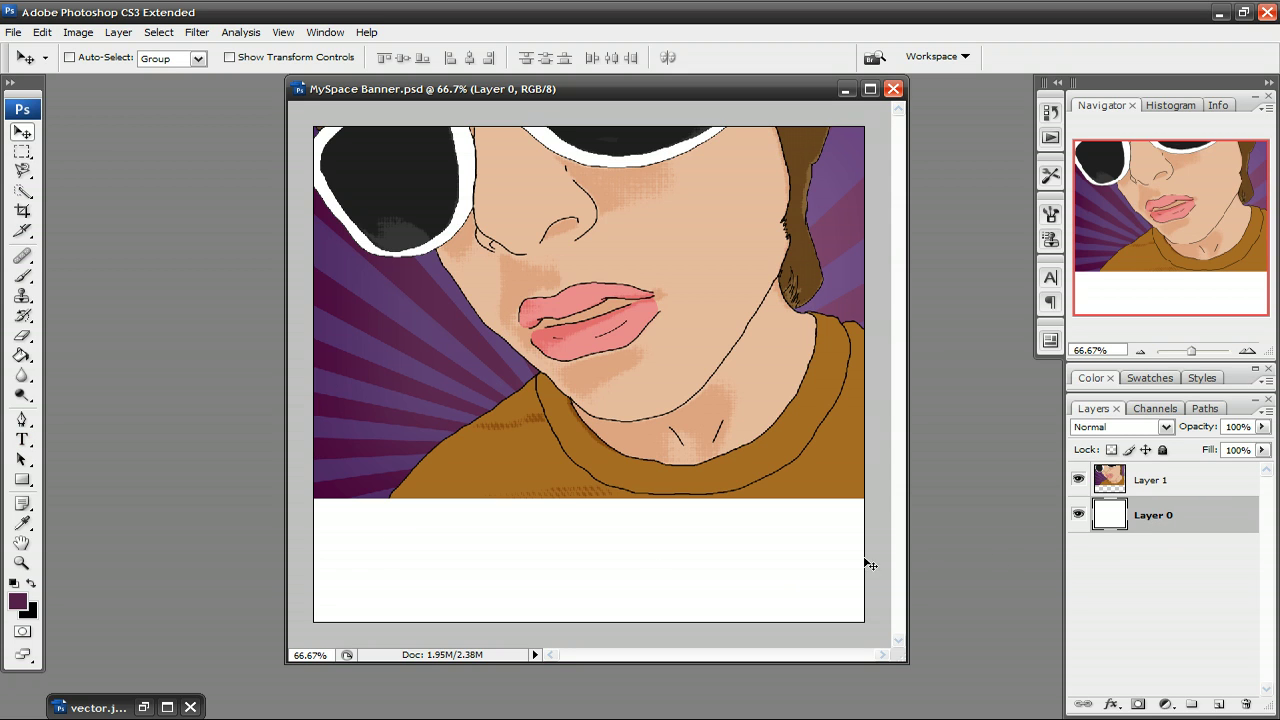
pyautogui.click(32, 584)
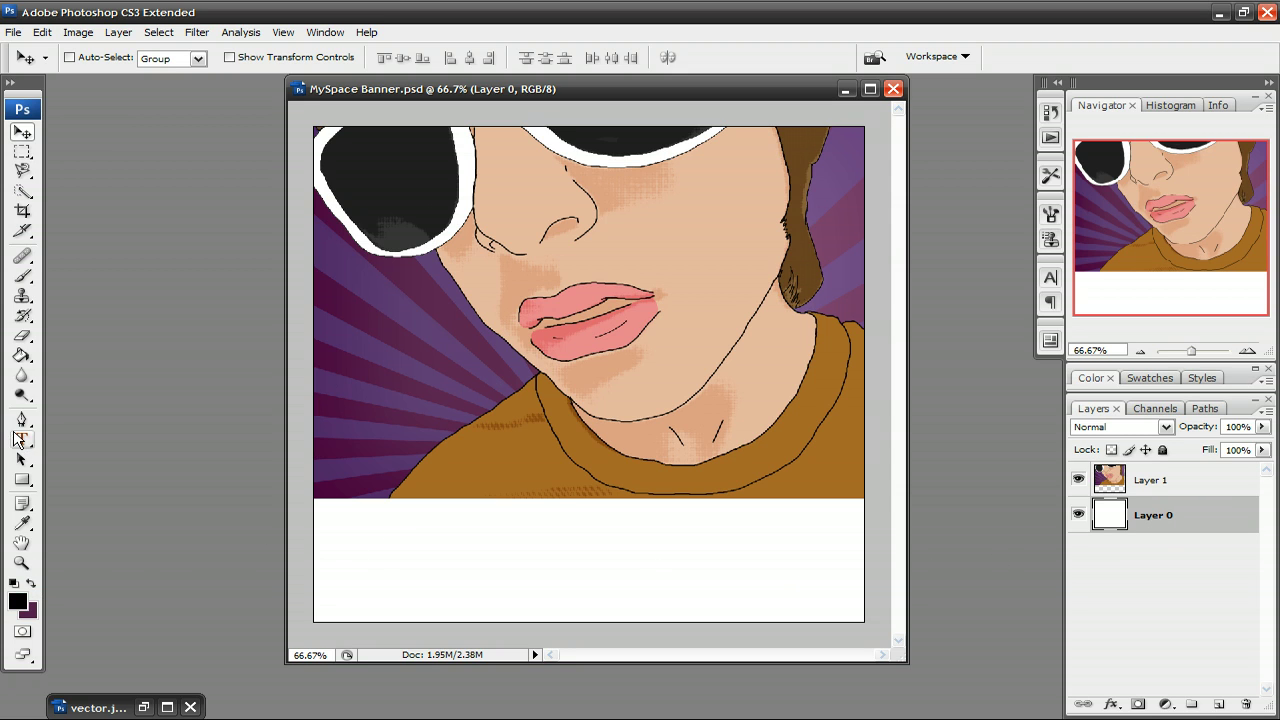
pyautogui.click(22, 355)
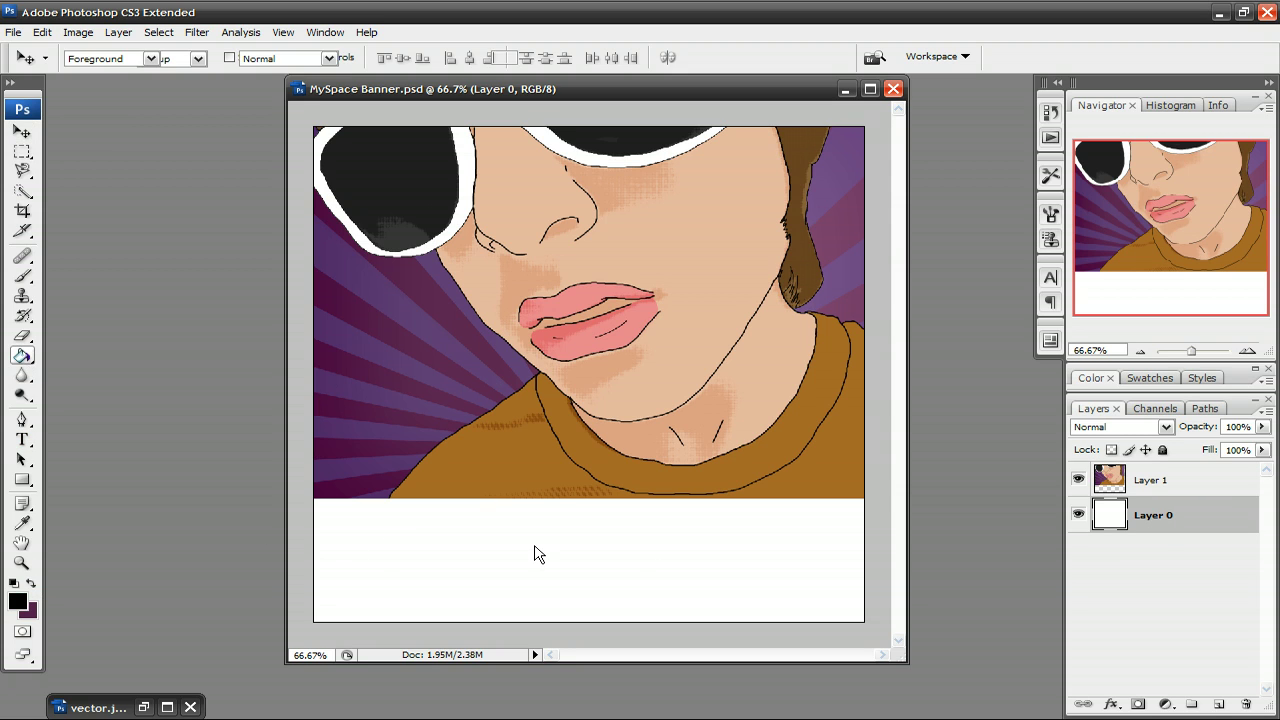
pyautogui.click(387, 543)
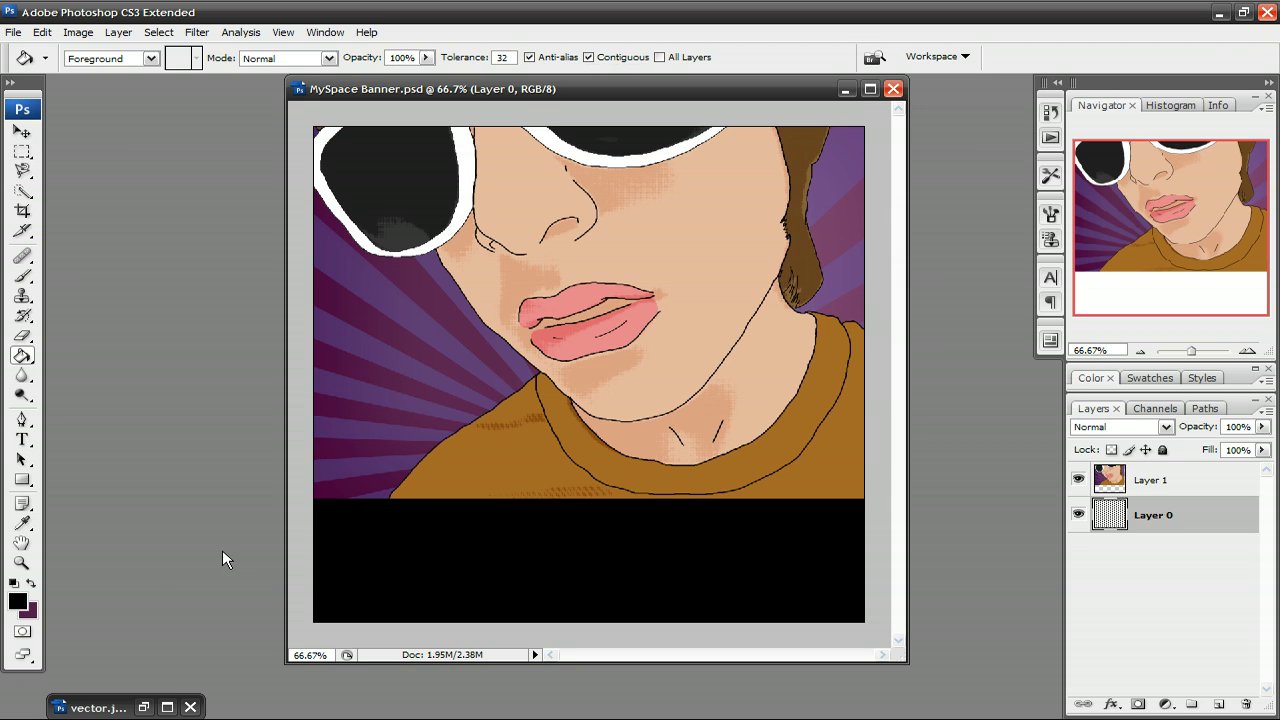
# Add the purple 6 pt Impact text "Message Comment Add Pics Website" to the black strip and place it directly below the image.
pyautogui.click(31, 582)
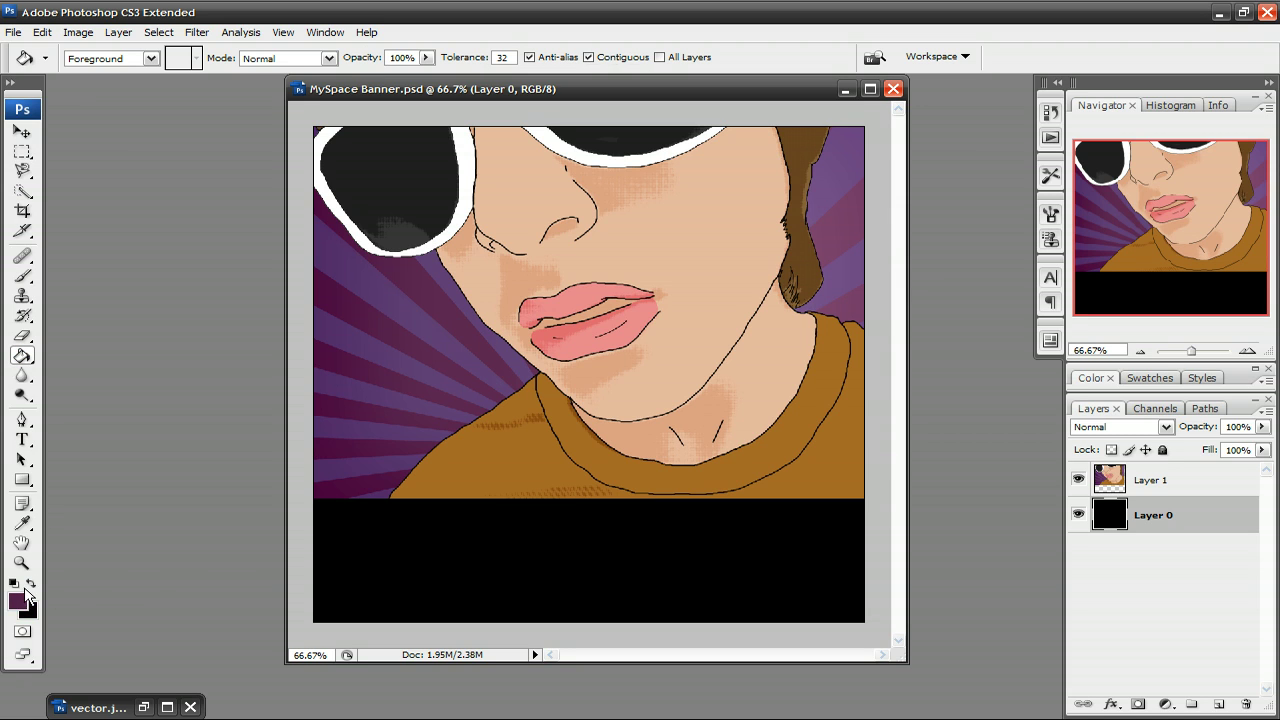
pyautogui.click(22, 443)
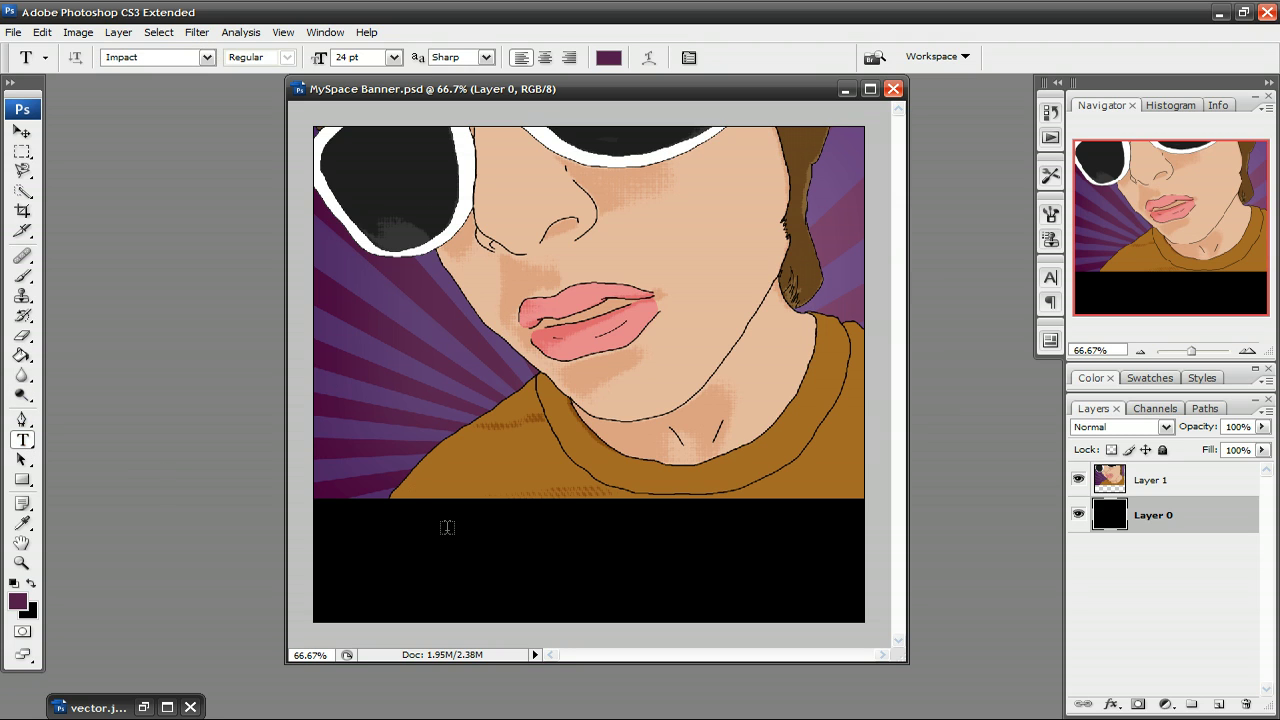
pyautogui.click(387, 530)
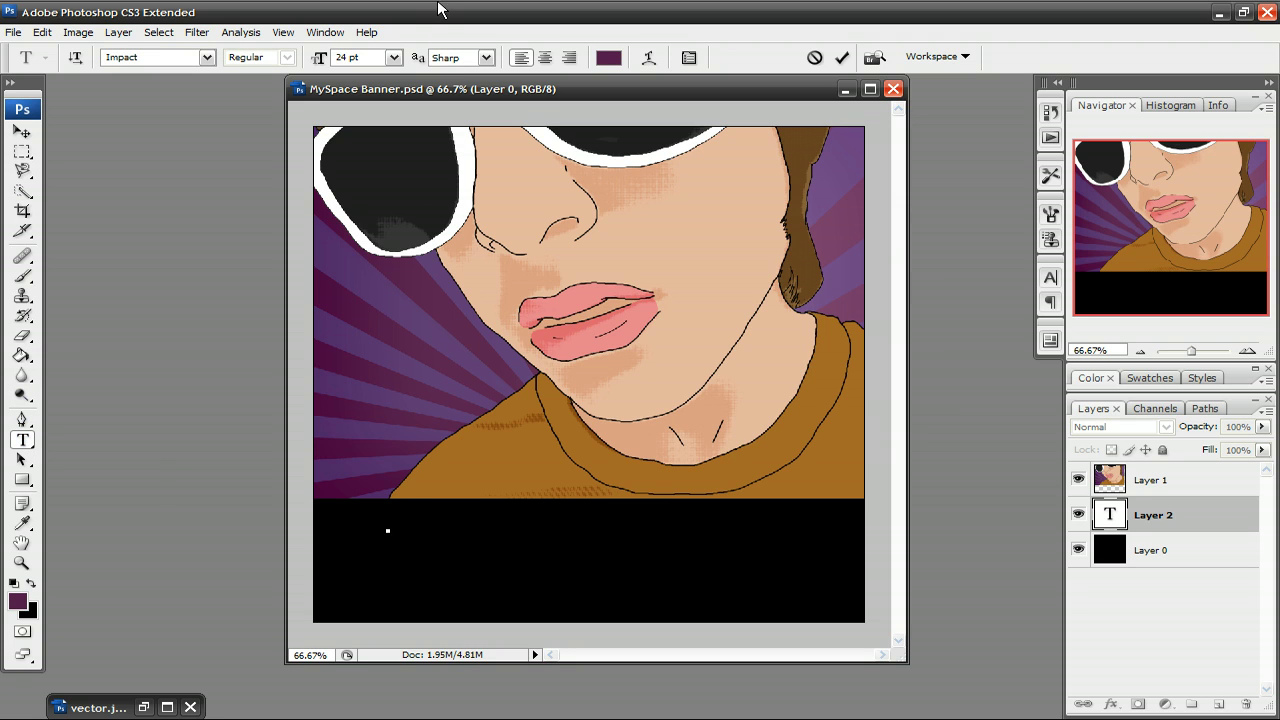
pyautogui.click(394, 57)
pyautogui.click(380, 101)
pyautogui.write('Message')
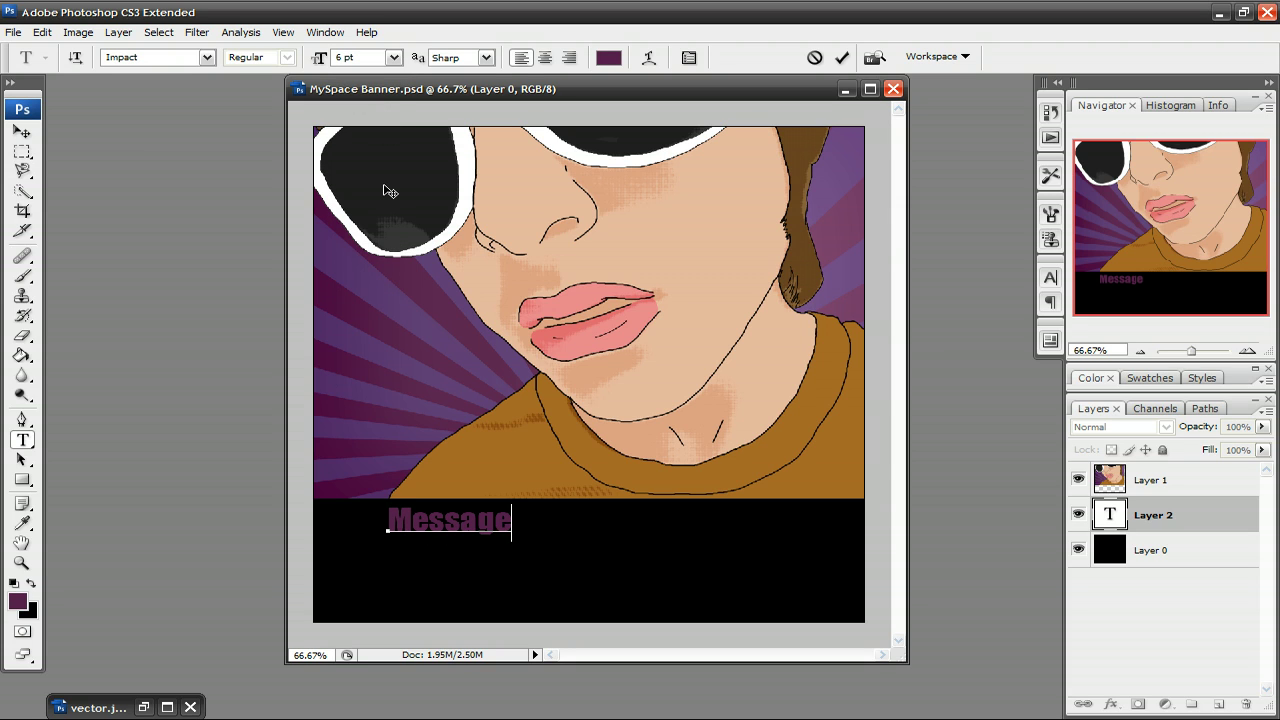
pyautogui.write('  Comment')
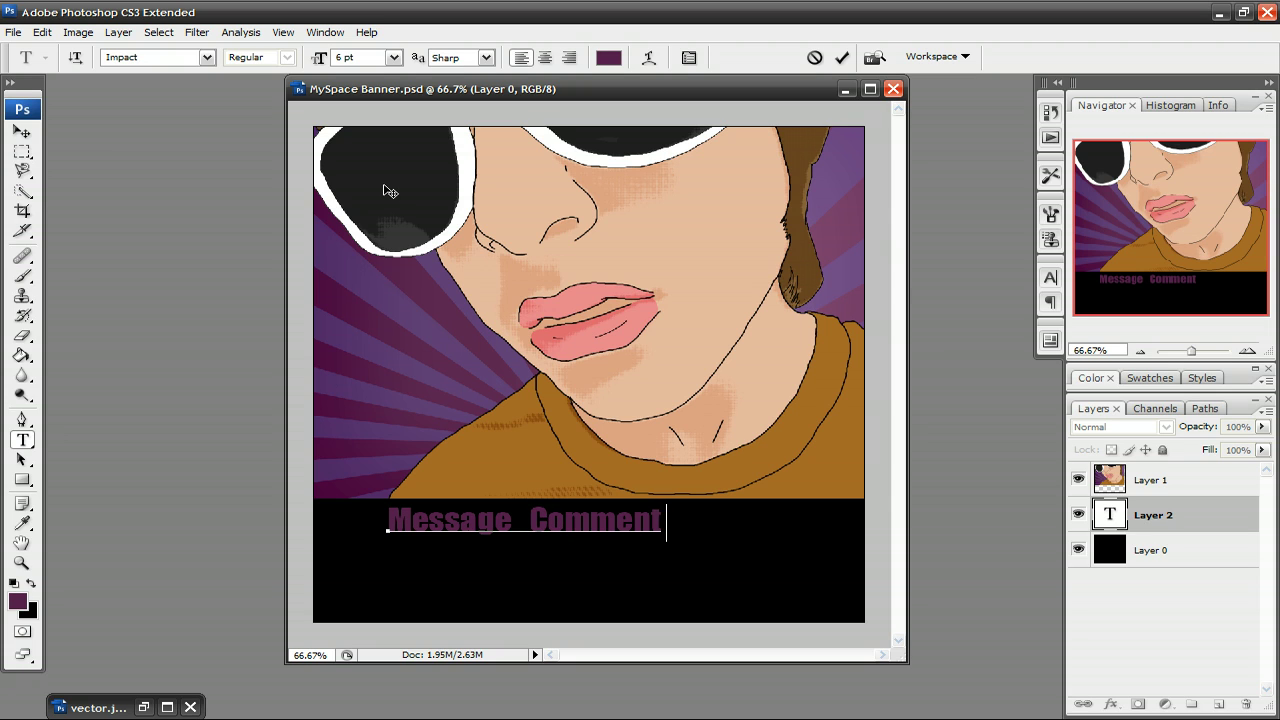
pyautogui.write('  Add  ')
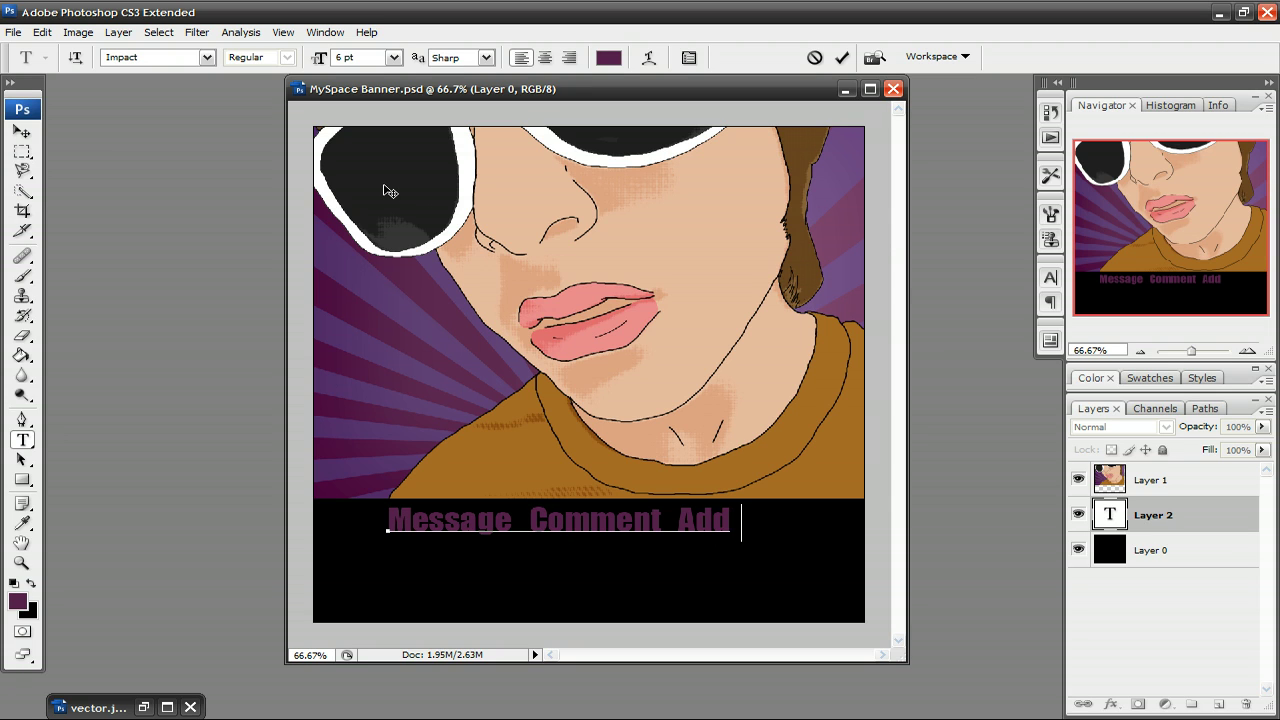
pyautogui.write('Pics  We')
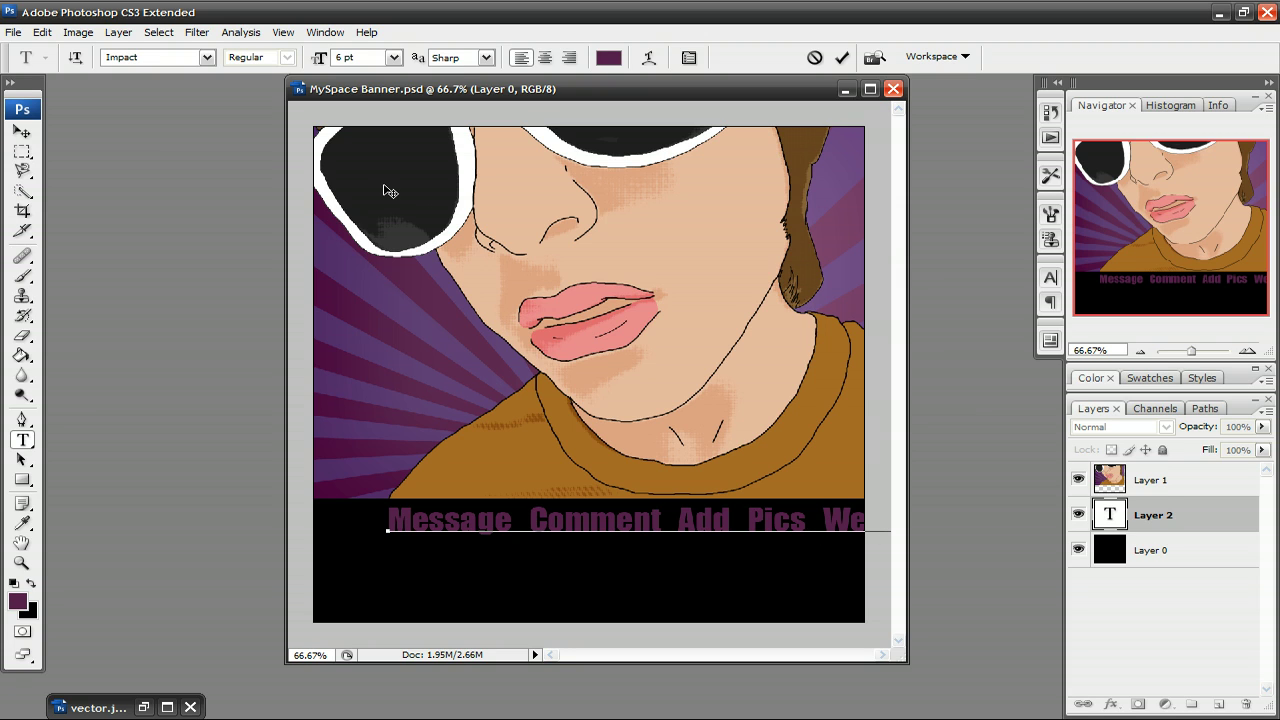
pyautogui.click(22, 131)
pyautogui.moveTo(640, 534); pyautogui.dragTo(569, 534)
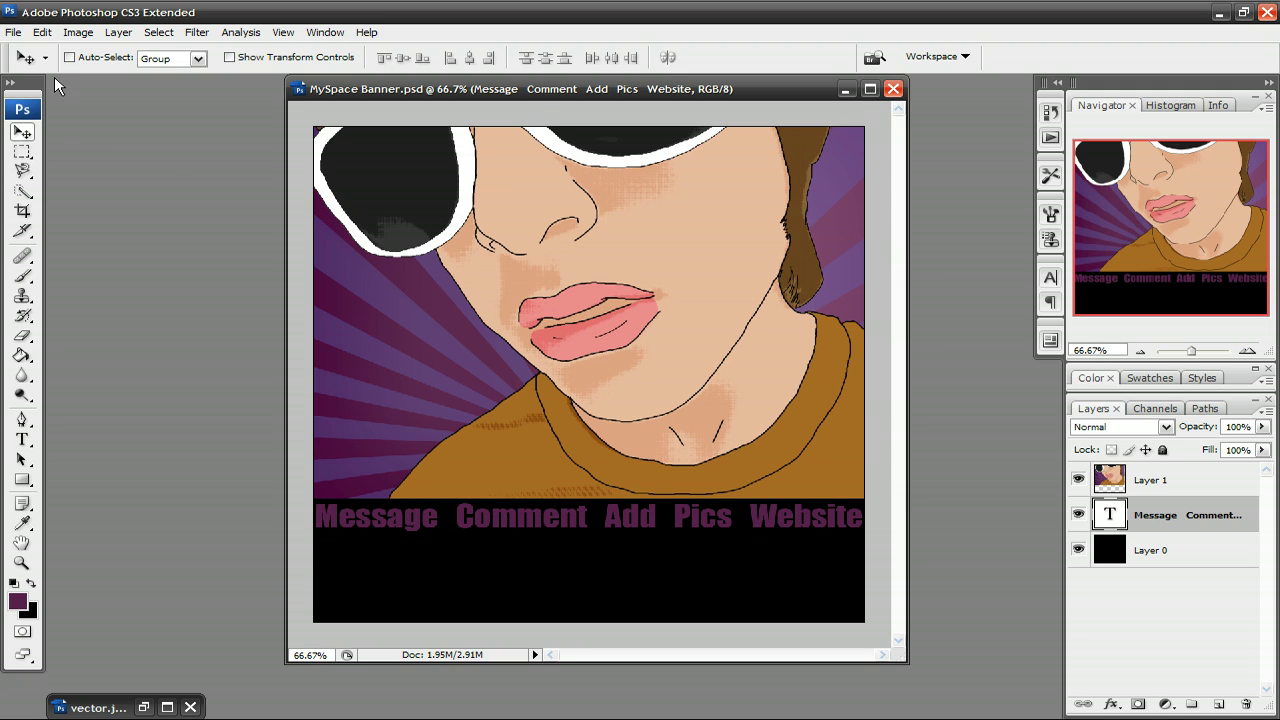
# Crop the banner canvas just below the link text, keeping only a thin black strip around it.
pyautogui.click(22, 156)
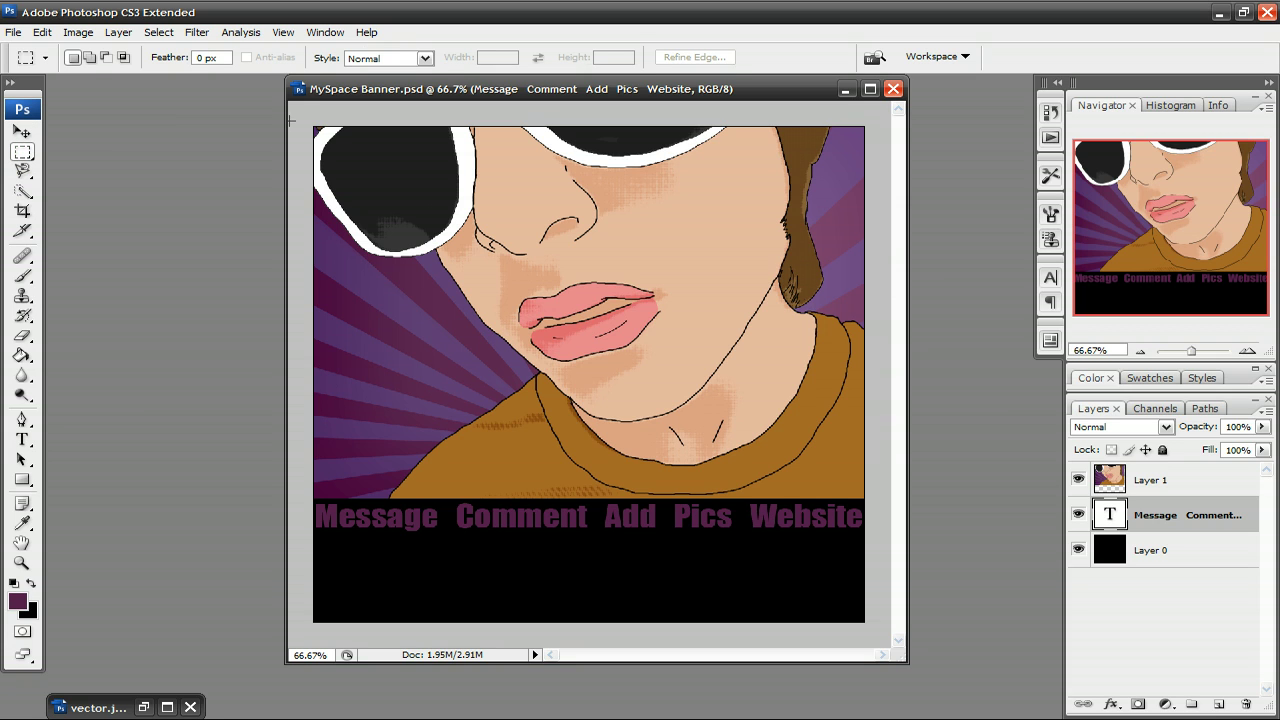
pyautogui.moveTo(491, 231); pyautogui.dragTo(910, 538)
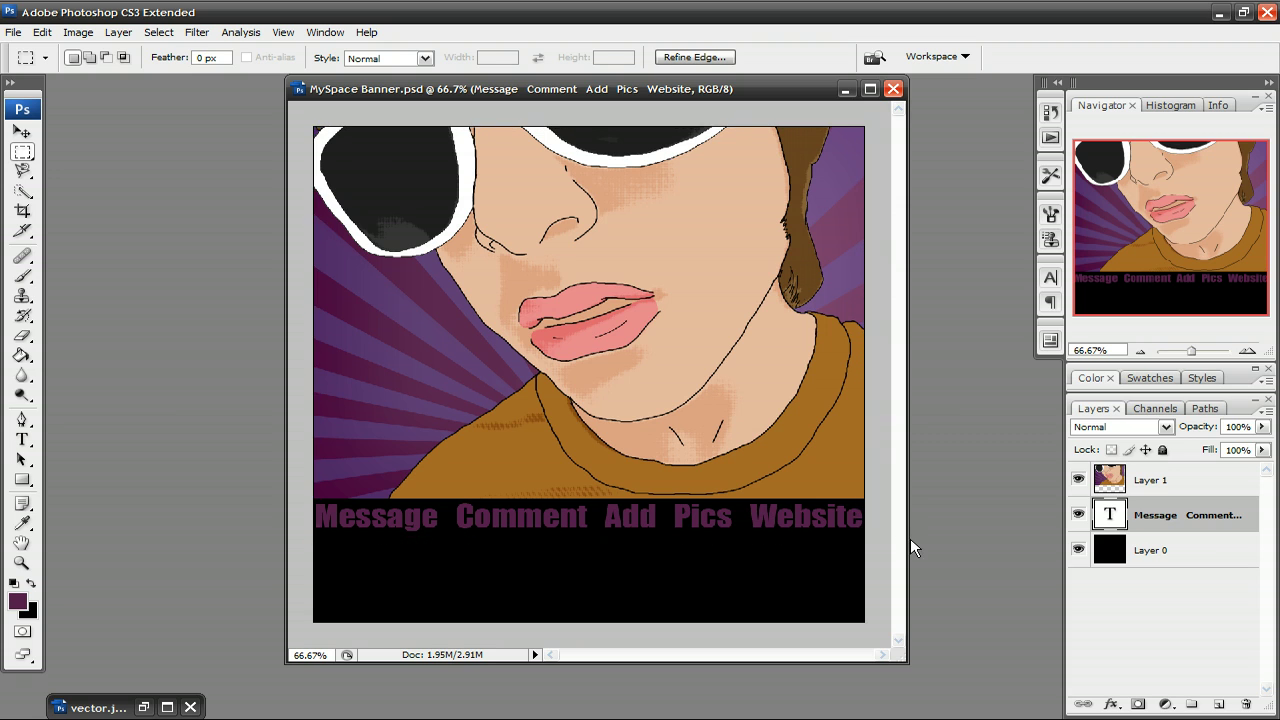
pyautogui.click(78, 32)
pyautogui.click(100, 214)
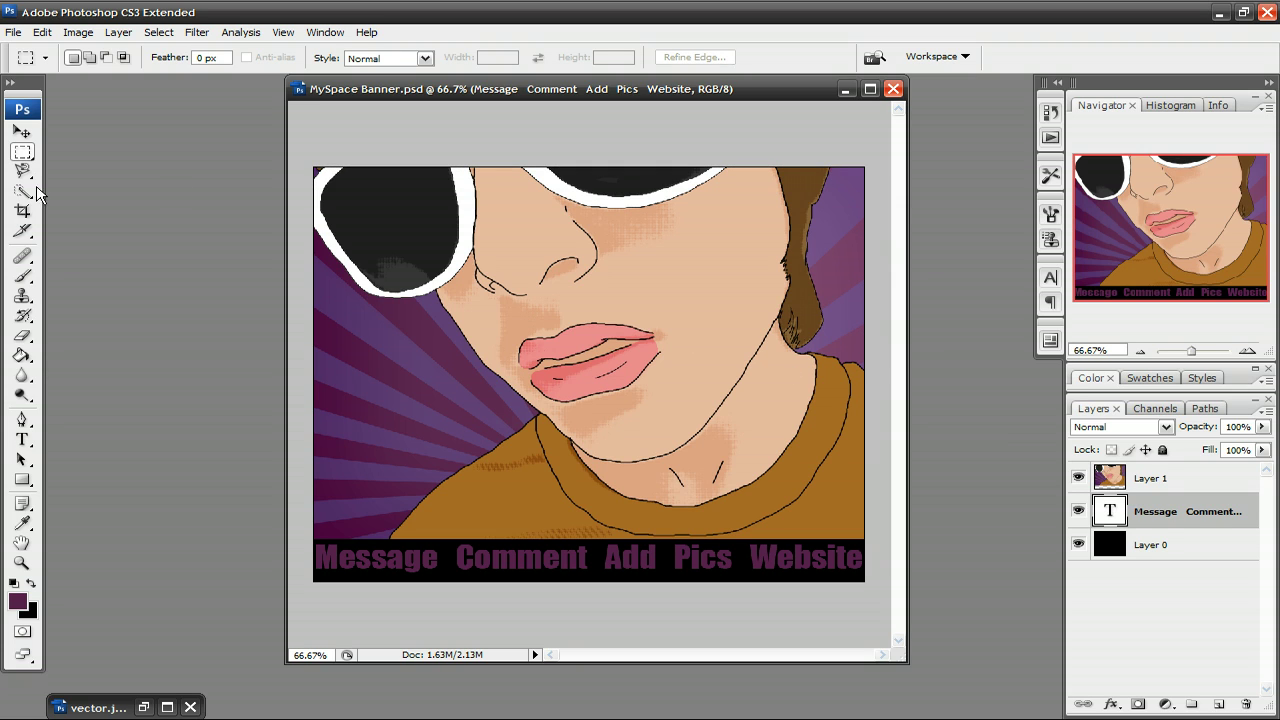
# Nudge the link text slightly down to centre it vertically in the black strip.
pyautogui.click(30, 135)
pyautogui.press('Down')
pyautogui.press('Down')
pyautogui.press('Down')
pyautogui.press('Down')
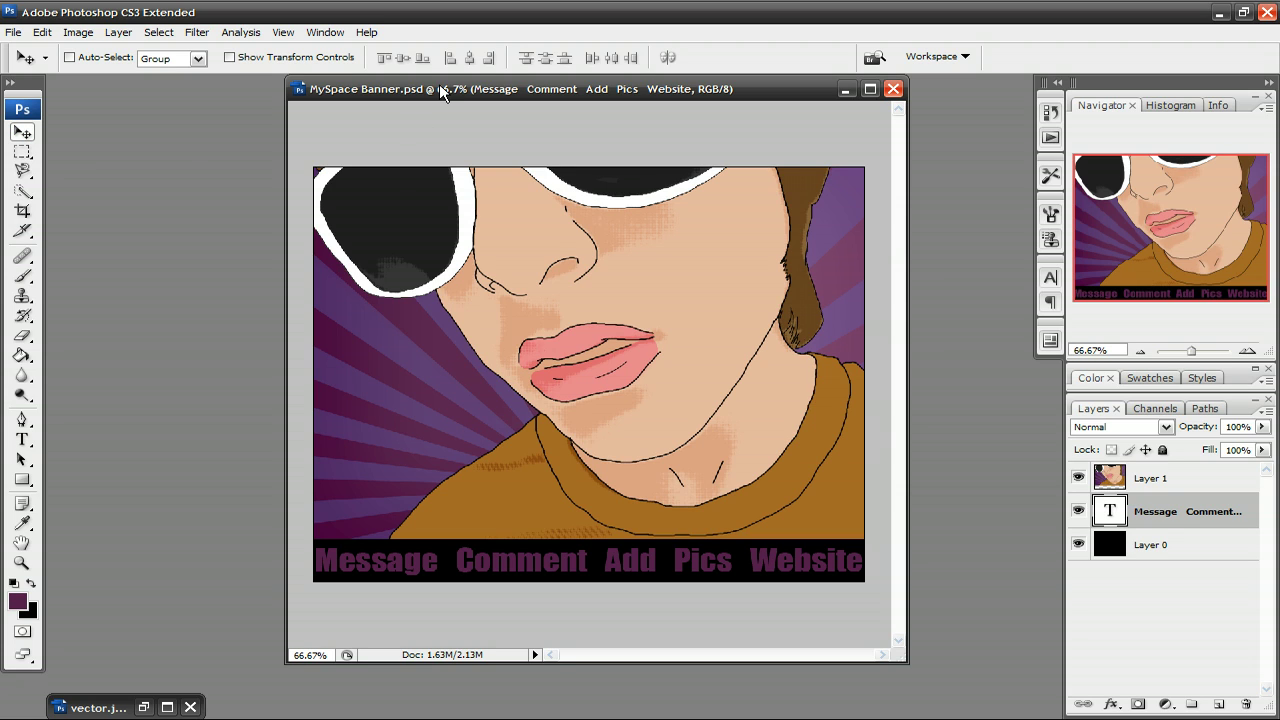
# Draw a slice of about 822 × 619 px over the whole vector image above the link text.
pyautogui.moveTo(440, 90); pyautogui.dragTo(357, 95)
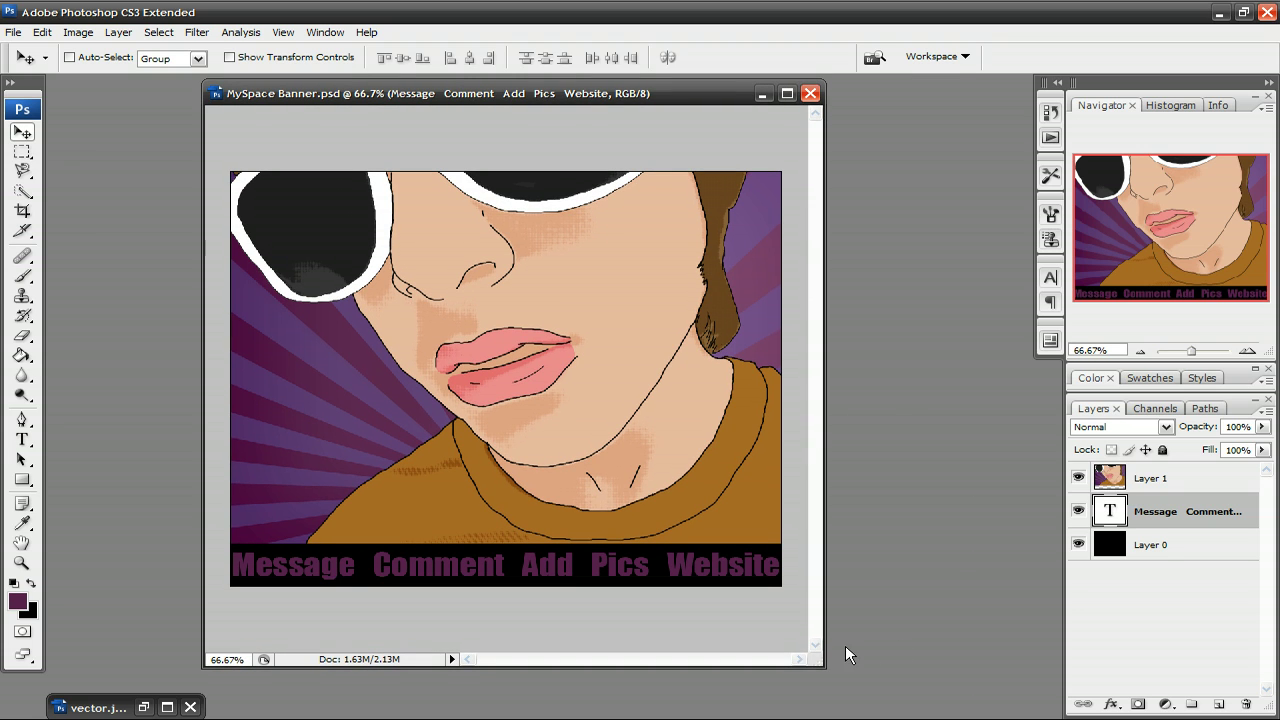
pyautogui.moveTo(822, 665); pyautogui.dragTo(838, 621)
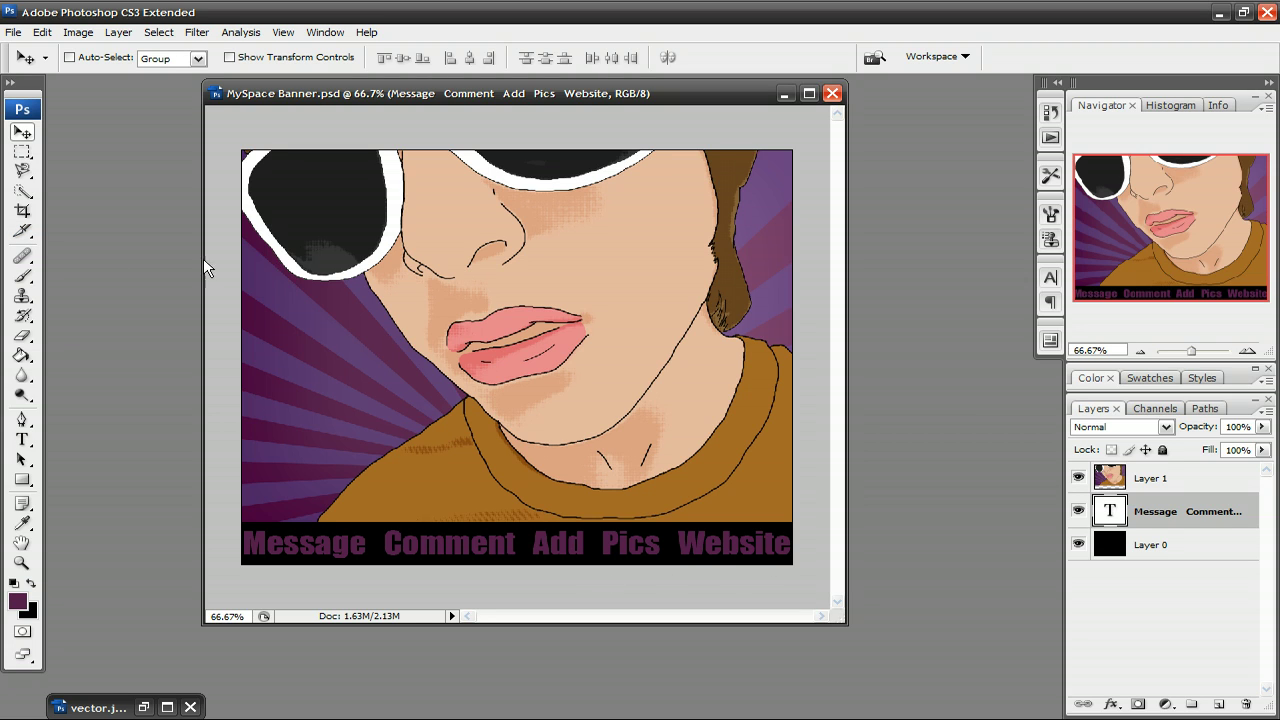
pyautogui.click(22, 230)
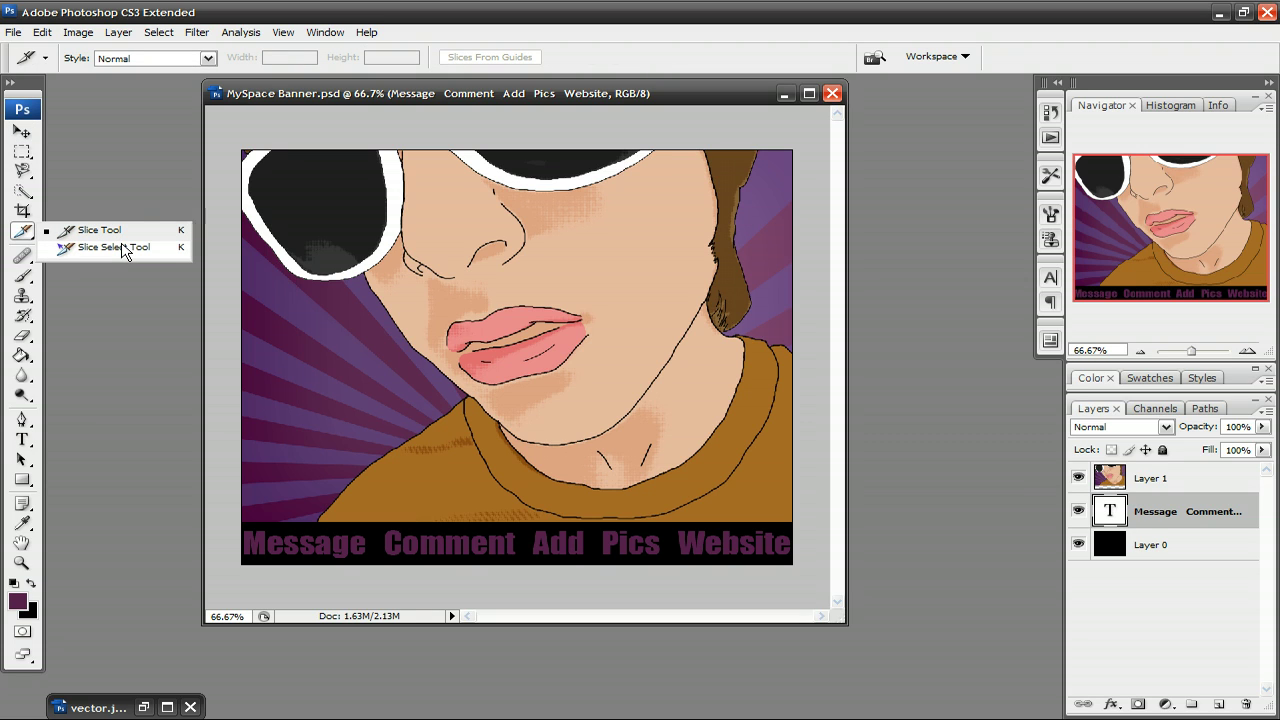
pyautogui.click(58, 232)
pyautogui.click(33, 240)
pyautogui.click(78, 249)
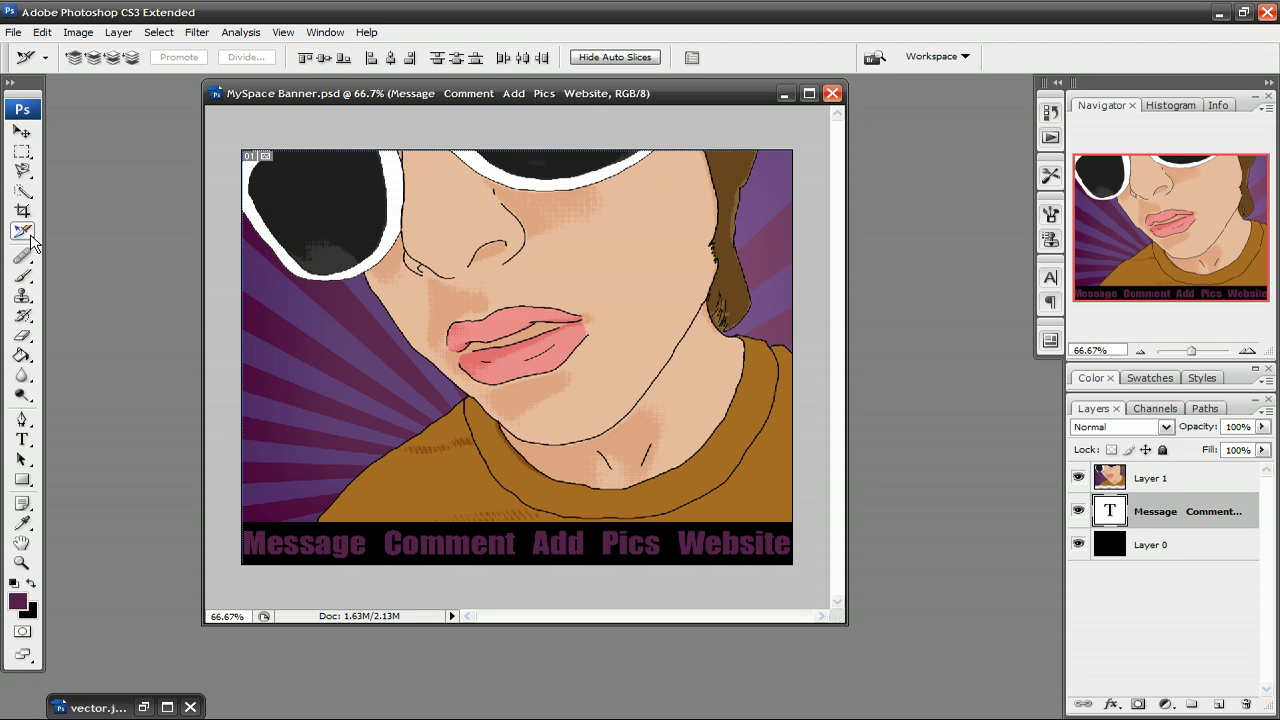
pyautogui.click(33, 240)
pyautogui.click(66, 233)
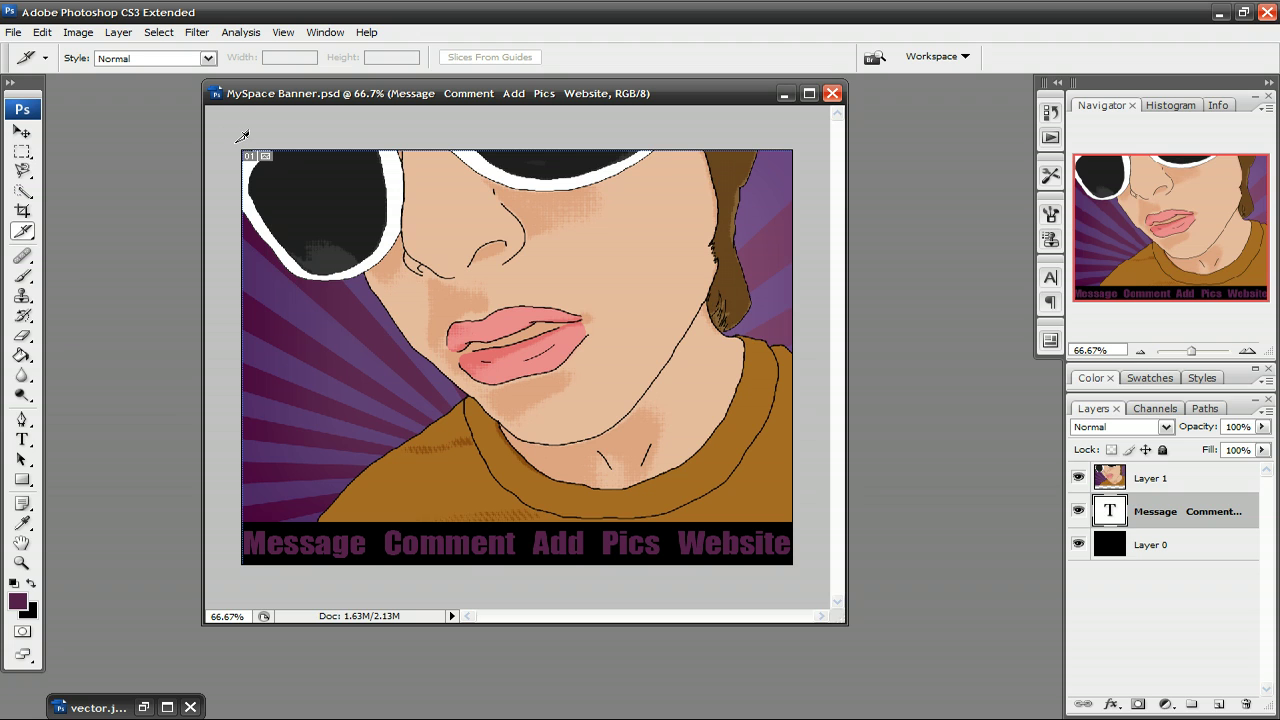
pyautogui.moveTo(242, 143); pyautogui.dragTo(793, 521)
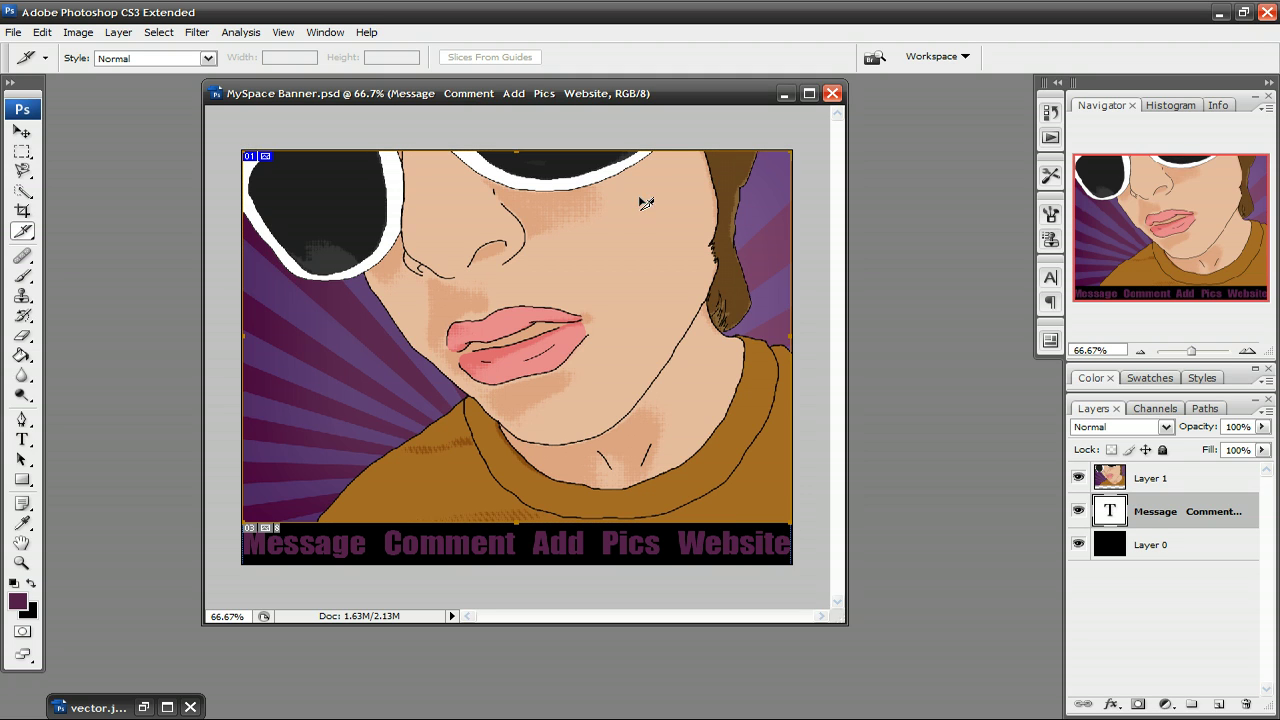
pyautogui.doubleClick(555, 297)
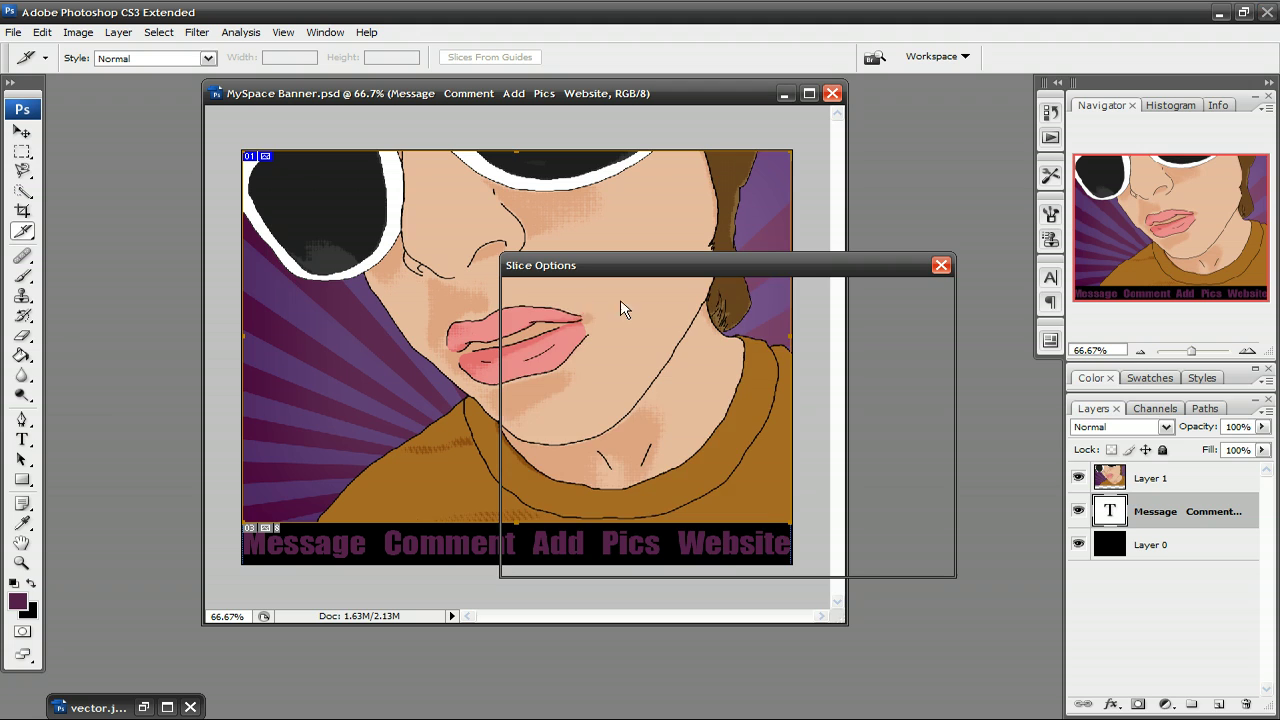
pyautogui.moveTo(750, 317); pyautogui.dragTo(608, 320)
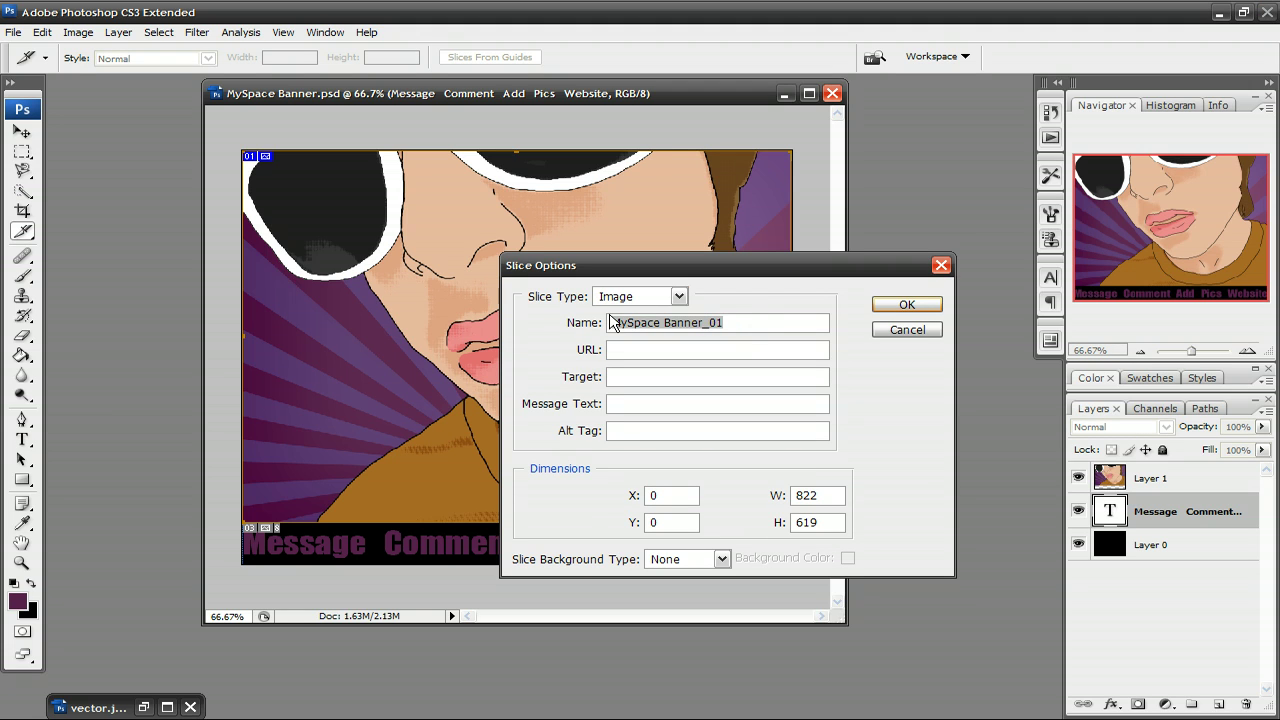
pyautogui.write('banner')
pyautogui.press('Tab')
pyautogui.write('http:')
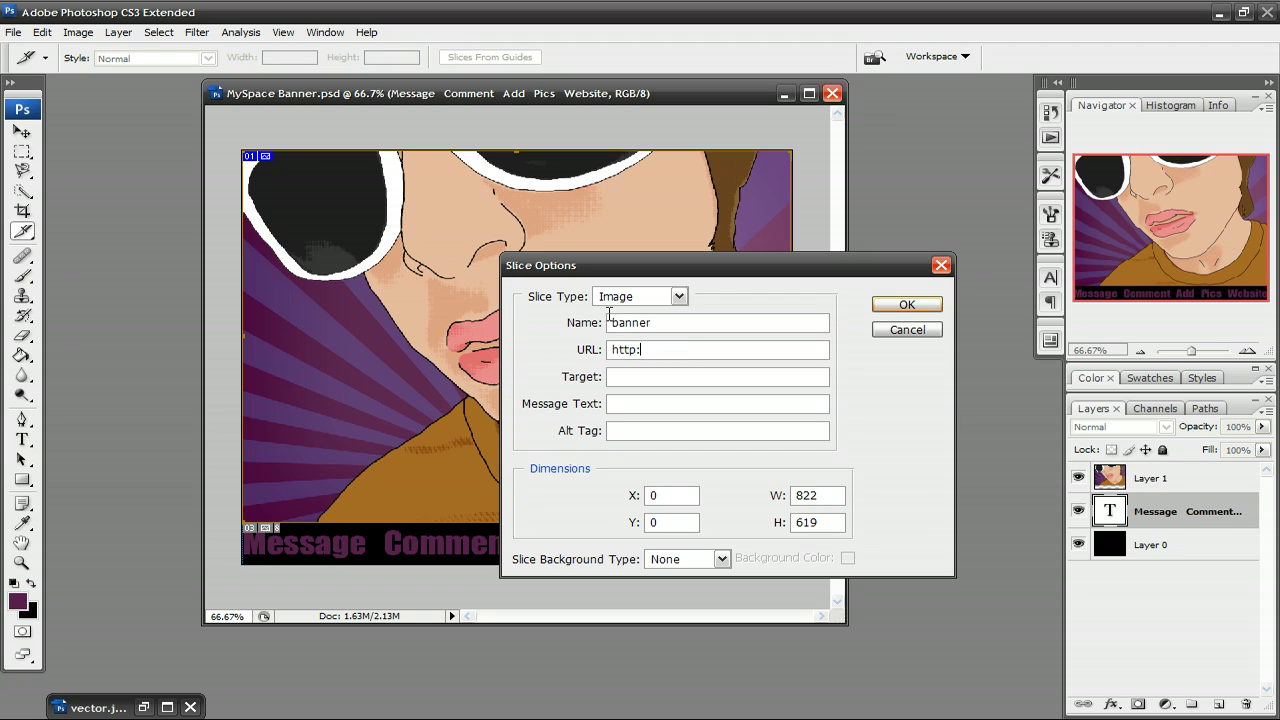
pyautogui.write('//octogfx.com')
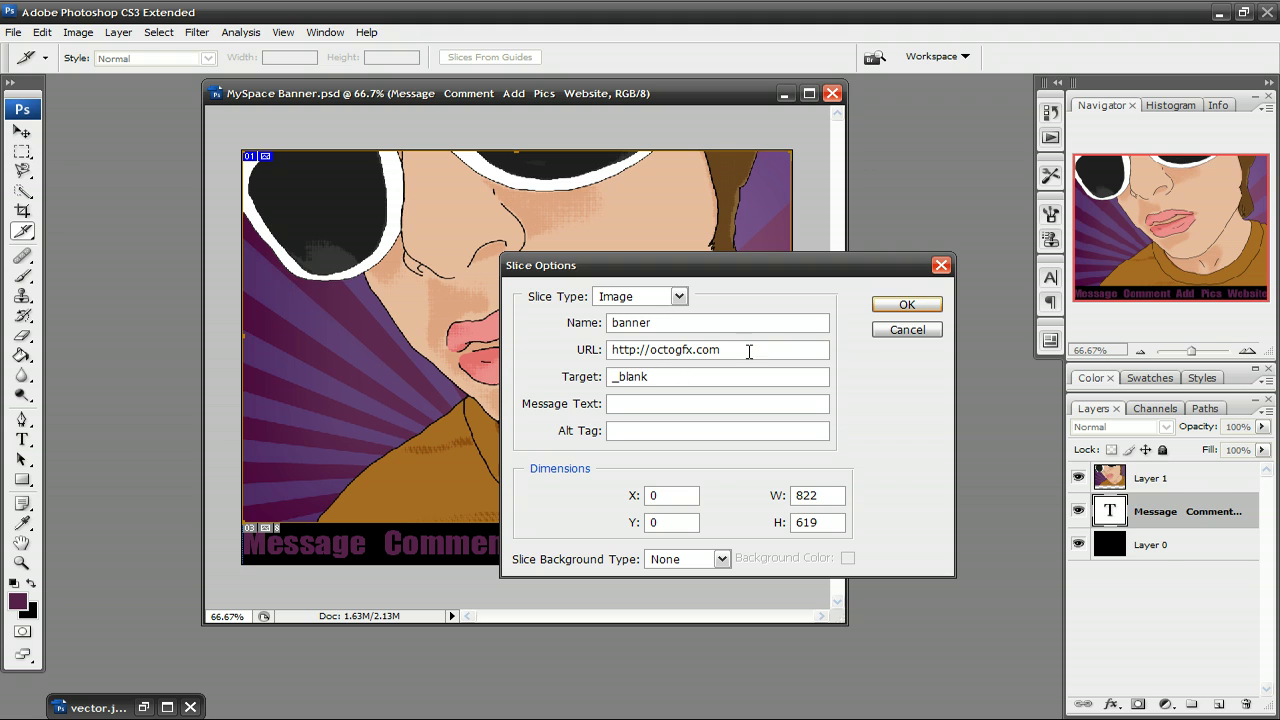
pyautogui.click(905, 304)
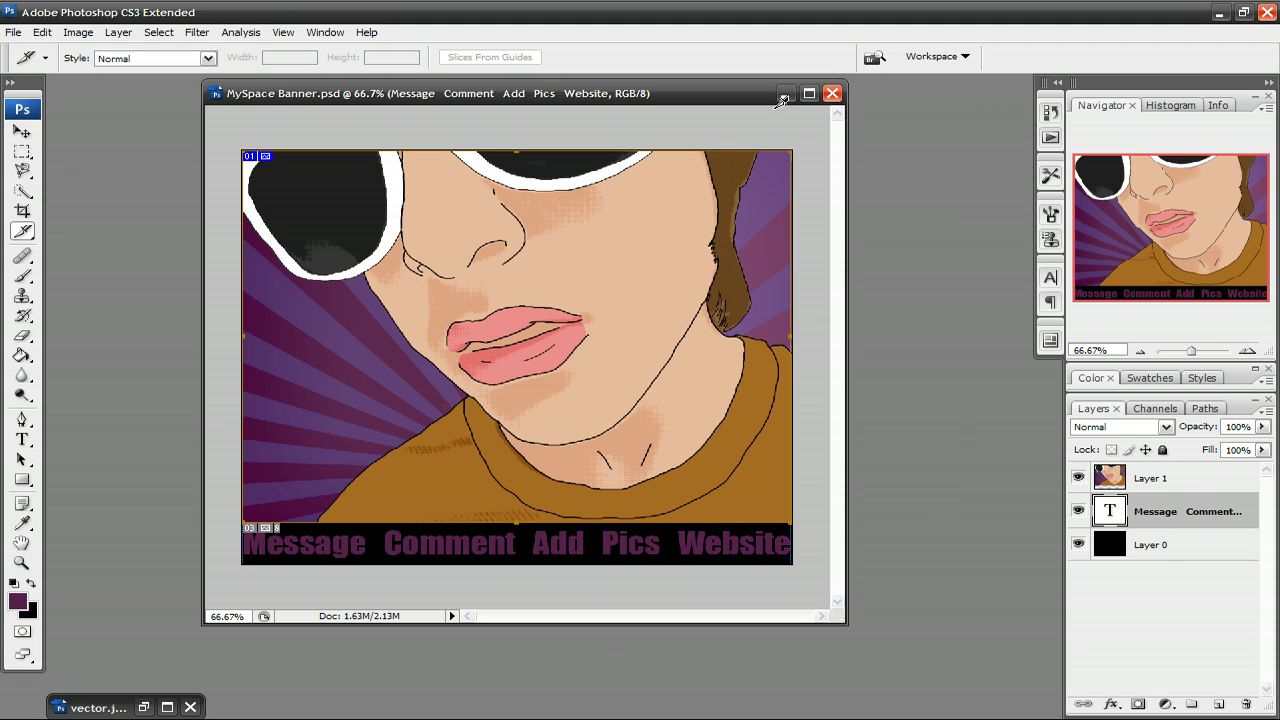
# Draw a slice of about 201 × 70 px around the word "Message" and name it "message".
pyautogui.click(812, 94)
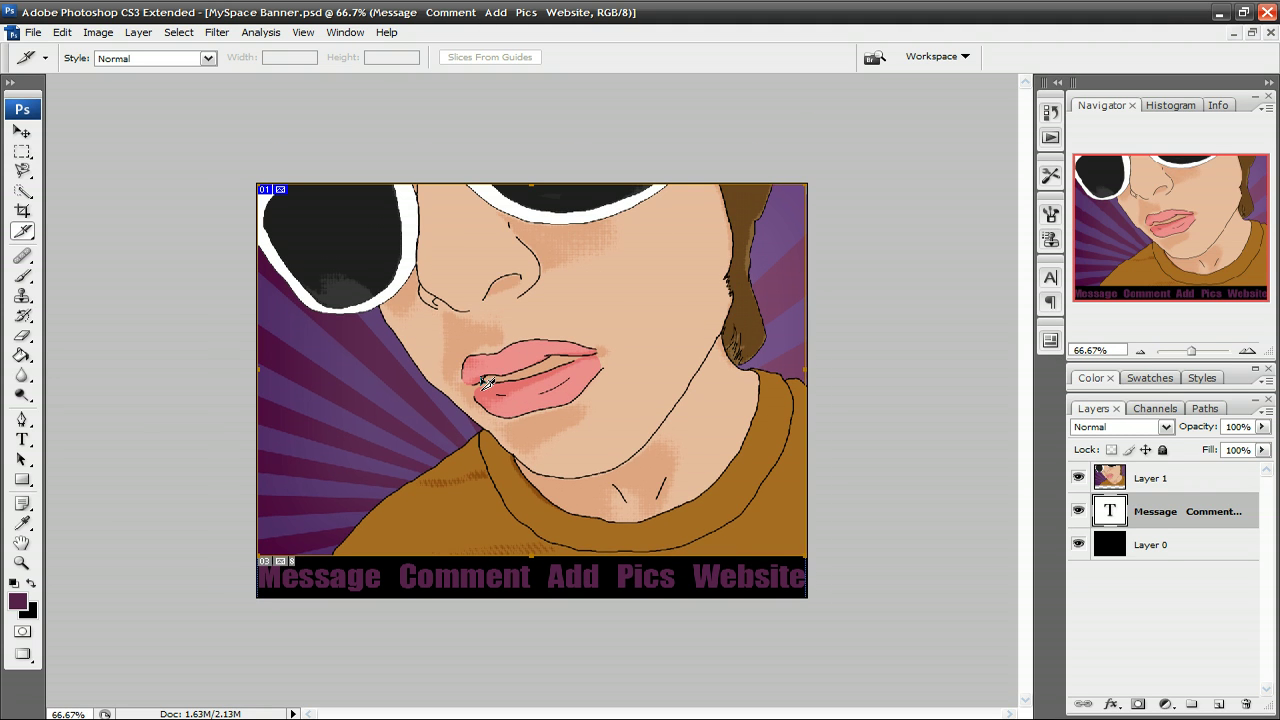
pyautogui.hotkey('ctrl', '0')
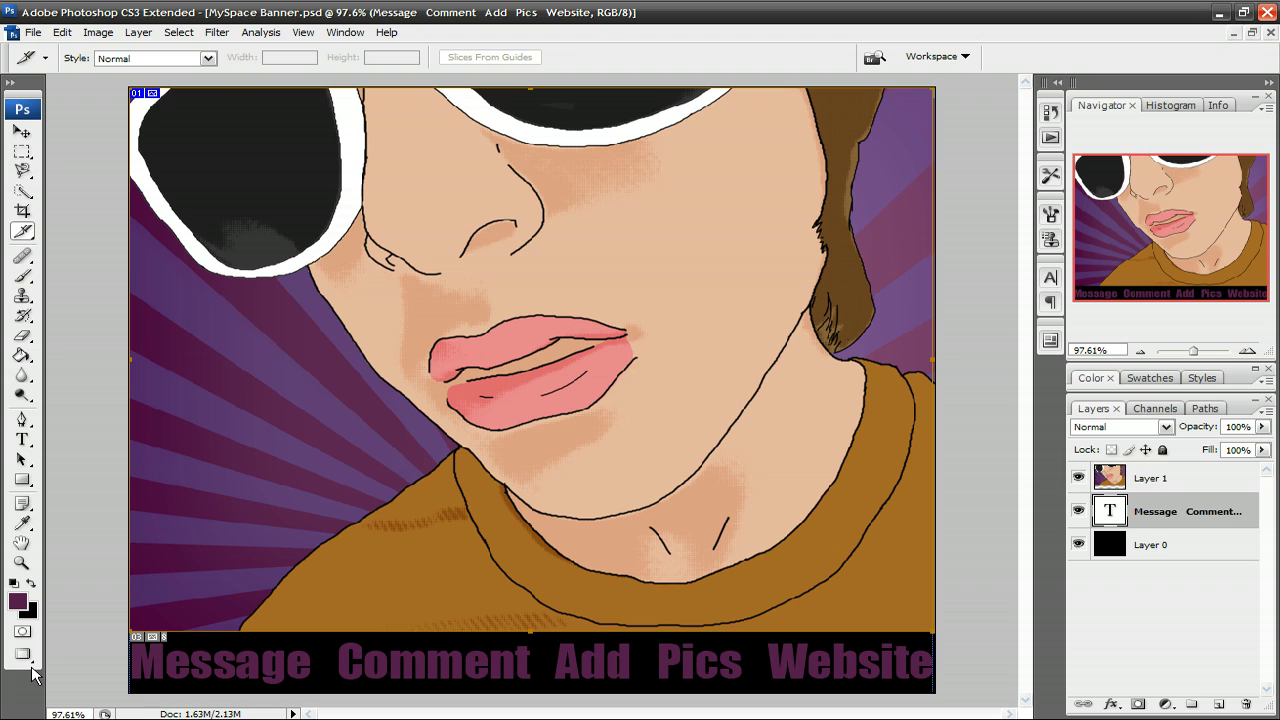
pyautogui.click(325, 636)
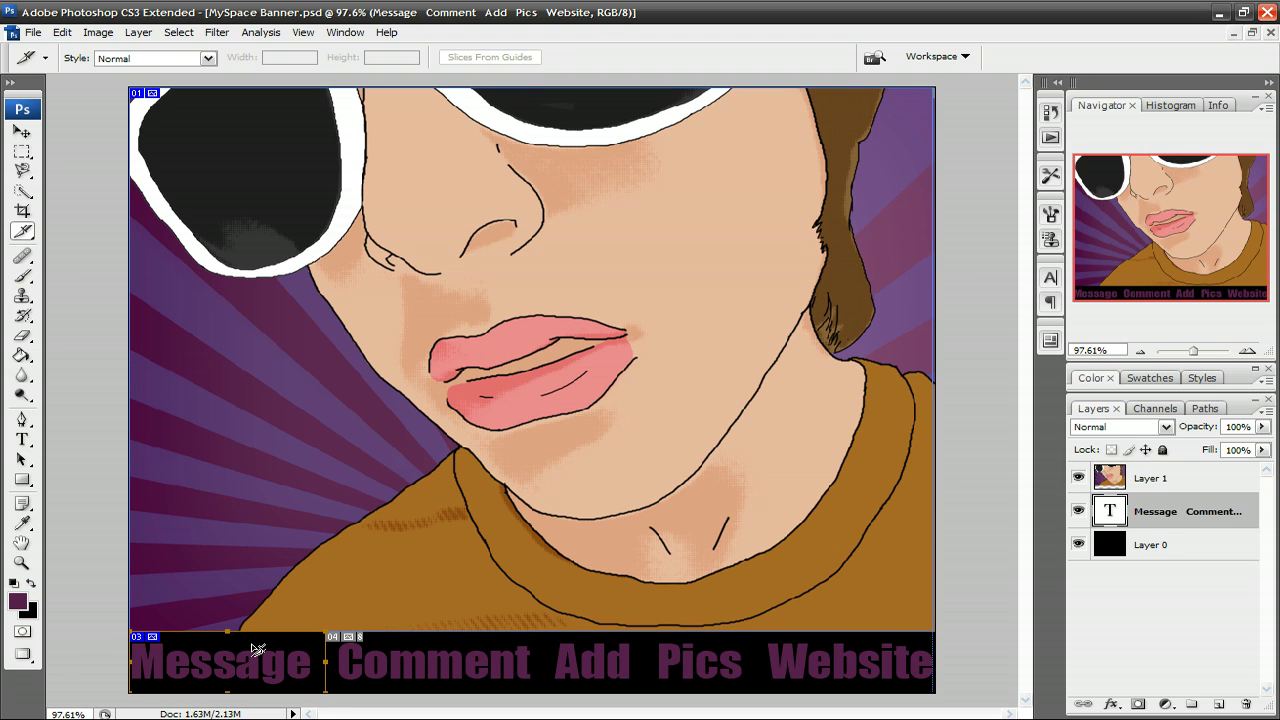
pyautogui.doubleClick(257, 650)
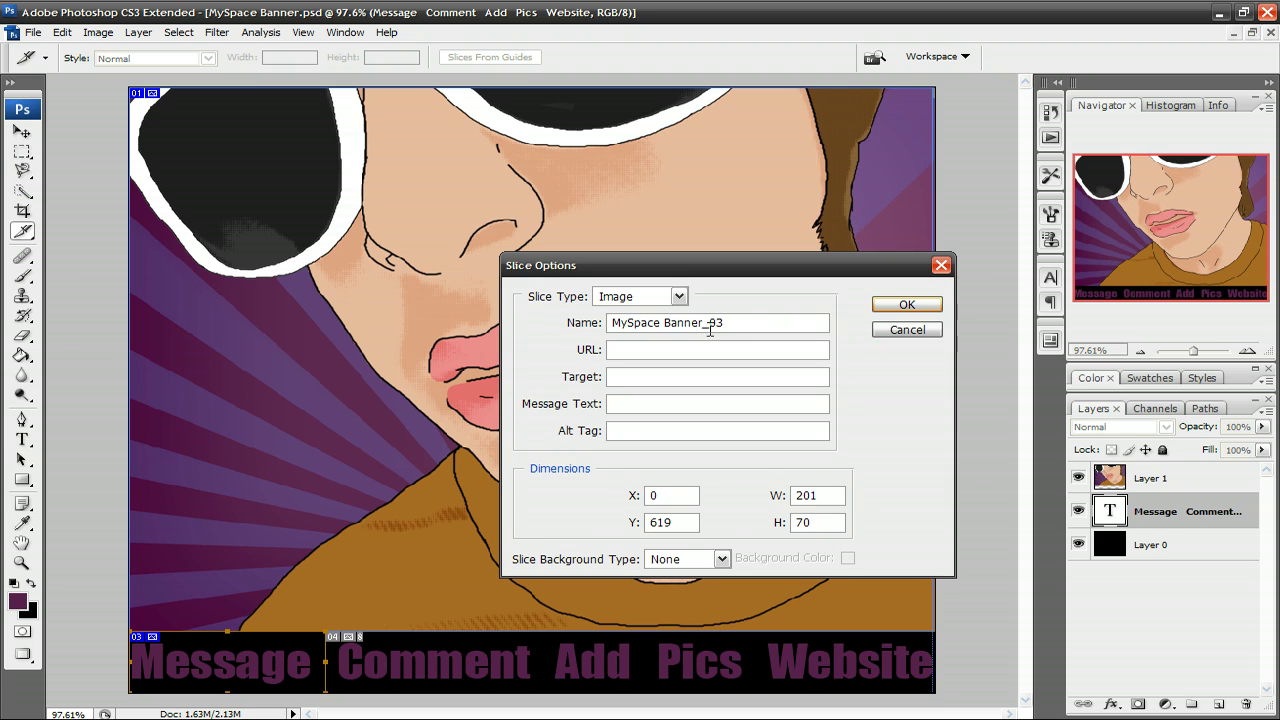
pyautogui.moveTo(768, 324); pyautogui.dragTo(622, 322)
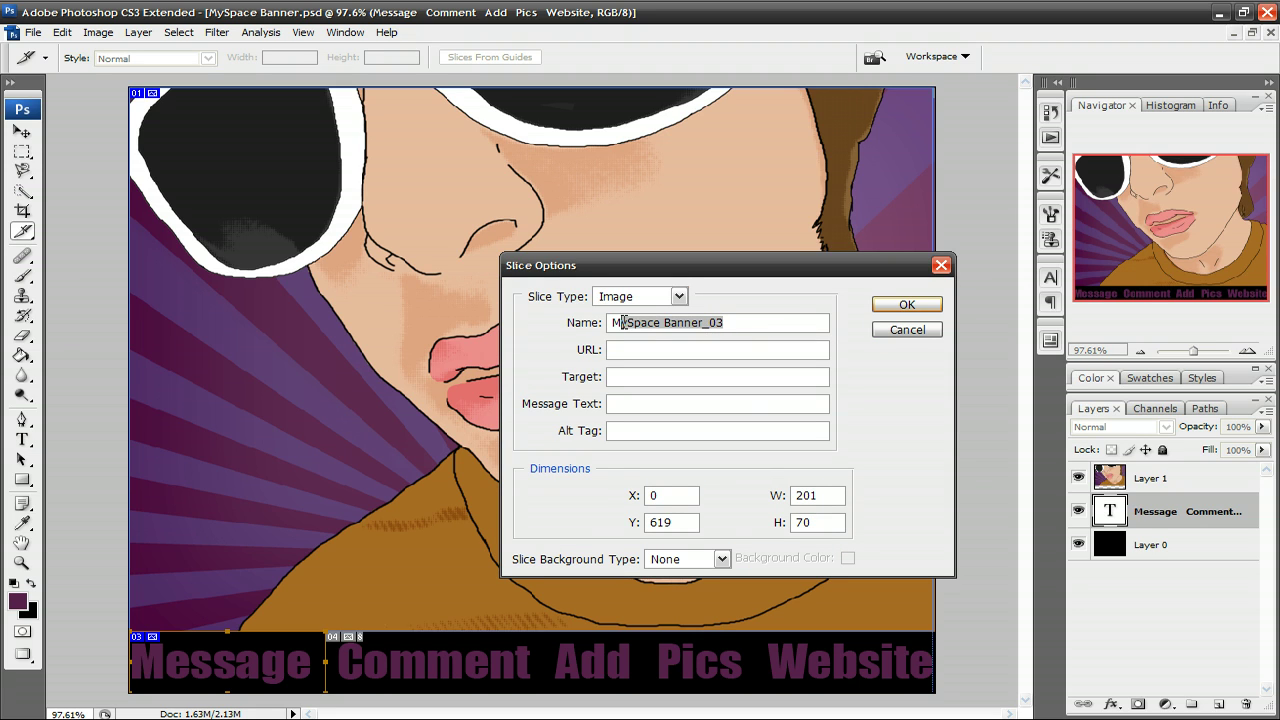
pyautogui.write('message')
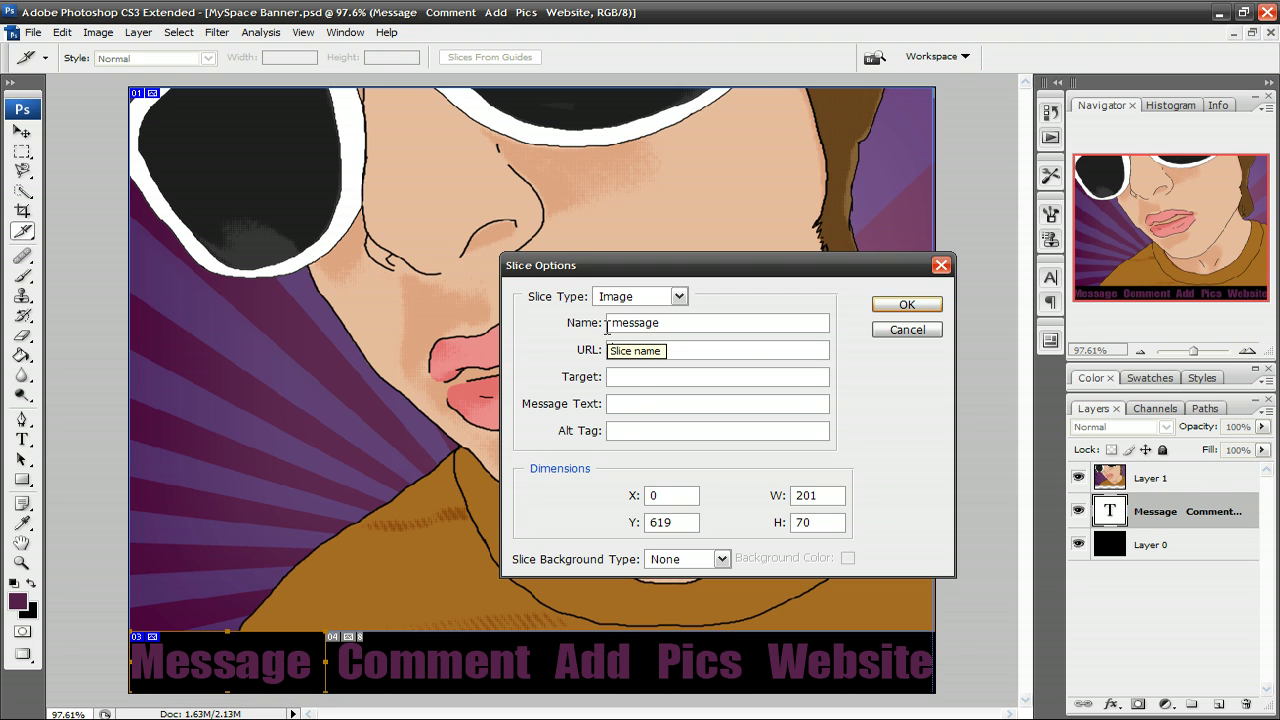
# Switch to Firefox, open the MySpace profile in a new tab and follow the MESSAGE link in its contact table.
pyautogui.click(258, 707)
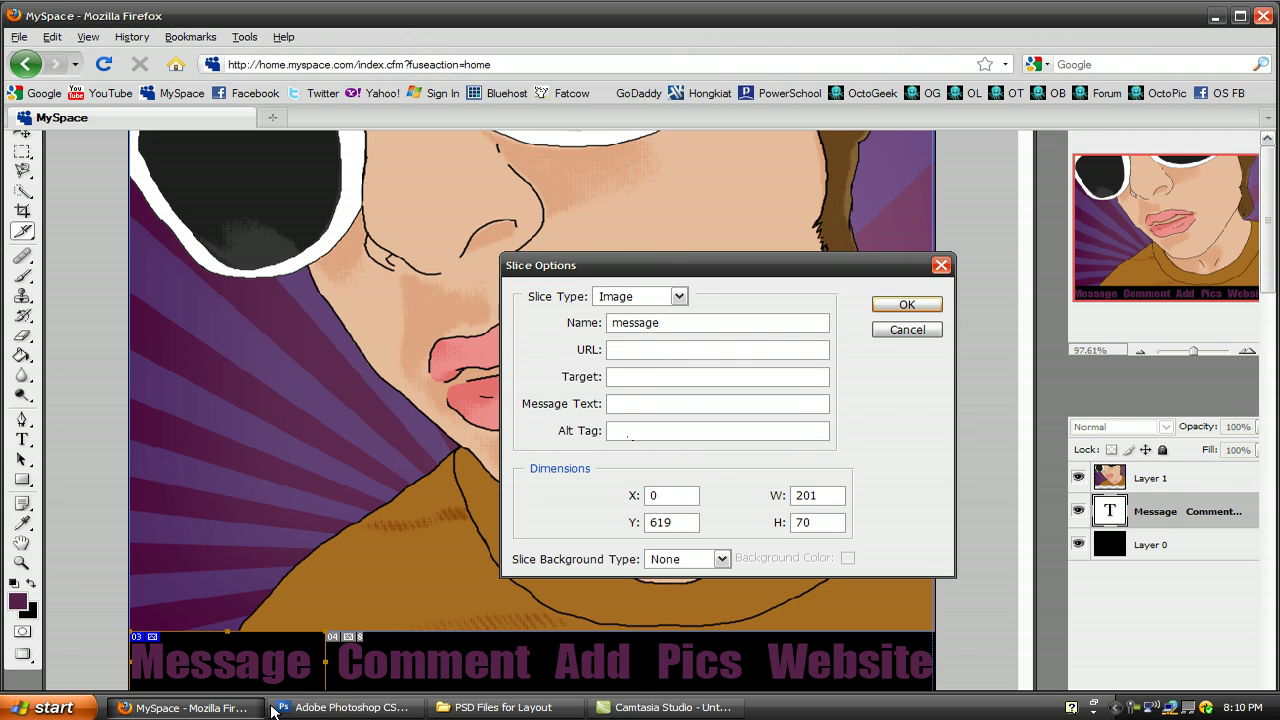
pyautogui.click(226, 710)
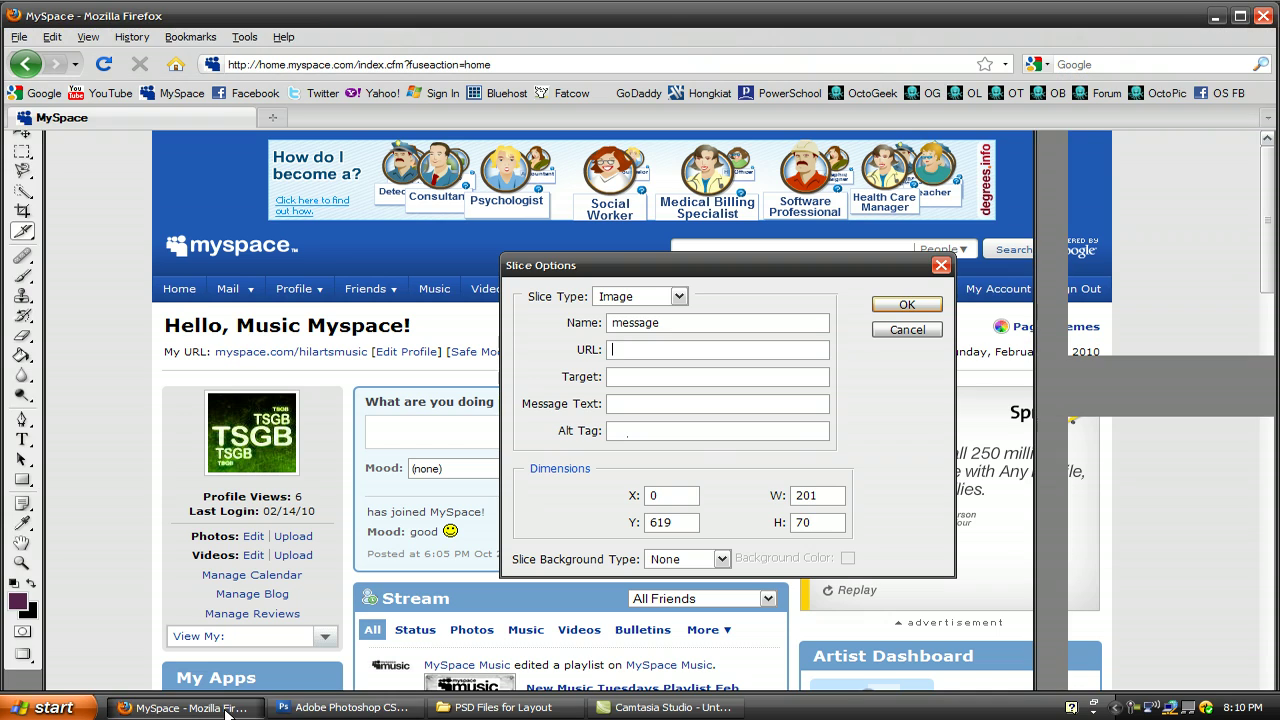
pyautogui.rightClick(307, 298)
pyautogui.click(320, 311)
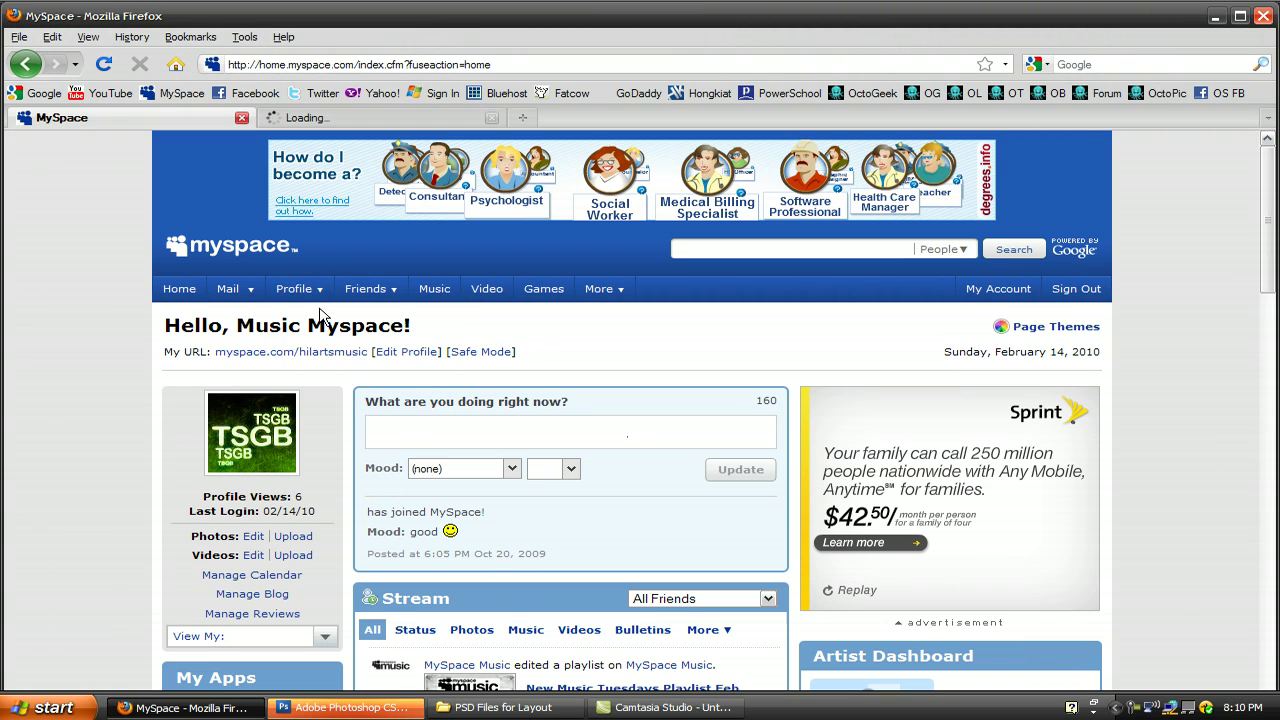
pyautogui.hotkey('ctrl', 'Tab')
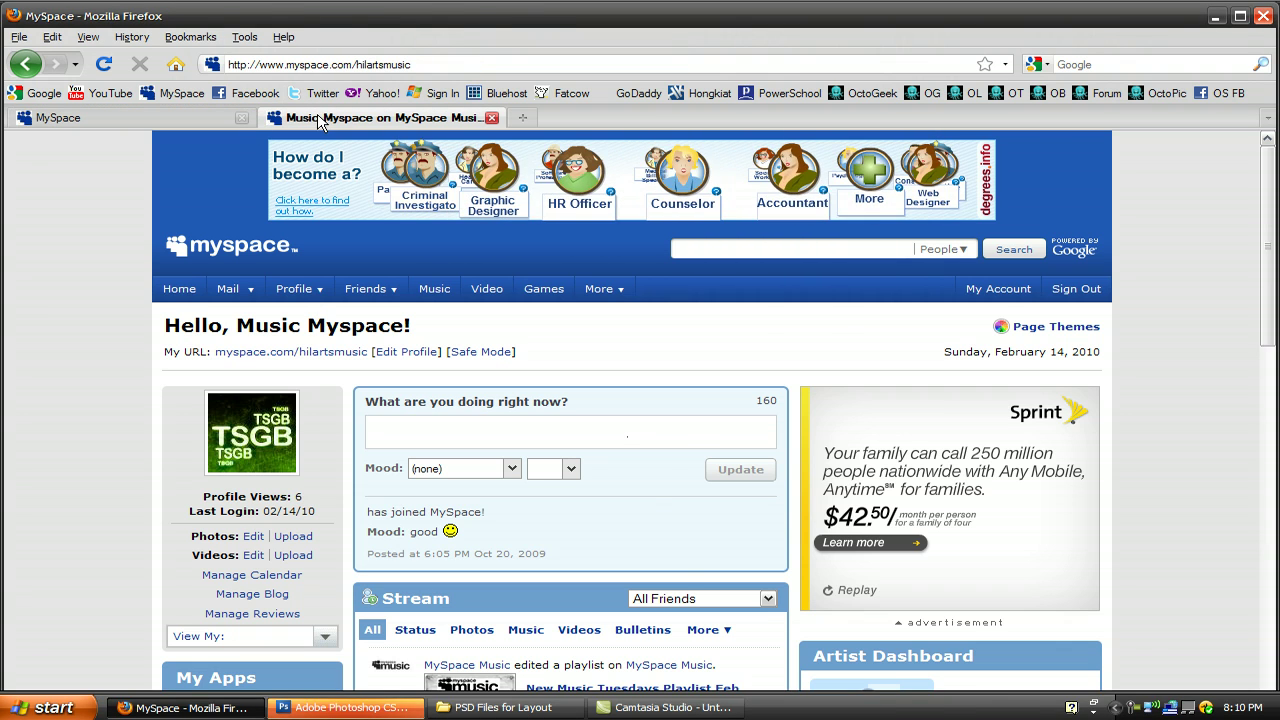
pyautogui.click(180, 708)
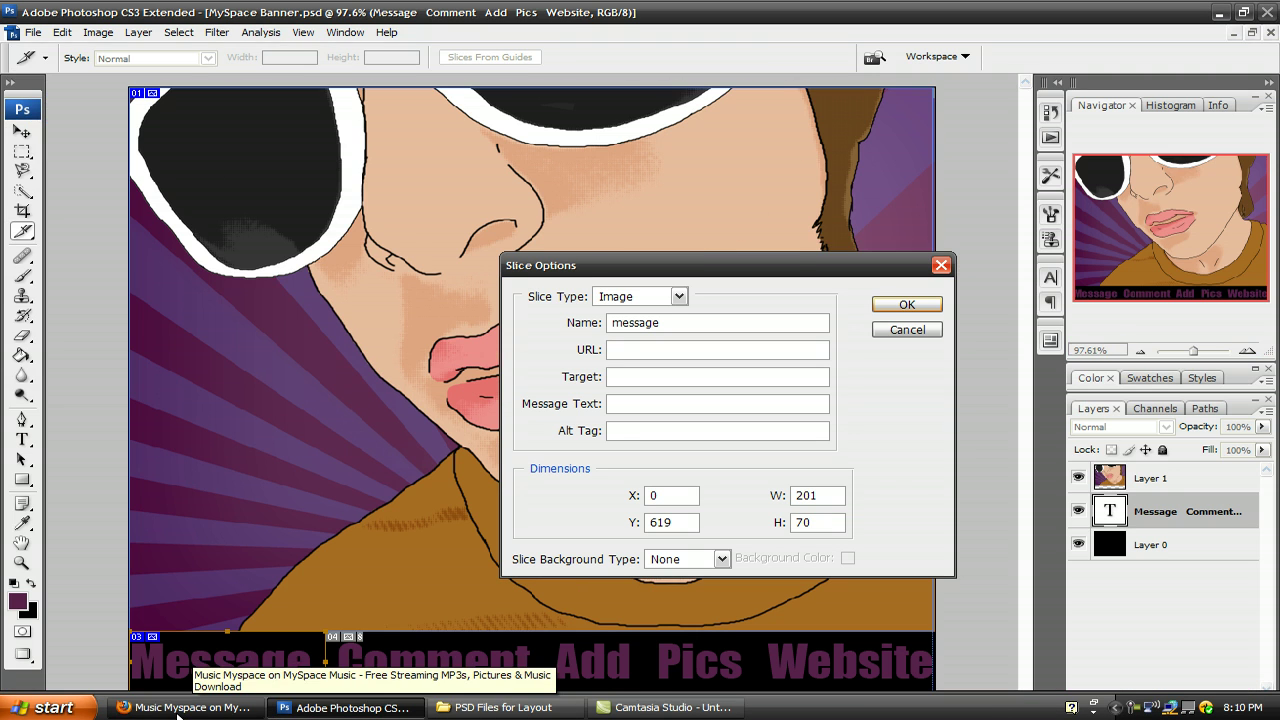
pyautogui.click(178, 714)
pyautogui.scroll(-5, 86, 420)
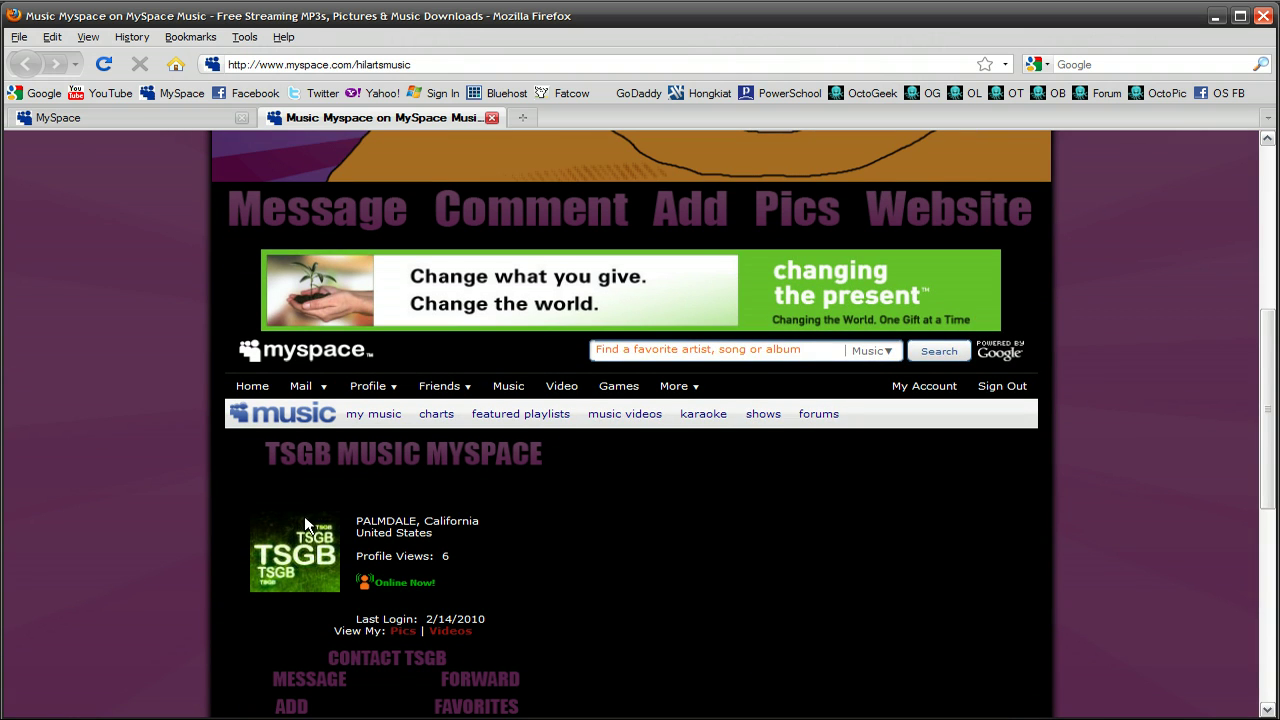
pyautogui.scroll(-4, 328, 580)
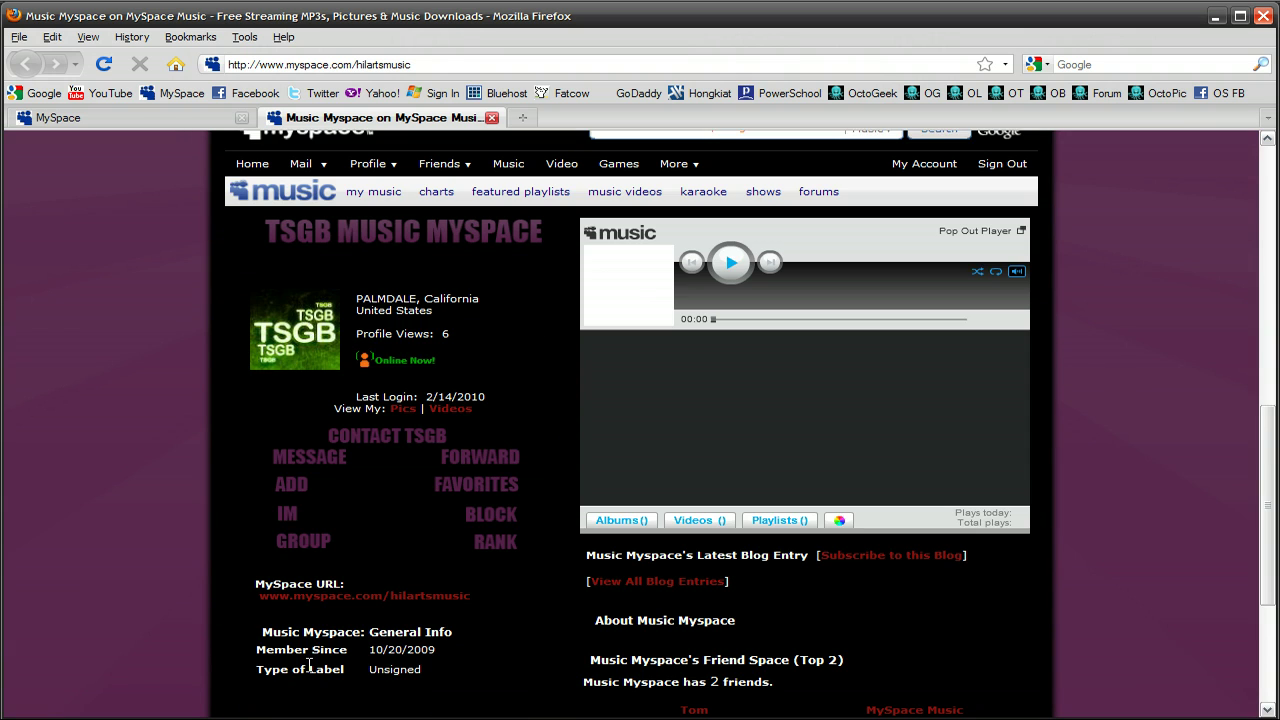
pyautogui.click(314, 458)
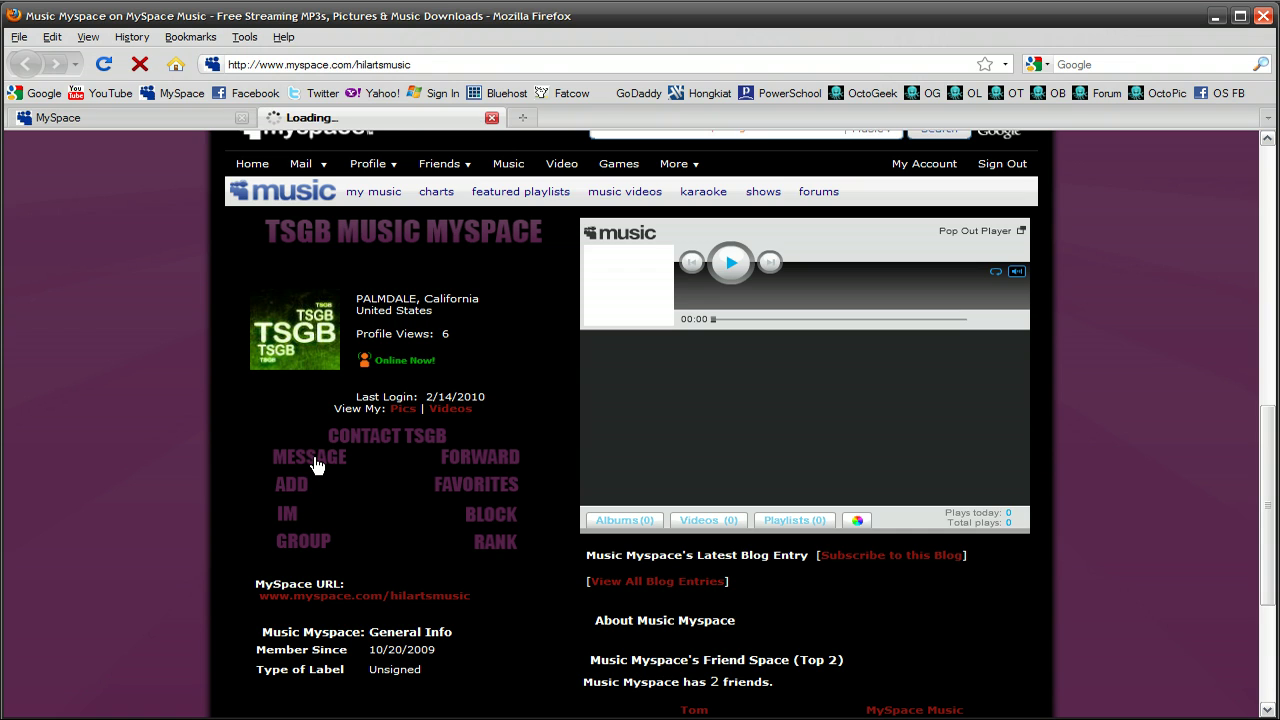
# Copy the compose-message page address into the "message" slice's URL in Photoshop and set its target to _blank.
pyautogui.click(368, 63)
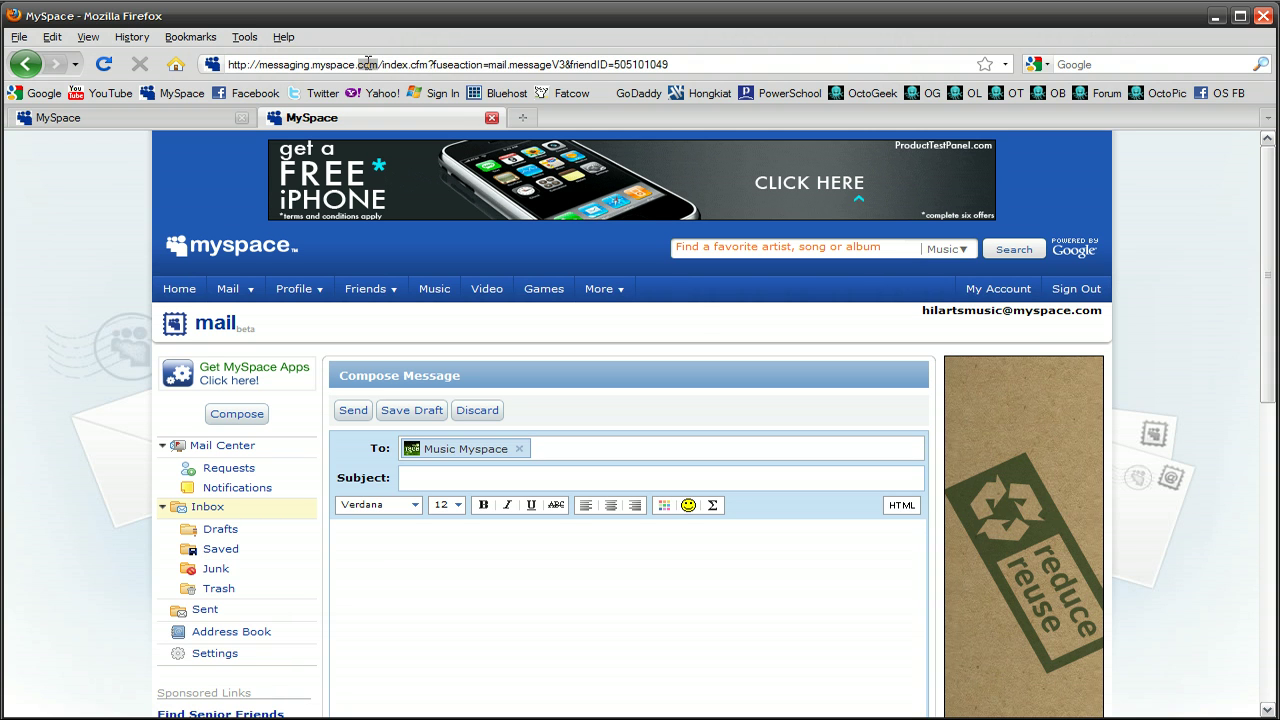
pyautogui.click(368, 63)
pyautogui.click(360, 705)
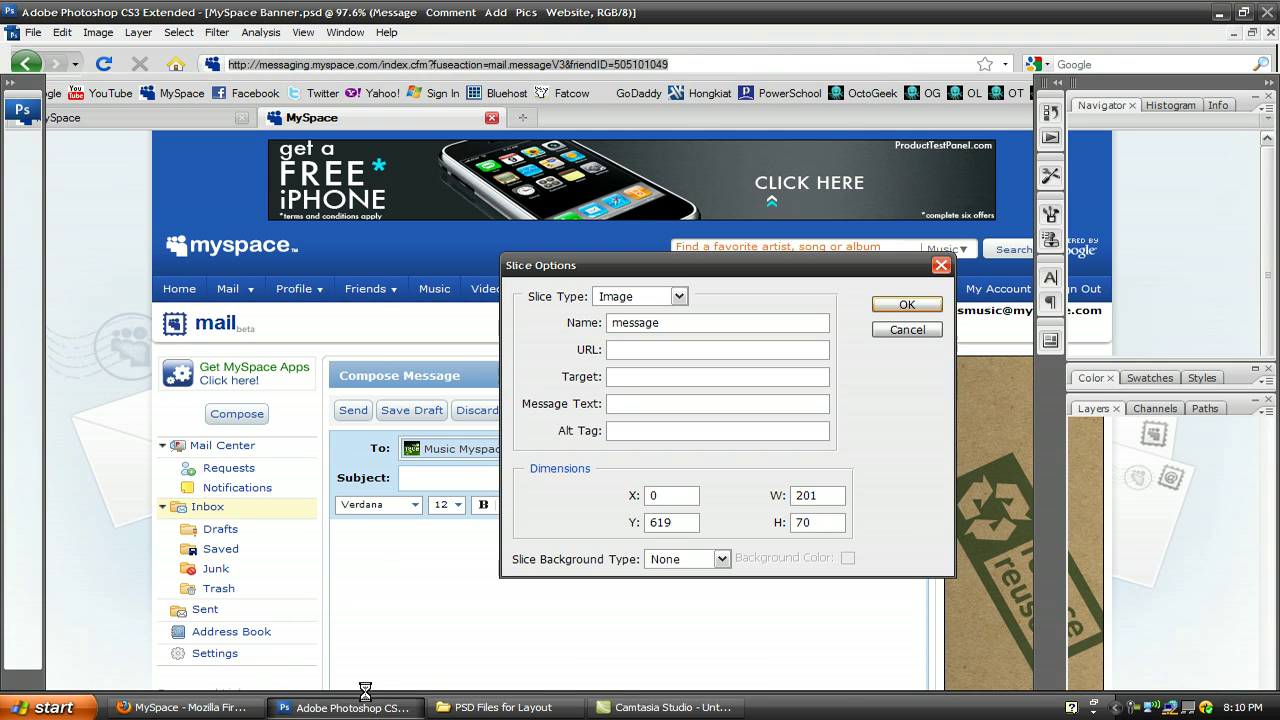
pyautogui.click(654, 348)
pyautogui.hotkey('ctrl', 'v')
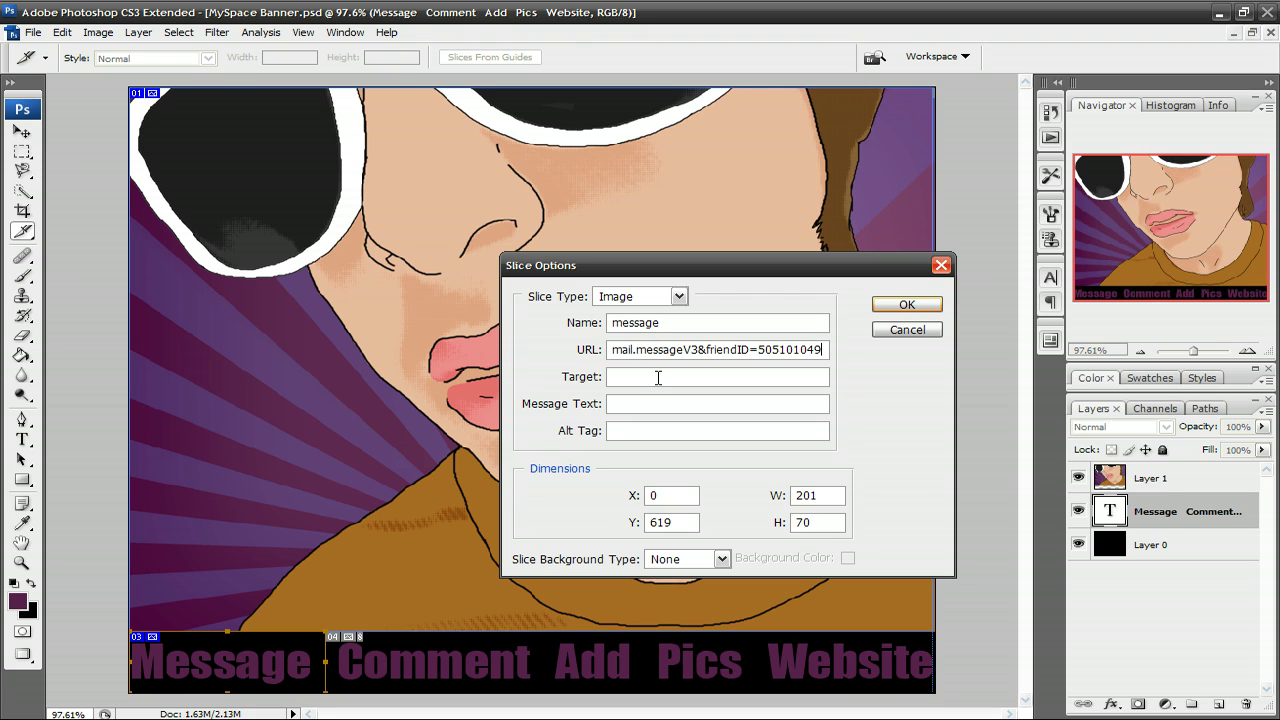
pyautogui.write('_blank')
pyautogui.click(894, 305)
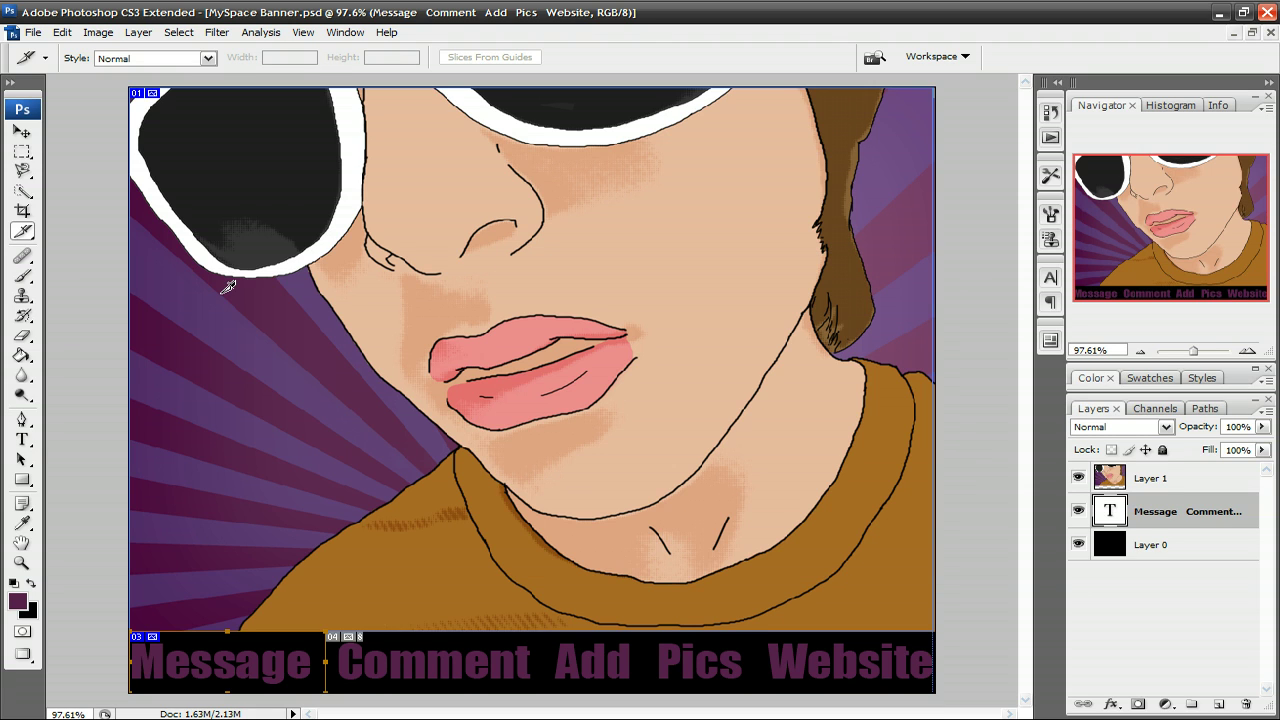
# Draw 70 px high slices around "Comment", "Add", "Pics" and "Website", about 221, 103, 114 and 186 px wide.
pyautogui.moveTo(333, 697); pyautogui.dragTo(545, 617)
pyautogui.moveTo(549, 695); pyautogui.dragTo(645, 626)
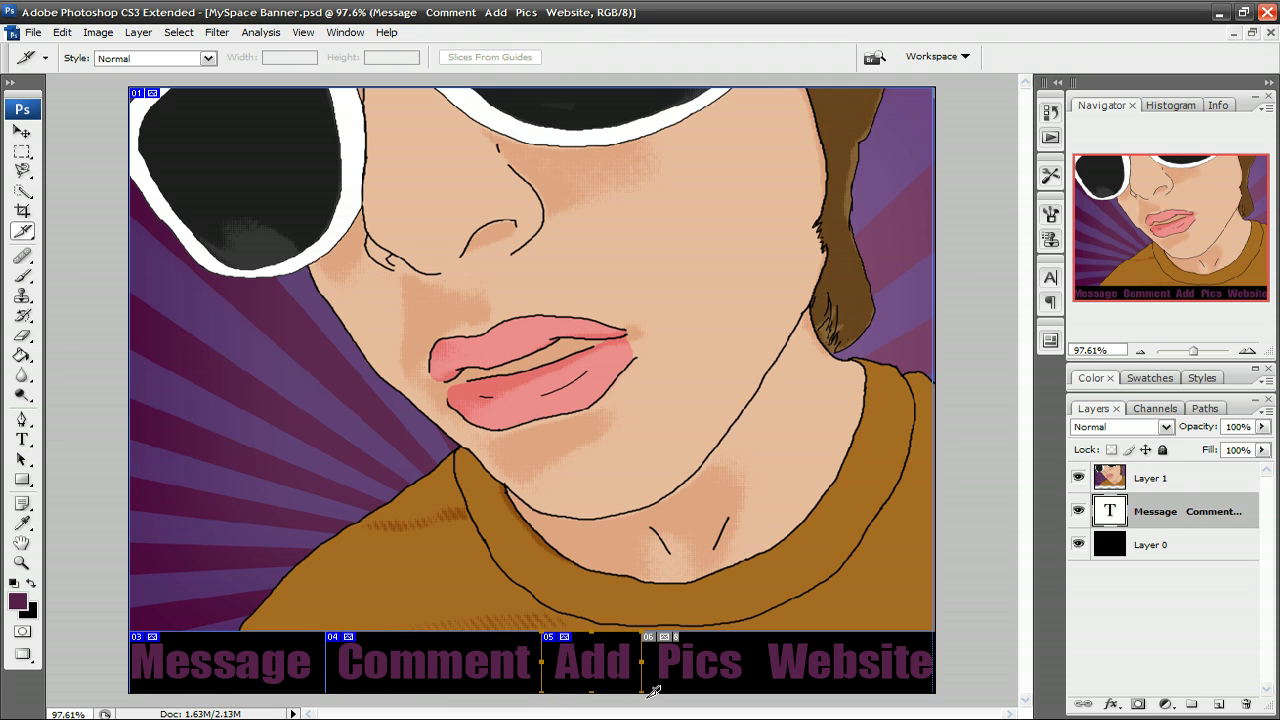
pyautogui.moveTo(653, 690); pyautogui.dragTo(755, 628)
pyautogui.moveTo(765, 692); pyautogui.dragTo(955, 627)
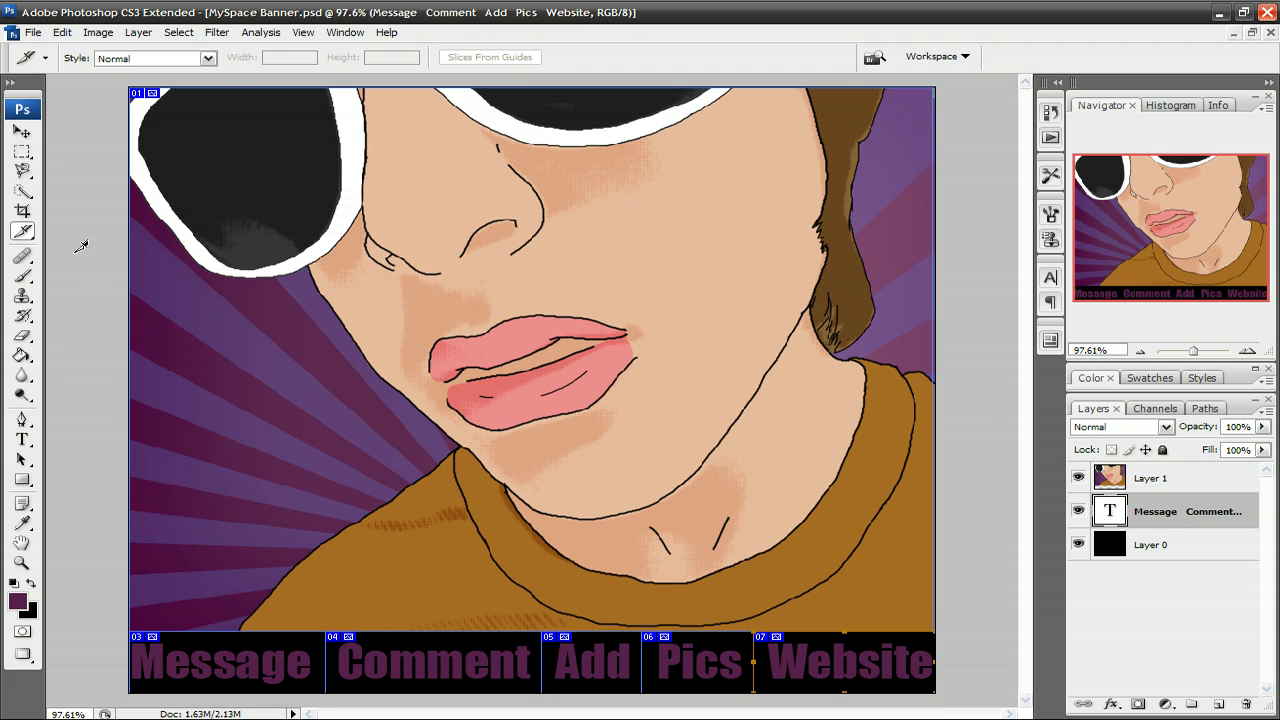
# Use the Slice Select Tool to name the slice around the word "Comment" "comment".
pyautogui.click(22, 231)
pyautogui.click(100, 247)
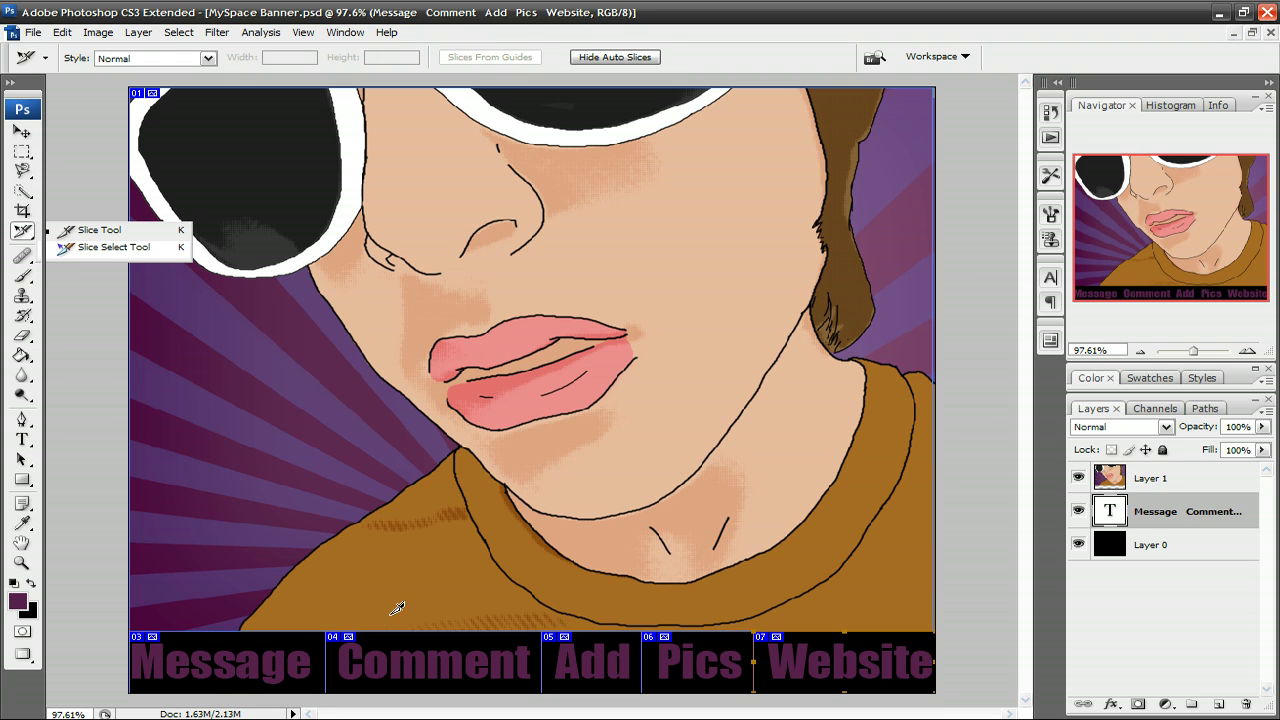
pyautogui.doubleClick(414, 665)
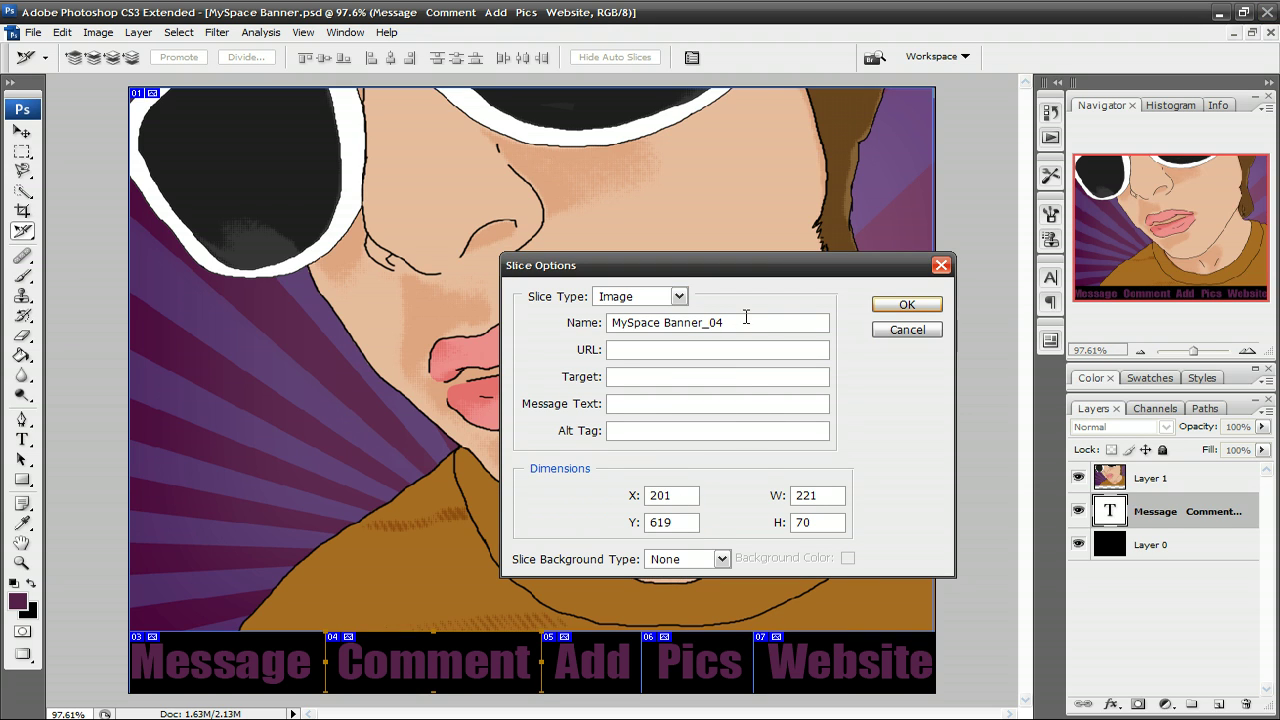
pyautogui.moveTo(746, 317); pyautogui.dragTo(445, 340)
pyautogui.write('cm')
pyautogui.press('BackSpace')
pyautogui.write('omment')
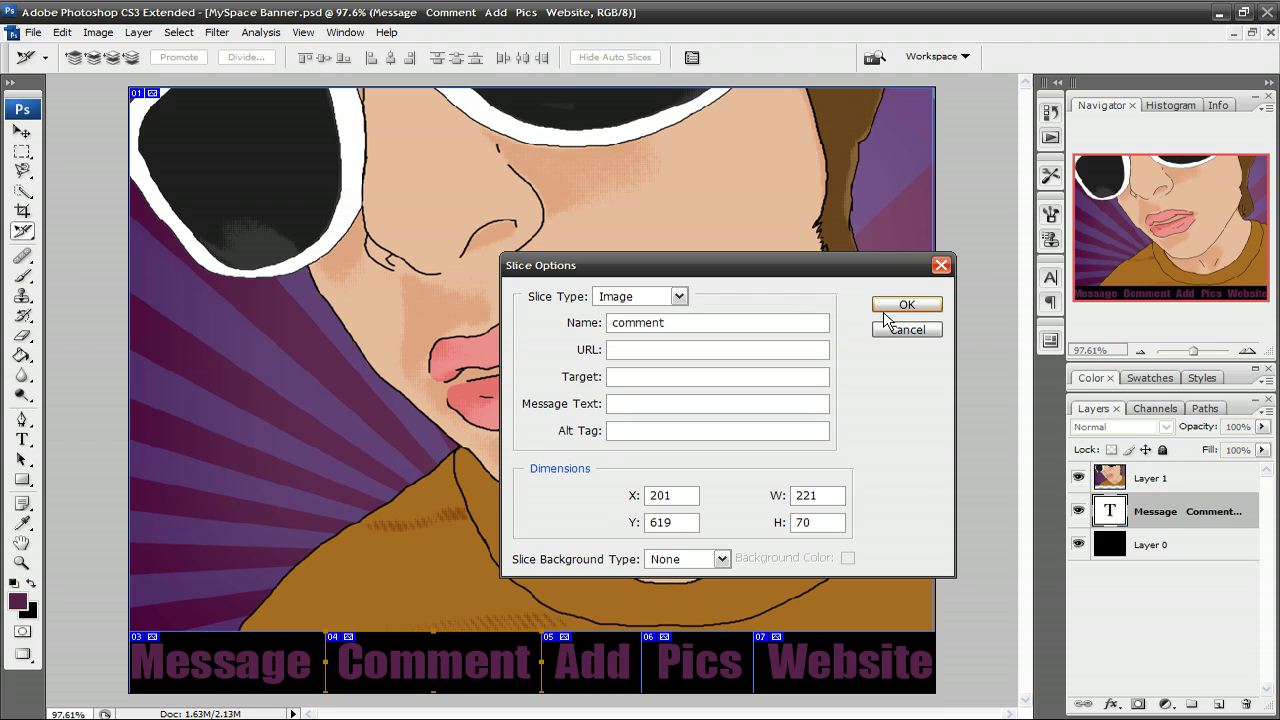
pyautogui.click(903, 306)
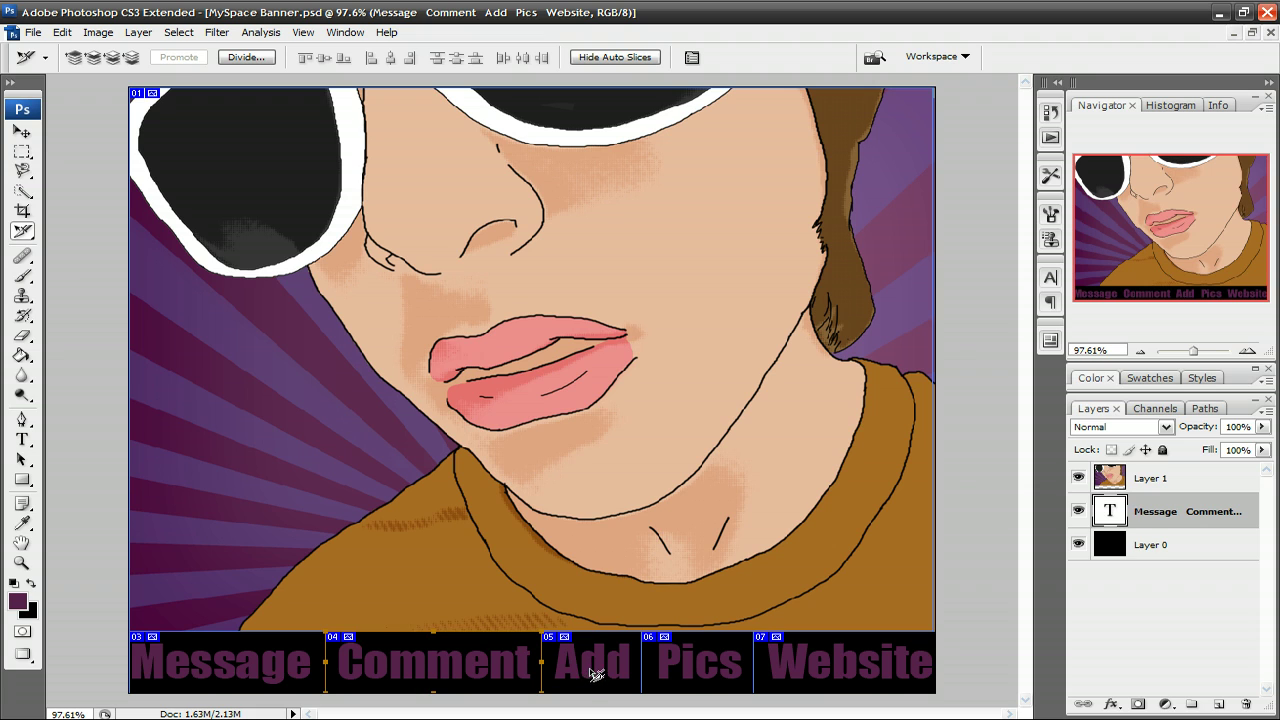
# Name the slice around "Add" "add" and the slice around "Pics" "pics".
pyautogui.doubleClick(597, 671)
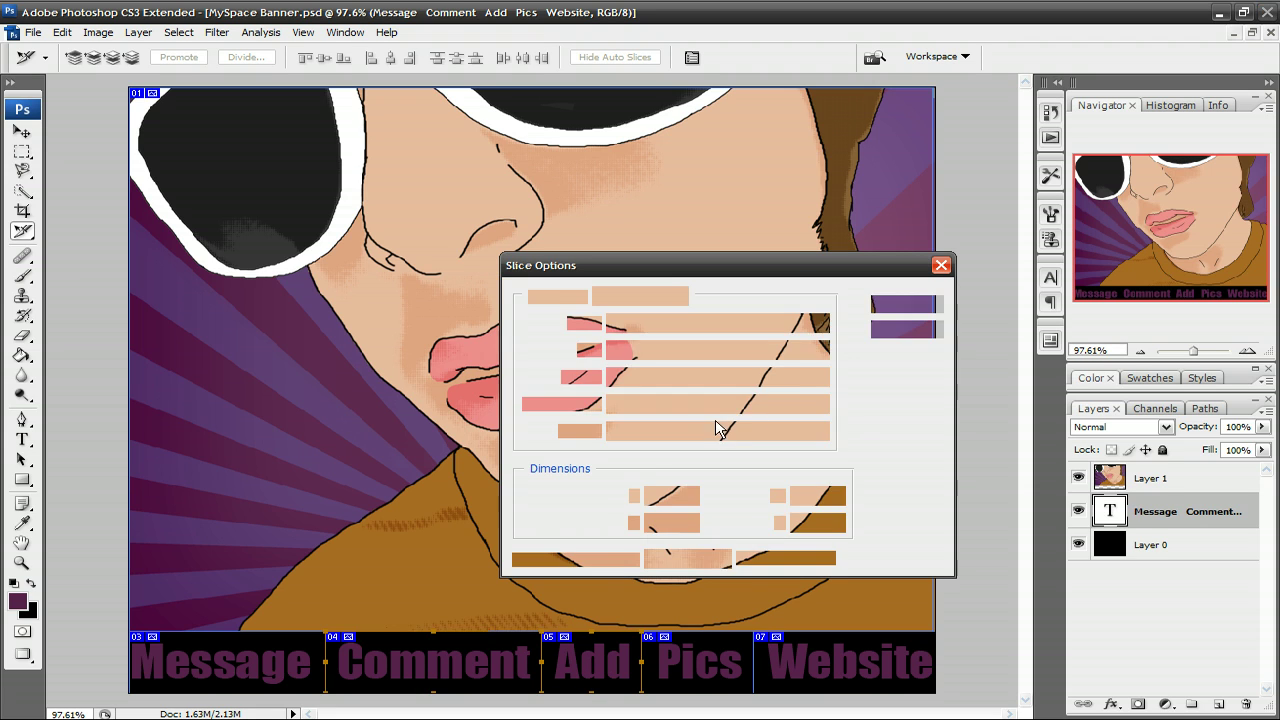
pyautogui.write('add')
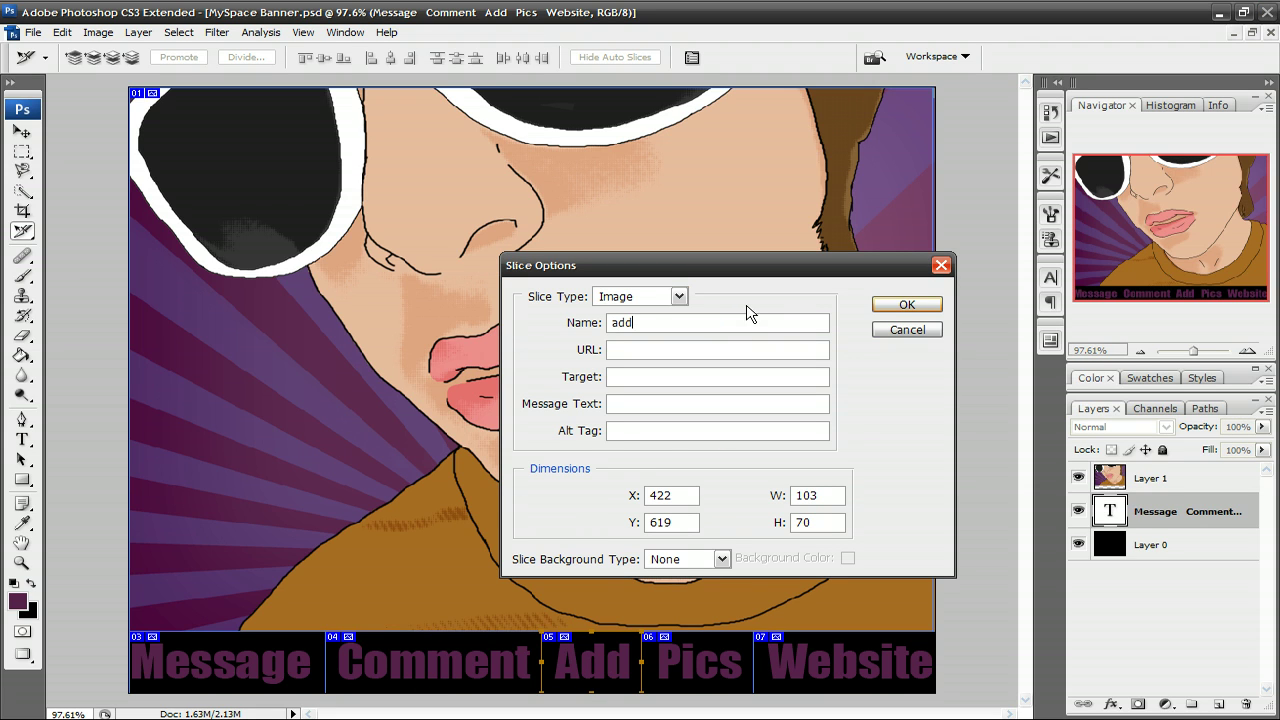
pyautogui.click(905, 305)
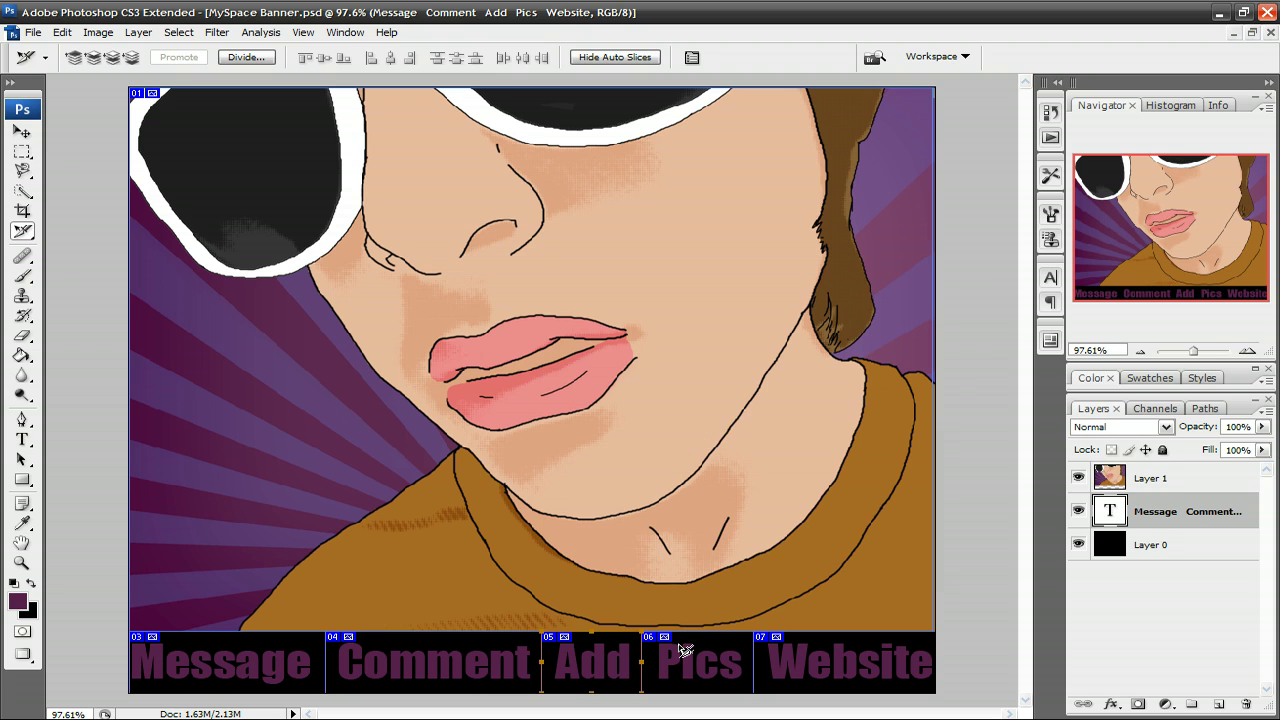
pyautogui.doubleClick(683, 652)
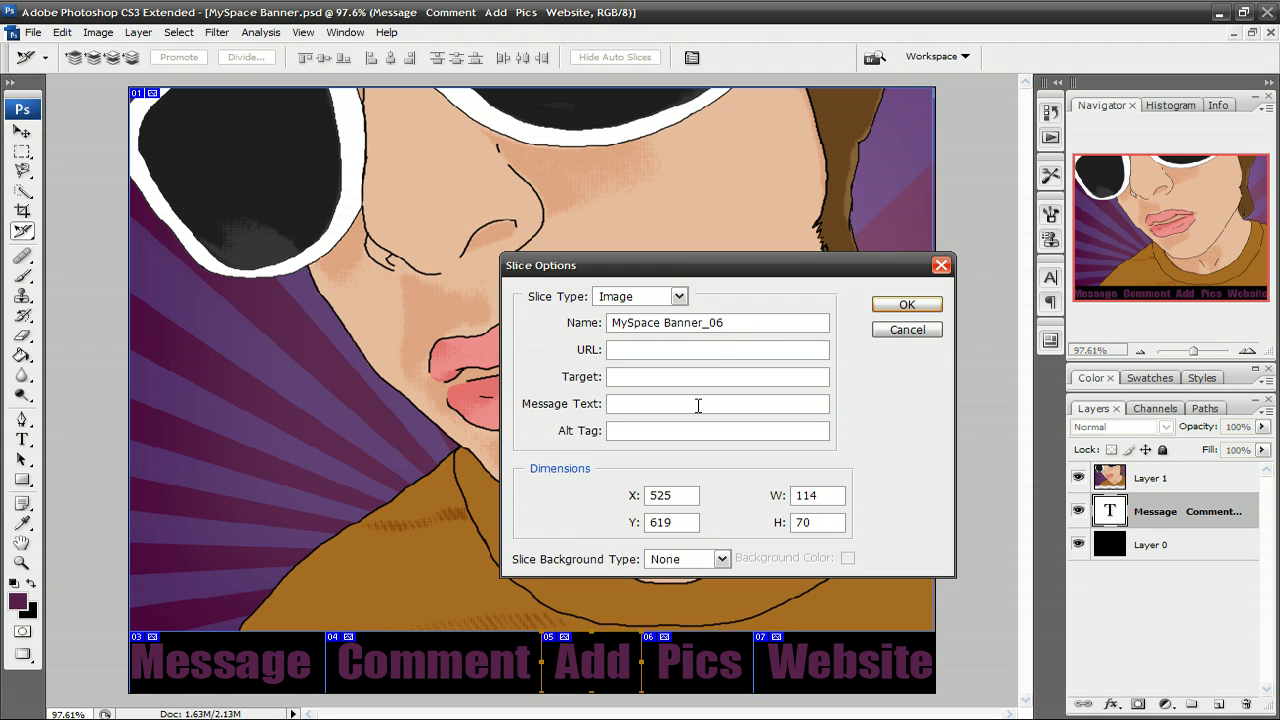
pyautogui.write('pics')
pyautogui.click(906, 305)
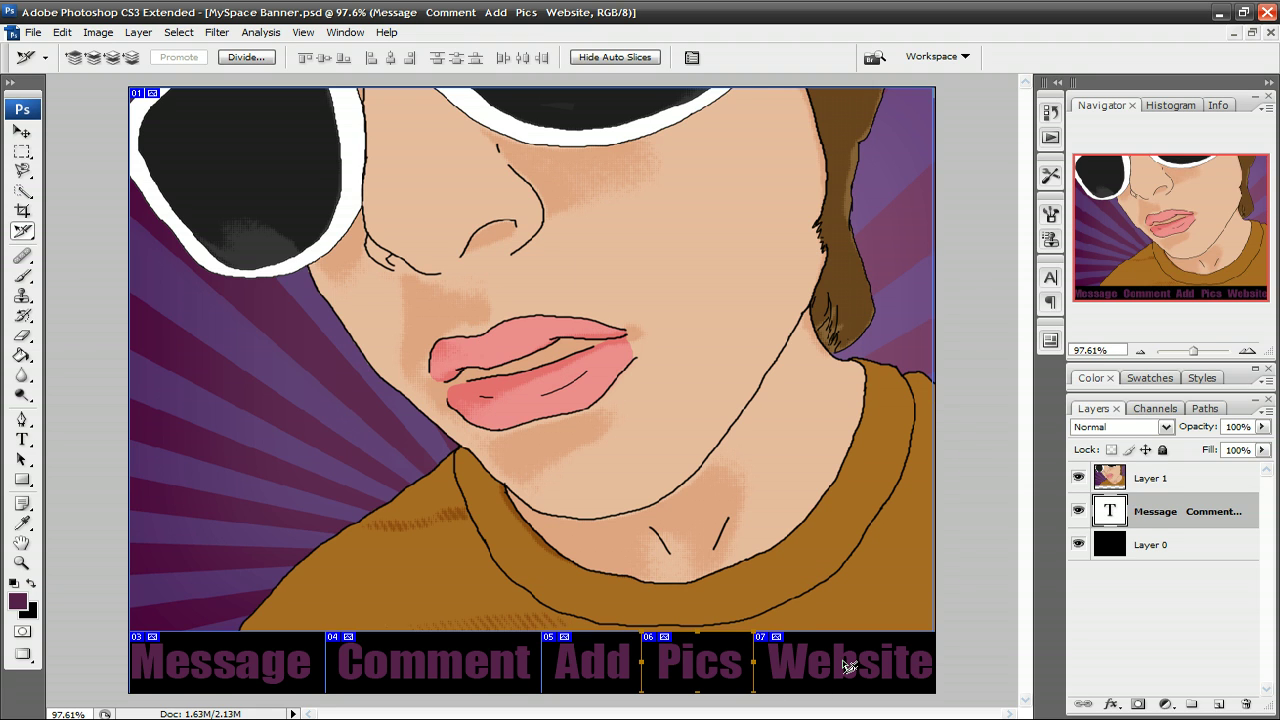
# Name the slice around the word "Website" "website".
pyautogui.doubleClick(848, 666)
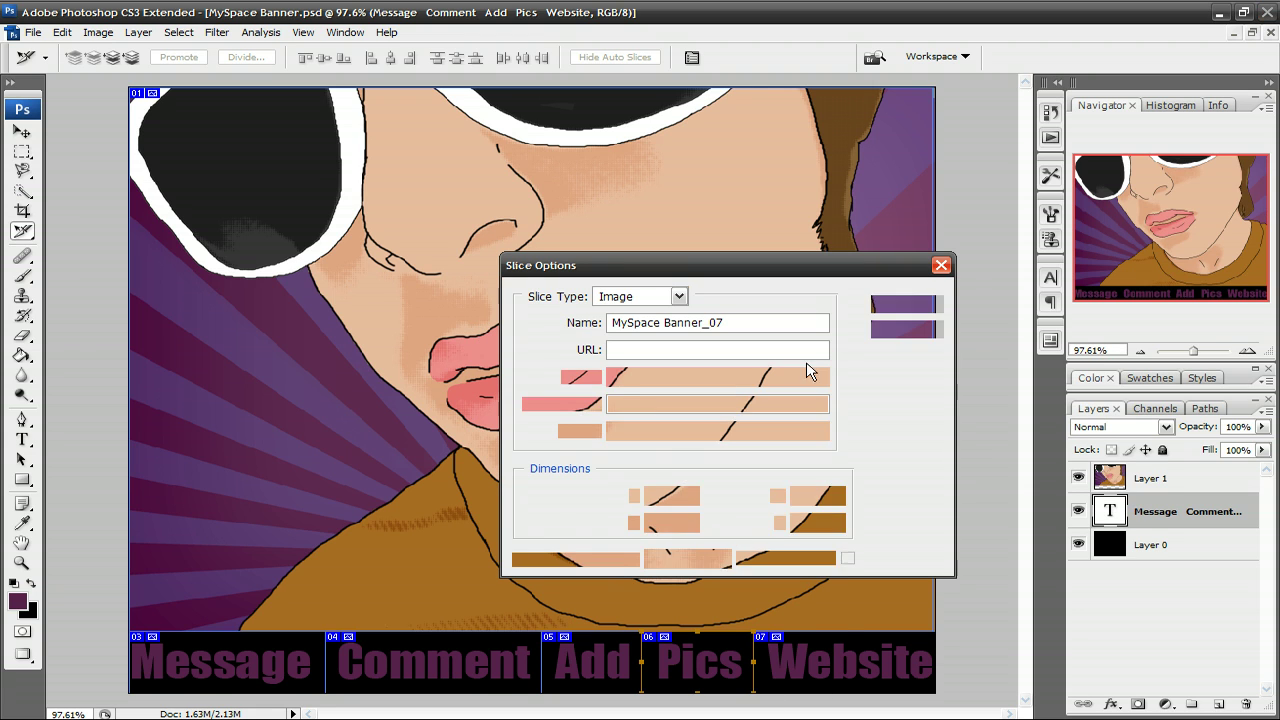
pyautogui.moveTo(755, 329); pyautogui.dragTo(448, 342)
pyautogui.write('website')
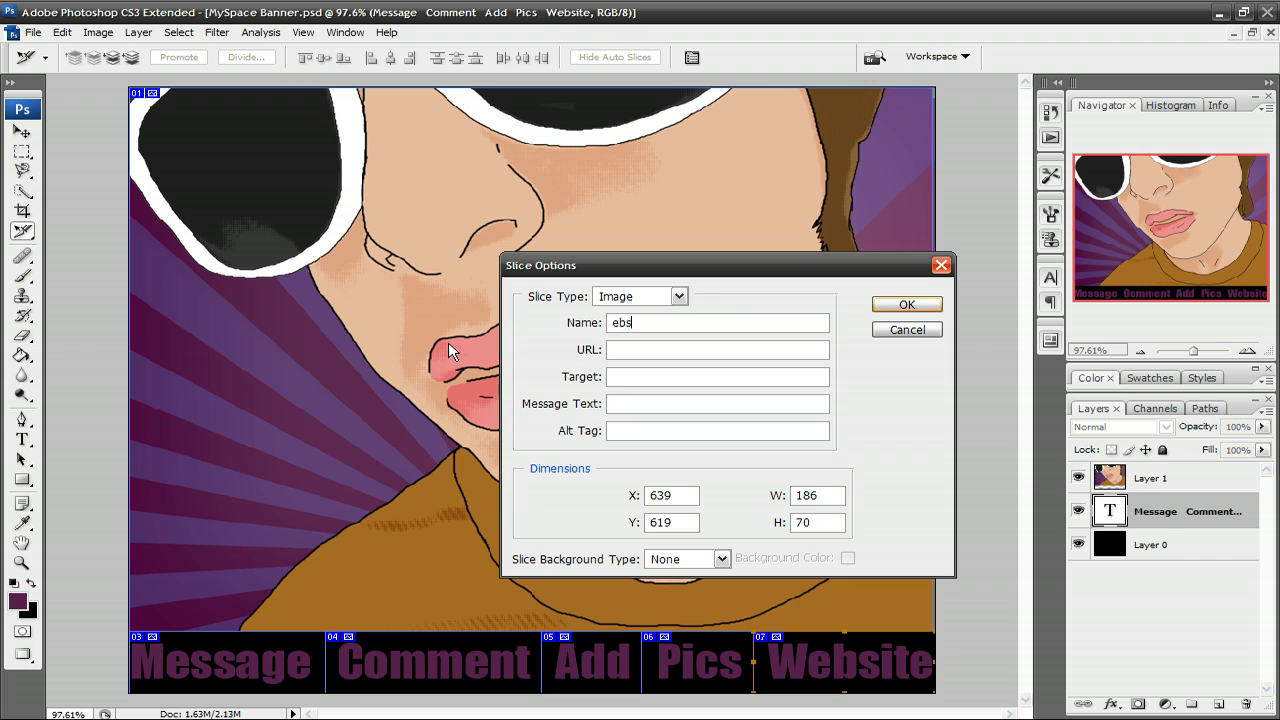
pyautogui.press('Return')
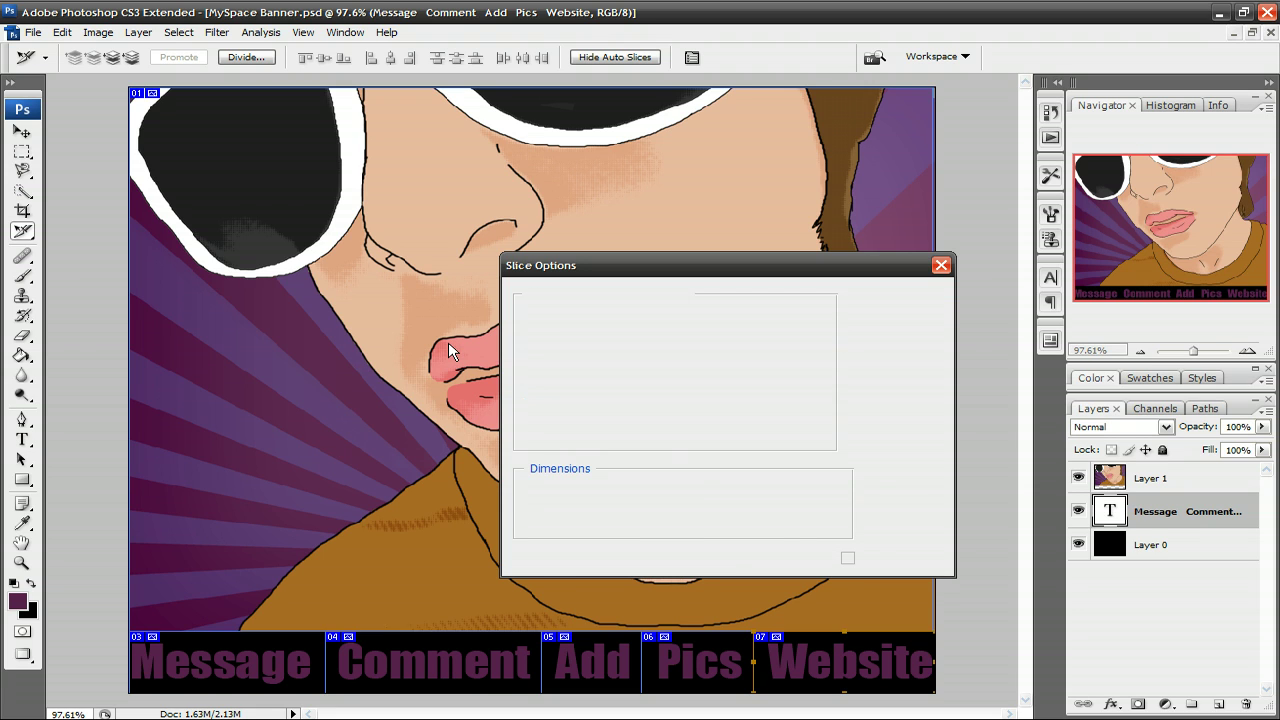
# Save the banner for web as MySpace-Banner in the TSGB Music Myspace folder, as HTML and Images with all slices.
pyautogui.click(24, 132)
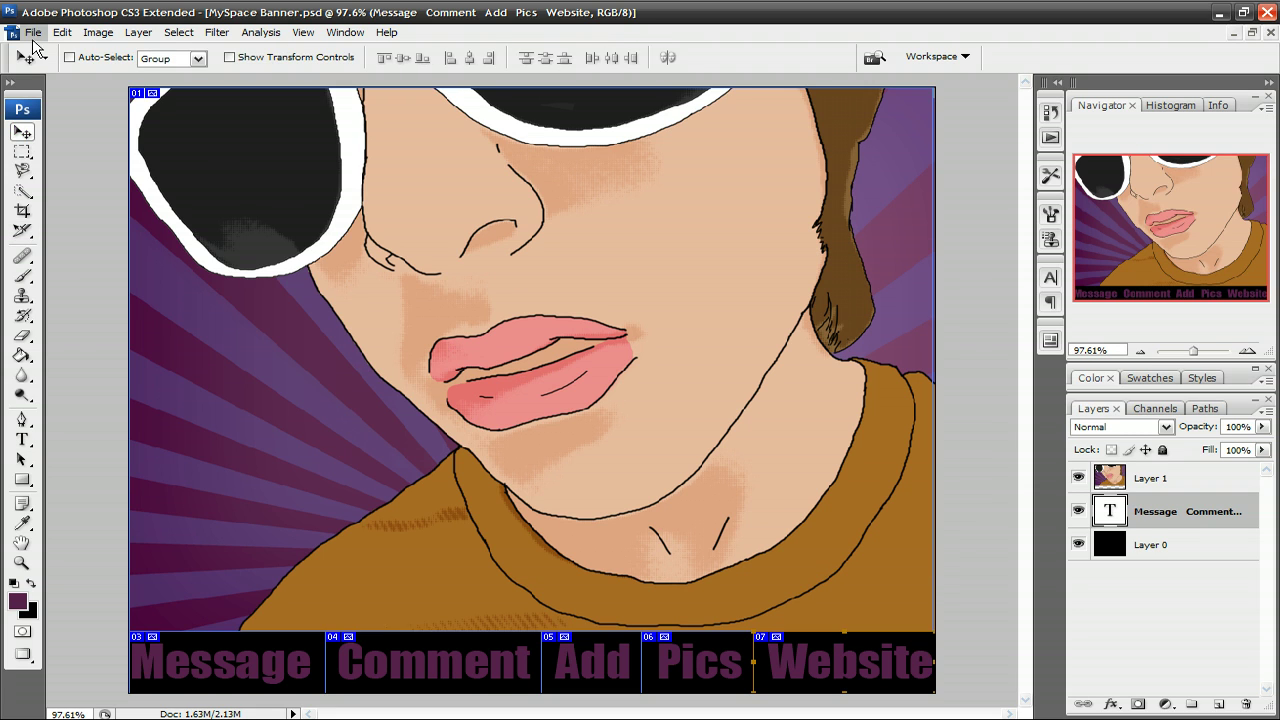
pyautogui.click(32, 36)
pyautogui.click(32, 40)
pyautogui.click(33, 32)
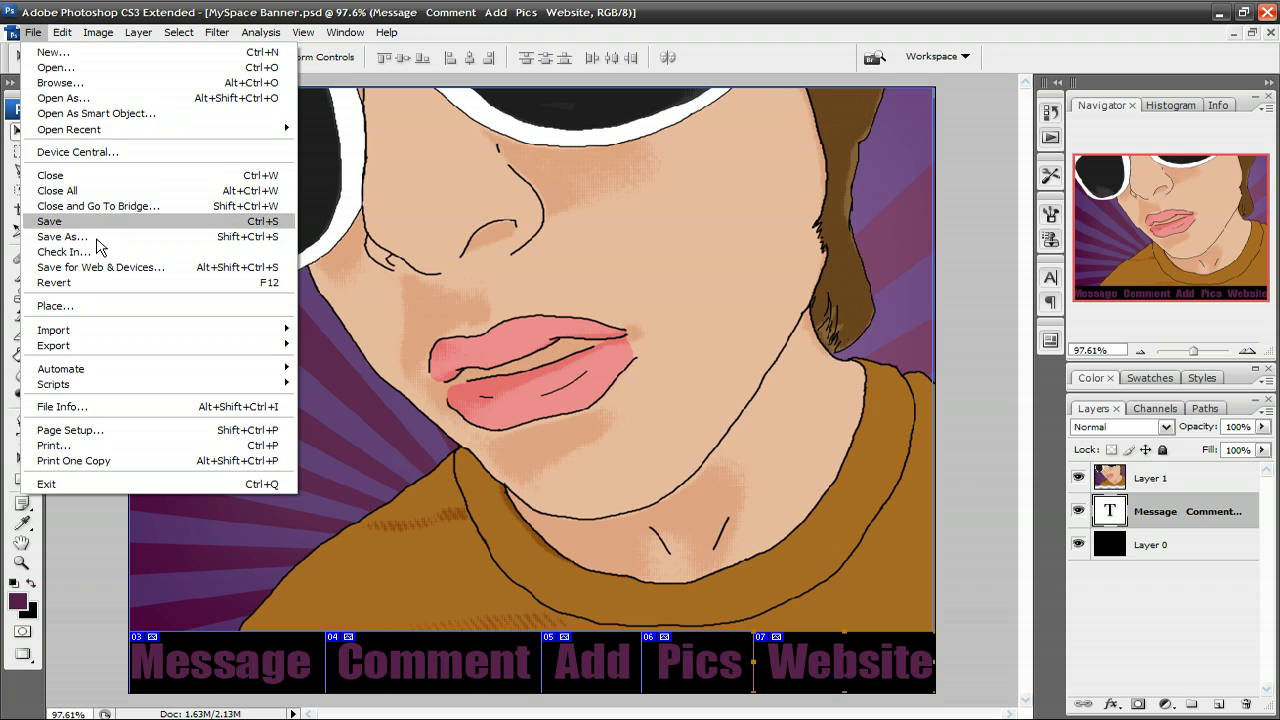
pyautogui.press('Escape')
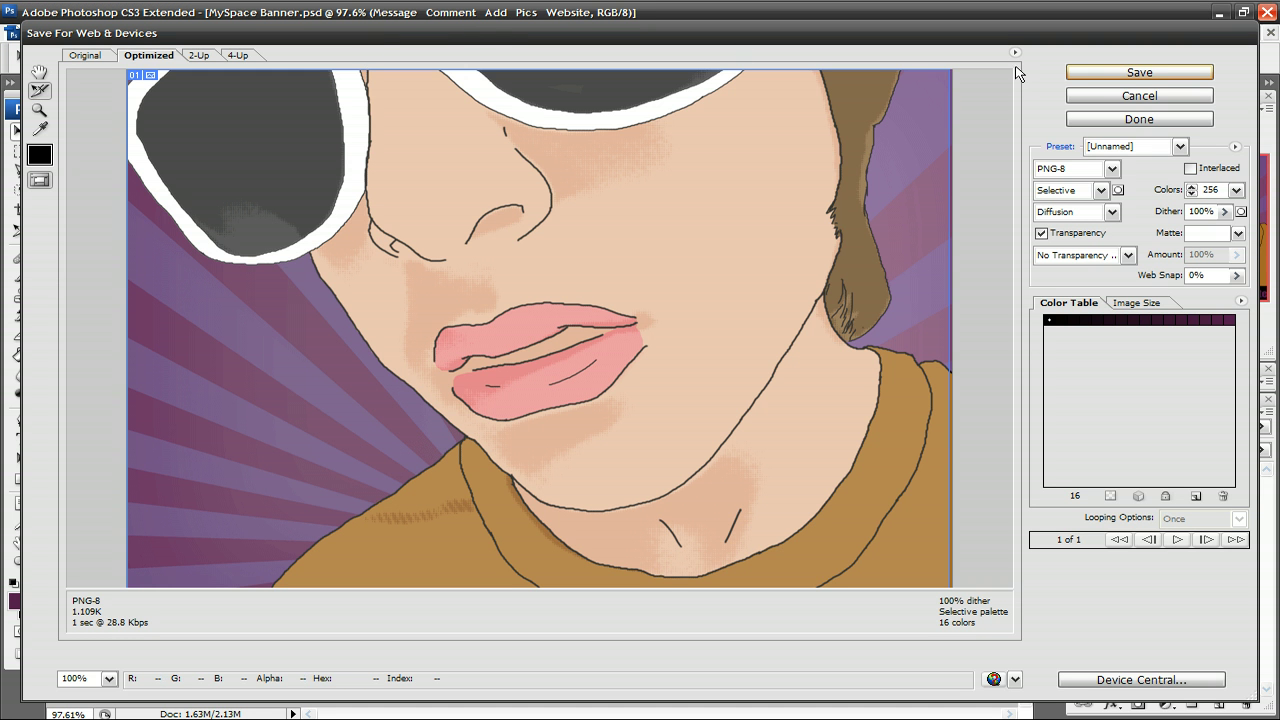
pyautogui.click(1110, 72)
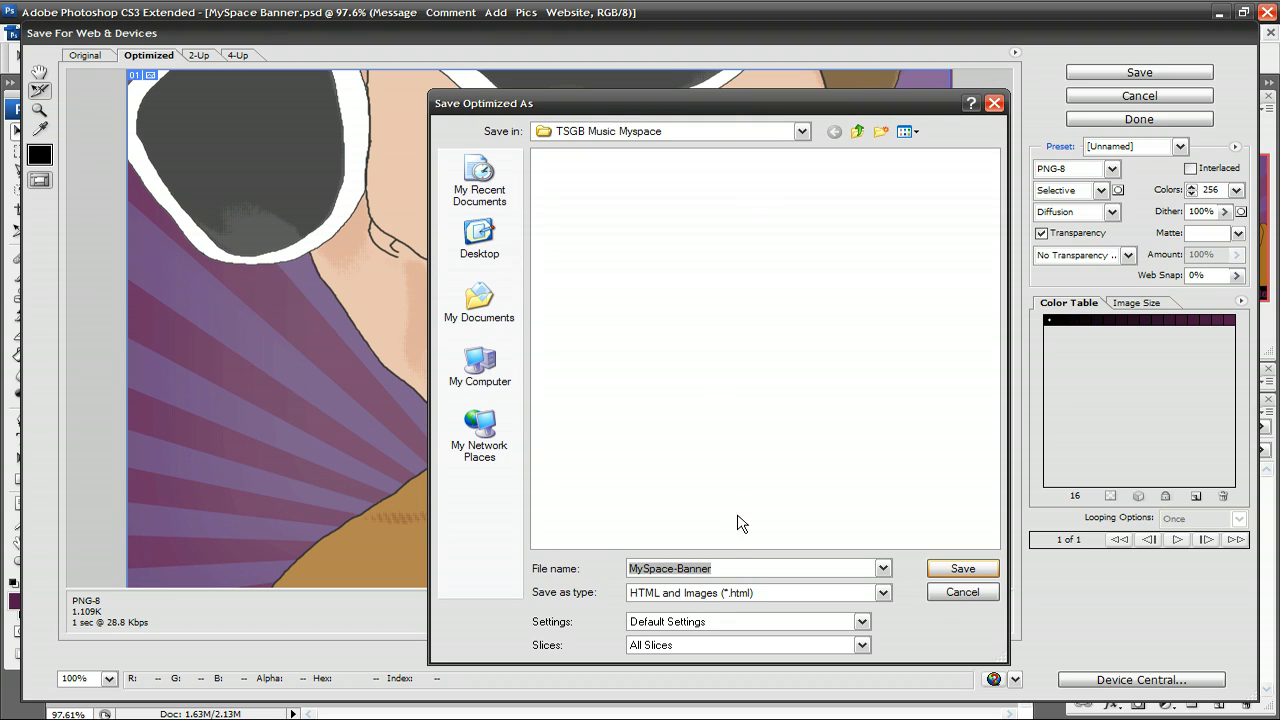
pyautogui.click(697, 597)
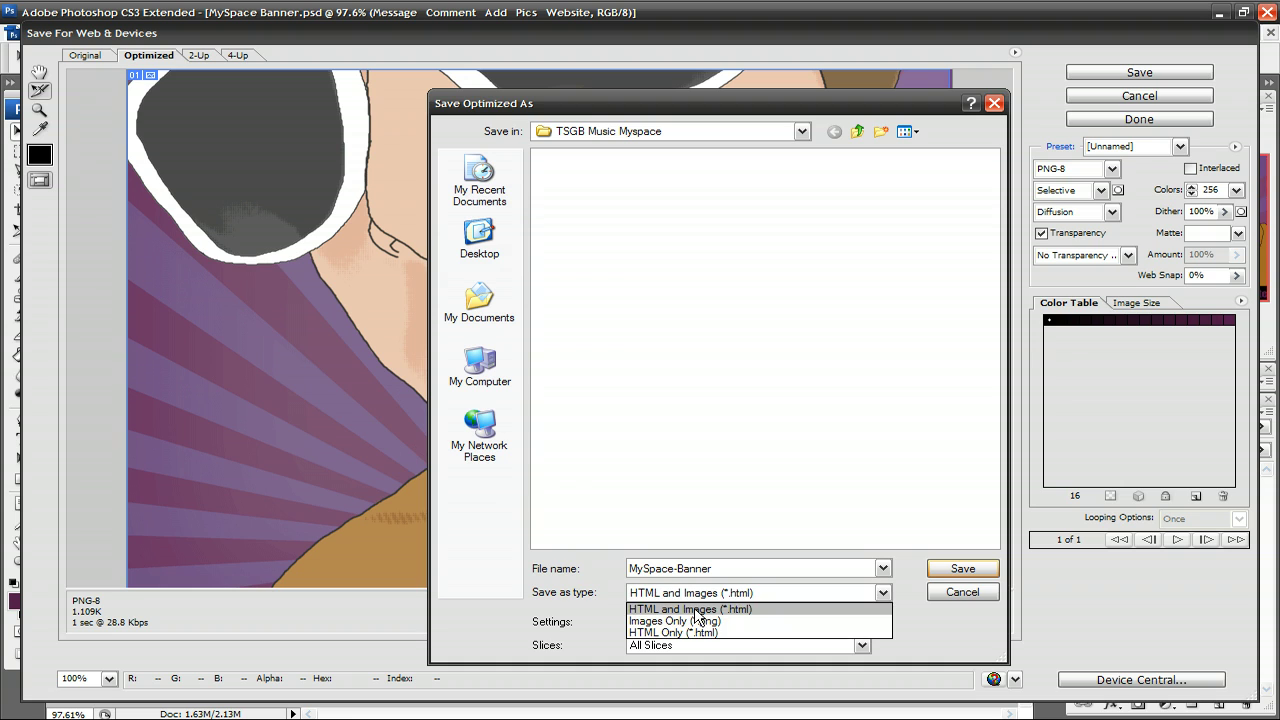
pyautogui.click(697, 610)
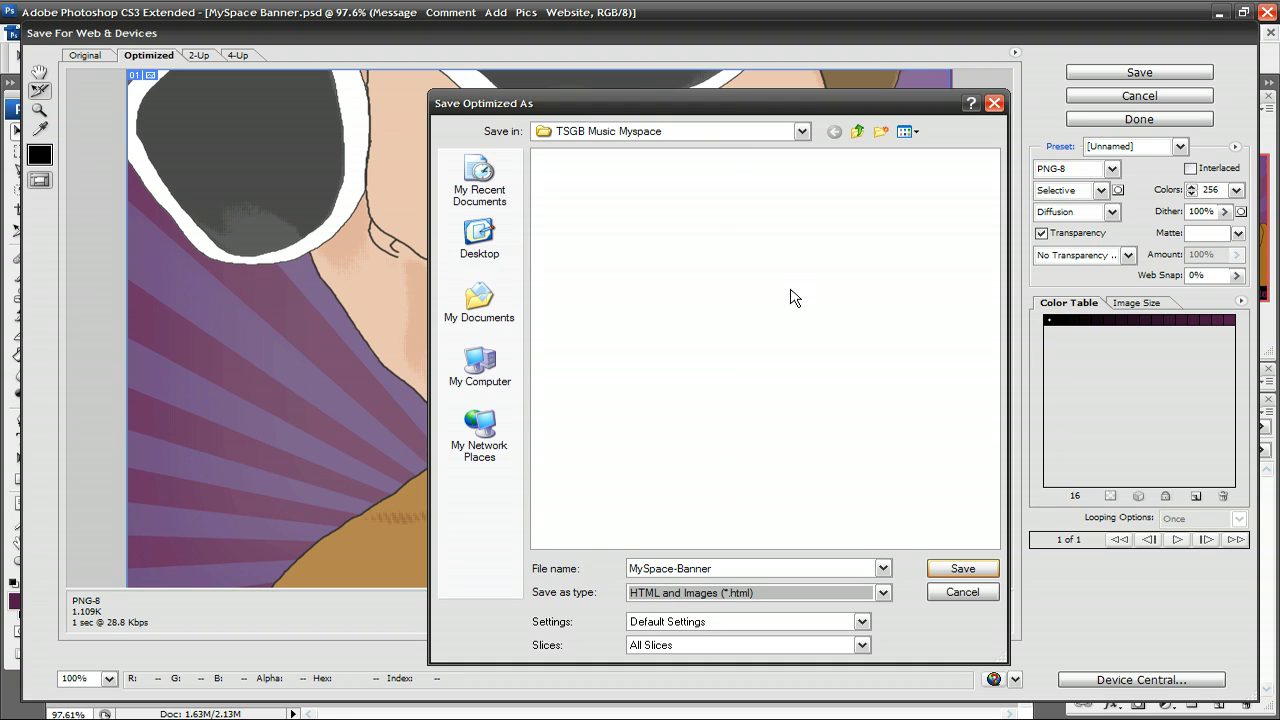
pyautogui.click(945, 568)
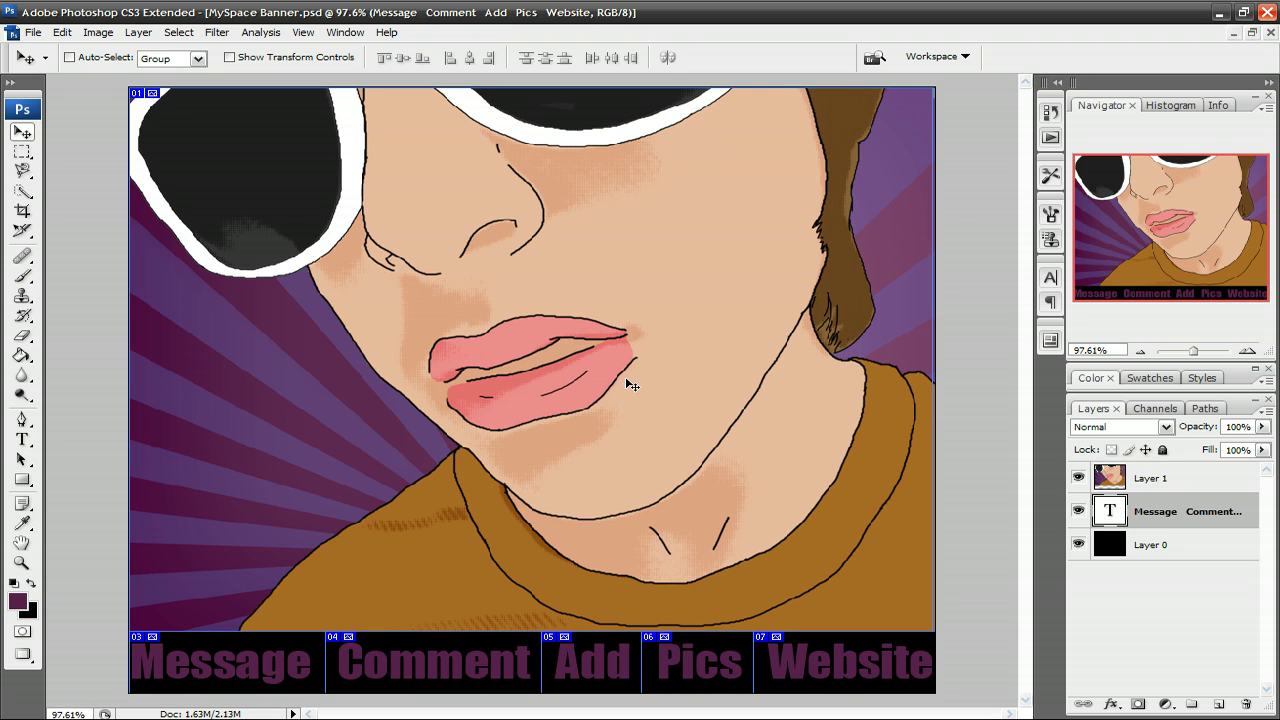
# Switch to the file explorer, open the TSGB Music Myspace folder in My Documents, and review the exported layout images and MySpace-Banner file.
pyautogui.click(358, 707)
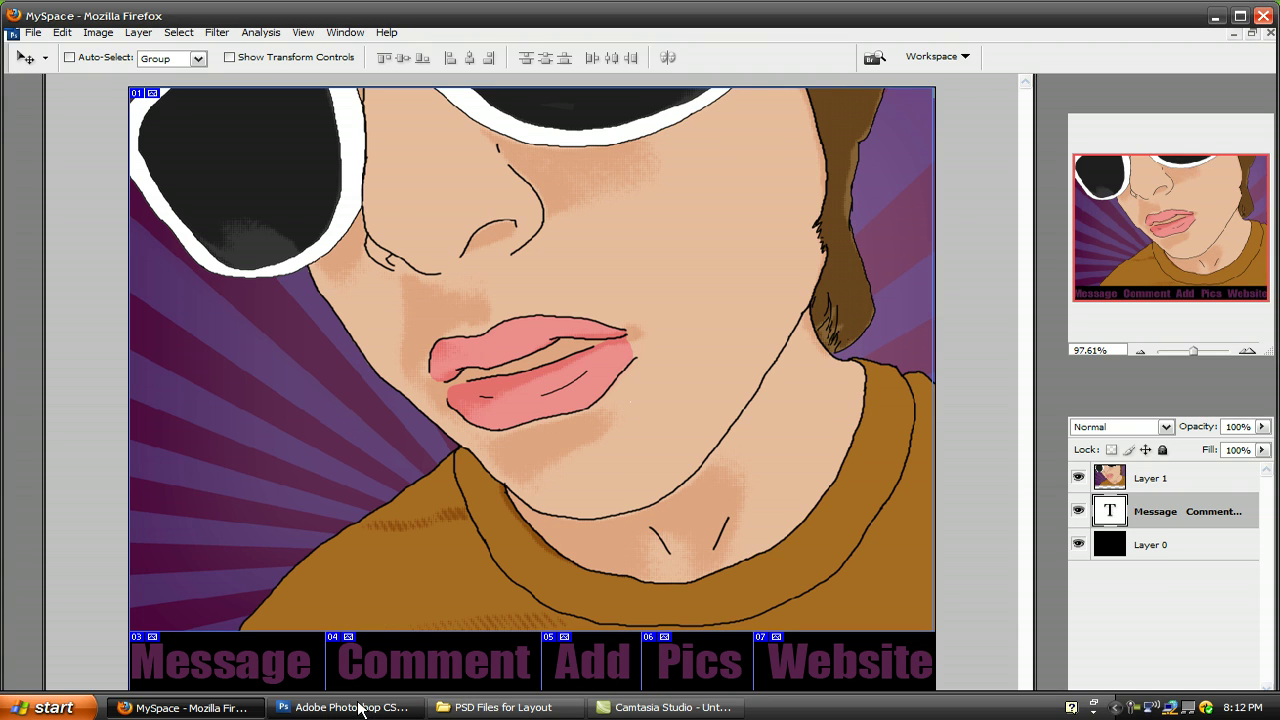
pyautogui.click(460, 707)
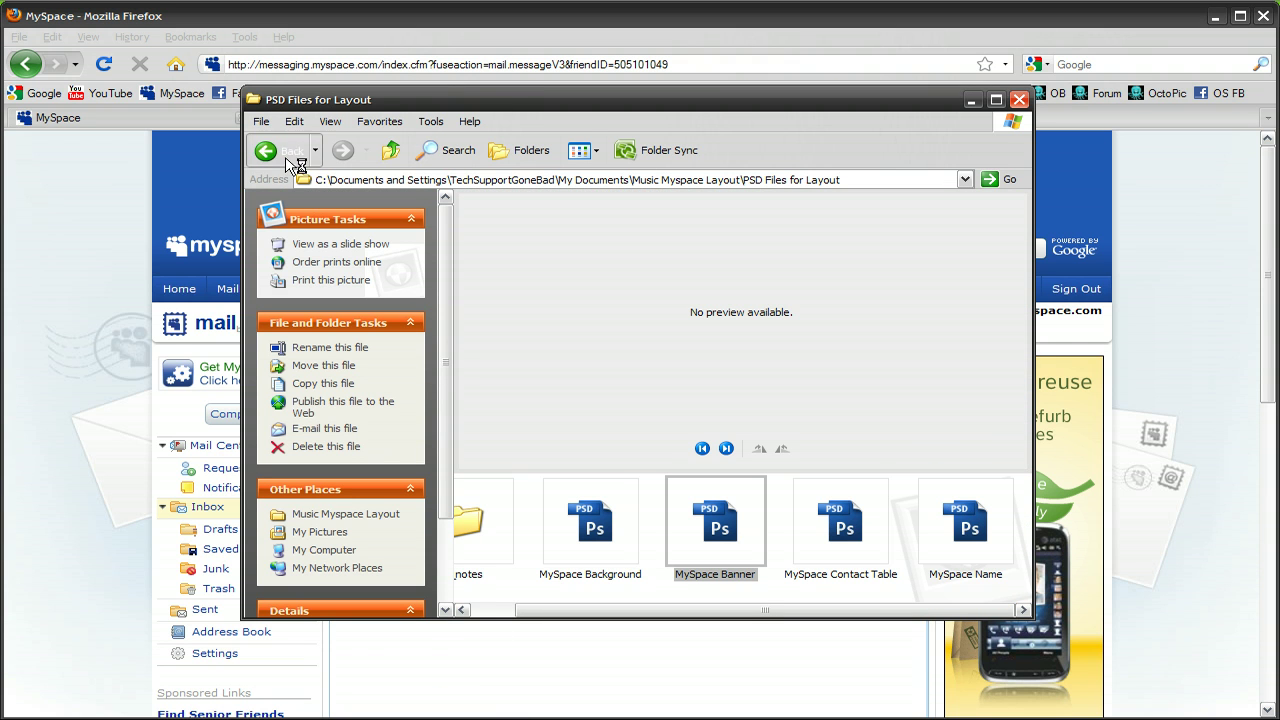
pyautogui.click(287, 155)
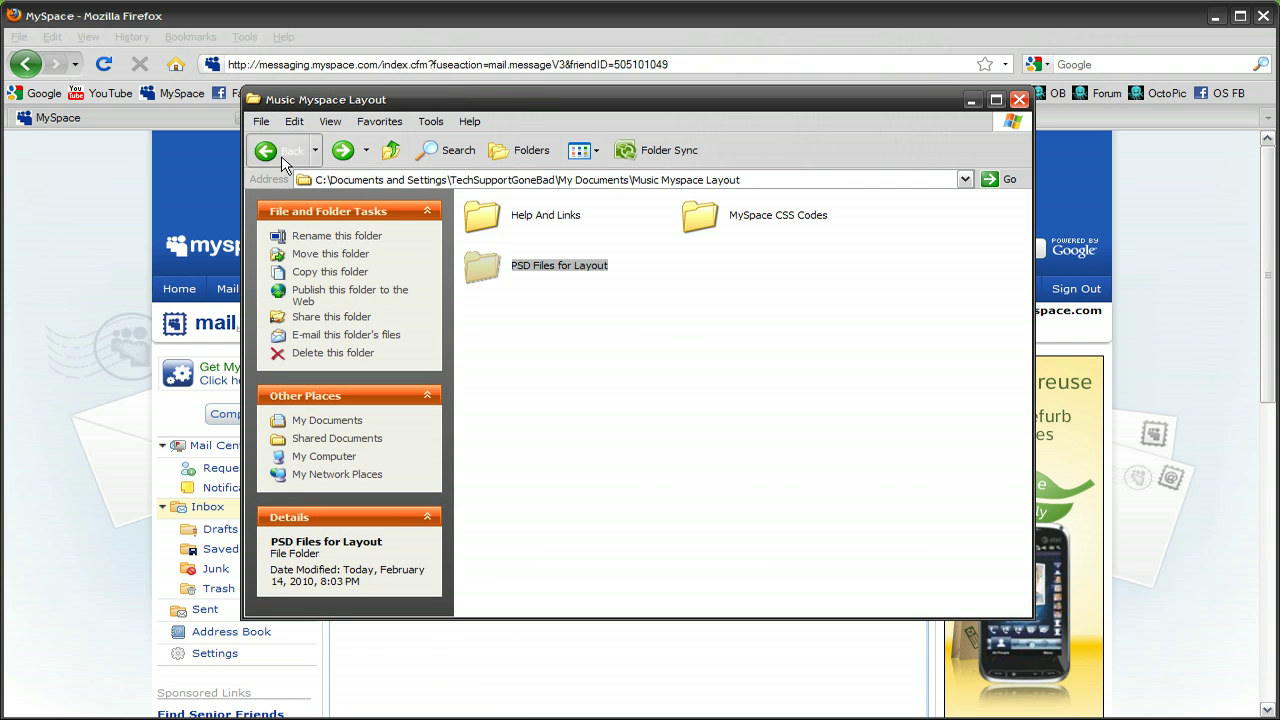
pyautogui.click(285, 155)
pyautogui.doubleClick(778, 590)
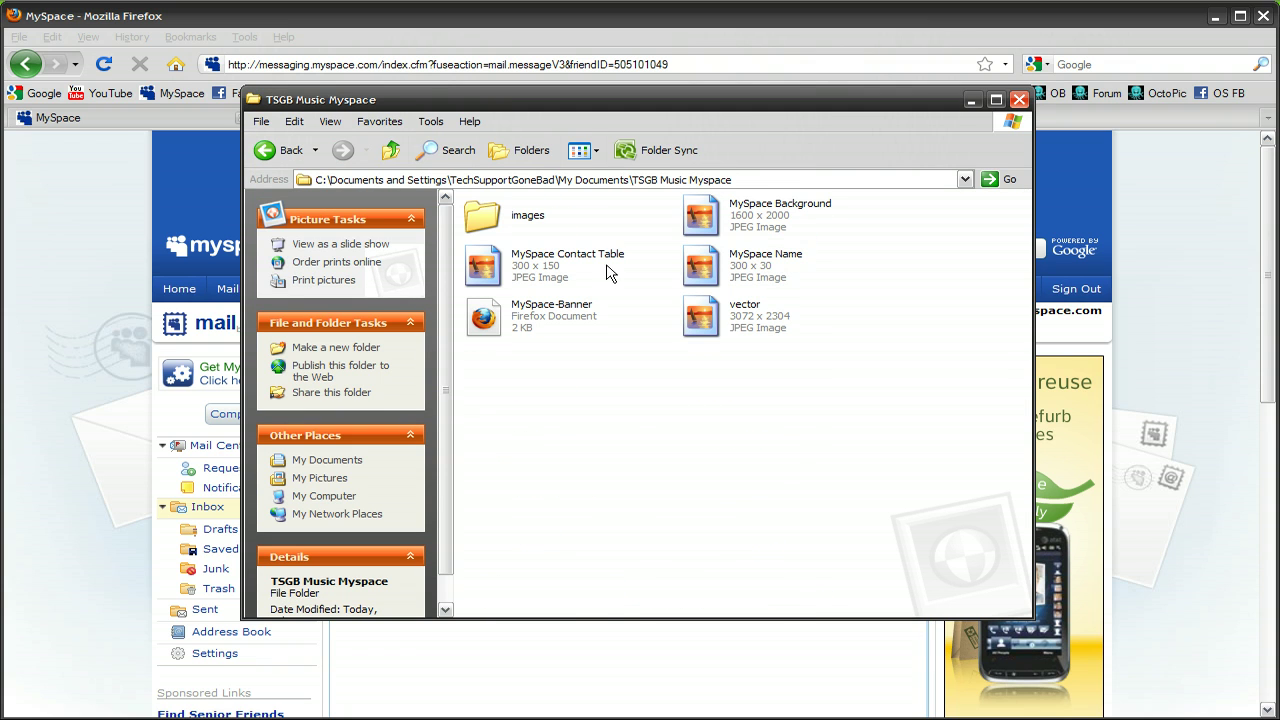
pyautogui.click(540, 262)
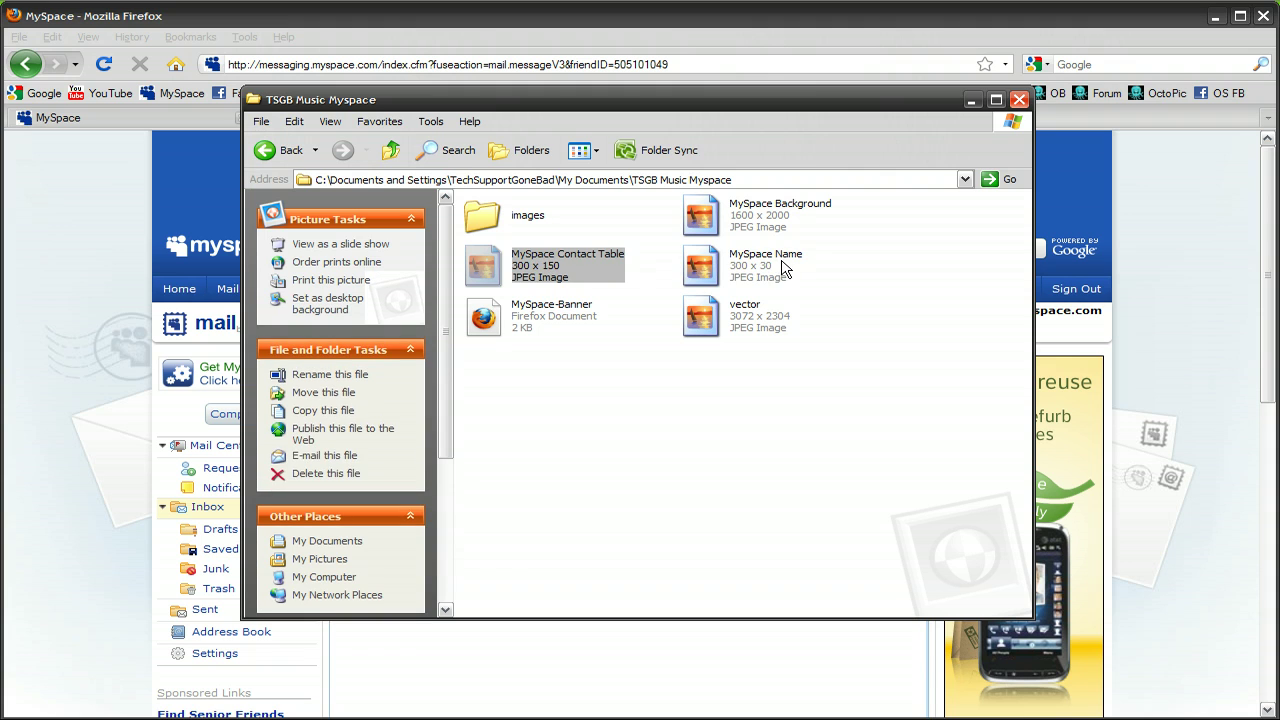
pyautogui.click(786, 269)
pyautogui.click(773, 208)
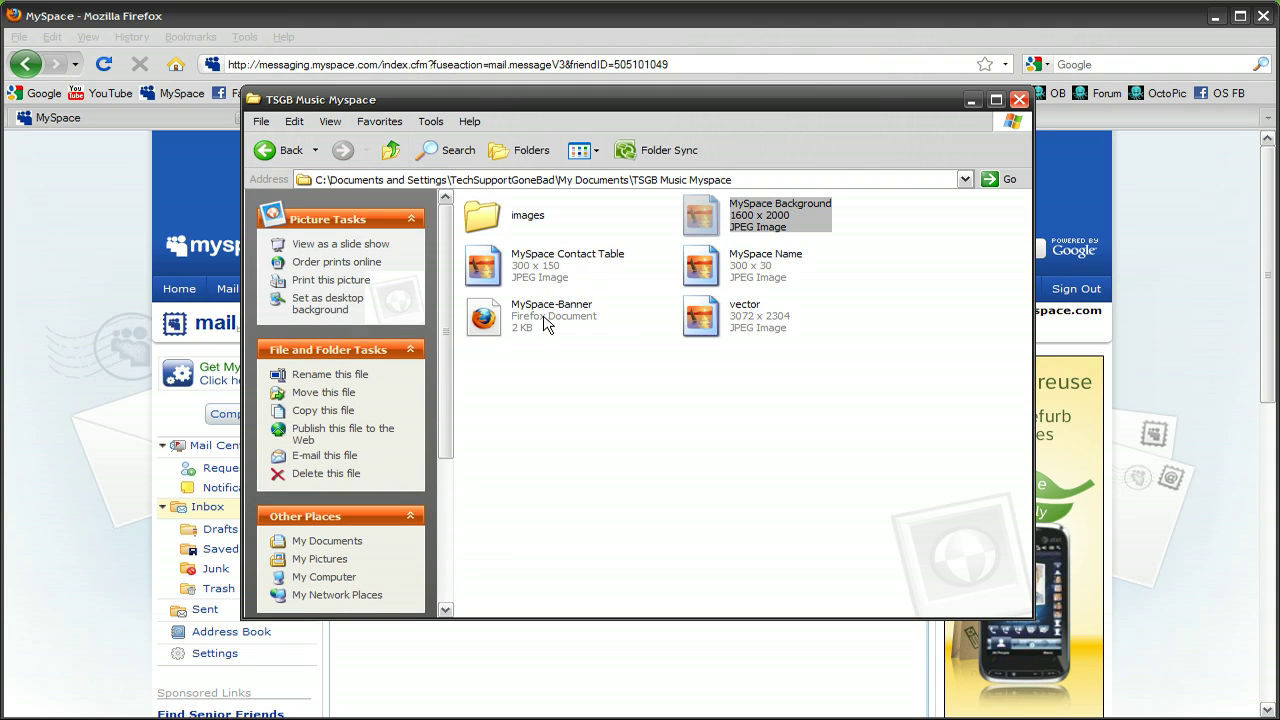
pyautogui.click(548, 322)
pyautogui.click(599, 400)
# Open the MySpace Music Code text file from Music Myspace Layout's MySpace CSS Codes folder and copy all of its code.
pyautogui.click(280, 150)
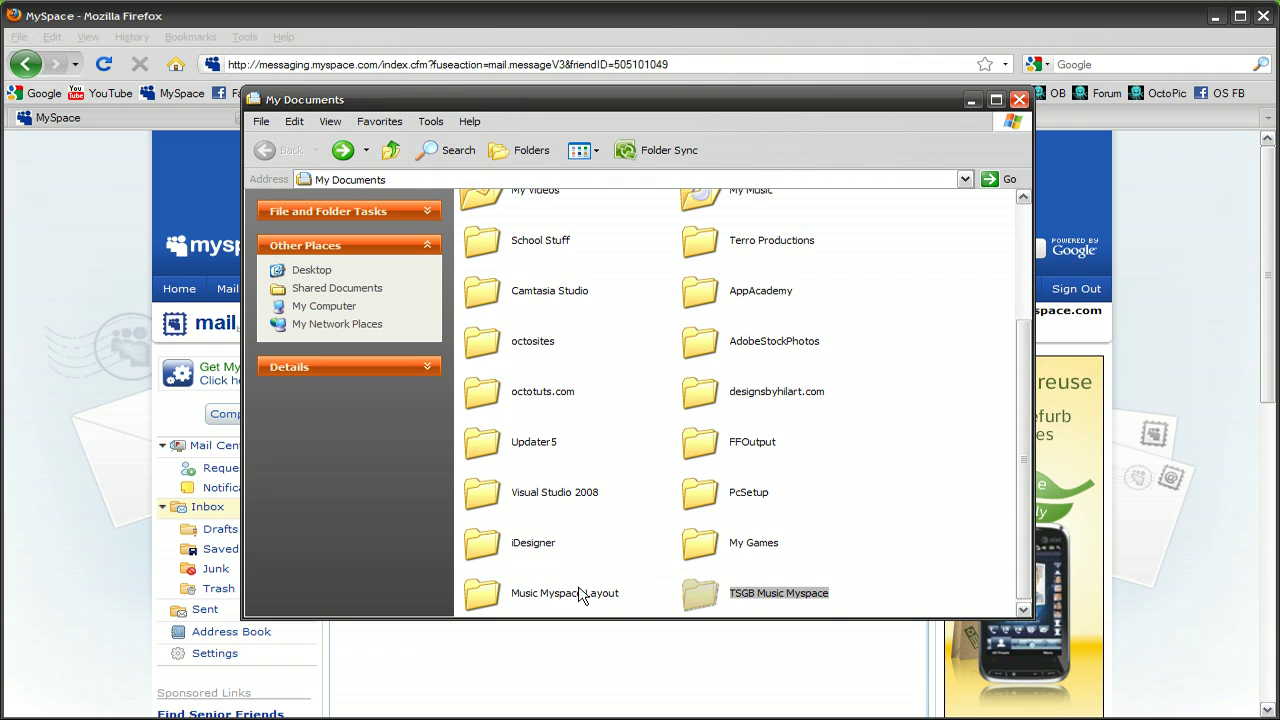
pyautogui.doubleClick(578, 590)
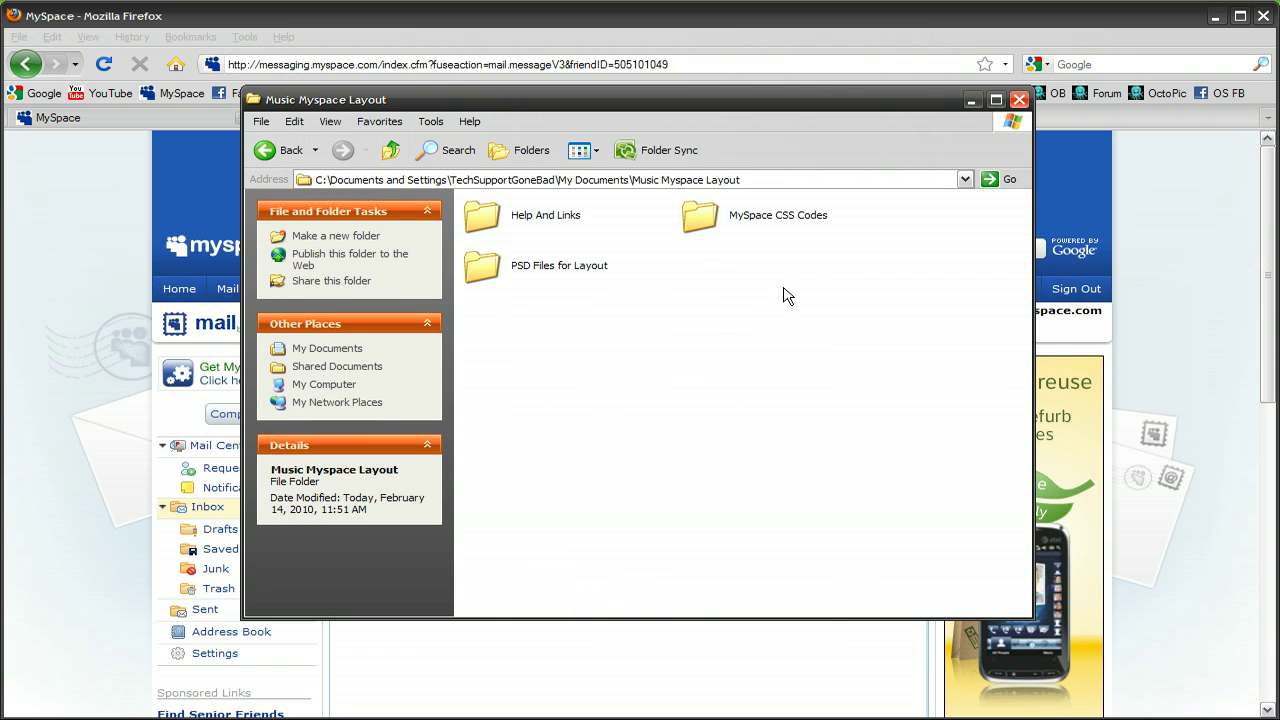
pyautogui.doubleClick(757, 220)
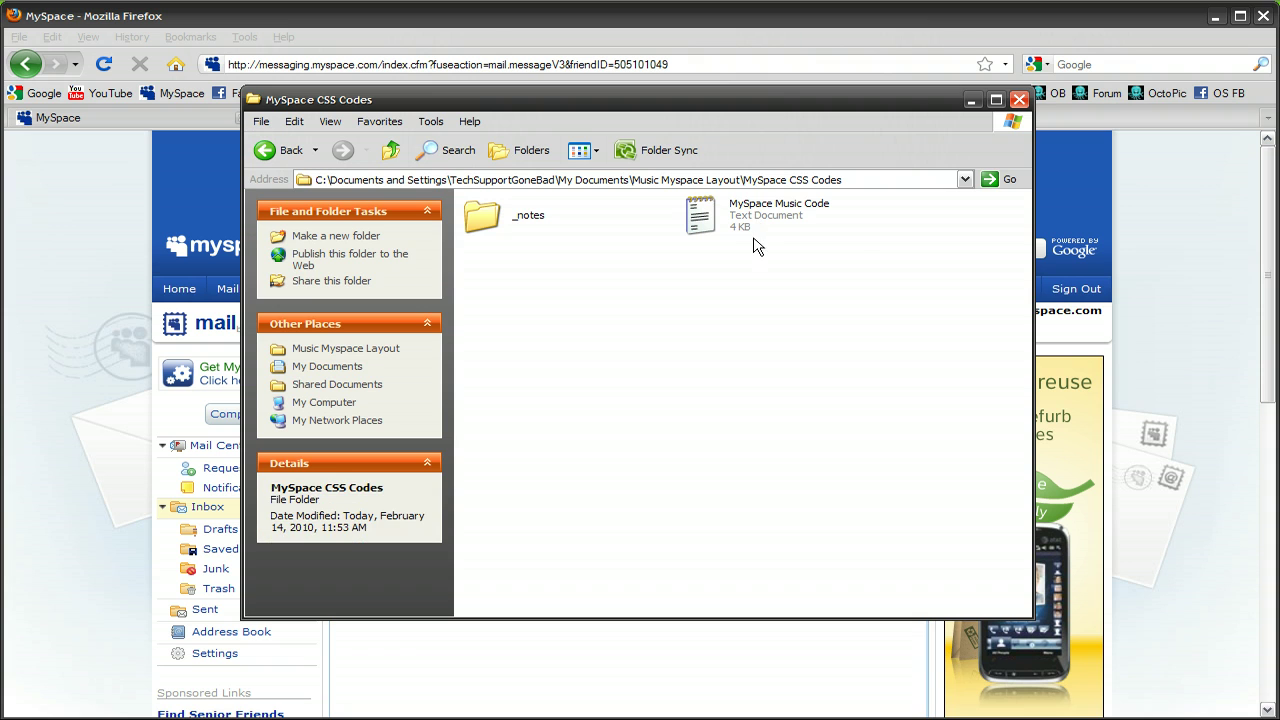
pyautogui.doubleClick(757, 222)
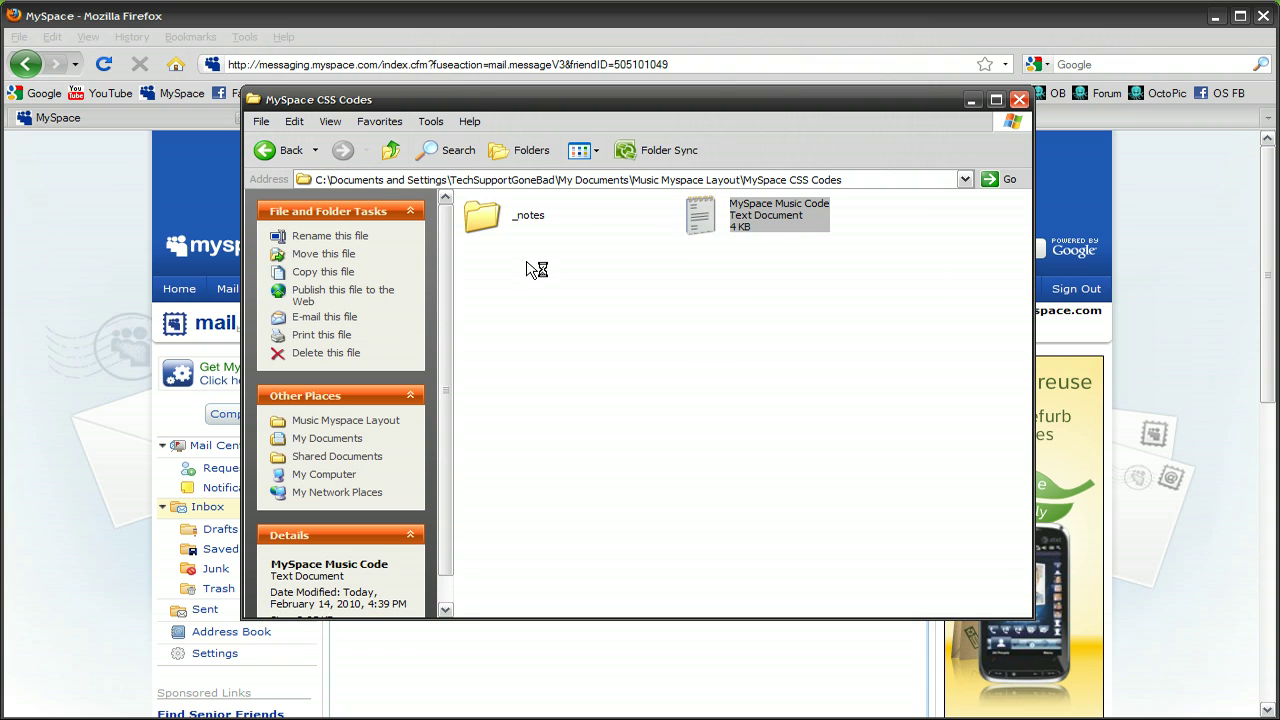
pyautogui.hotkey('ctrl', 'a')
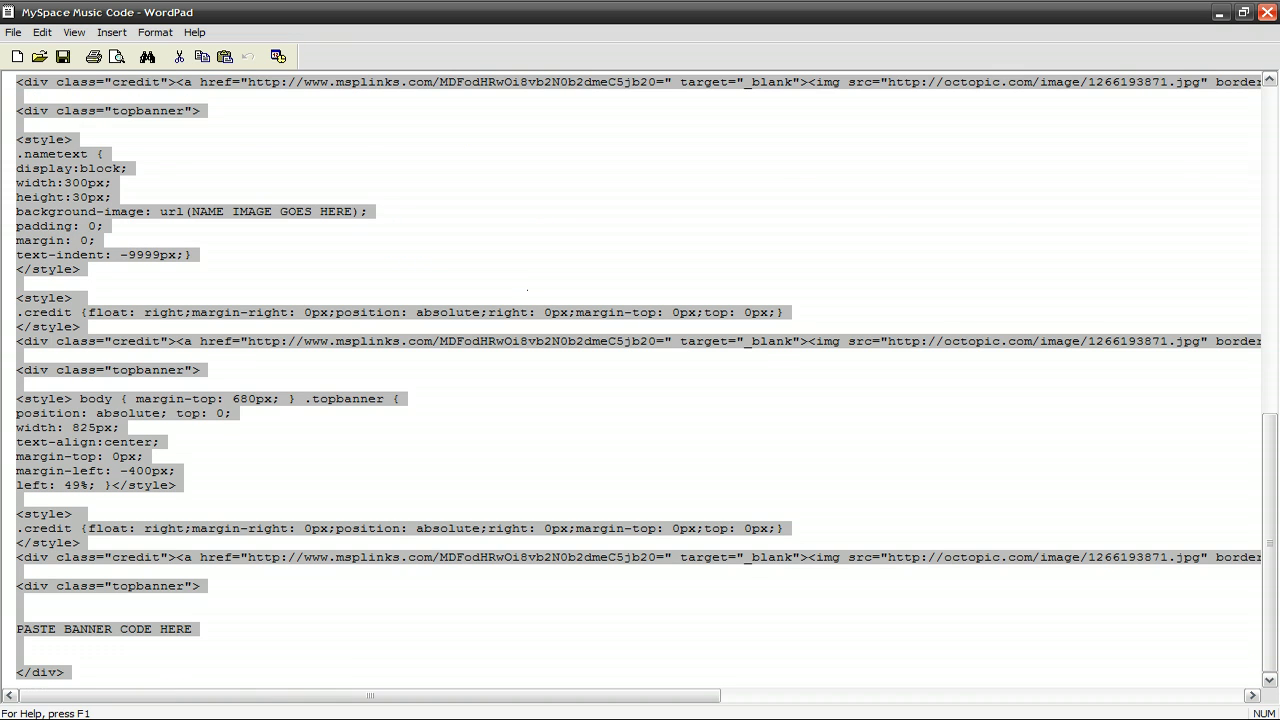
# Switch to Firefox, close the extra MySpace tab, and open the Musician Bio for editing in the profile's Safe Mode.
pyautogui.click(190, 700)
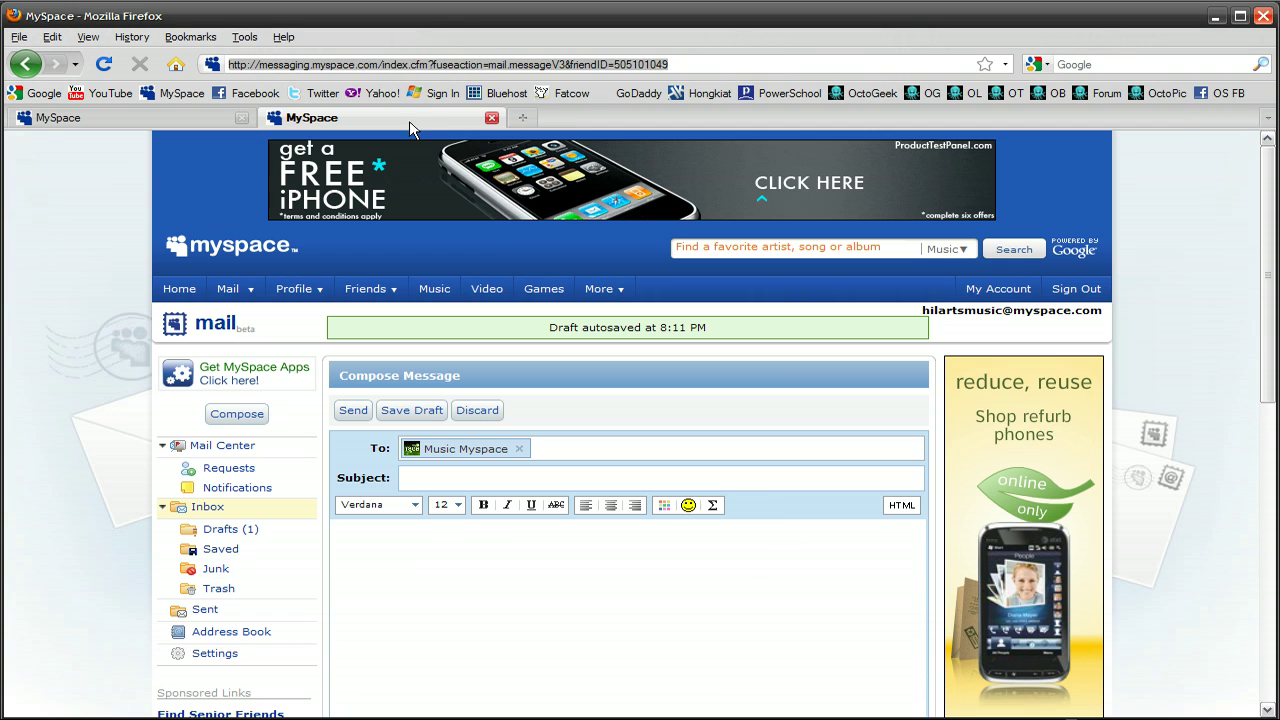
pyautogui.click(491, 117)
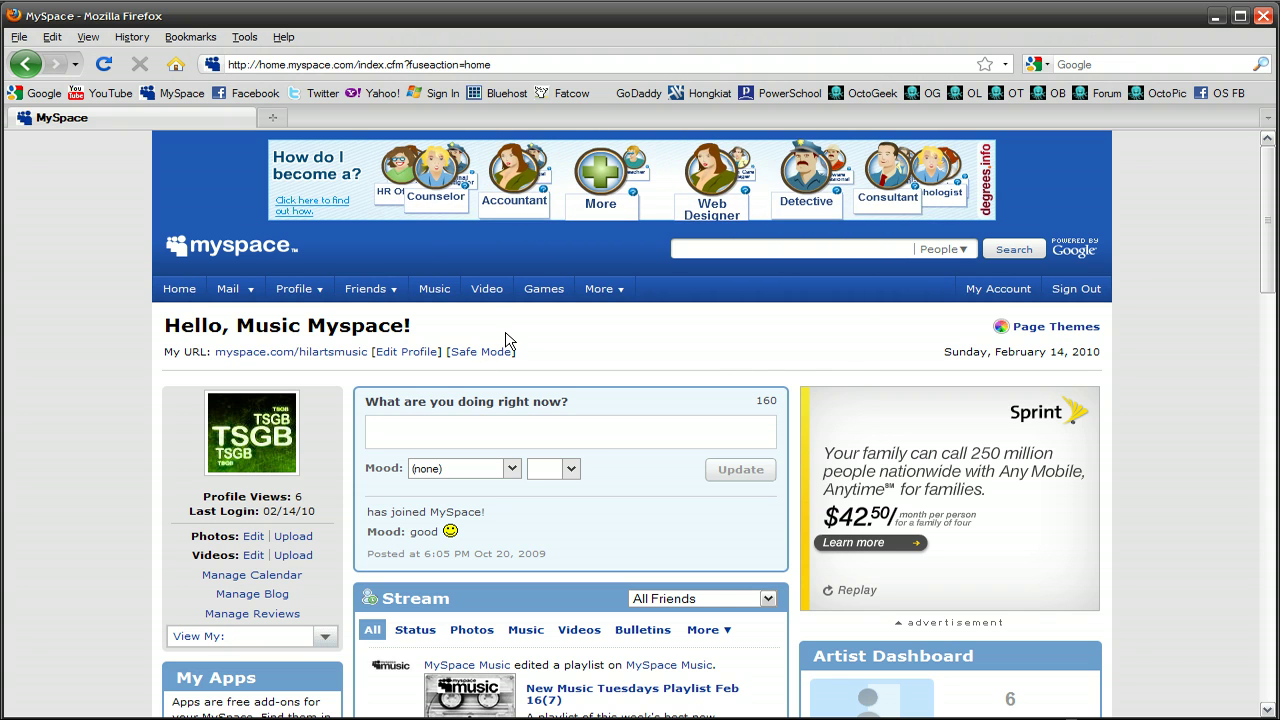
pyautogui.click(459, 353)
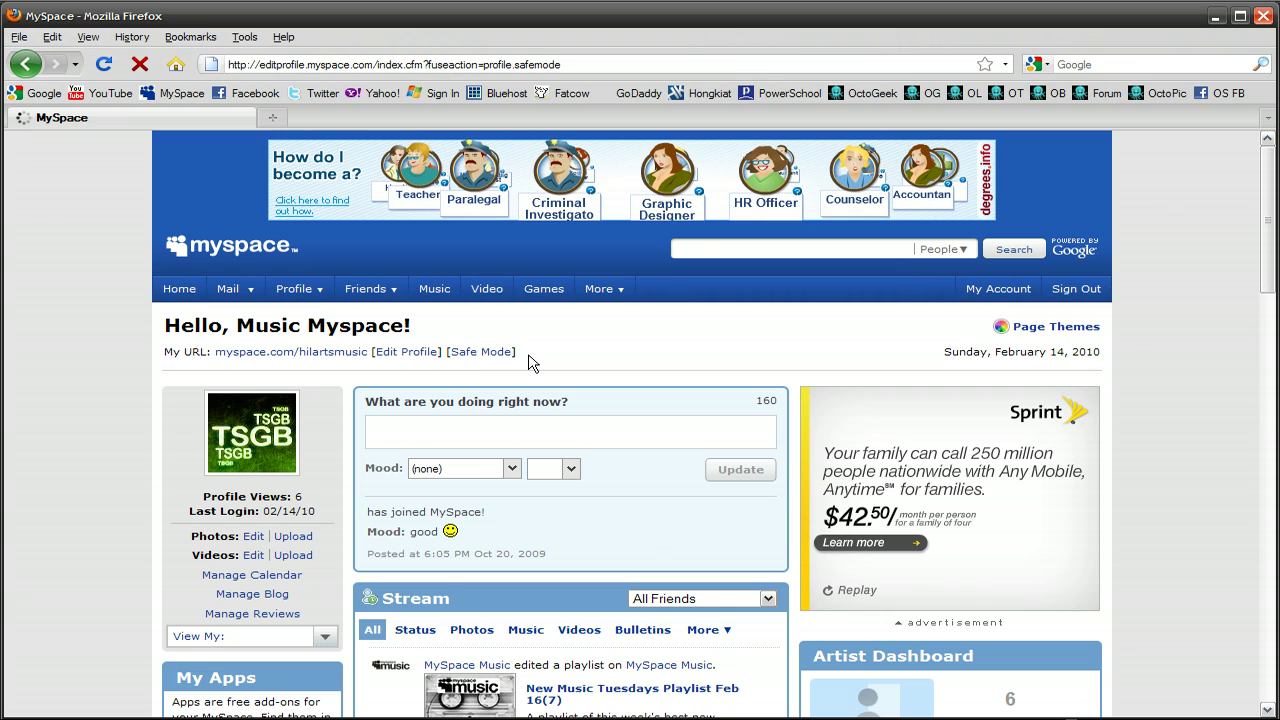
pyautogui.scroll(-5, 660, 428)
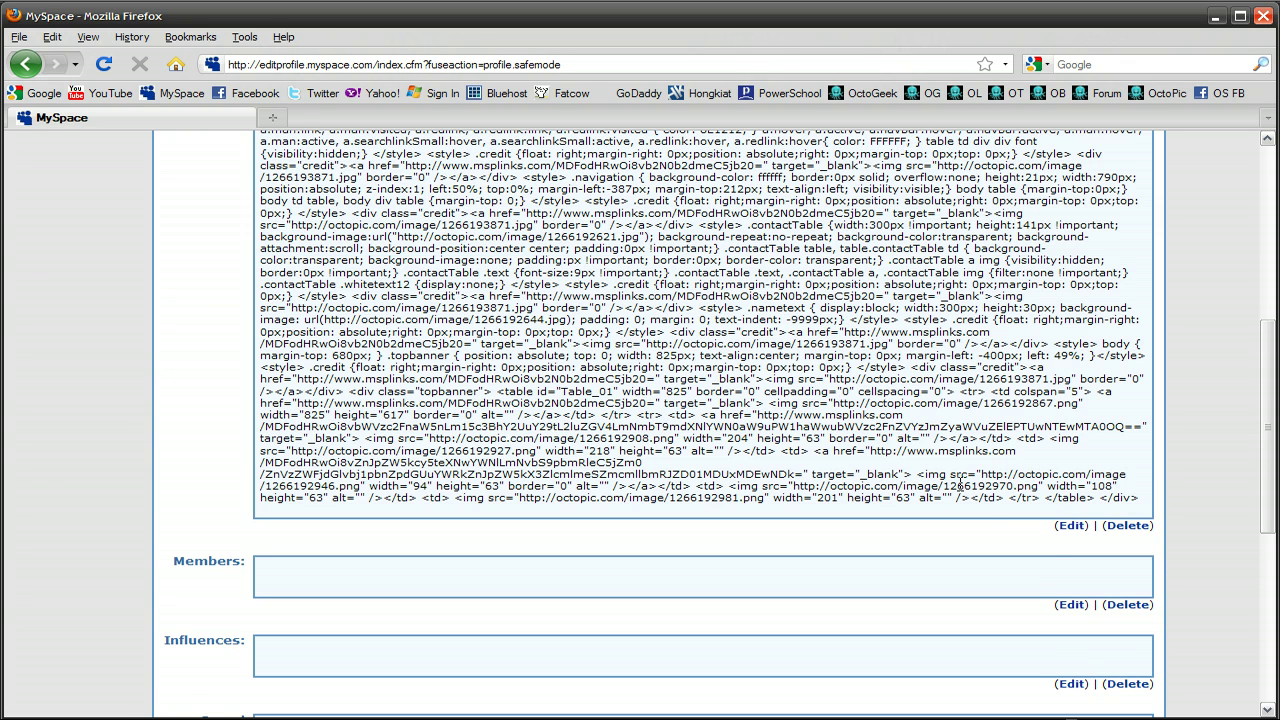
pyautogui.click(1068, 526)
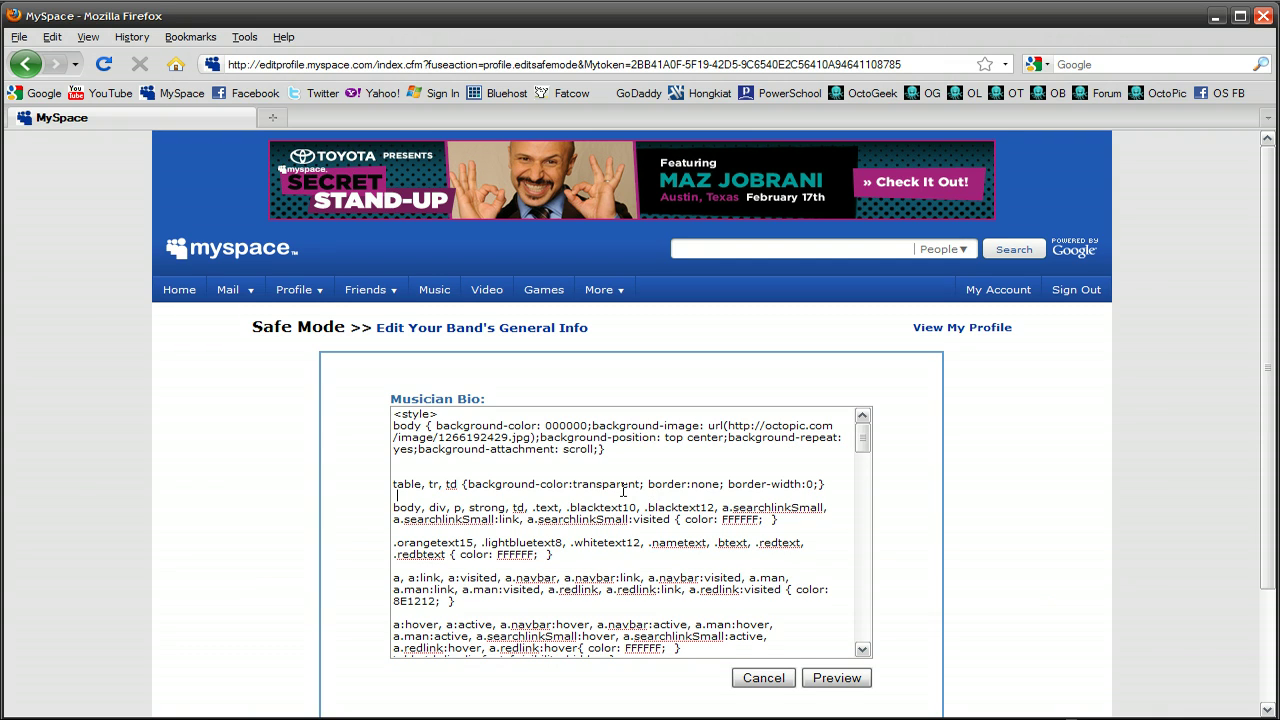
# Replace all the existing code in the Musician Bio with the copied MySpace Music Code.
pyautogui.hotkey('ctrl', 'a')
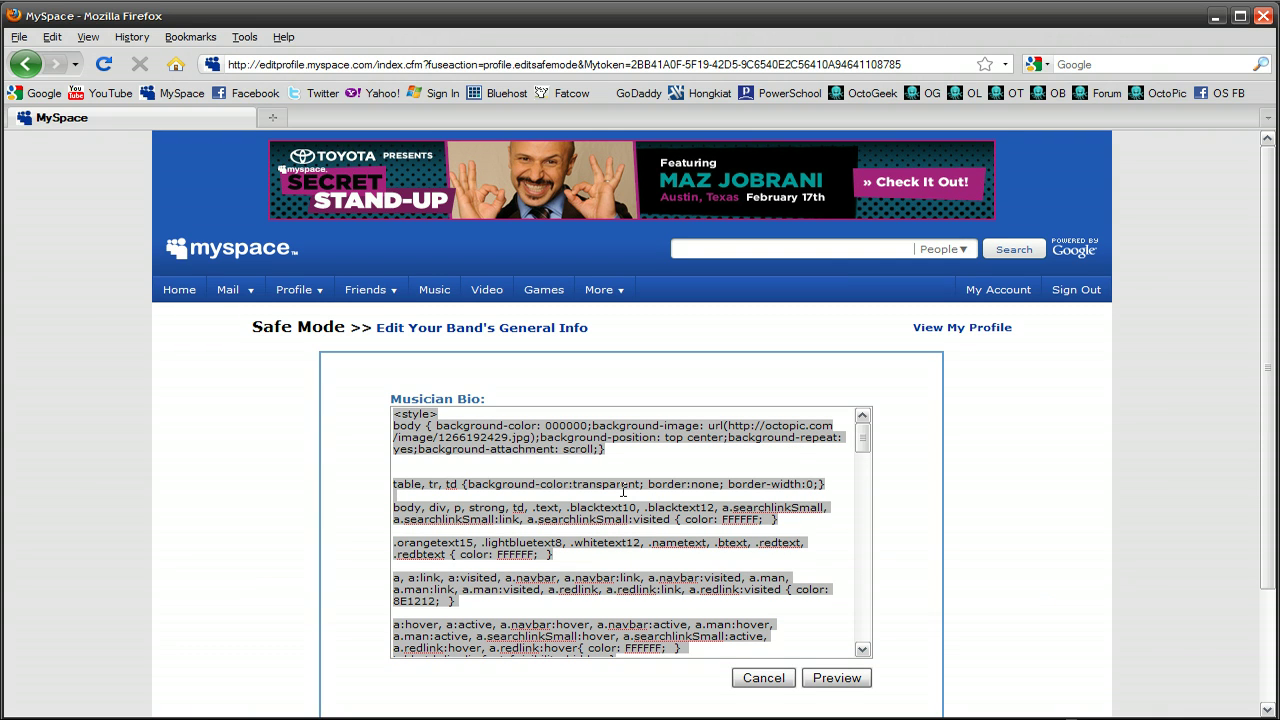
pyautogui.press('BackSpace')
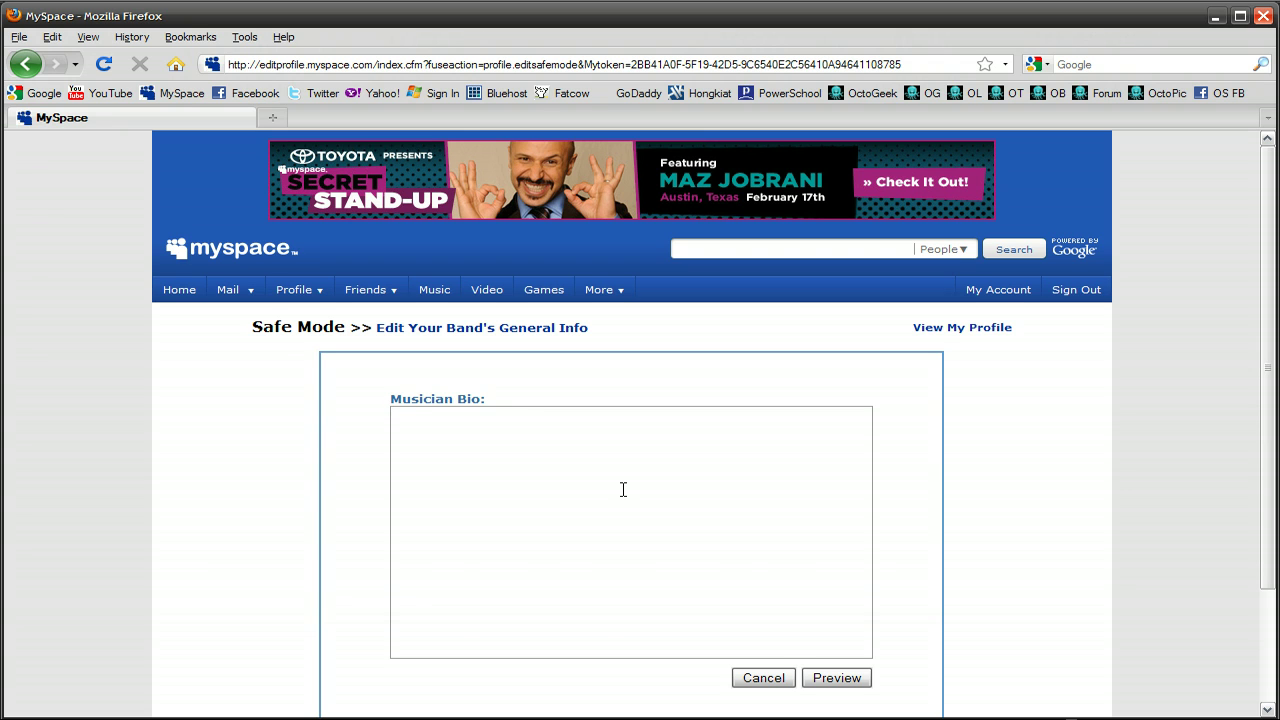
pyautogui.hotkey('ctrl', 'v')
pyautogui.scroll(20, 623, 489)
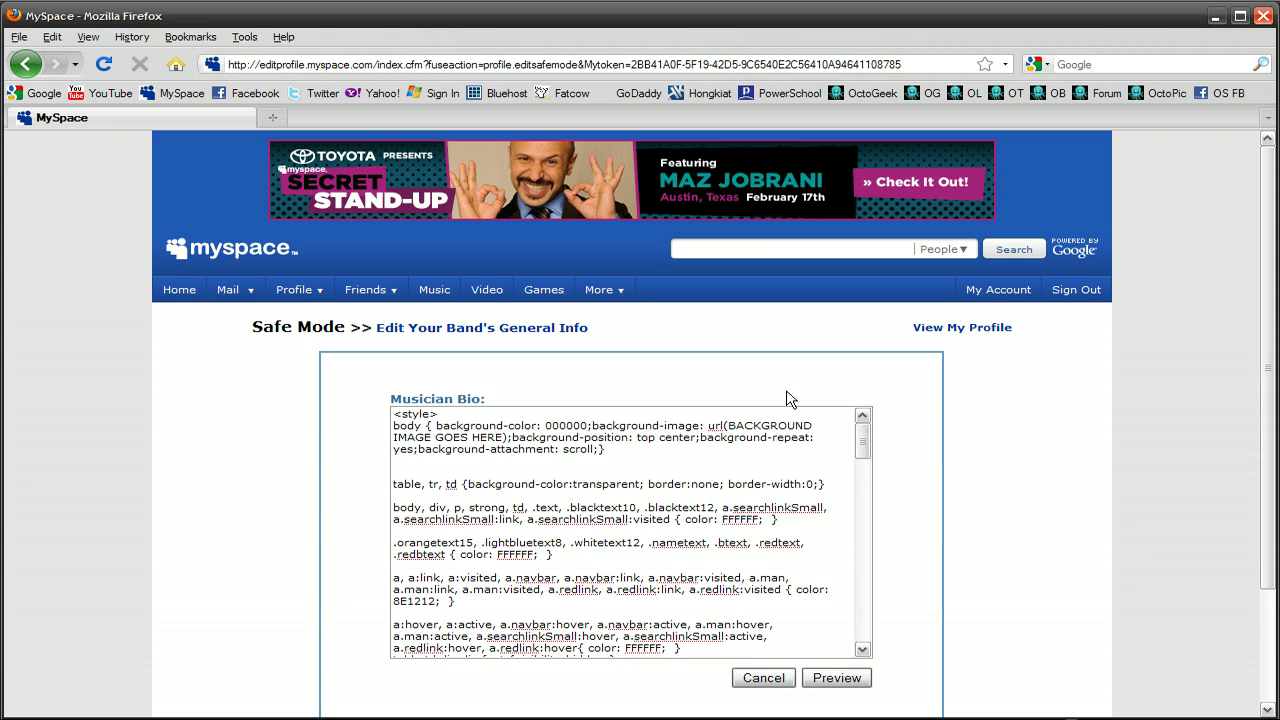
pyautogui.moveTo(786, 399); pyautogui.dragTo(520, 402)
pyautogui.click(520, 402)
# Open octopic.com in a new tab and review its accepted image formats and maximum upload size.
pyautogui.hotkey('ctrl', 't')
pyautogui.write('oc')
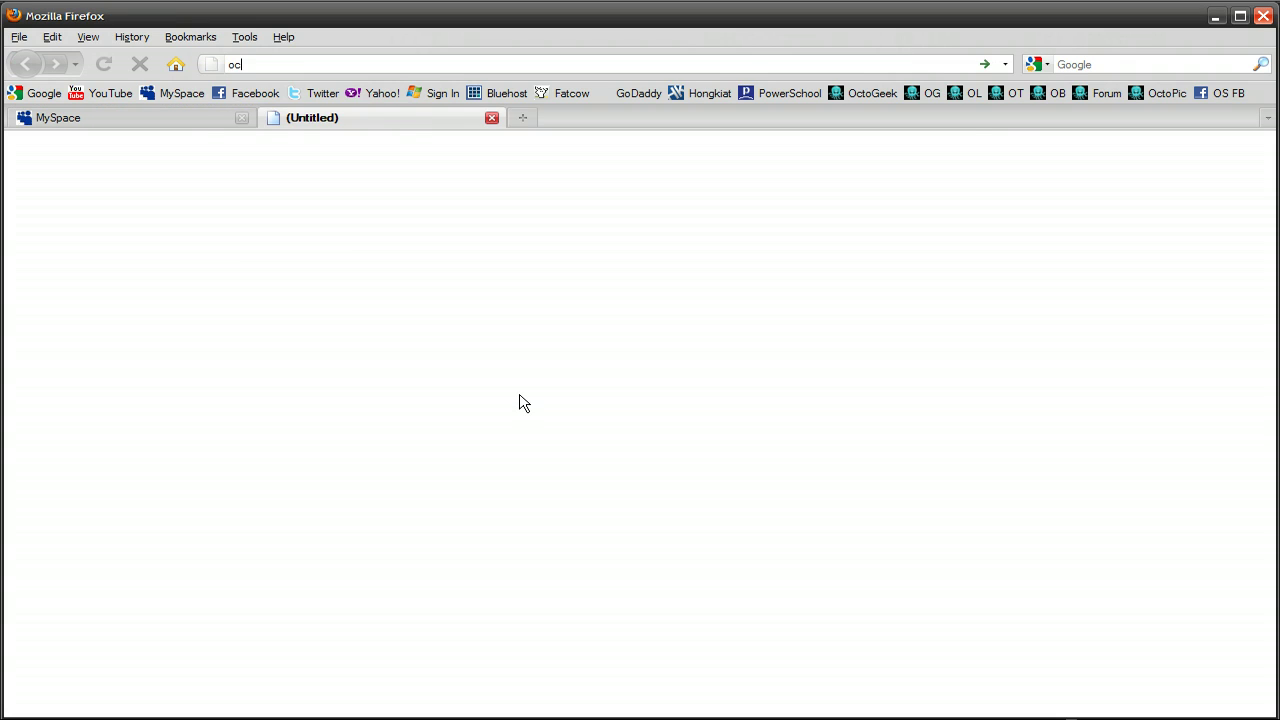
pyautogui.write('topic.com')
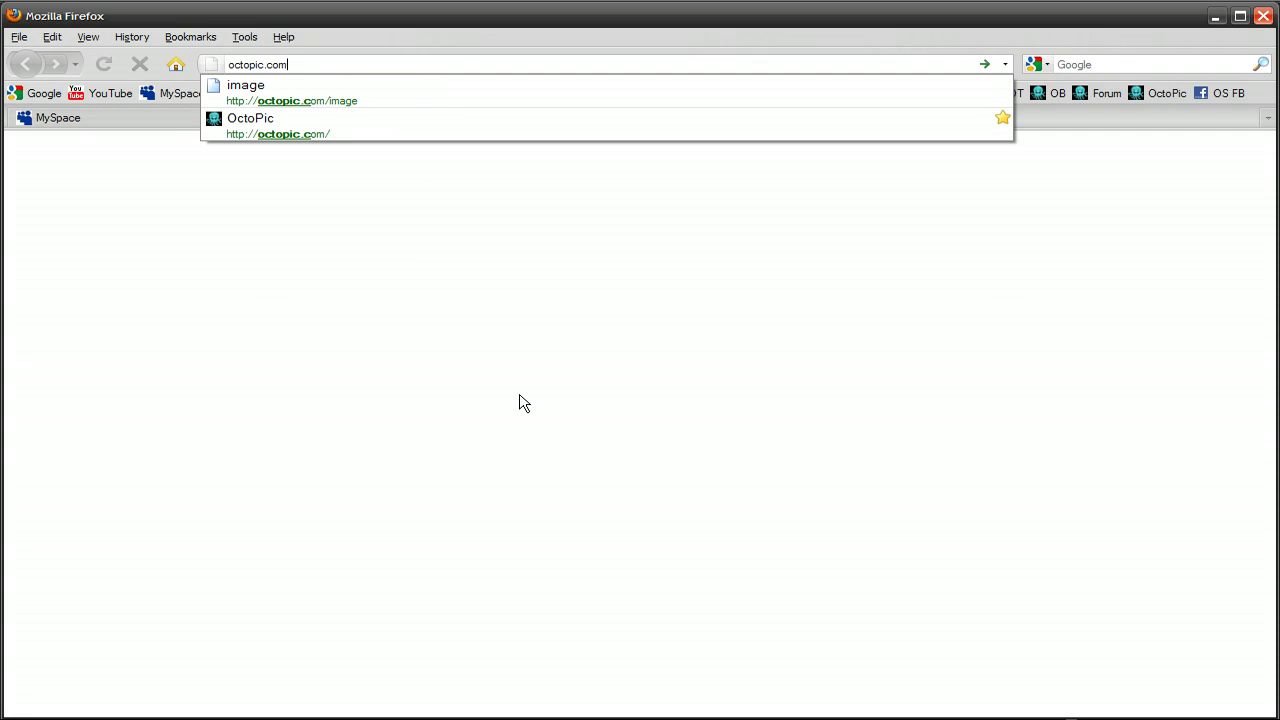
pyautogui.press('Return')
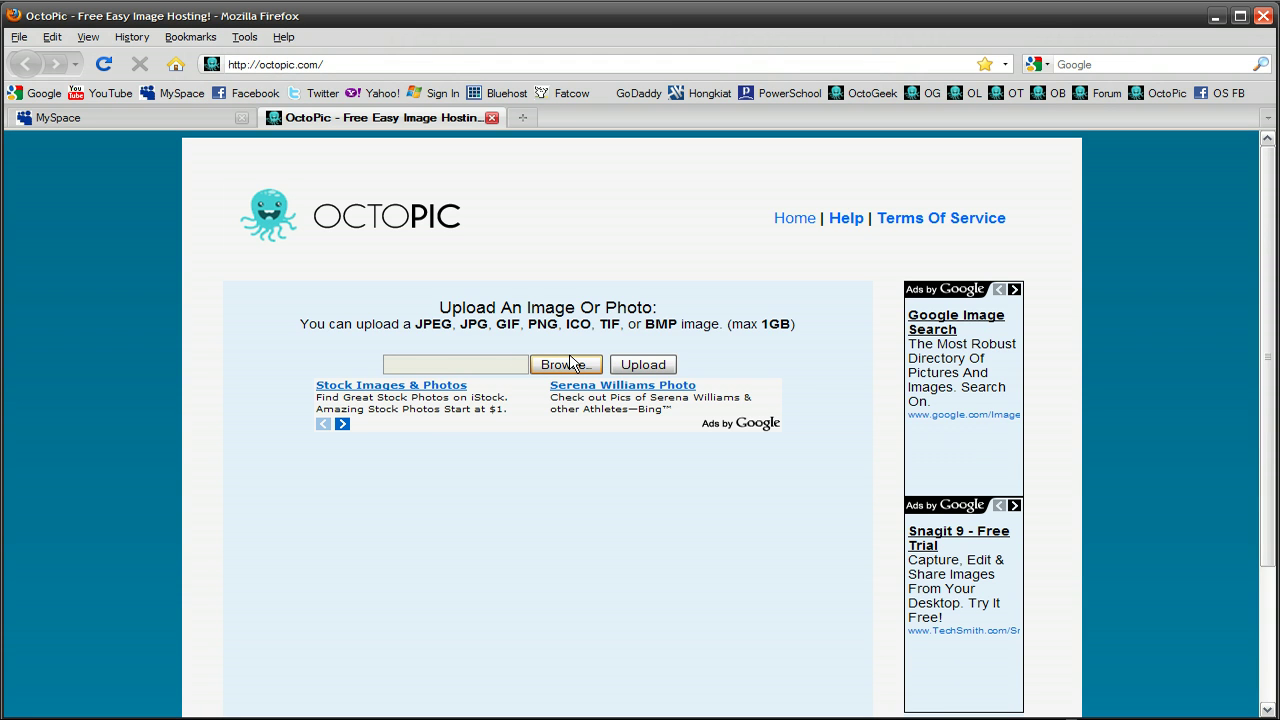
pyautogui.moveTo(731, 325); pyautogui.dragTo(788, 329)
pyautogui.click(788, 329)
pyautogui.moveTo(418, 324); pyautogui.dragTo(672, 324)
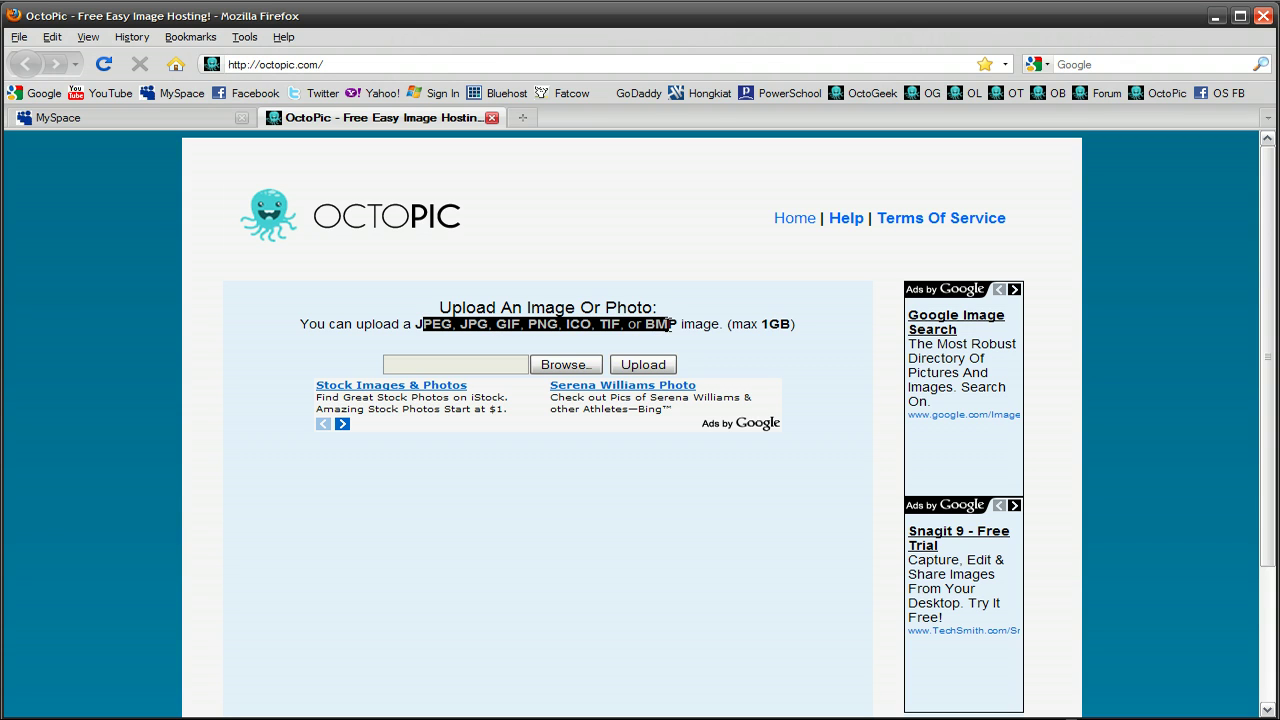
pyautogui.click(674, 325)
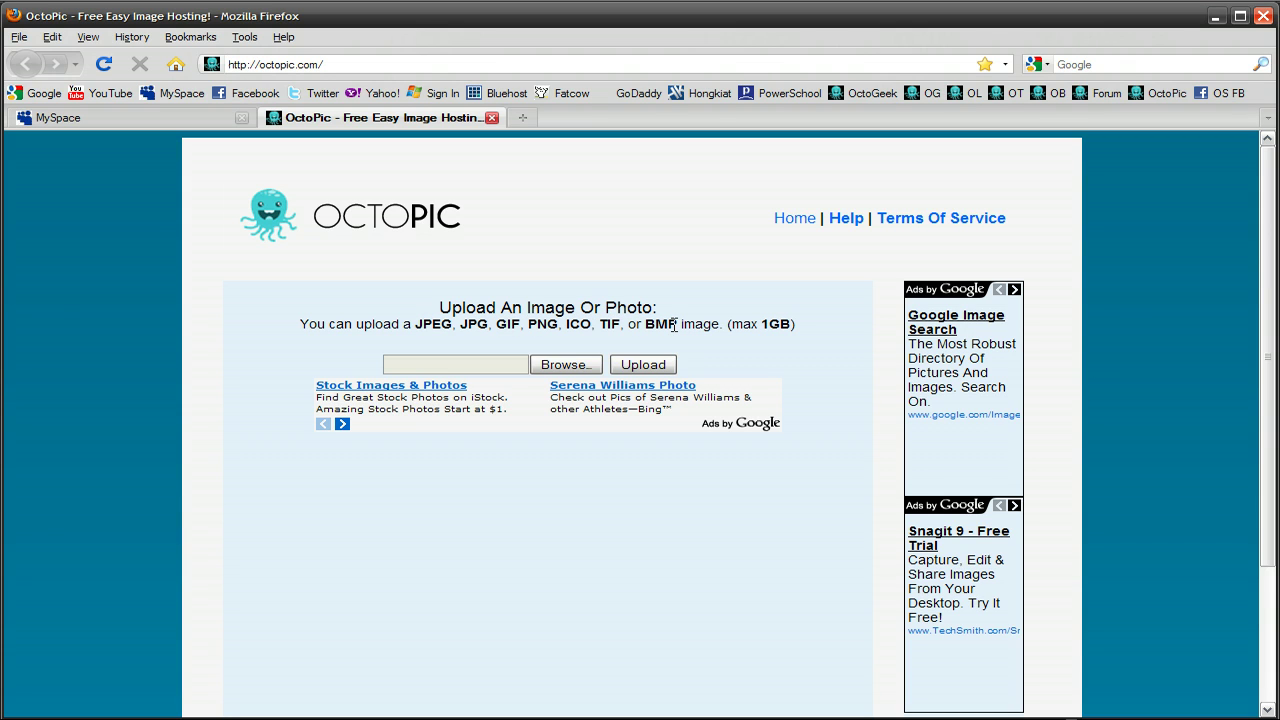
# Upload the MySpace Background image from the TSGB Music Myspace folder to OctoPic.
pyautogui.click(566, 362)
pyautogui.click(50, 238)
pyautogui.doubleClick(274, 186)
pyautogui.doubleClick(196, 118)
pyautogui.click(645, 364)
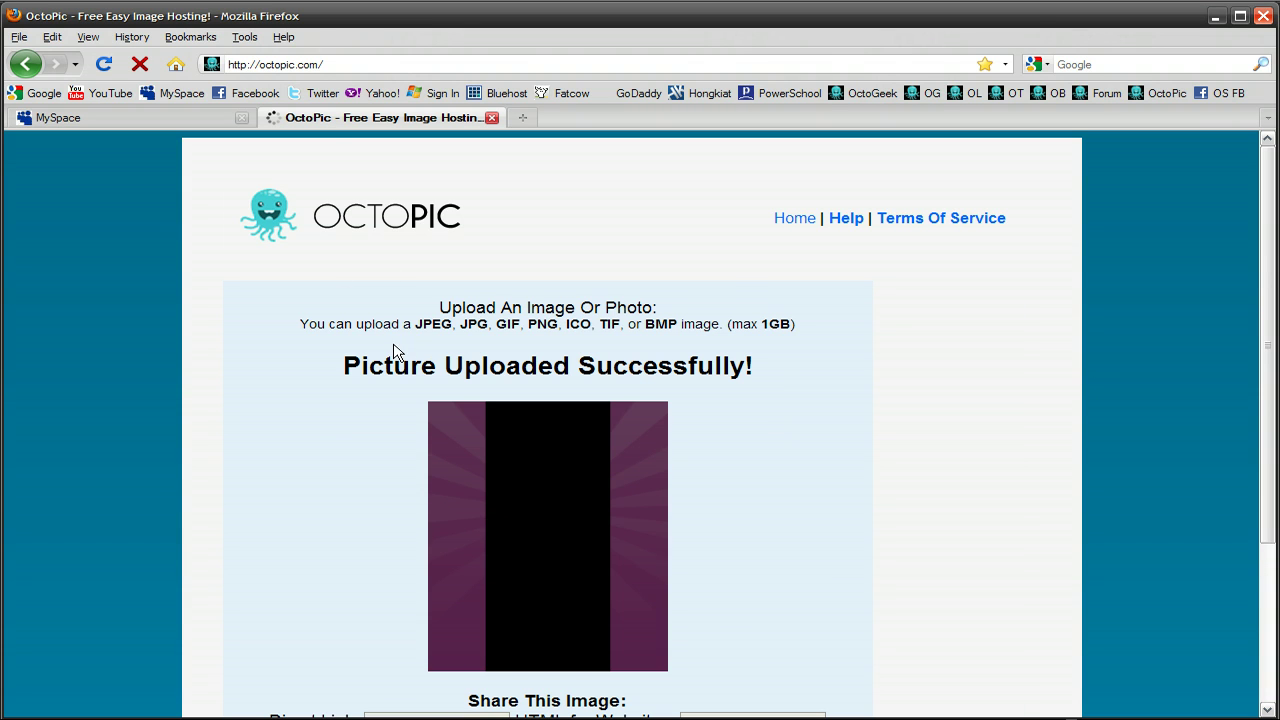
# Replace the "BACKGROUND IMAGE GOES HERE" placeholder in the Musician Bio code with the uploaded background's direct link.
pyautogui.scroll(-3, 469, 407)
pyautogui.click(428, 568)
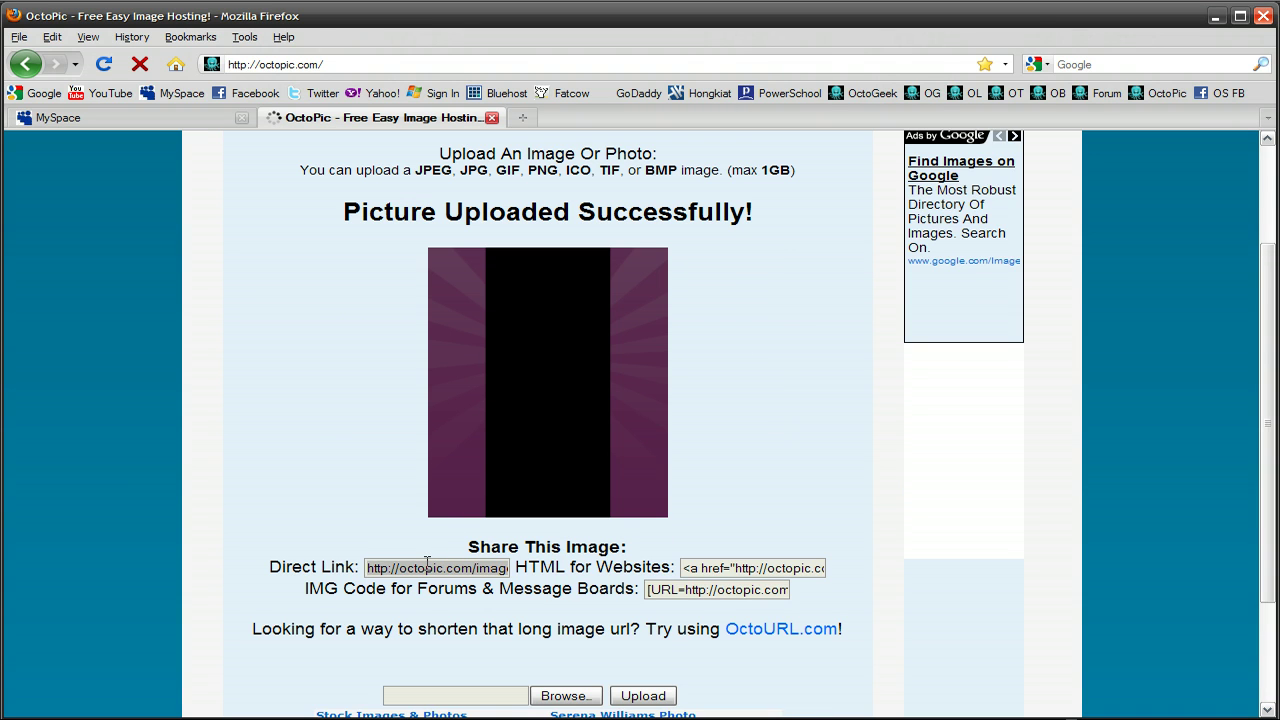
pyautogui.click(147, 120)
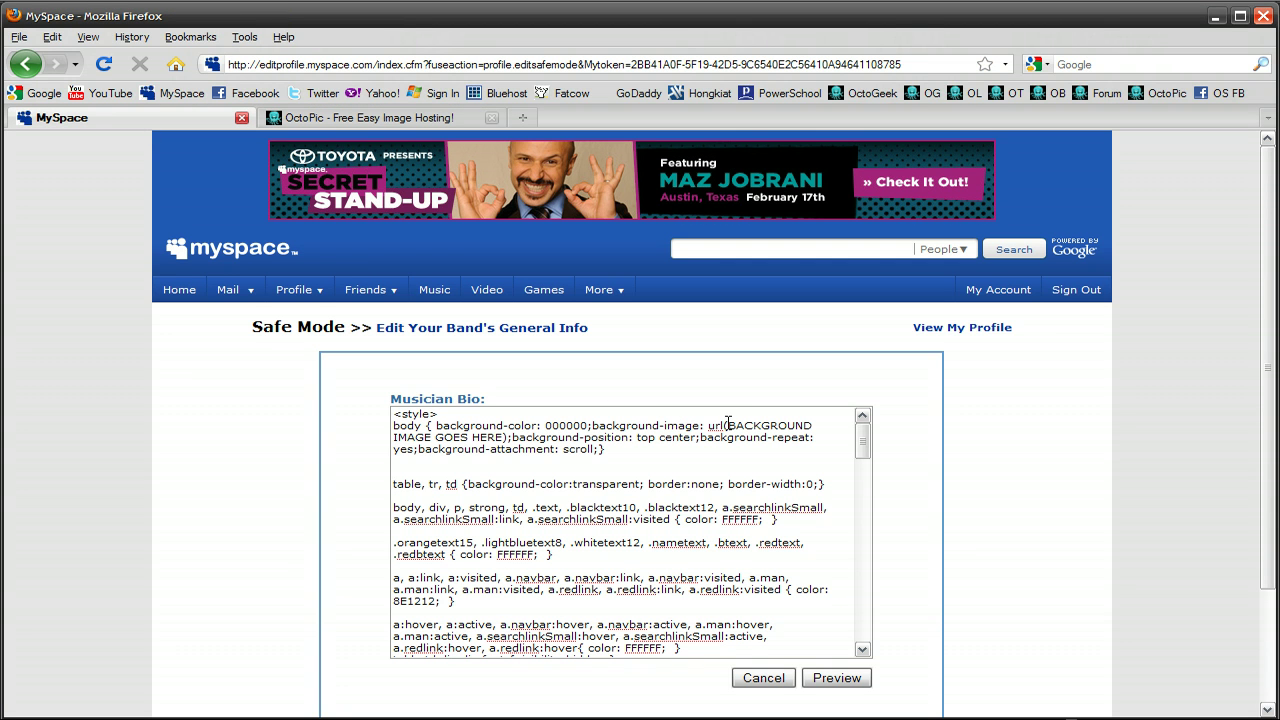
pyautogui.moveTo(728, 425); pyautogui.dragTo(502, 437)
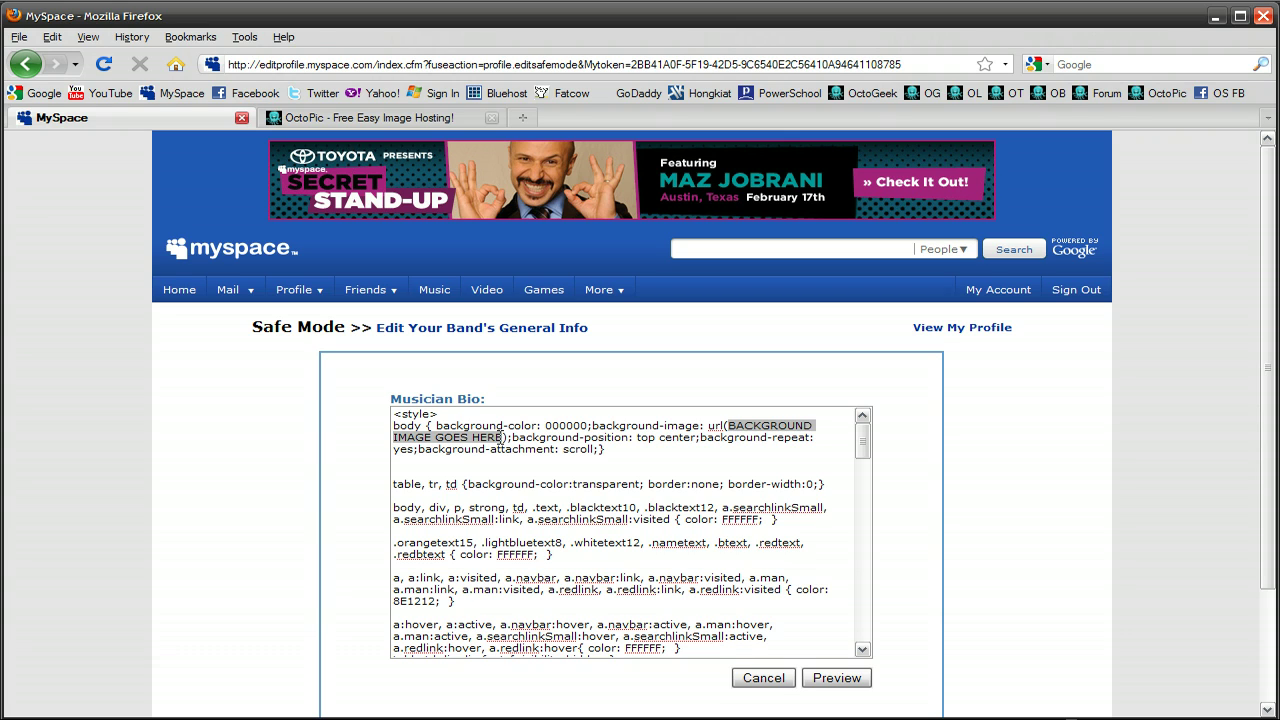
pyautogui.write('http://octopic.com/image/1266207293.jpg')
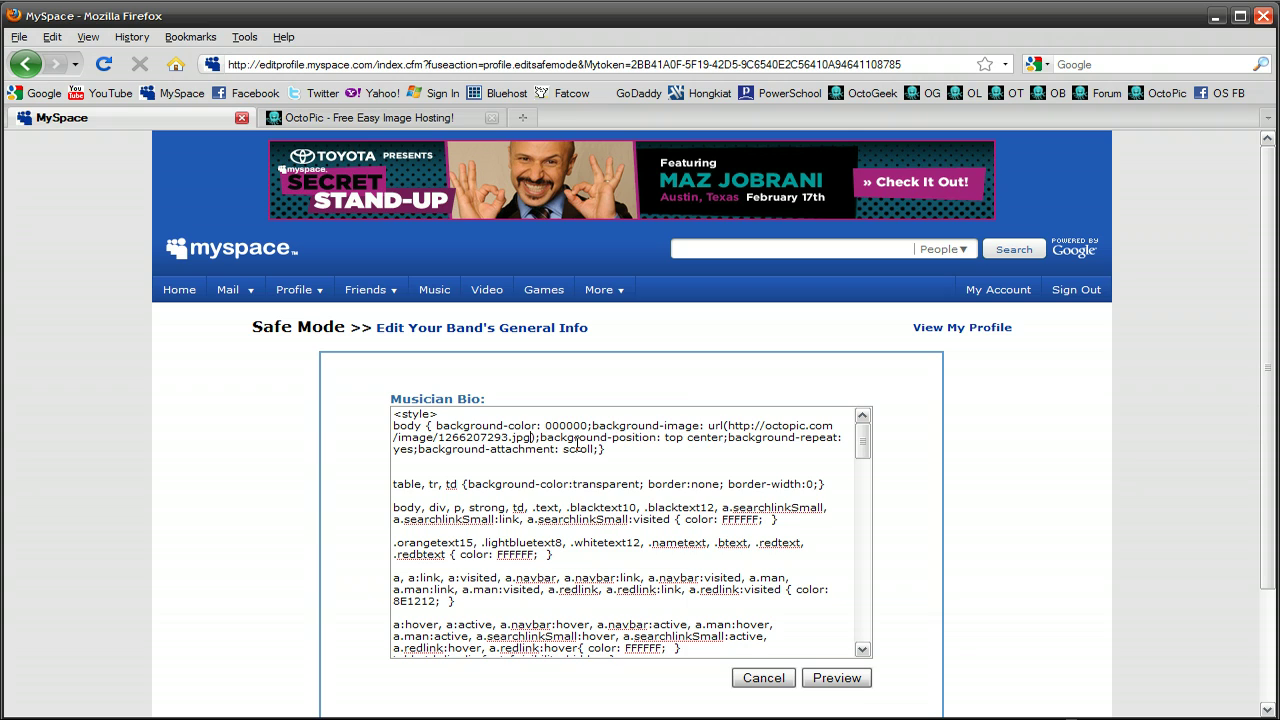
# Look up the hex code of a dark blue, 002EB8, in ColorSchemer as an example background color, and return to the bio code.
pyautogui.moveTo(545, 425); pyautogui.dragTo(584, 421)
pyautogui.click(584, 420)
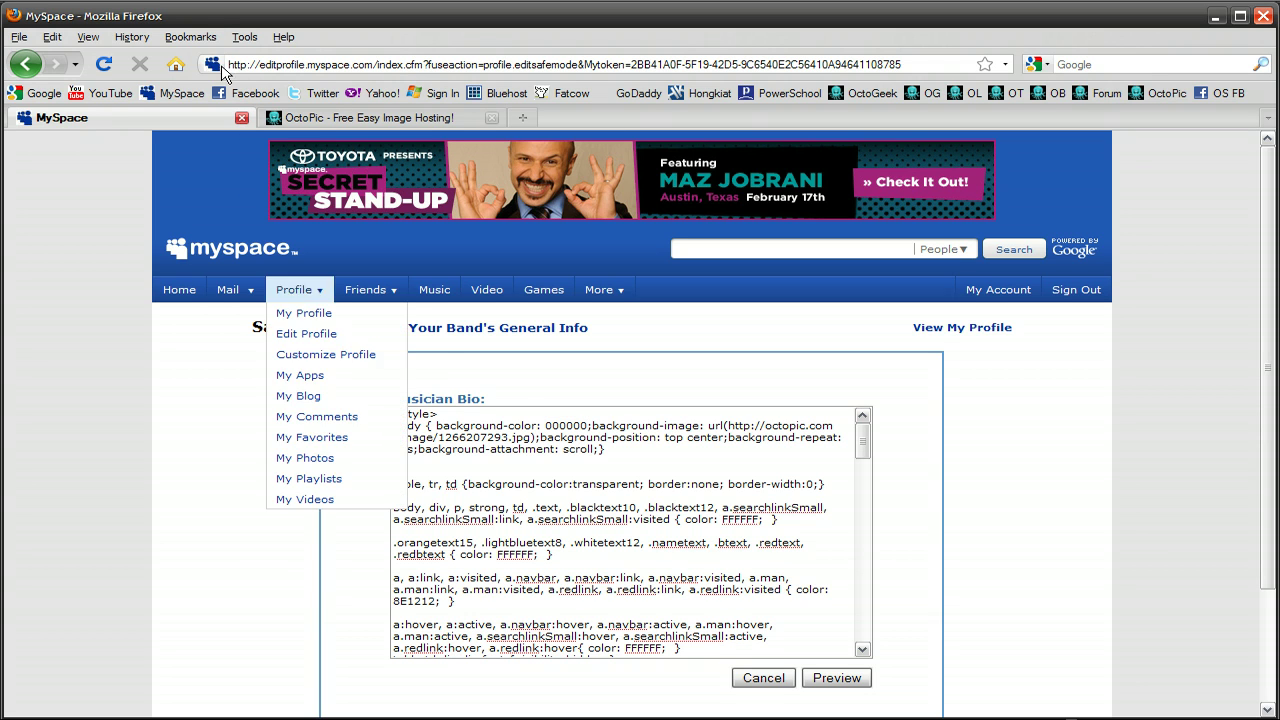
pyautogui.click(190, 37)
pyautogui.moveTo(310, 178)
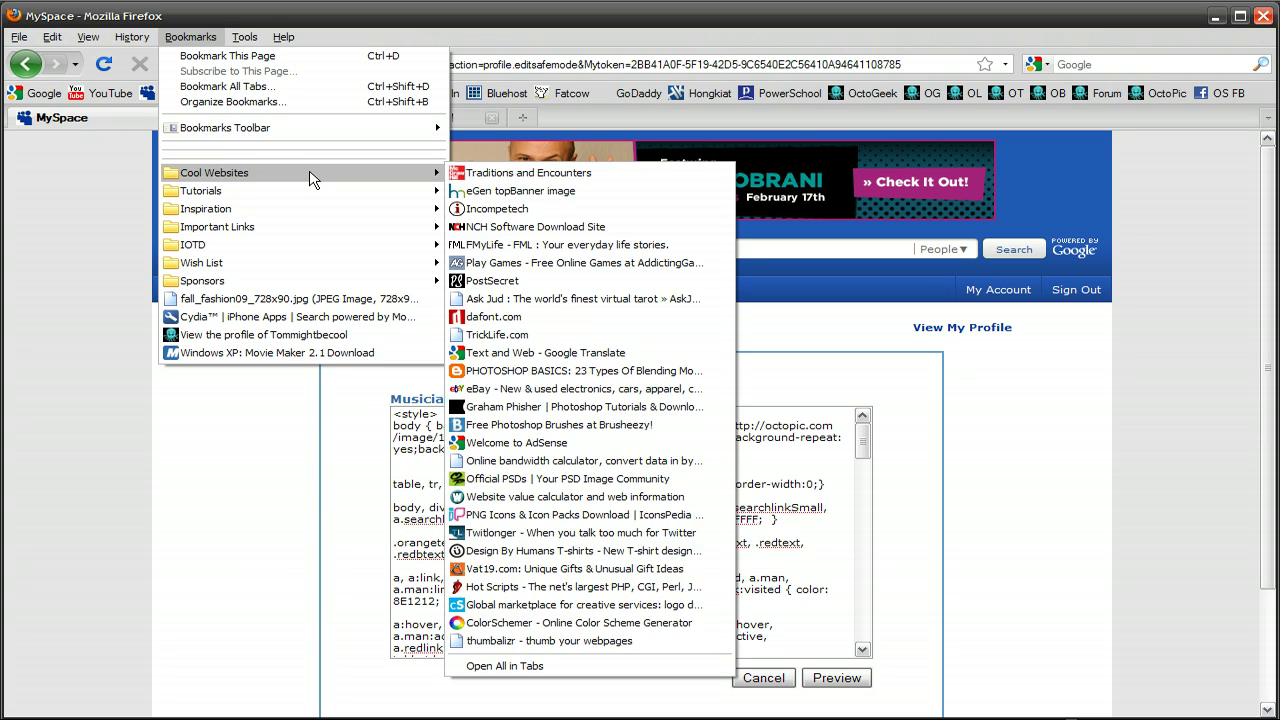
pyautogui.rightClick(608, 624)
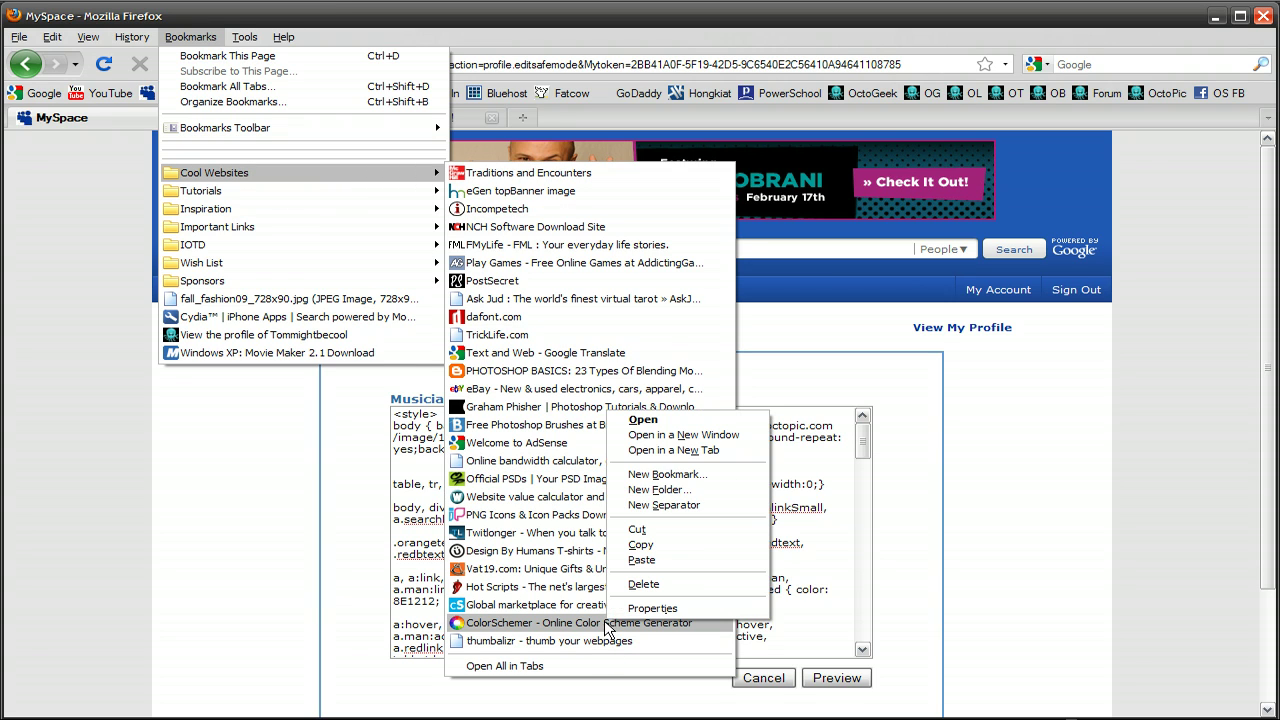
pyautogui.click(640, 450)
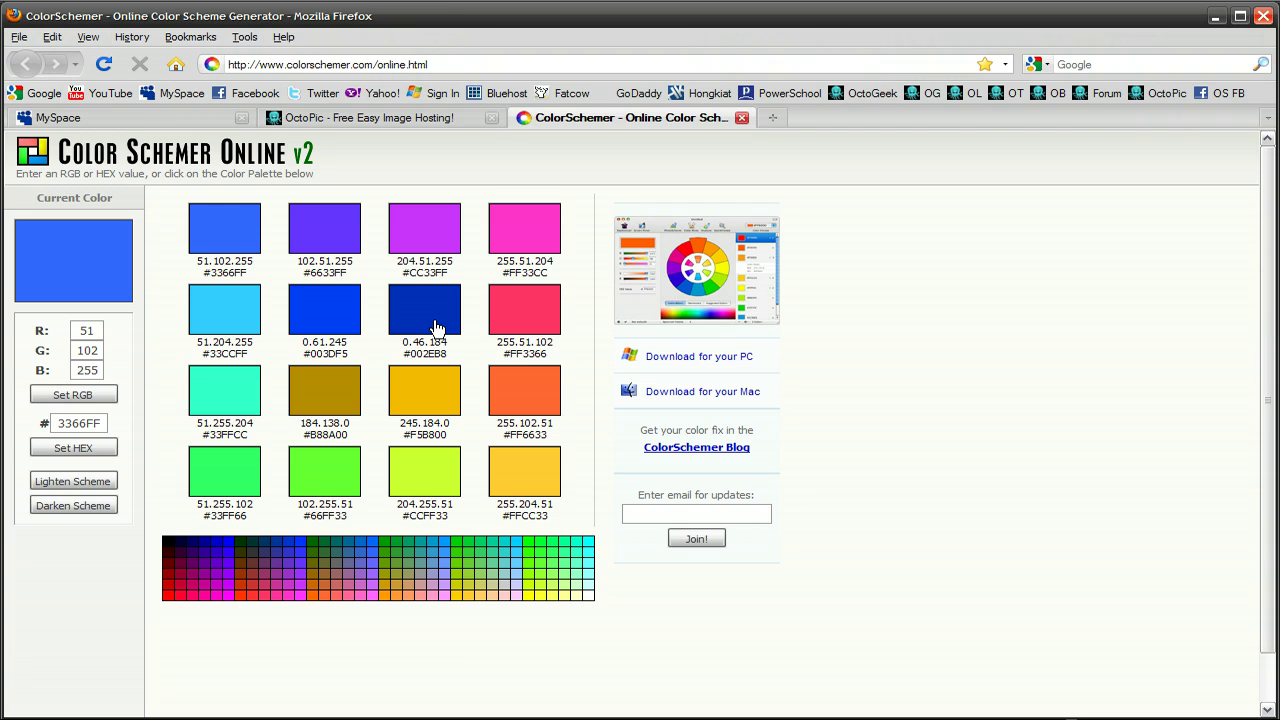
pyautogui.click(436, 328)
pyautogui.moveTo(54, 421); pyautogui.dragTo(96, 418)
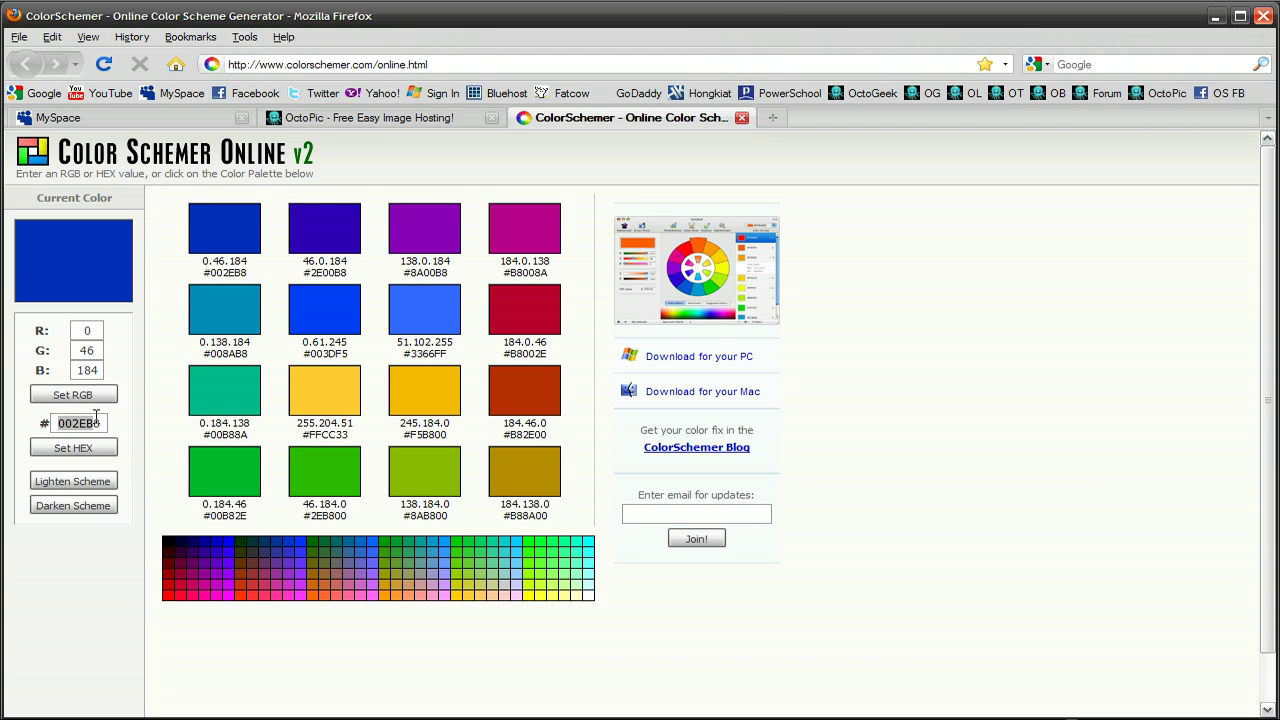
pyautogui.click(130, 117)
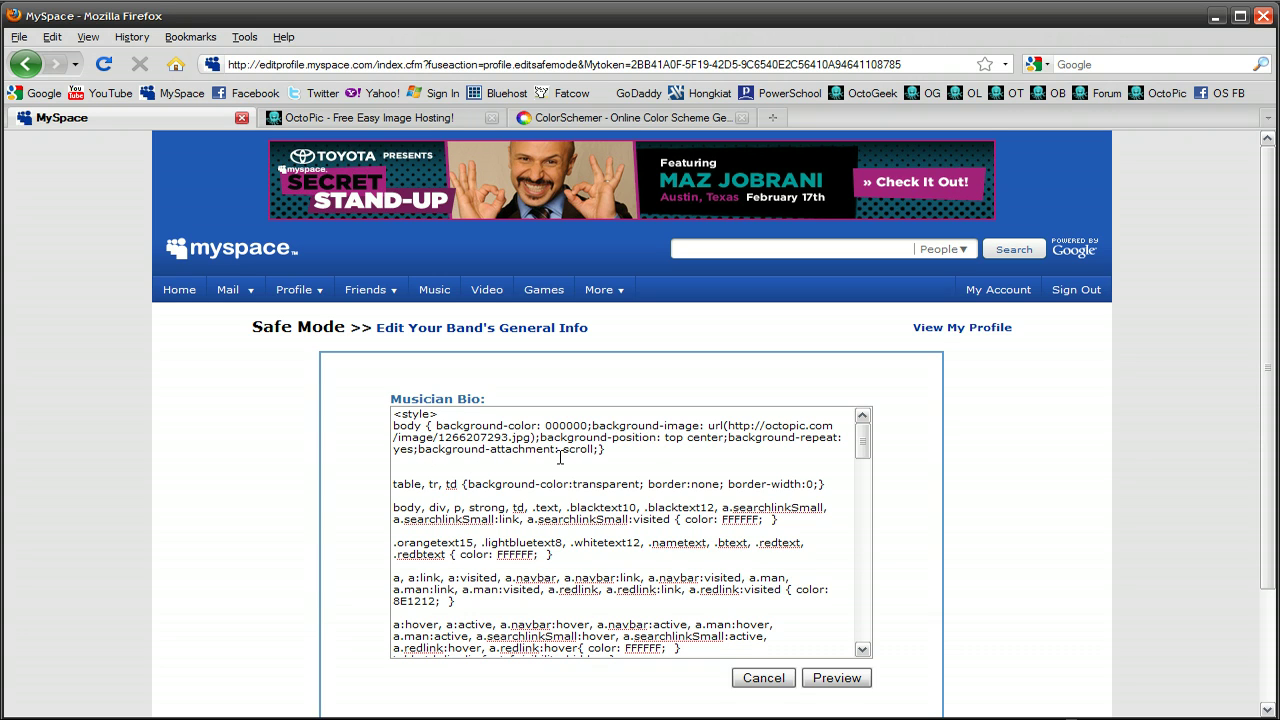
# Examine the hex color values for the general text, headings, links and hovered links in the Musician Bio code's first style block.
pyautogui.scroll(-2, 281, 391)
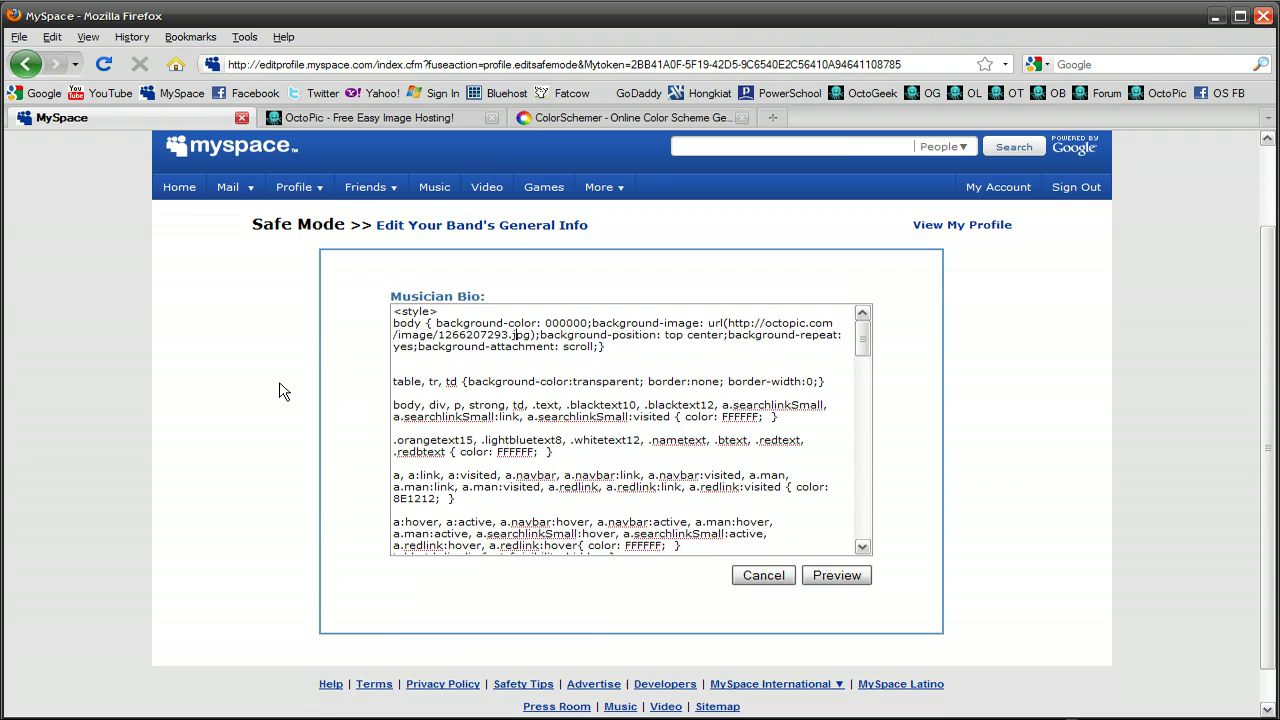
pyautogui.scroll(2, 281, 391)
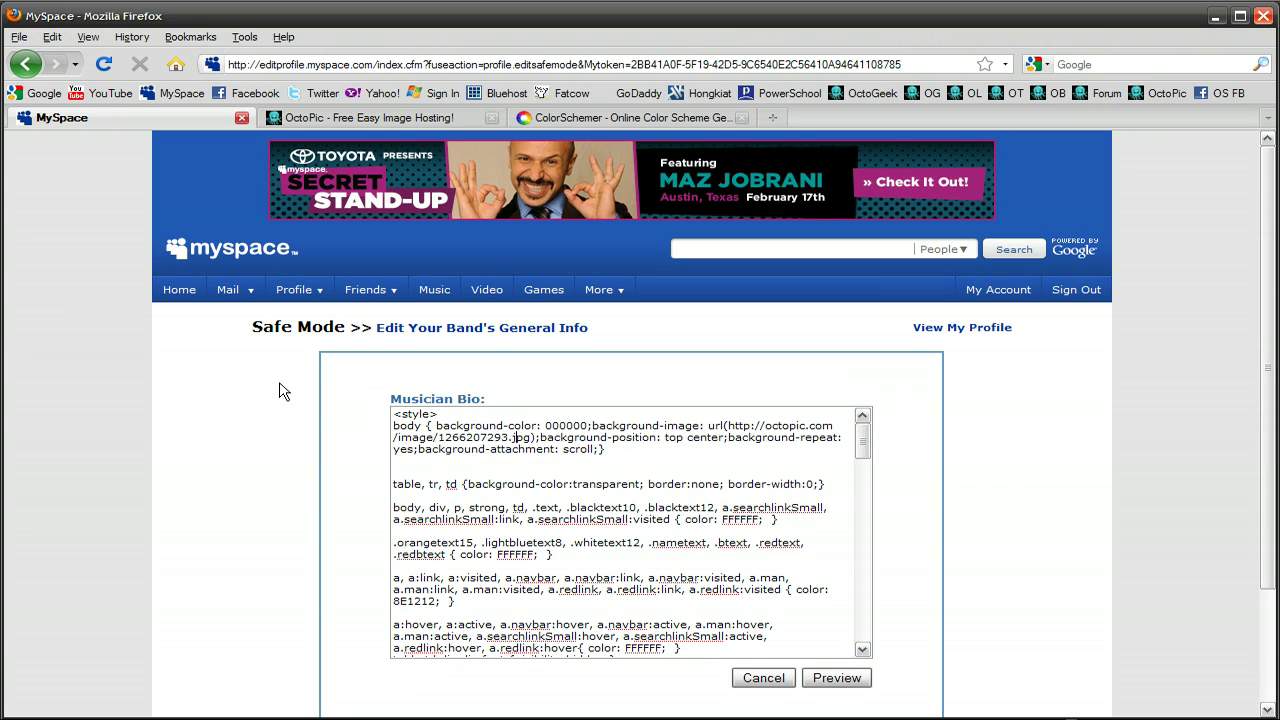
pyautogui.scroll(-1, 476, 480)
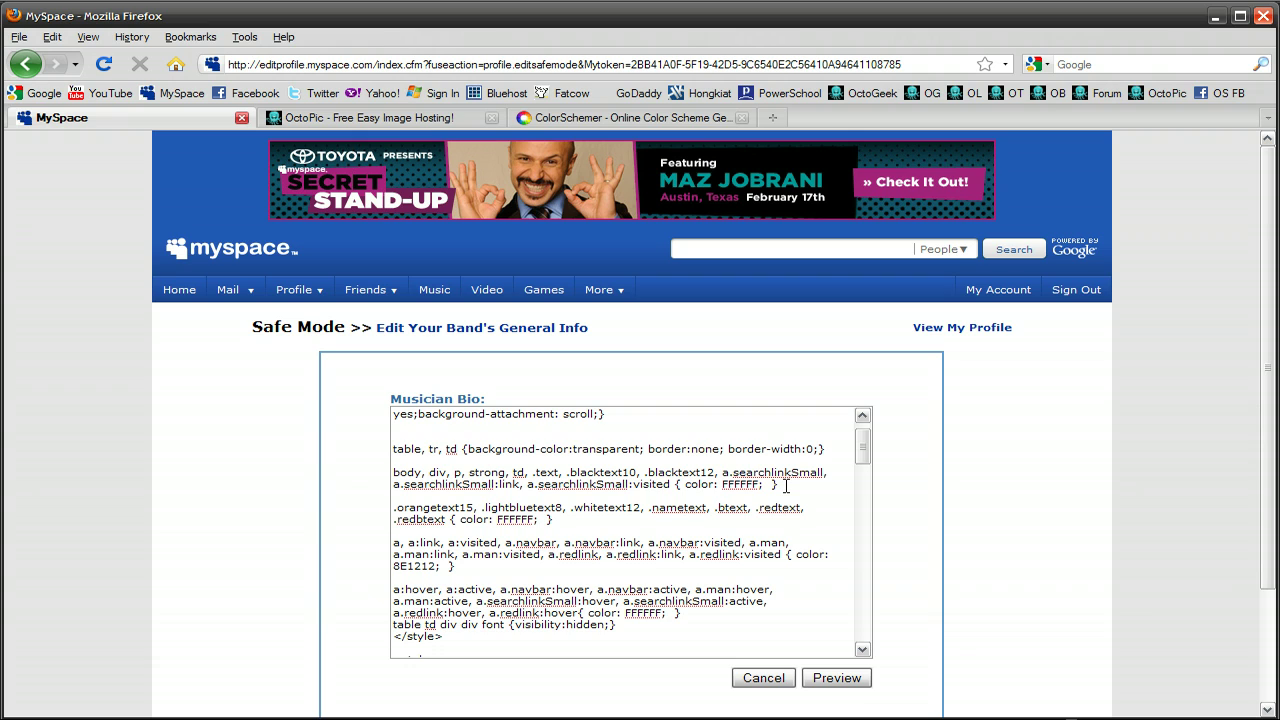
pyautogui.moveTo(786, 485); pyautogui.dragTo(724, 486)
pyautogui.click(722, 487)
pyautogui.scroll(-1, 722, 487)
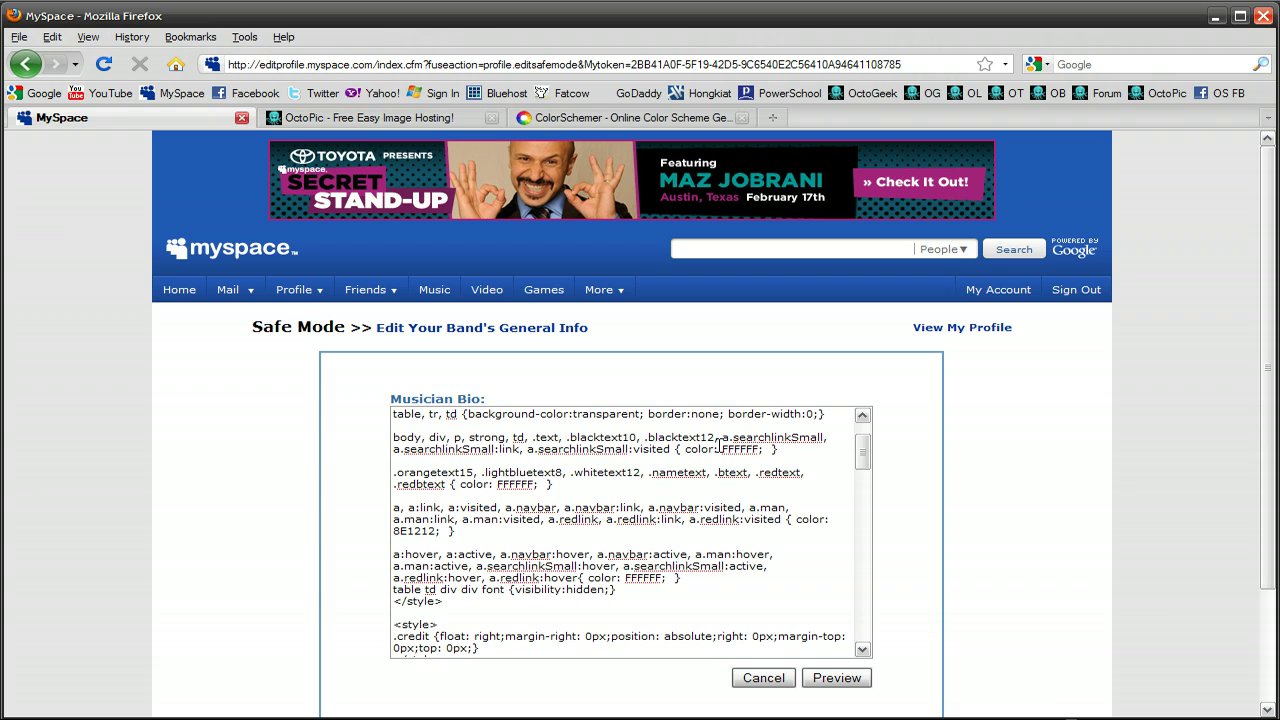
pyautogui.click(722, 449)
pyautogui.moveTo(720, 452); pyautogui.dragTo(760, 451)
pyautogui.click(759, 452)
pyautogui.click(525, 472)
pyautogui.doubleClick(498, 484)
pyautogui.moveTo(456, 531); pyautogui.dragTo(374, 503)
pyautogui.click(404, 512)
pyautogui.moveTo(625, 578); pyautogui.dragTo(656, 579)
pyautogui.click(660, 577)
# Find the contact table image placeholder in the bio code and upload the MySpace Contact Table image to OctoPic.
pyautogui.scroll(-8, 603, 496)
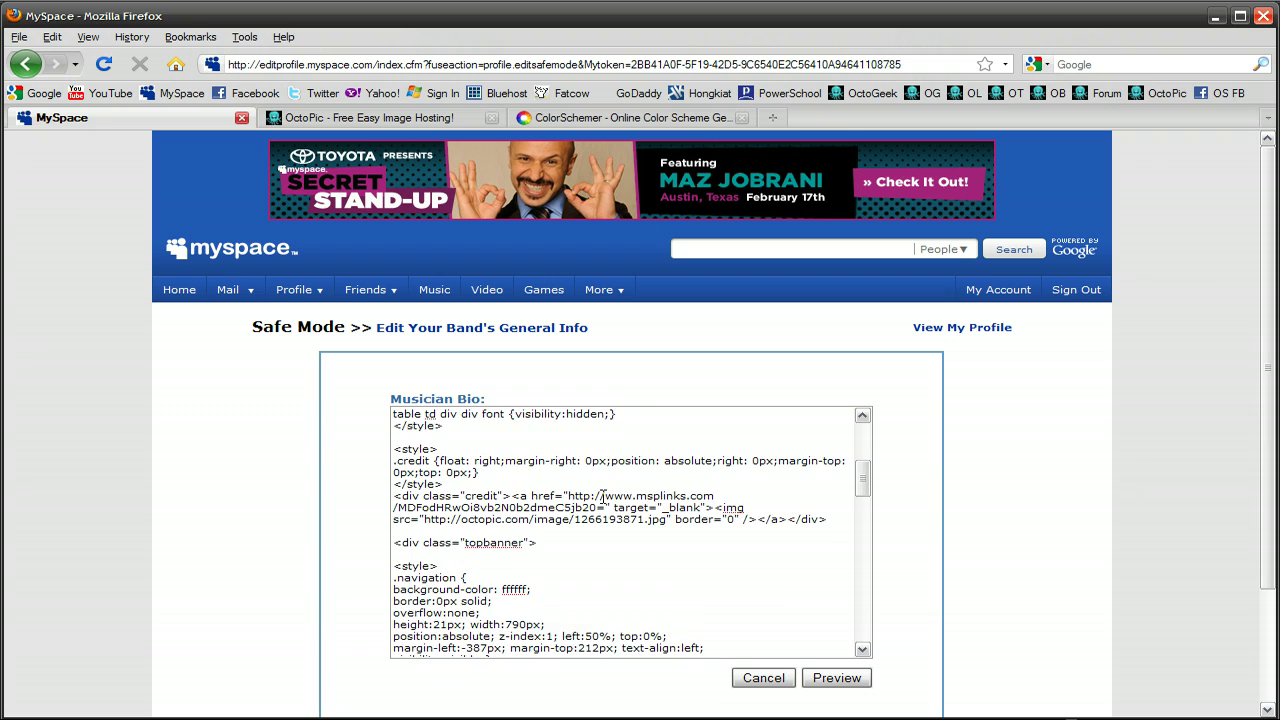
pyautogui.scroll(-4, 603, 496)
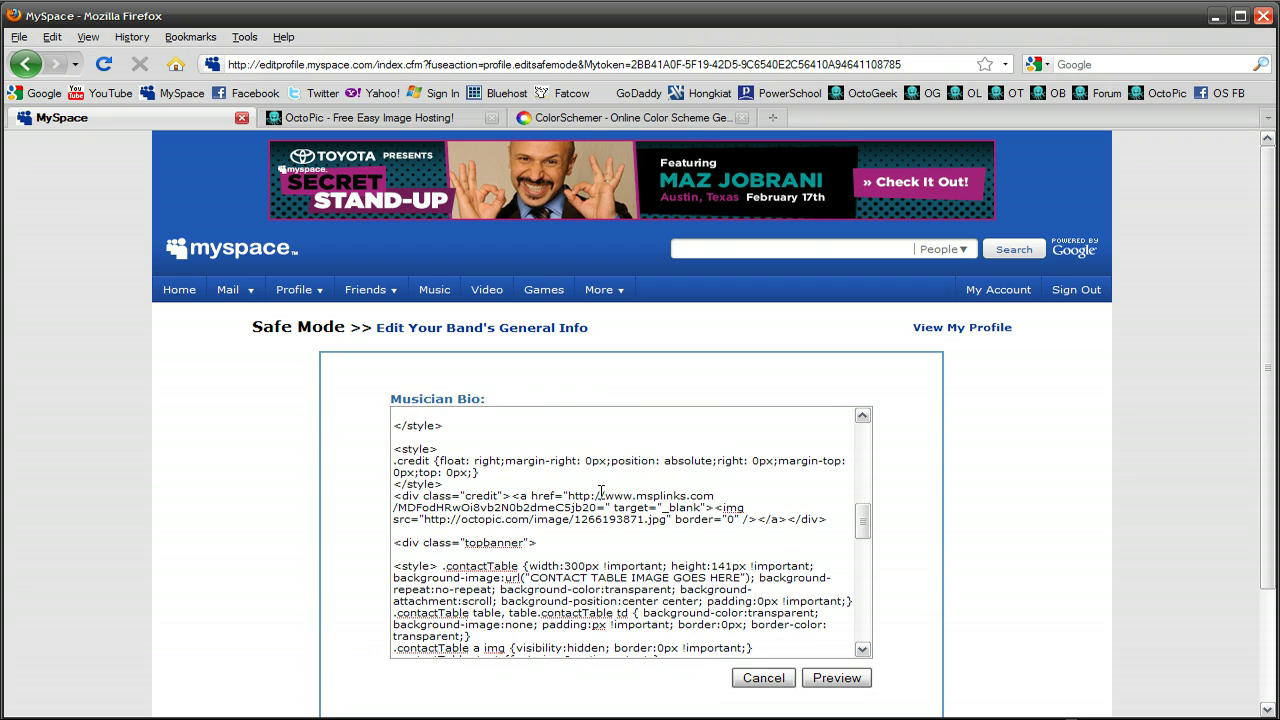
pyautogui.scroll(-2, 600, 492)
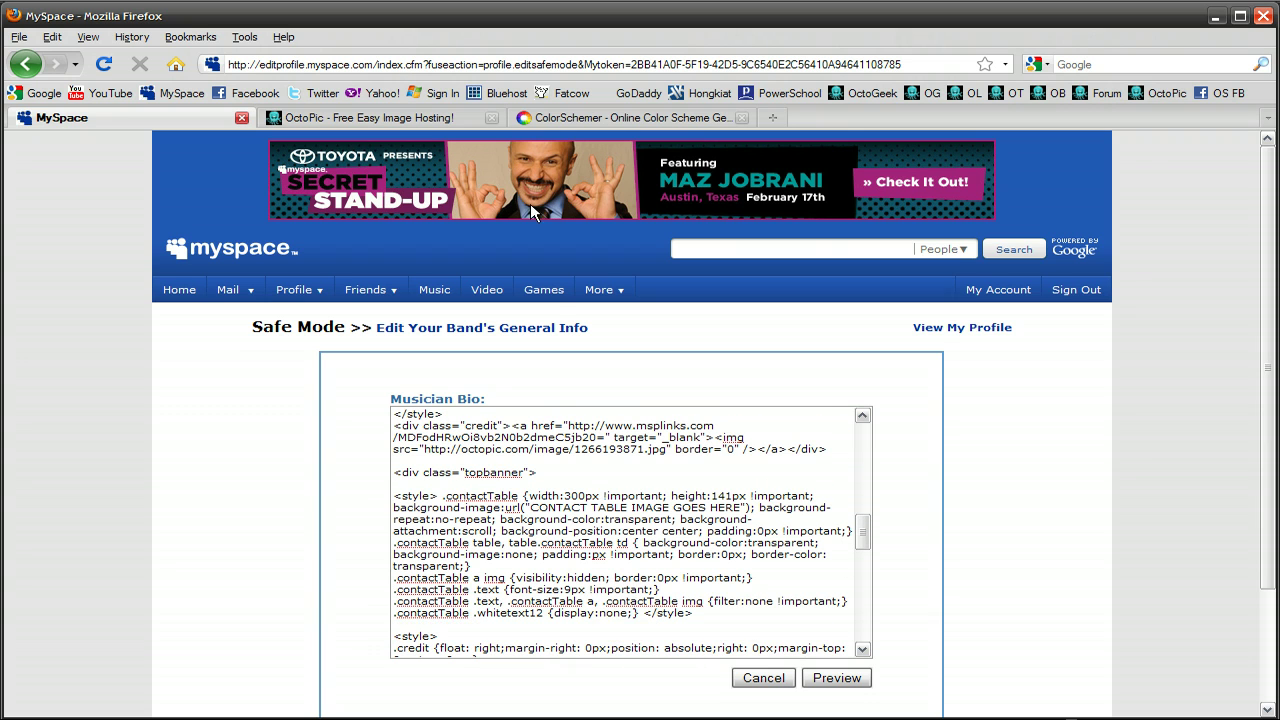
pyautogui.click(408, 118)
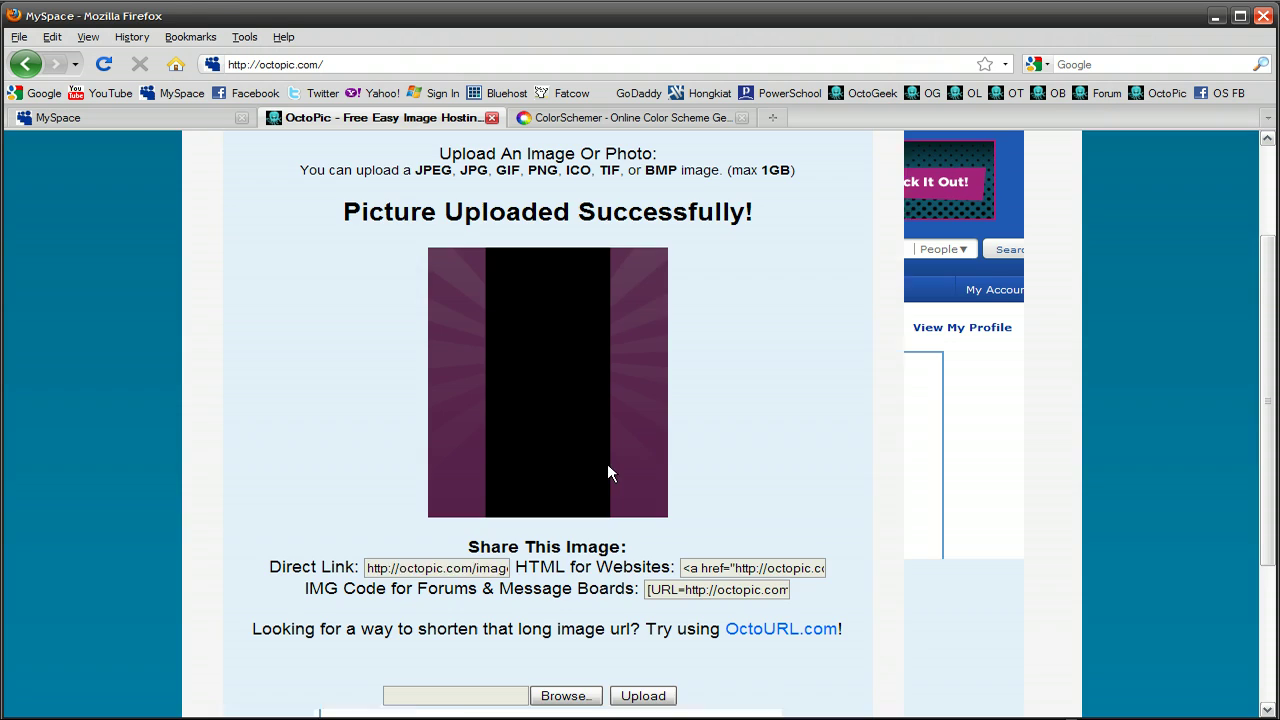
pyautogui.click(560, 692)
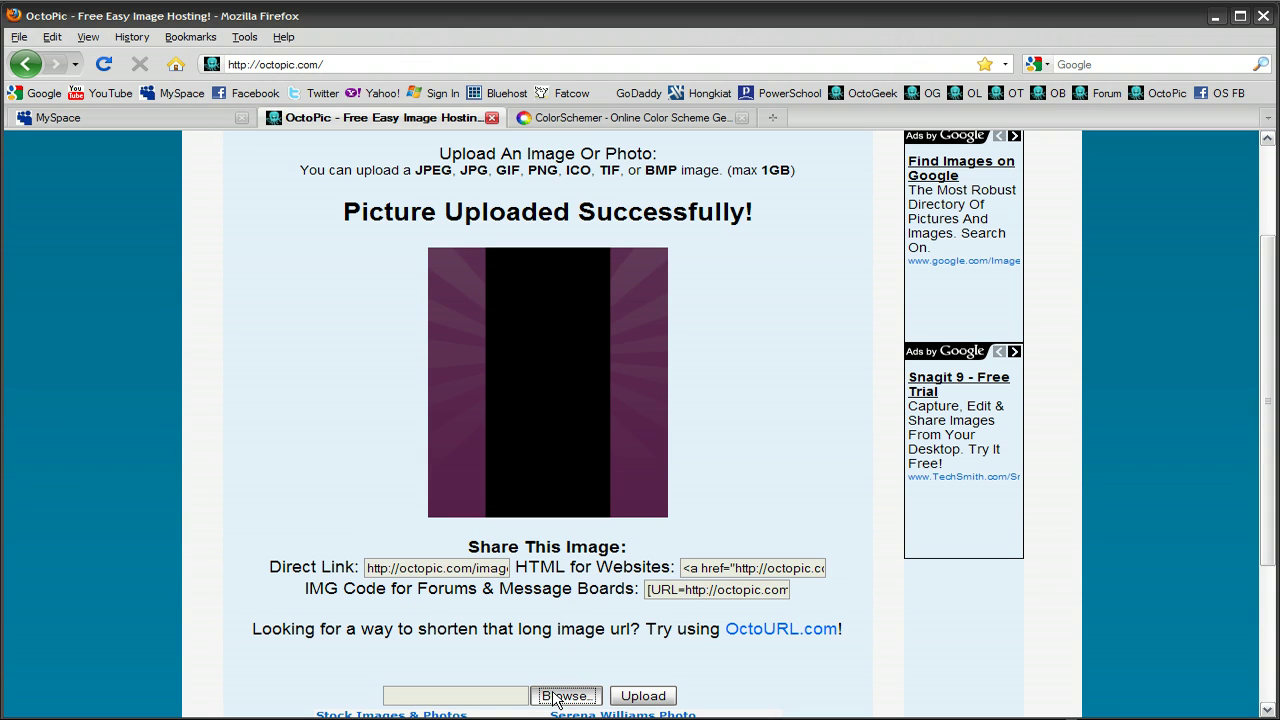
pyautogui.doubleClick(203, 126)
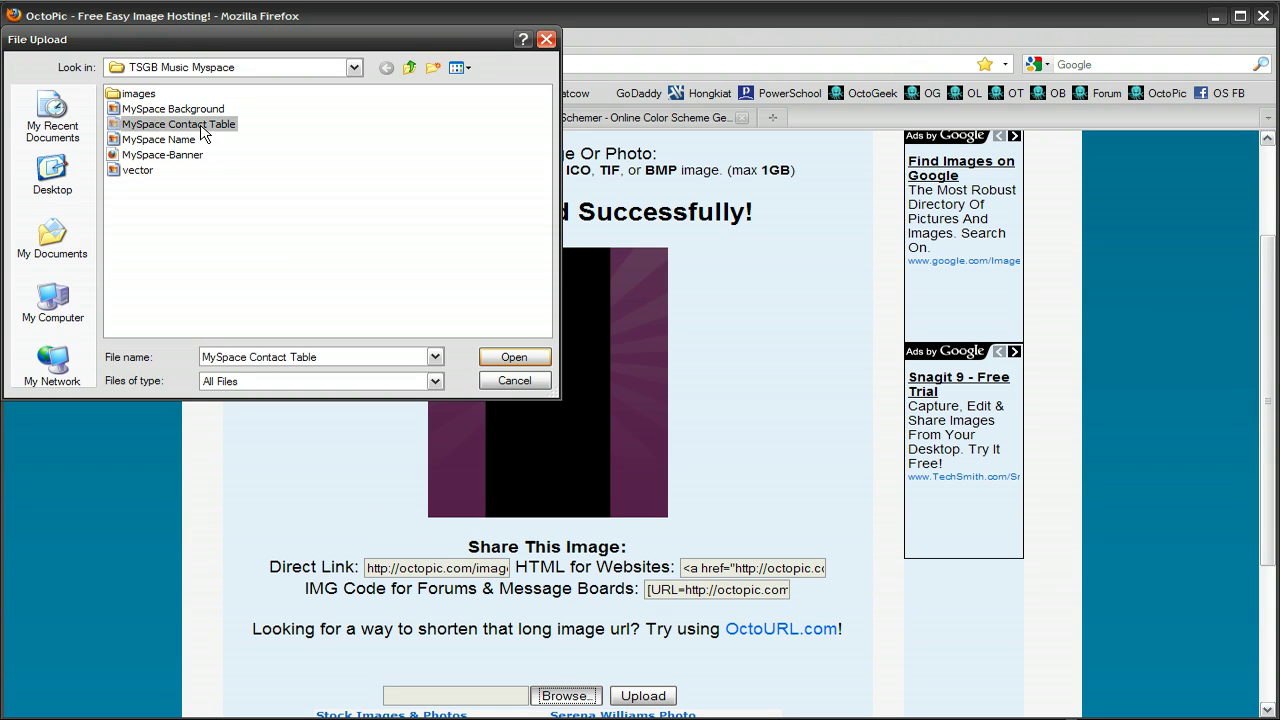
pyautogui.click(643, 696)
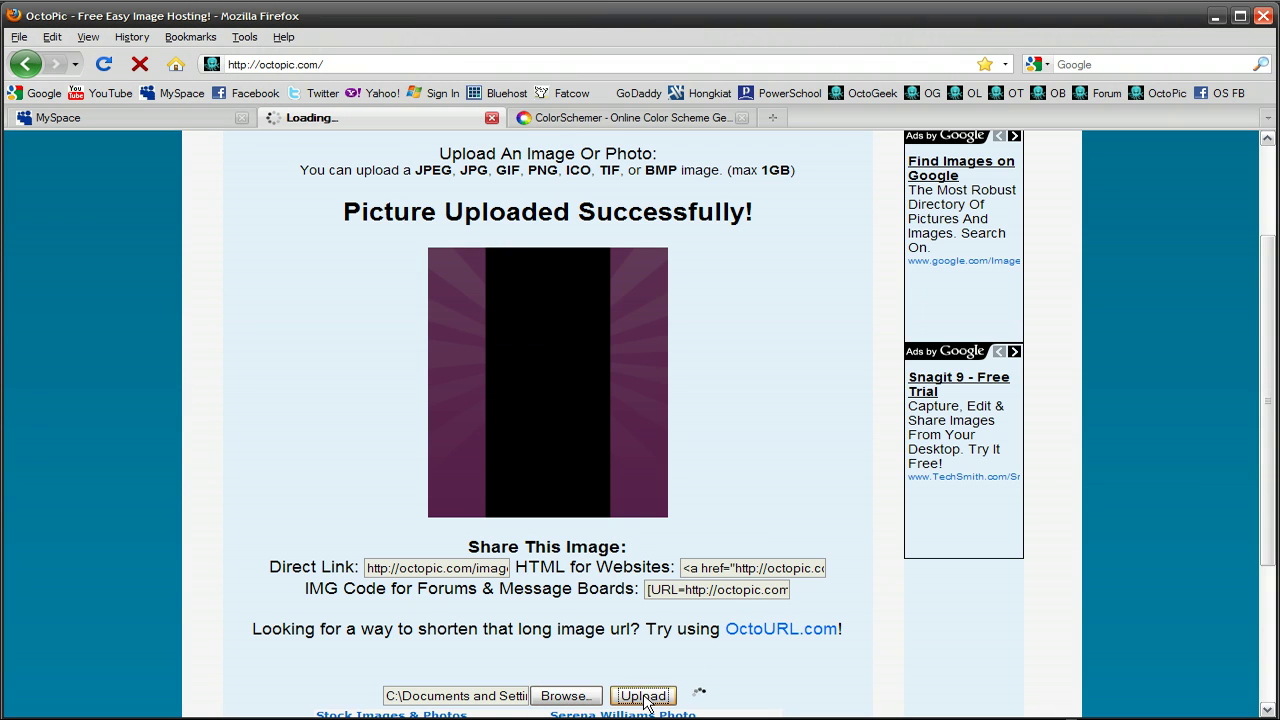
pyautogui.click(430, 587)
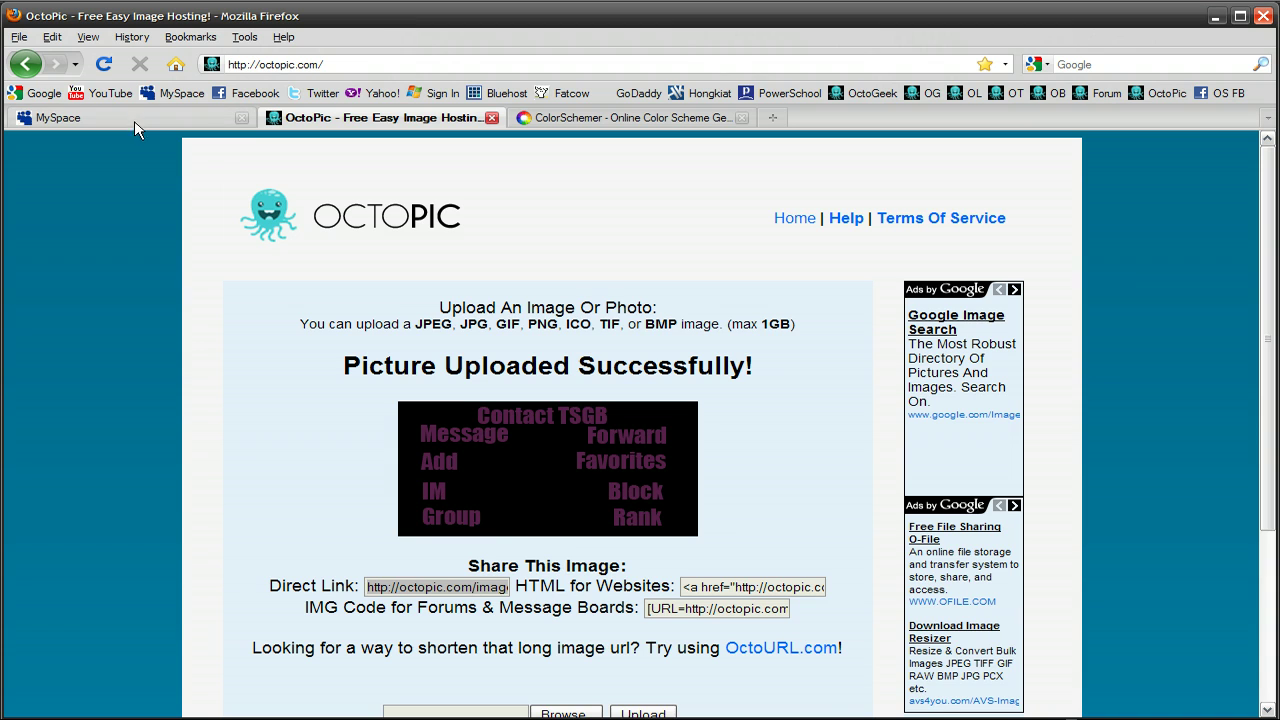
pyautogui.hotkey('ctrl', 'shift', 'Tab')
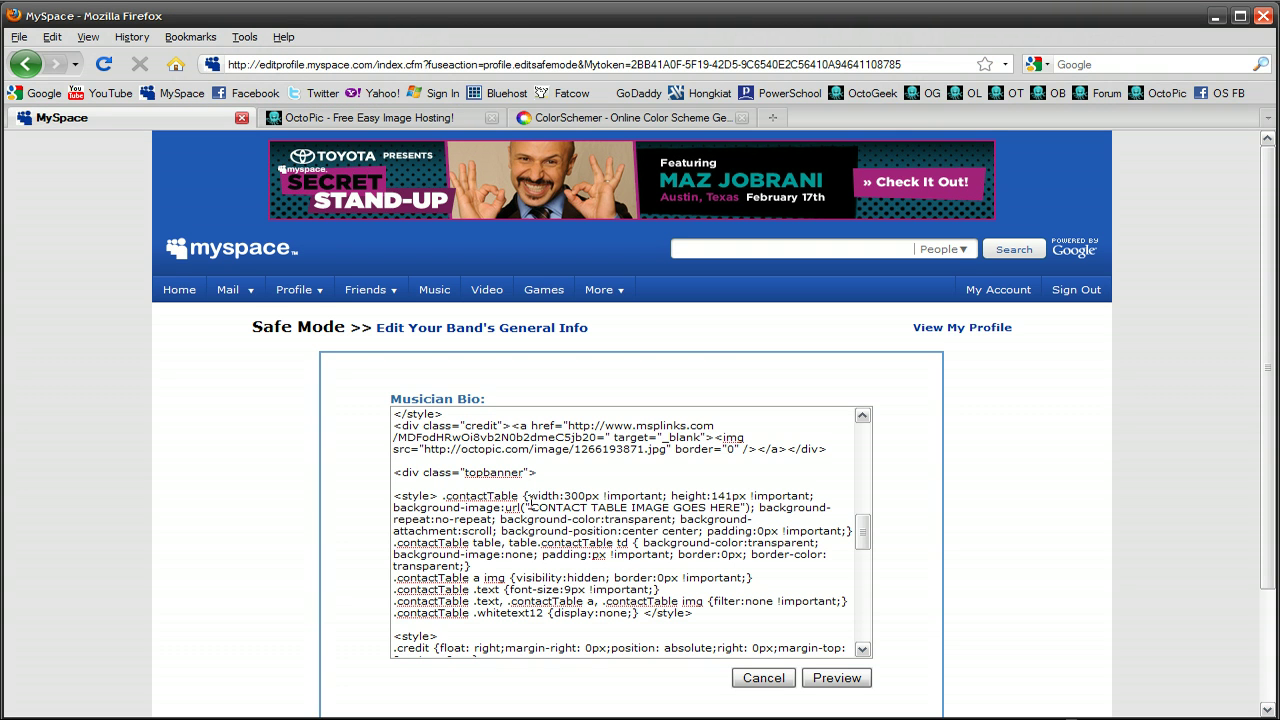
pyautogui.moveTo(528, 507); pyautogui.dragTo(736, 511)
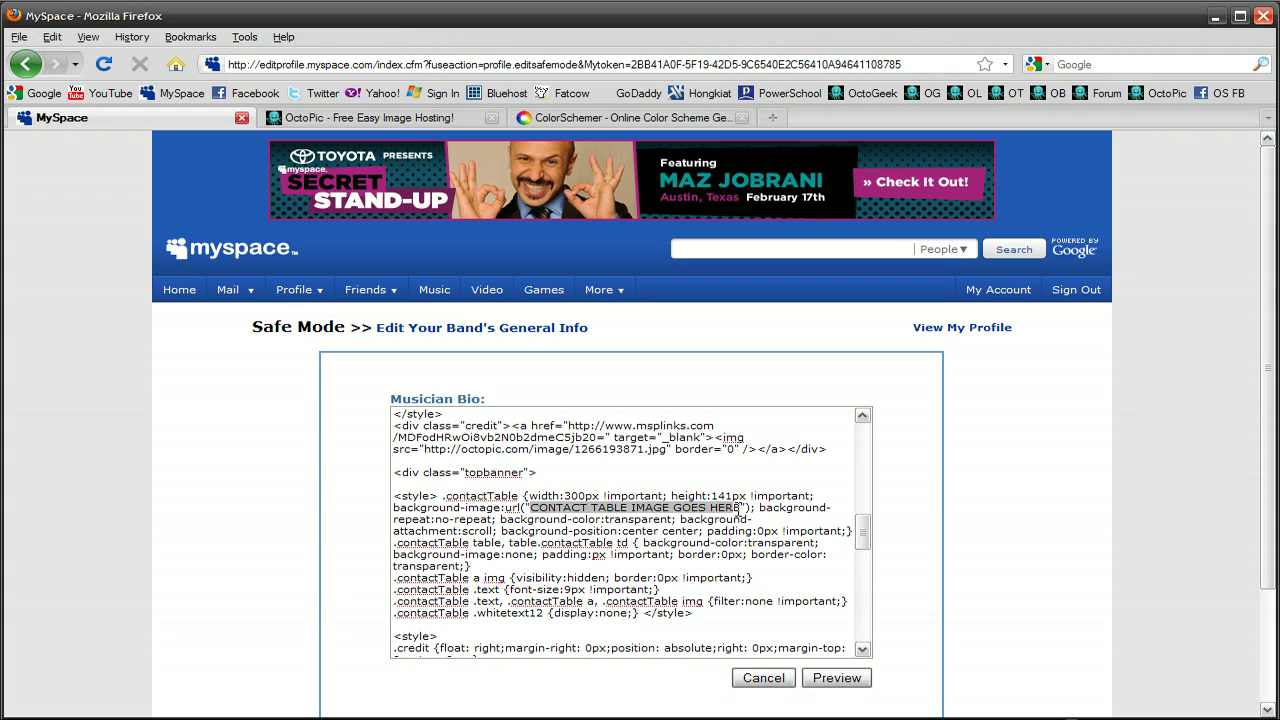
pyautogui.press('BackSpace')
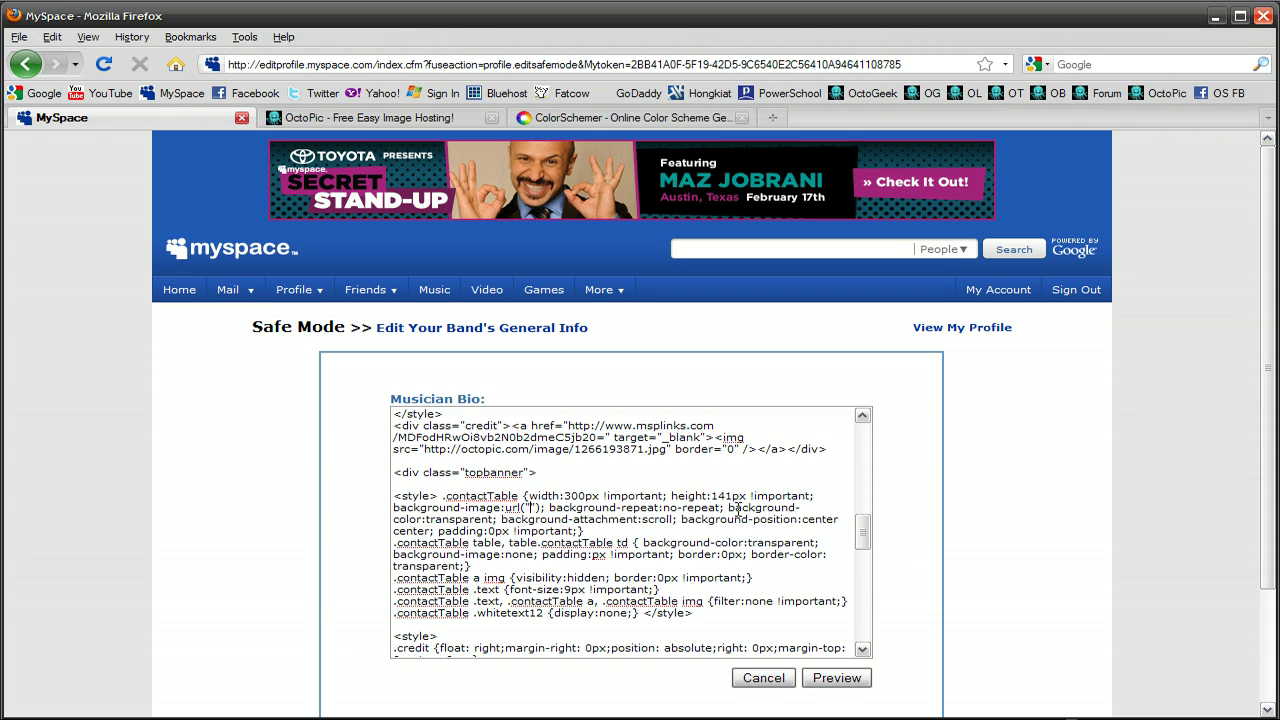
pyautogui.write('http://octopic.com/image/1266207461.jpg')
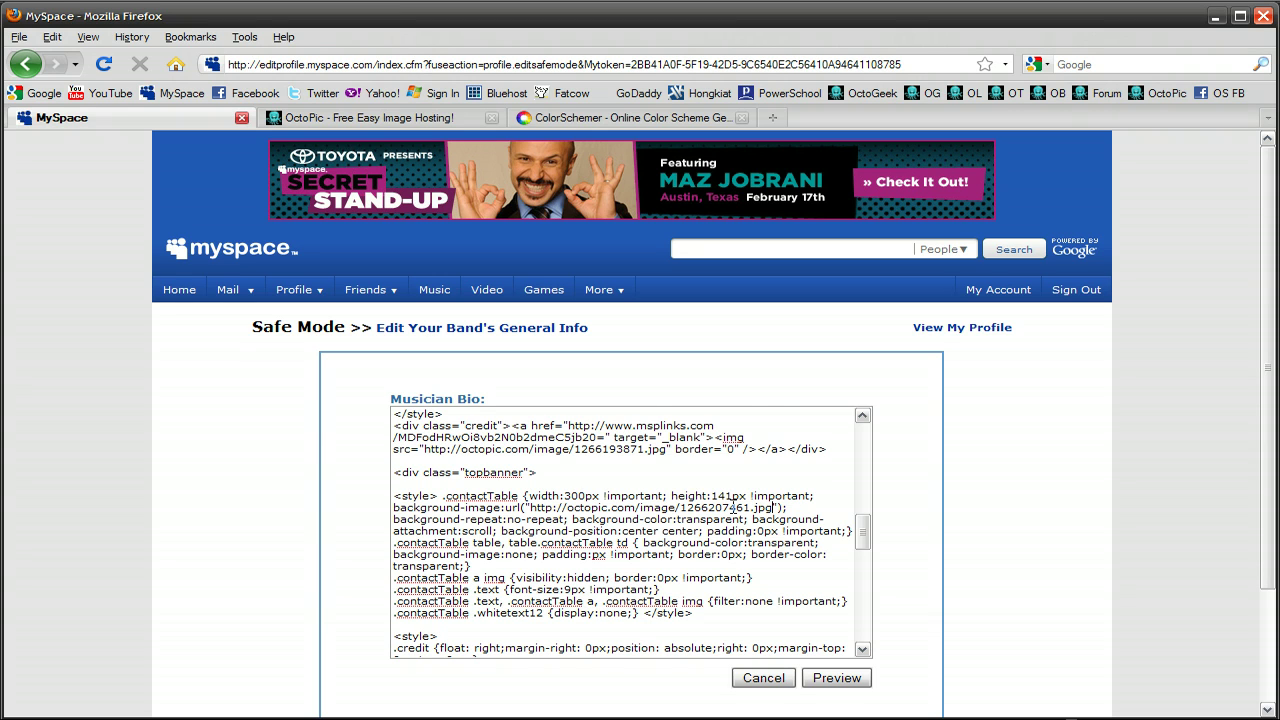
# Find the name image placeholder in the bio code and upload the MySpace Name image to OctoPic.
pyautogui.scroll(-8, 603, 494)
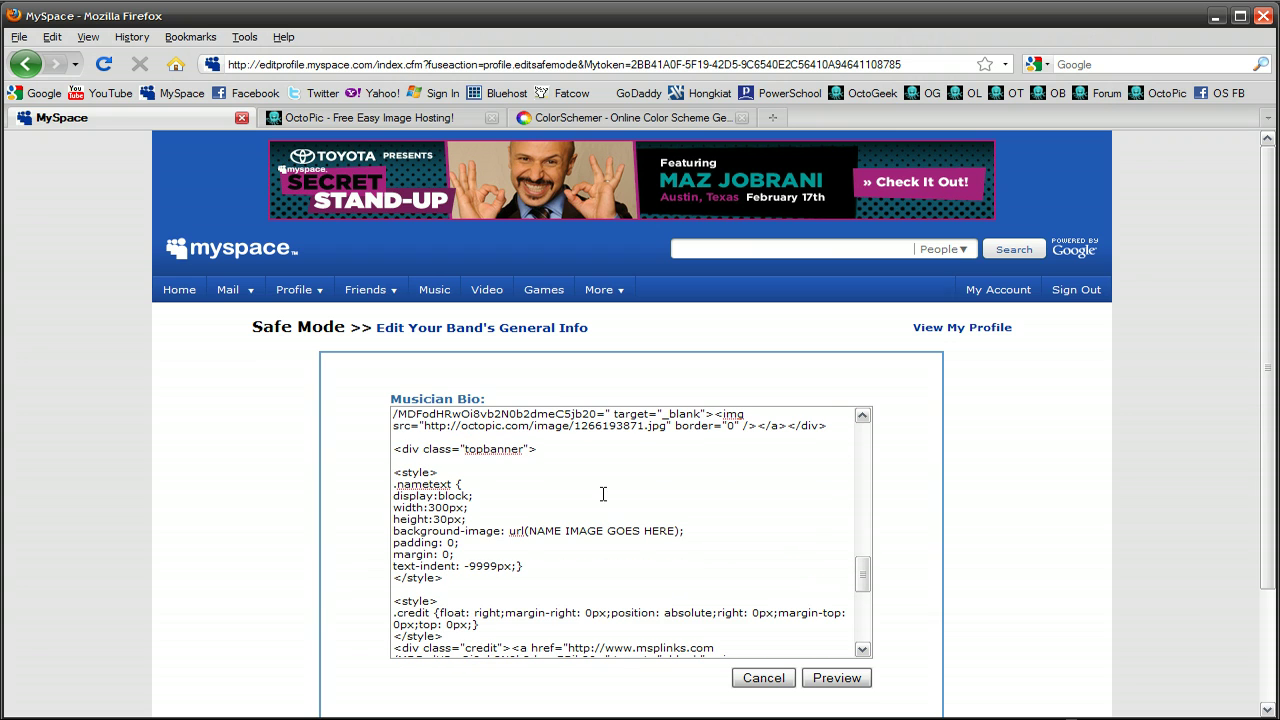
pyautogui.click(370, 118)
pyautogui.scroll(-1, 482, 253)
pyautogui.click(565, 663)
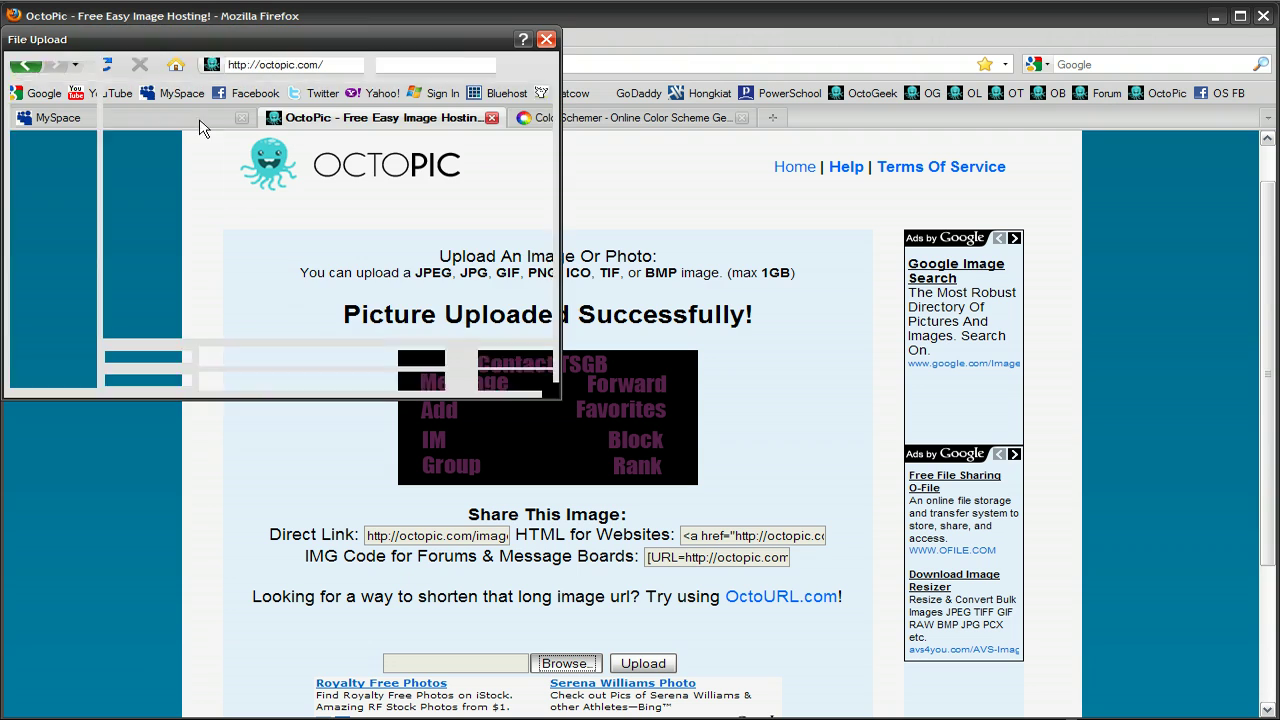
pyautogui.doubleClick(255, 150)
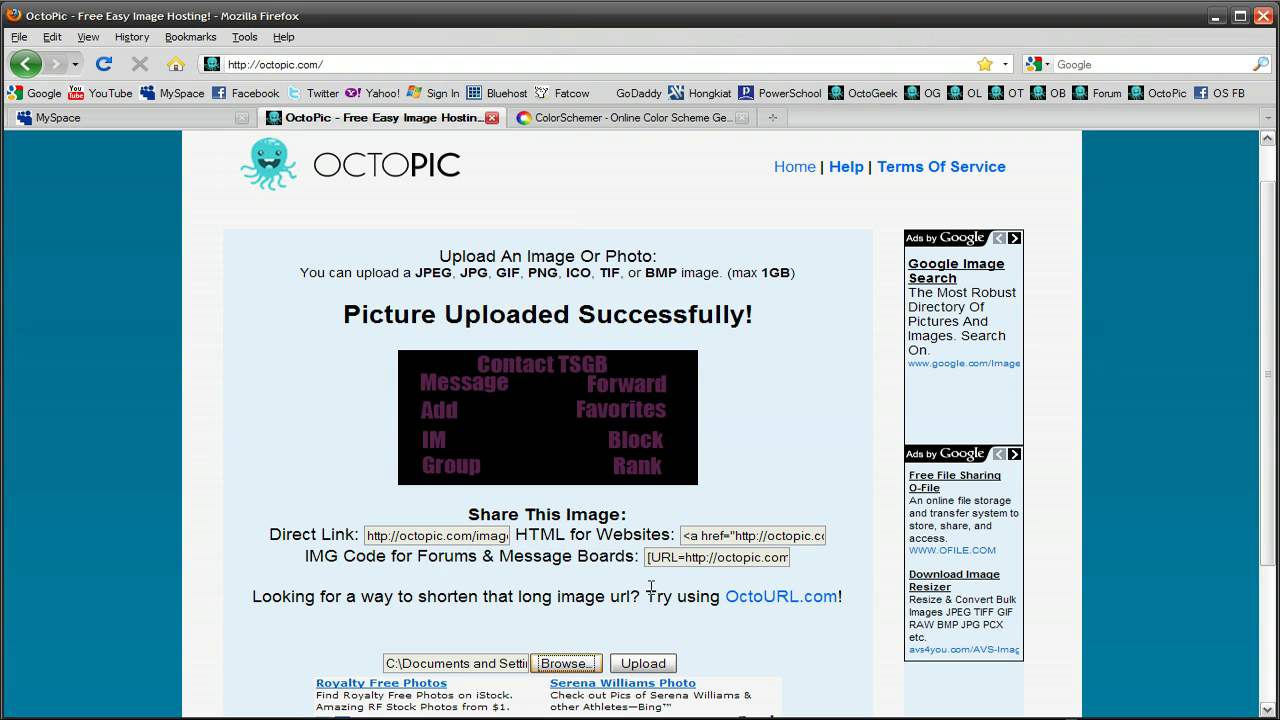
pyautogui.click(630, 663)
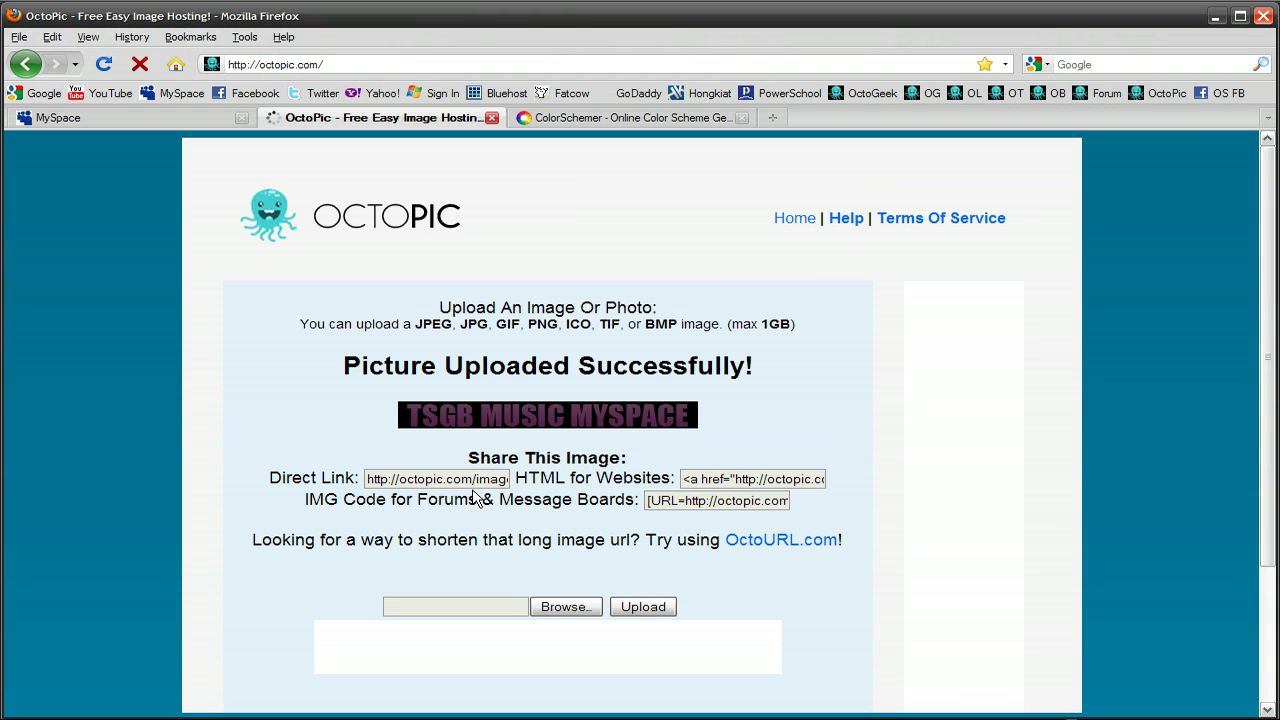
pyautogui.click(173, 117)
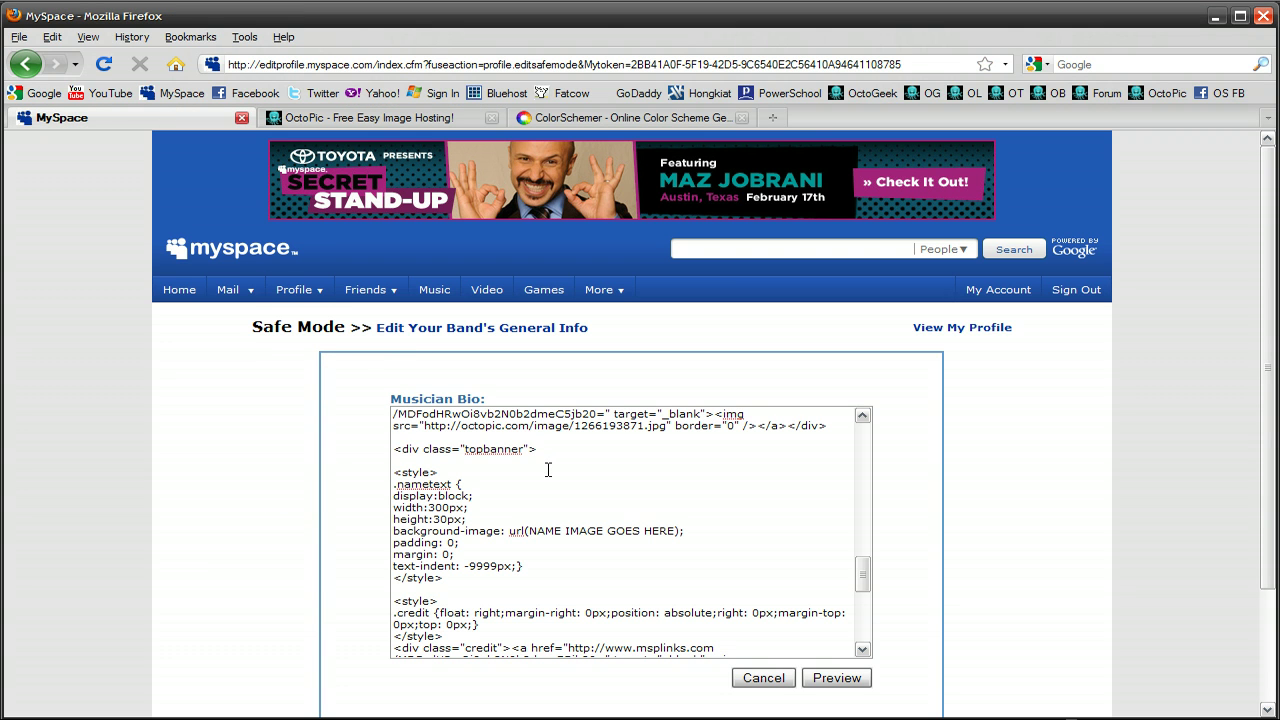
pyautogui.moveTo(529, 531); pyautogui.dragTo(676, 528)
pyautogui.write('http://octopic.com/image/1266207488.jpg')
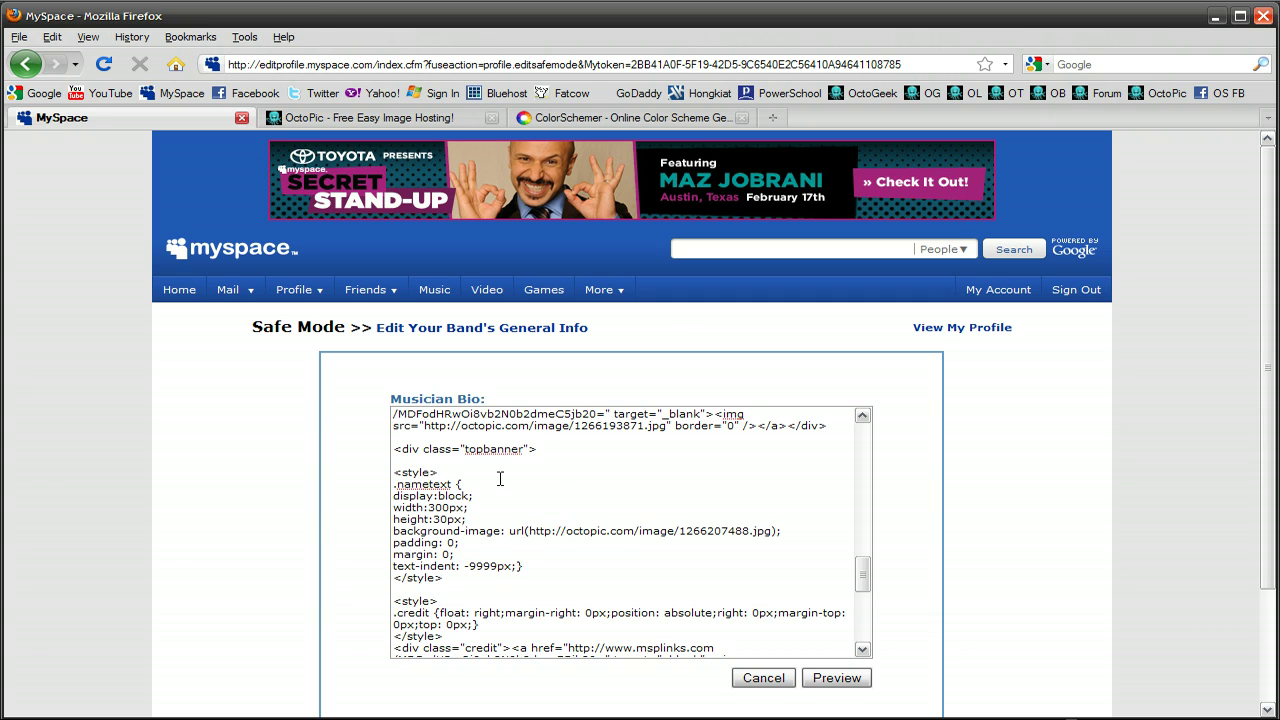
pyautogui.moveTo(467, 519); pyautogui.dragTo(388, 503)
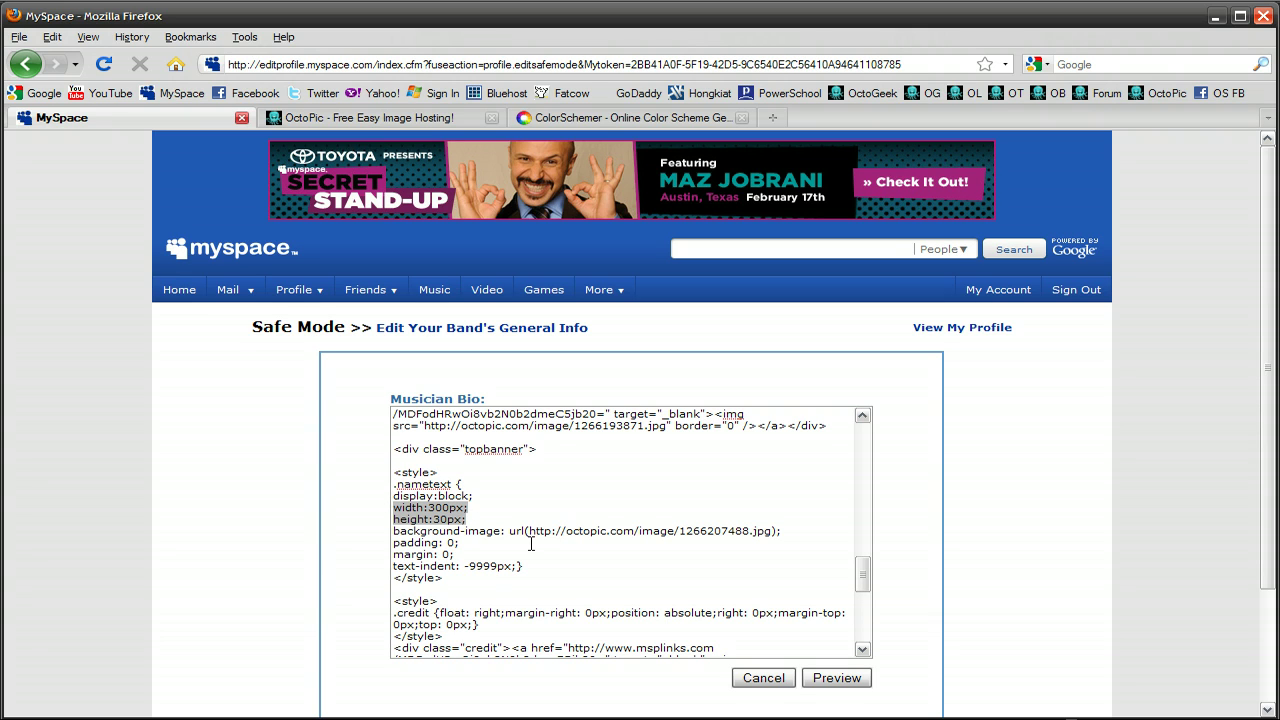
pyautogui.moveTo(496, 714)
pyautogui.click(469, 519)
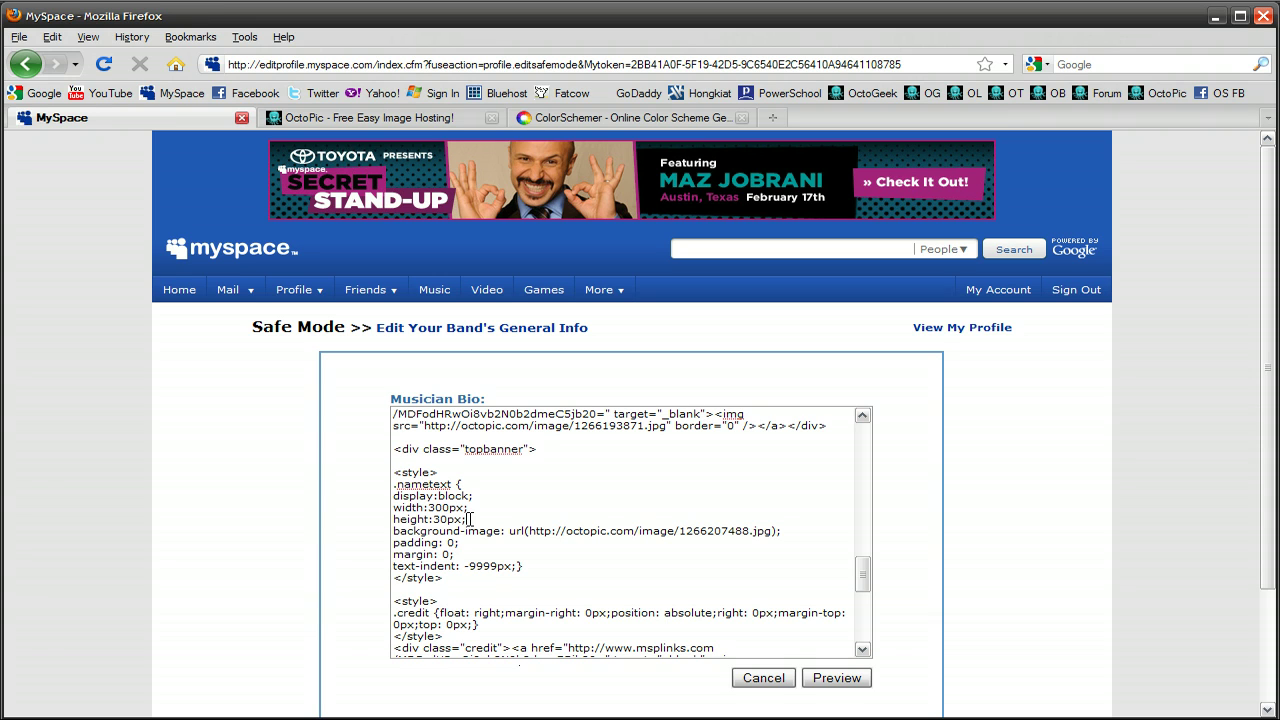
pyautogui.moveTo(474, 516); pyautogui.dragTo(381, 511)
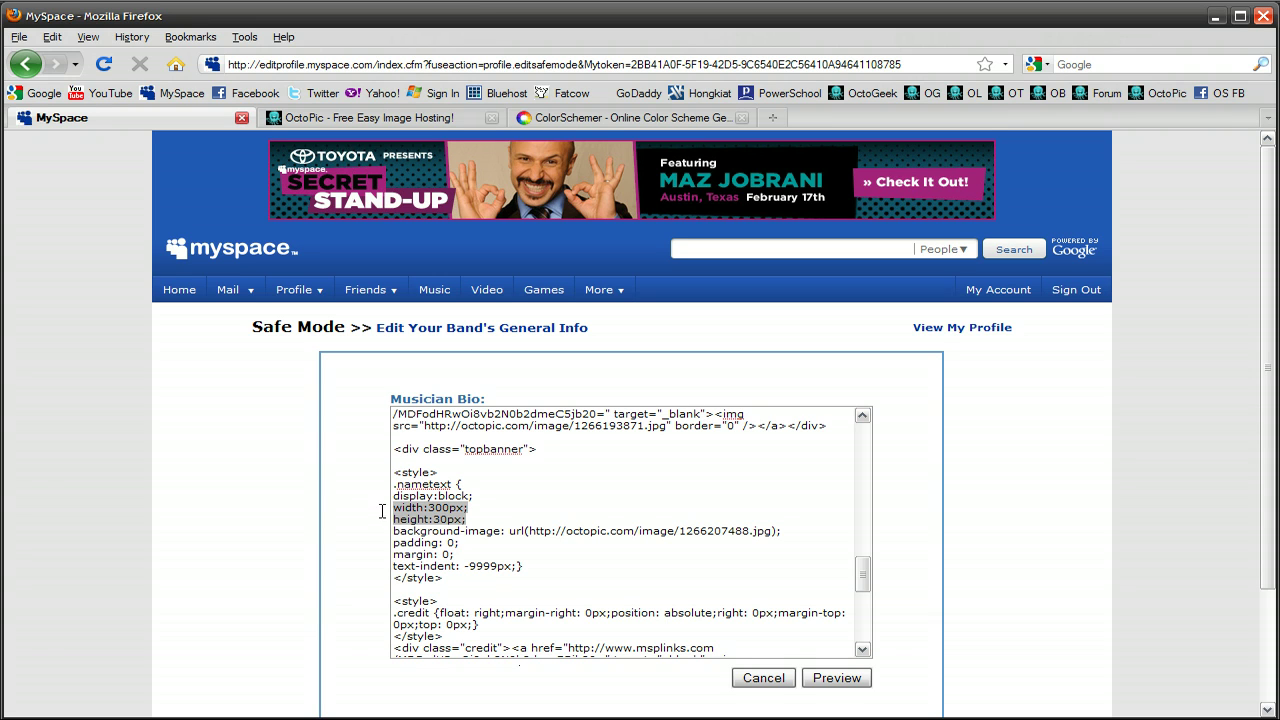
pyautogui.click(422, 524)
# Find the banner code placeholder in the bio code and open the MySpace-Banner file from the TSGB Music Myspace folder in WordPad.
pyautogui.scroll(-6, 425, 523)
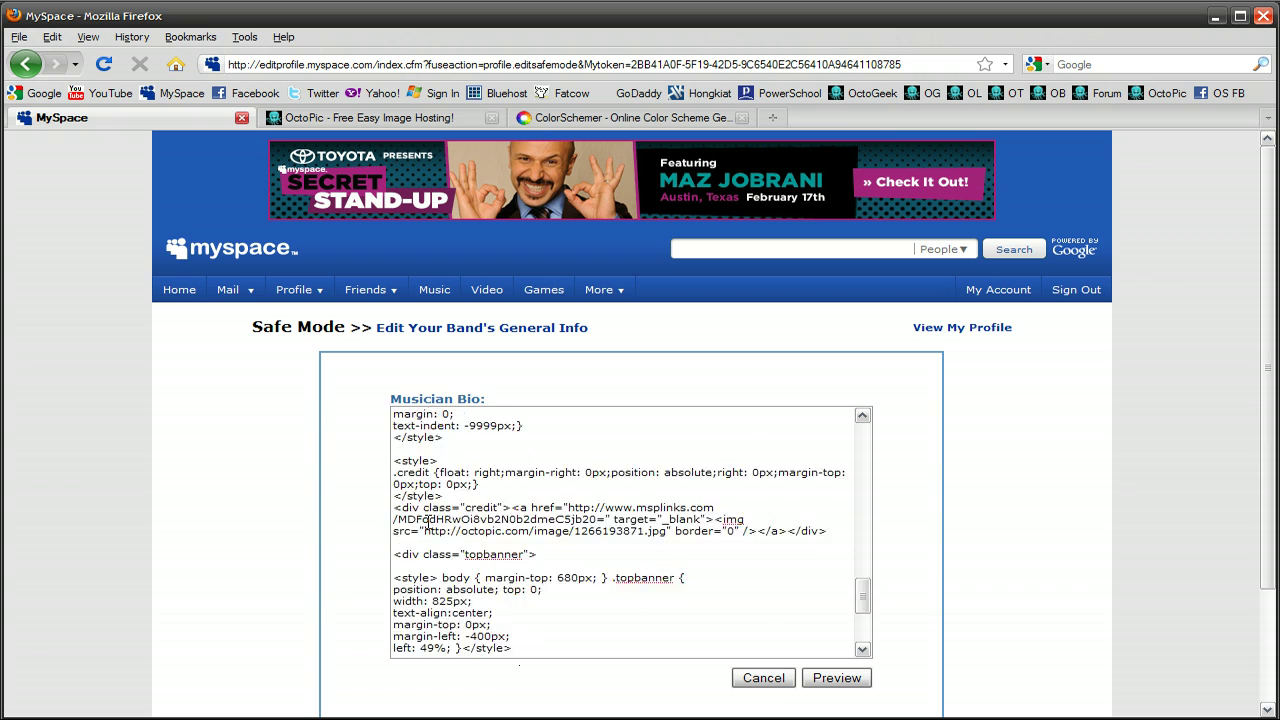
pyautogui.scroll(-2, 428, 524)
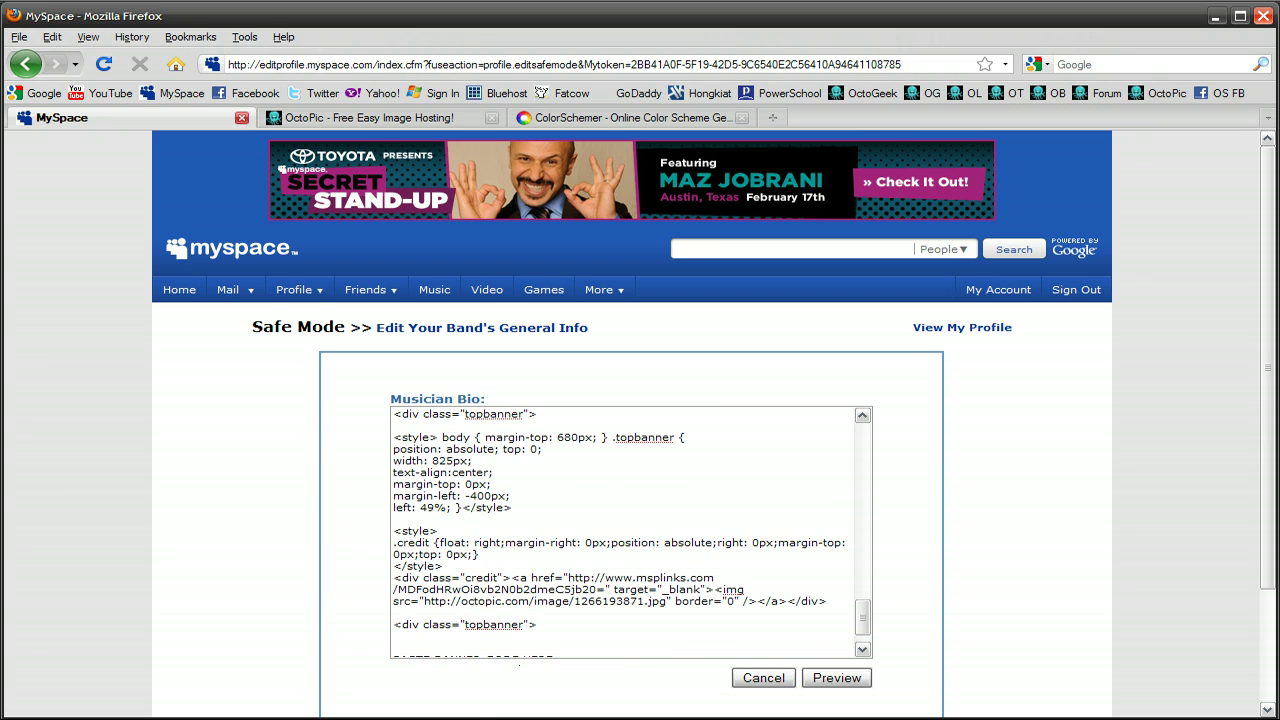
pyautogui.click(500, 709)
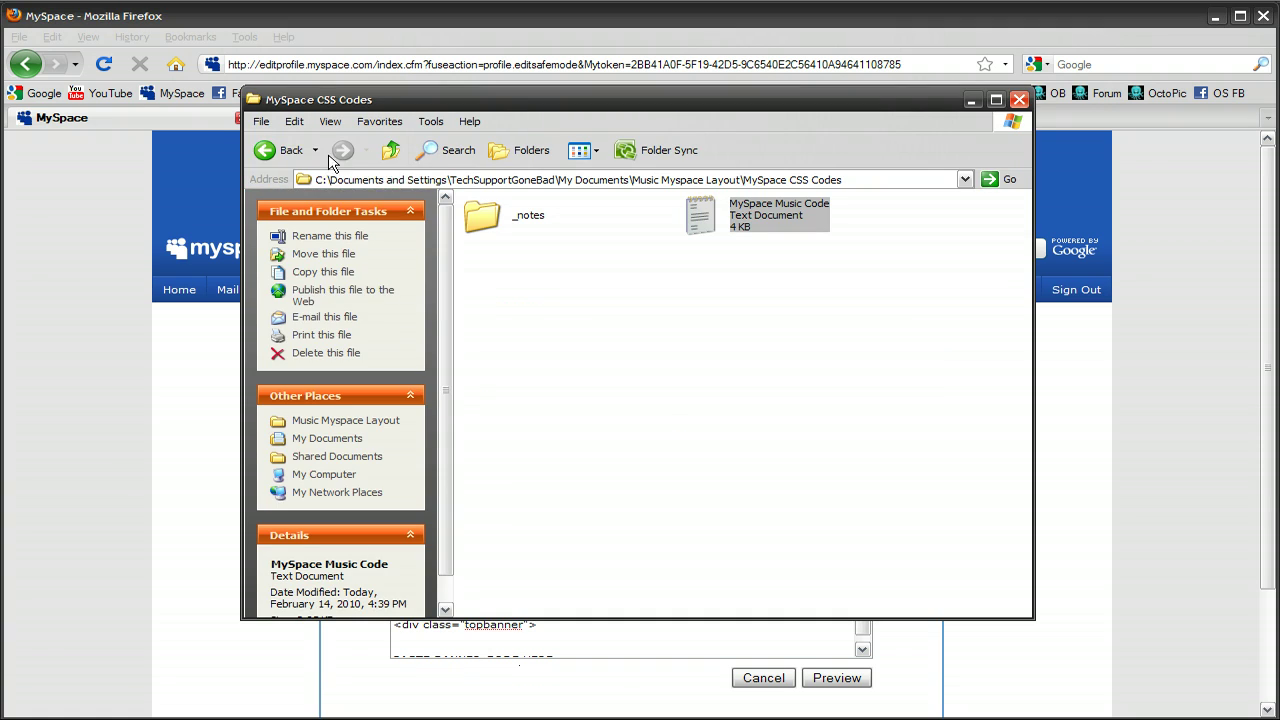
pyautogui.click(282, 151)
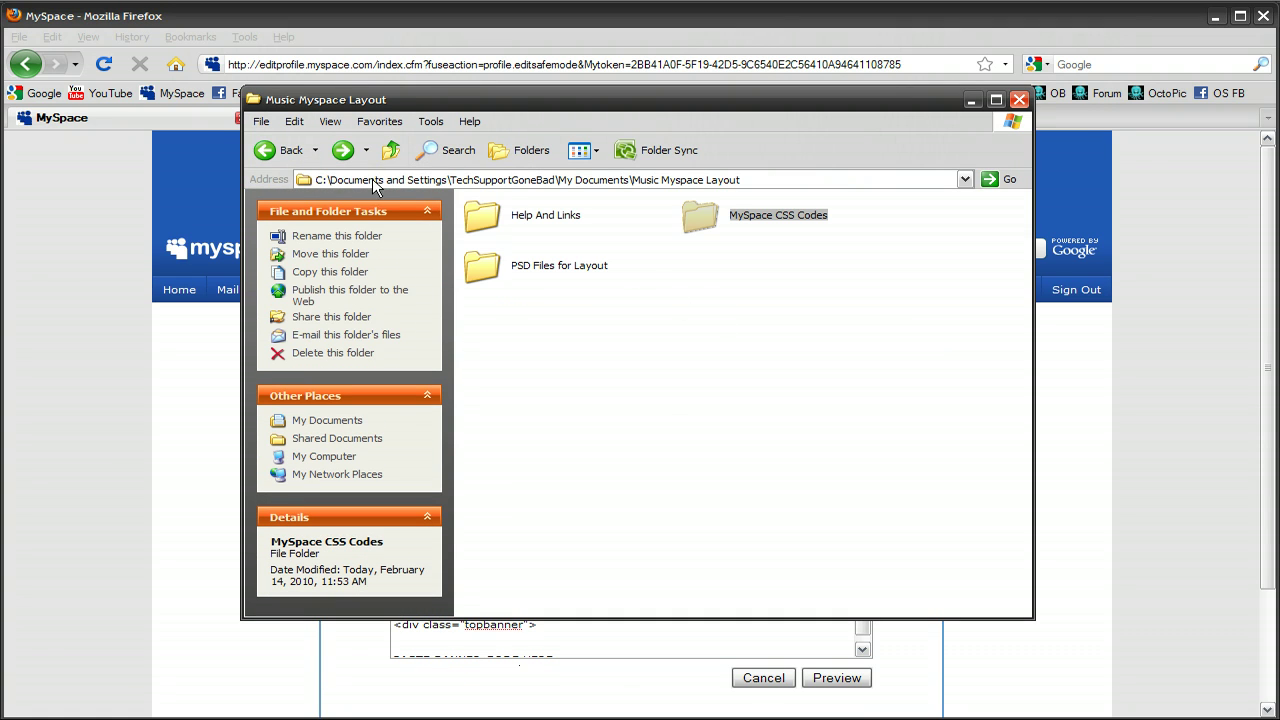
pyautogui.click(284, 152)
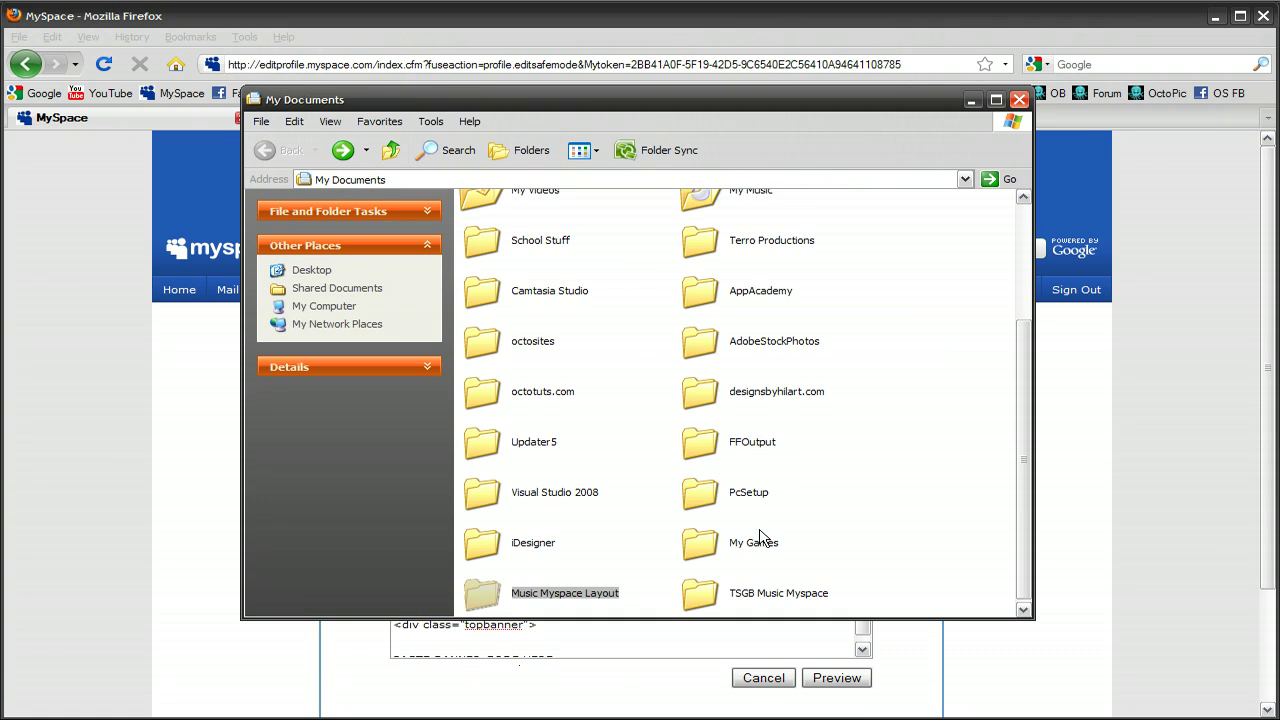
pyautogui.doubleClick(745, 593)
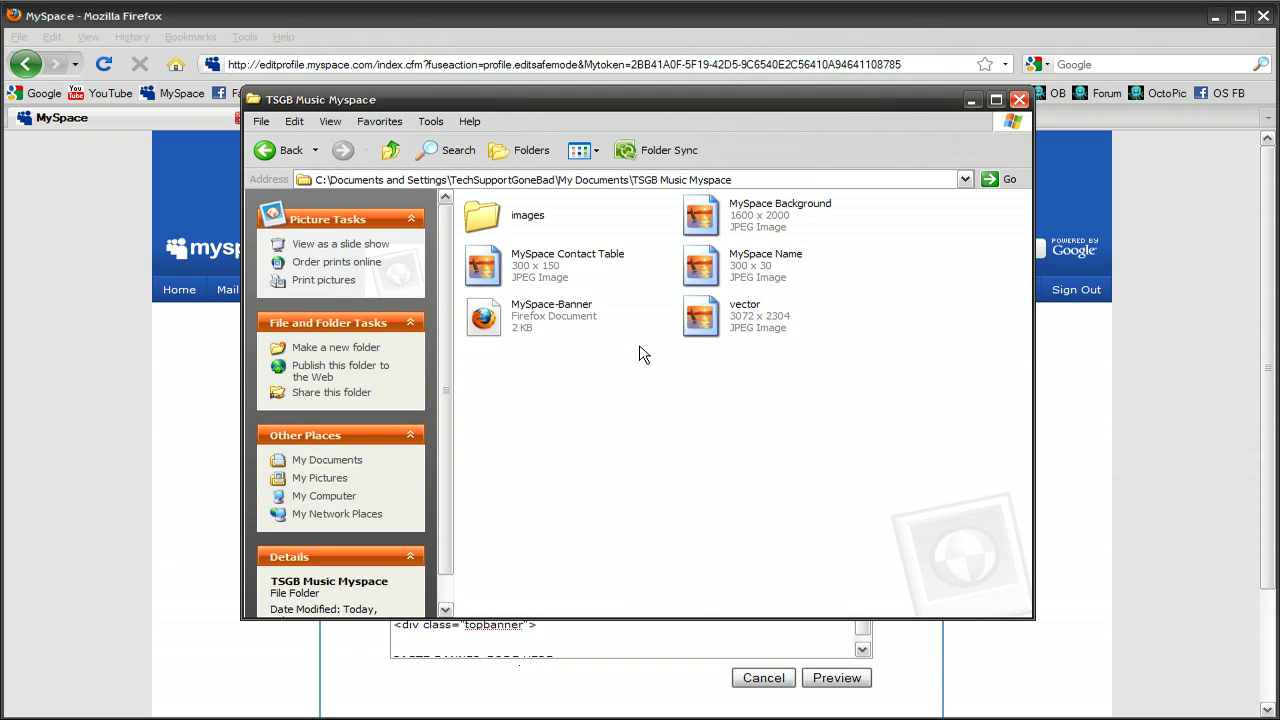
pyautogui.rightClick(566, 325)
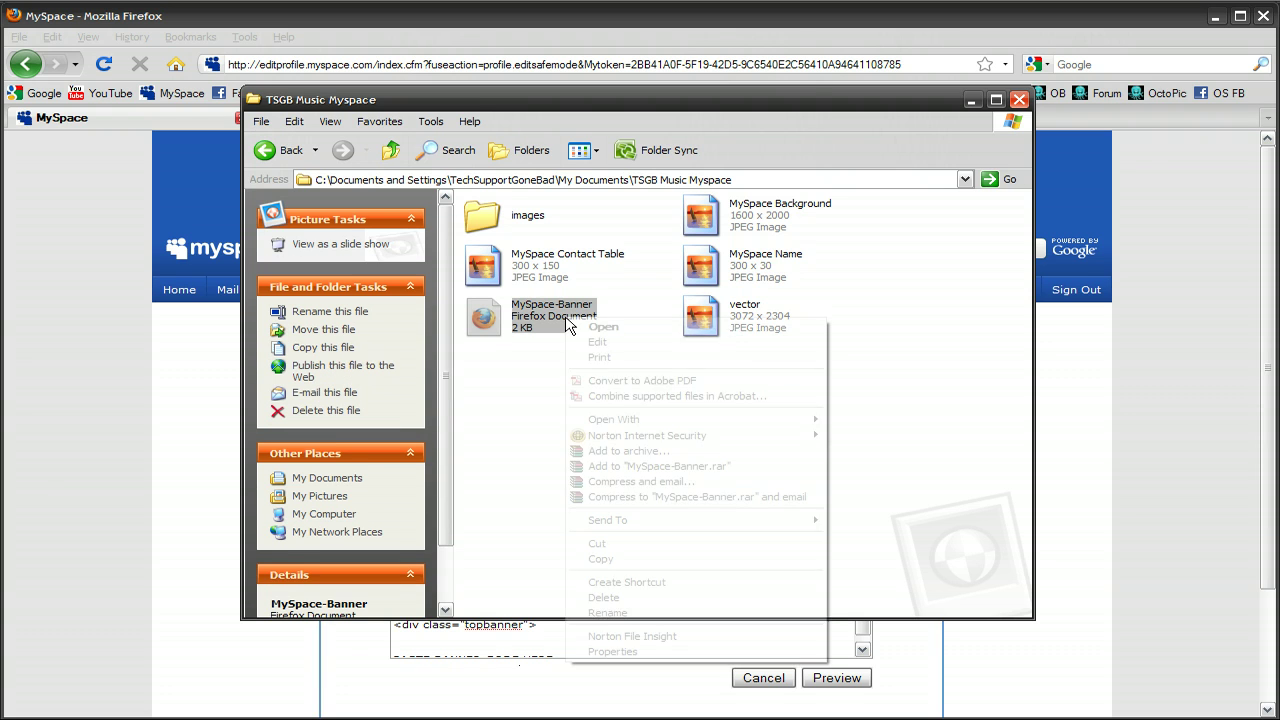
pyautogui.moveTo(671, 420)
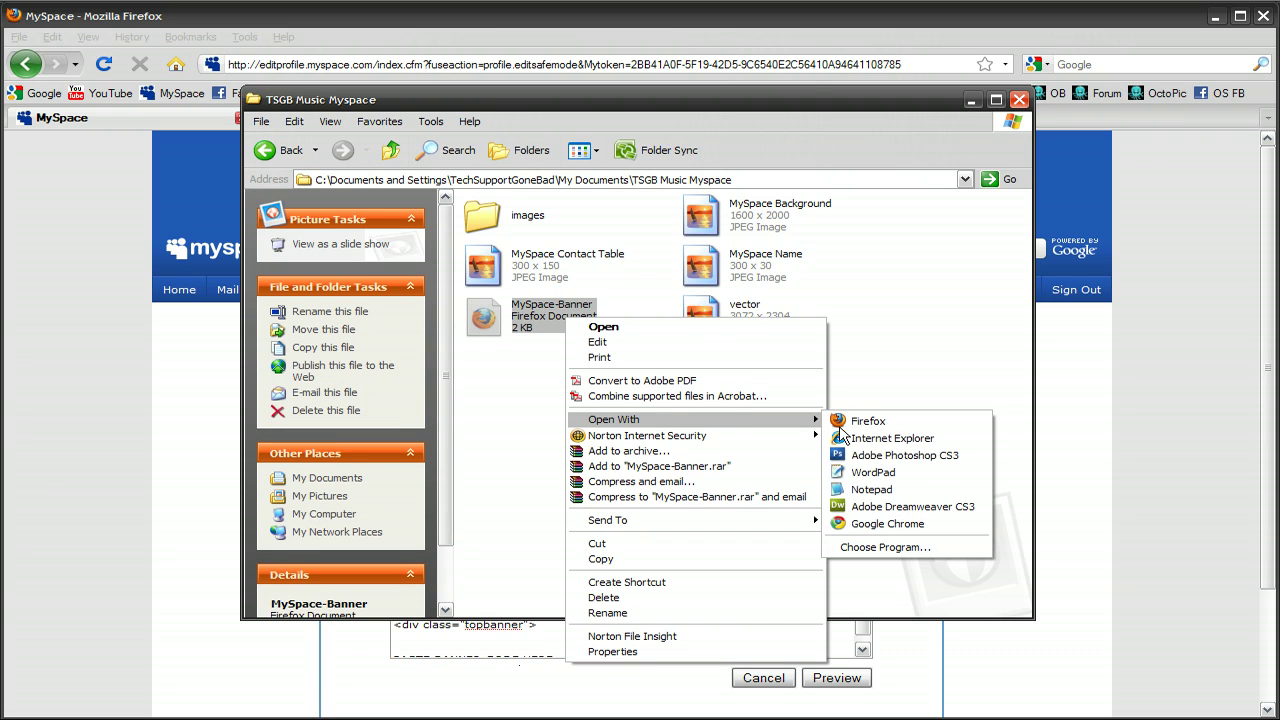
pyautogui.click(903, 476)
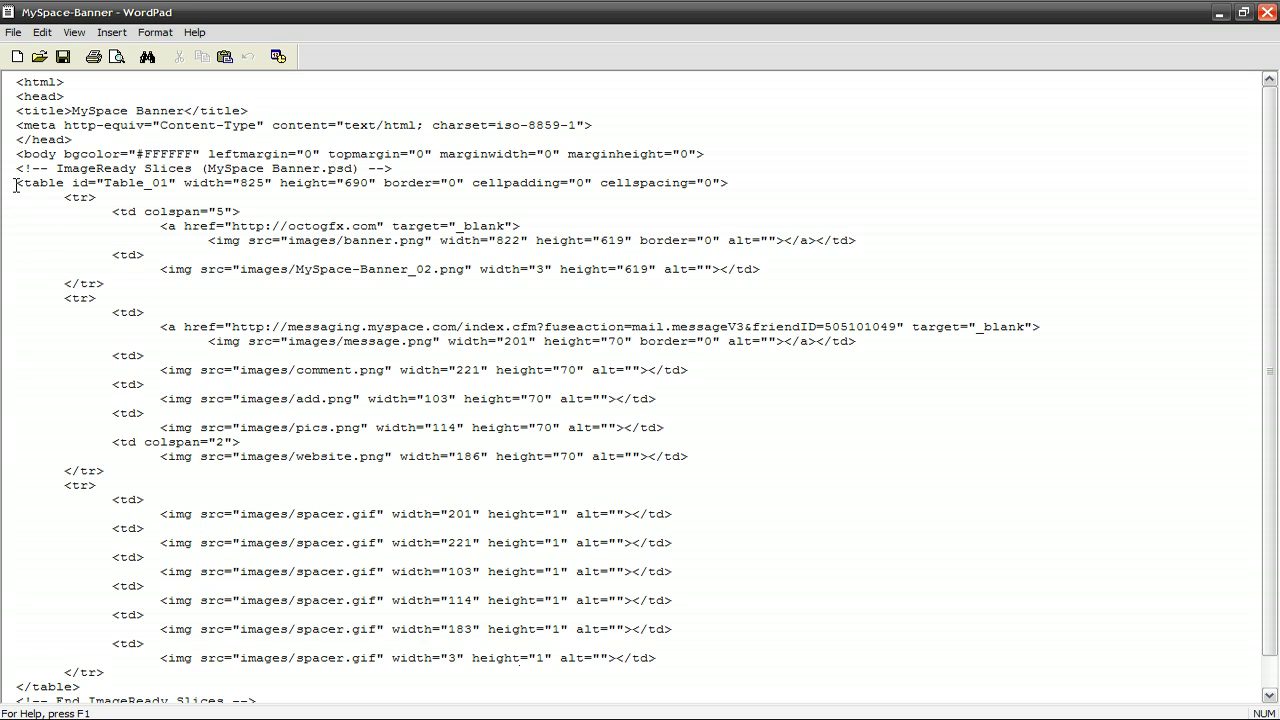
# Copy the whole table block from the MySpace-Banner code and paste it over "PASTE BANNER CODE HERE" in the Musician Bio.
pyautogui.moveTo(15, 182); pyautogui.dragTo(264, 652)
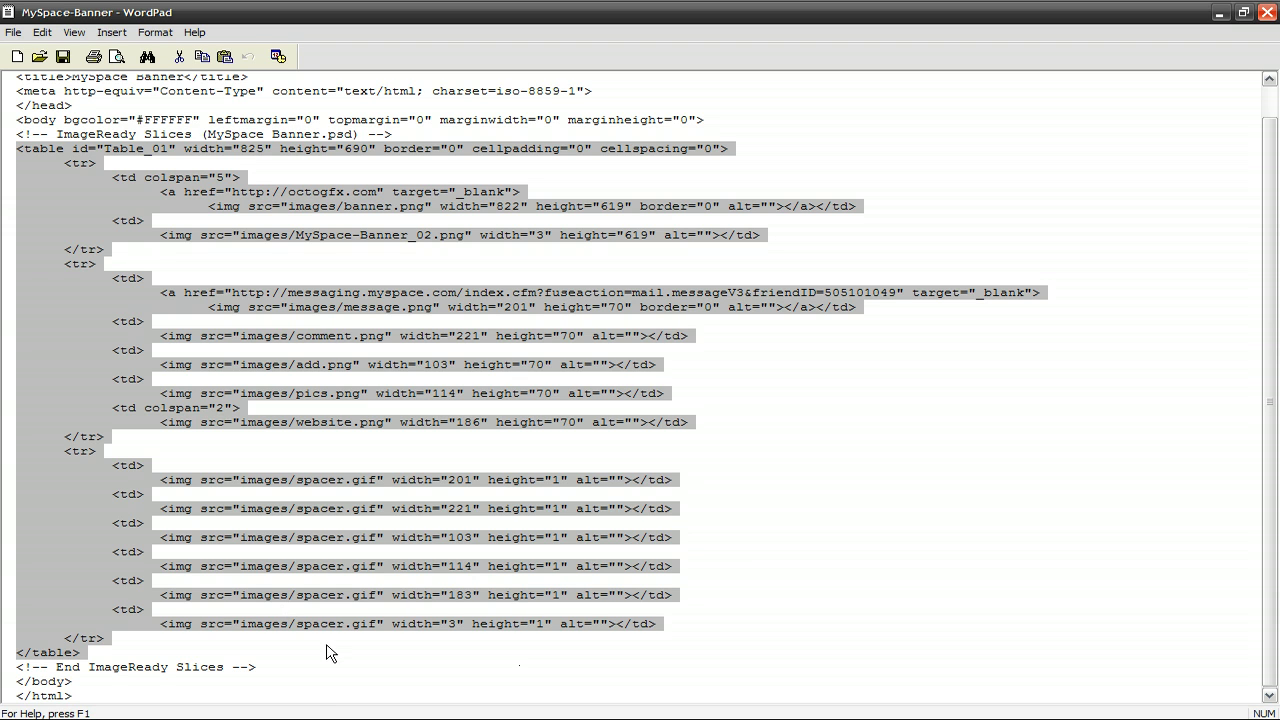
pyautogui.click(250, 708)
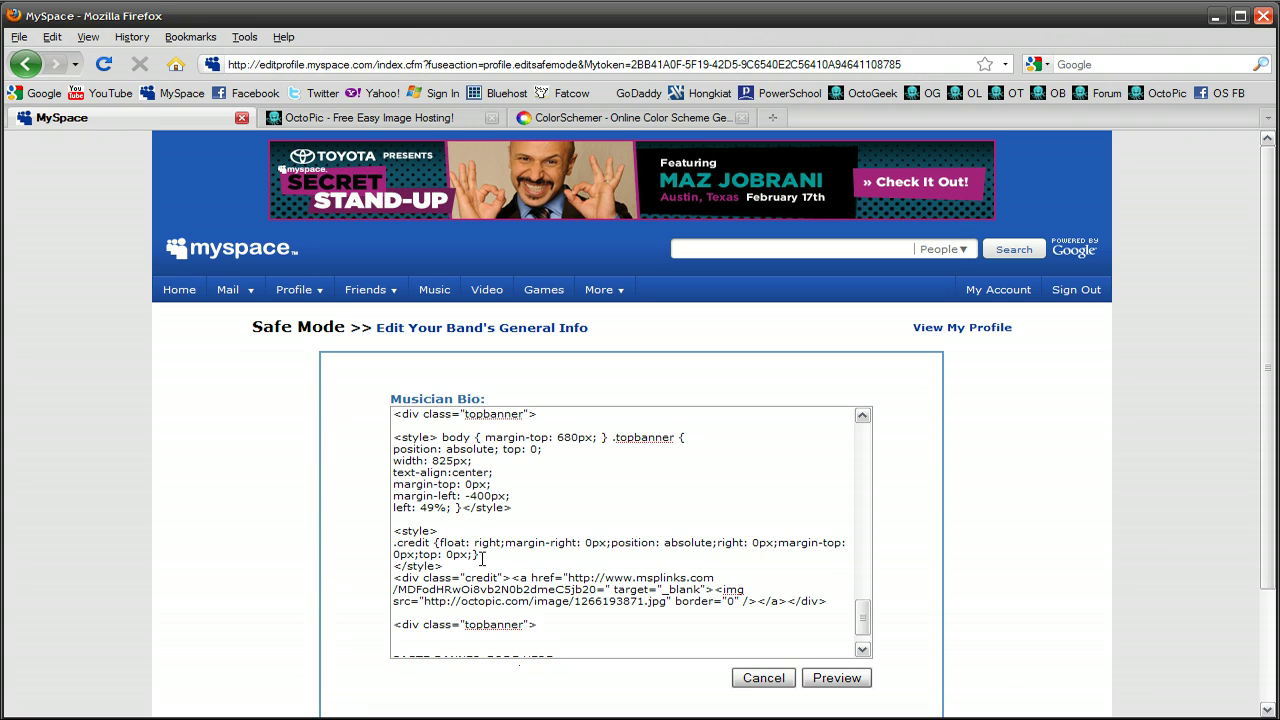
pyautogui.scroll(-1, 481, 557)
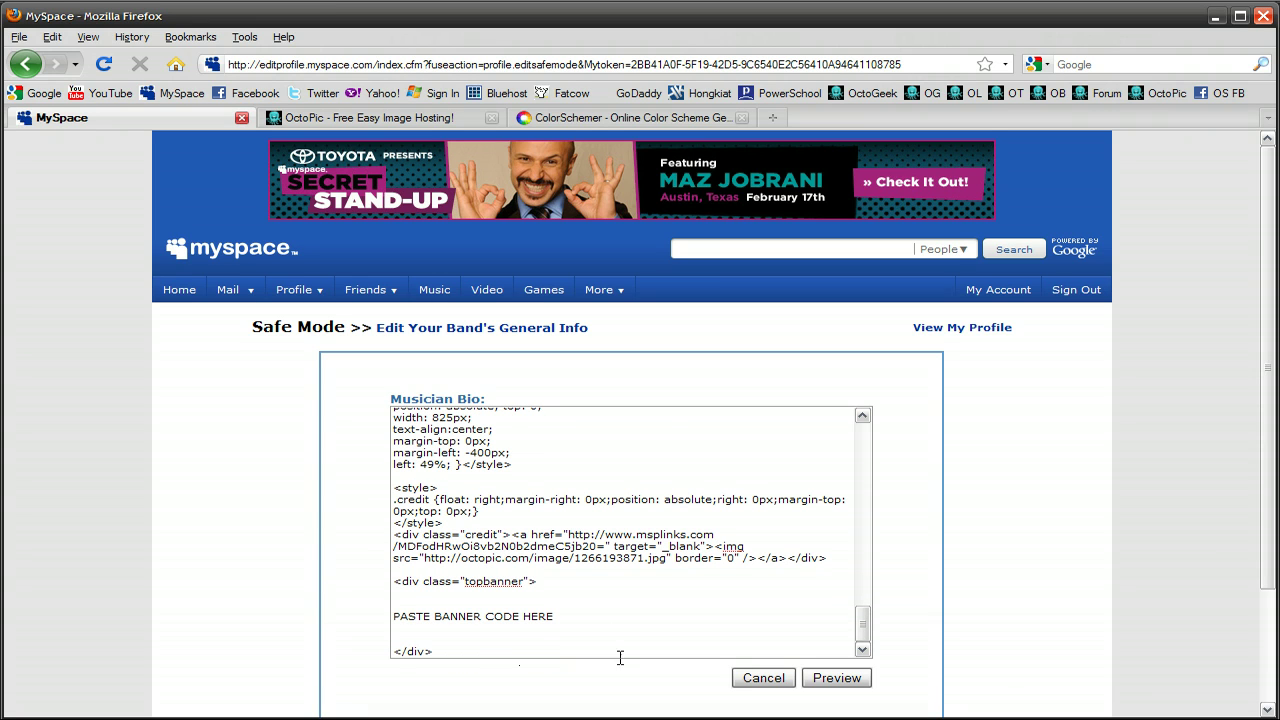
pyautogui.moveTo(579, 617); pyautogui.dragTo(384, 621)
pyautogui.hotkey('ctrl', 'v')
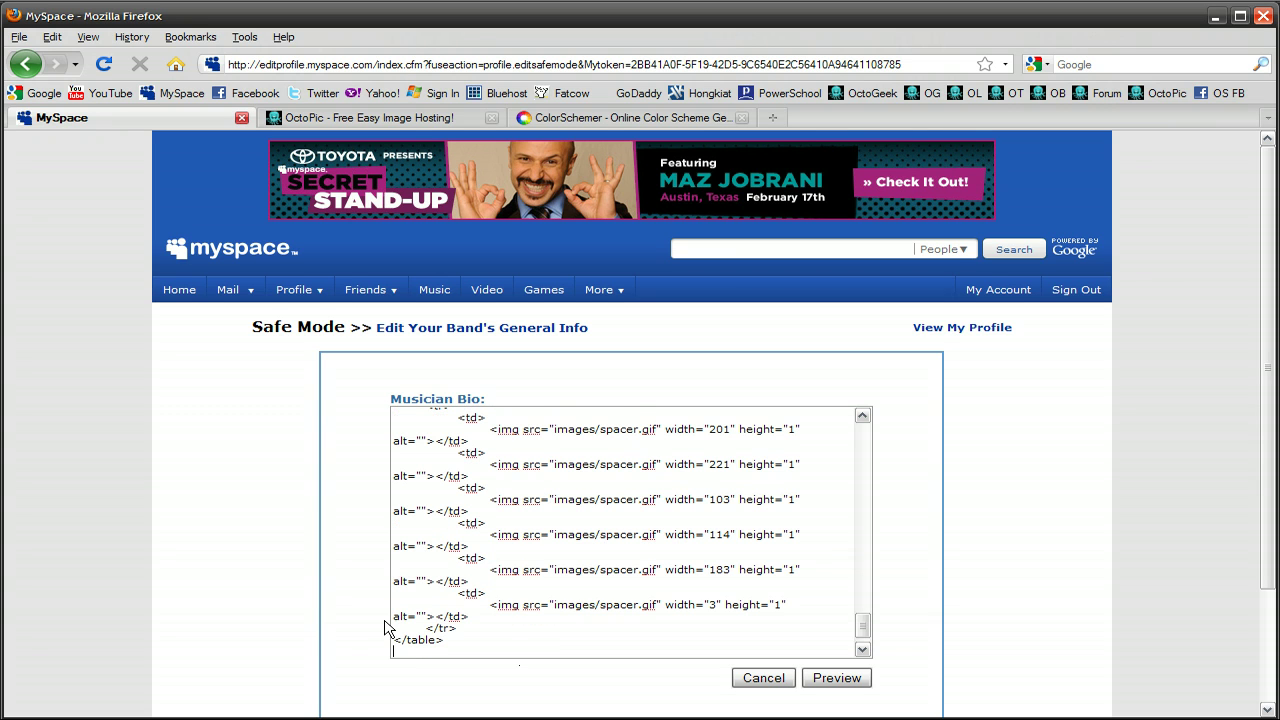
pyautogui.scroll(-1, 438, 600)
pyautogui.scroll(10, 442, 600)
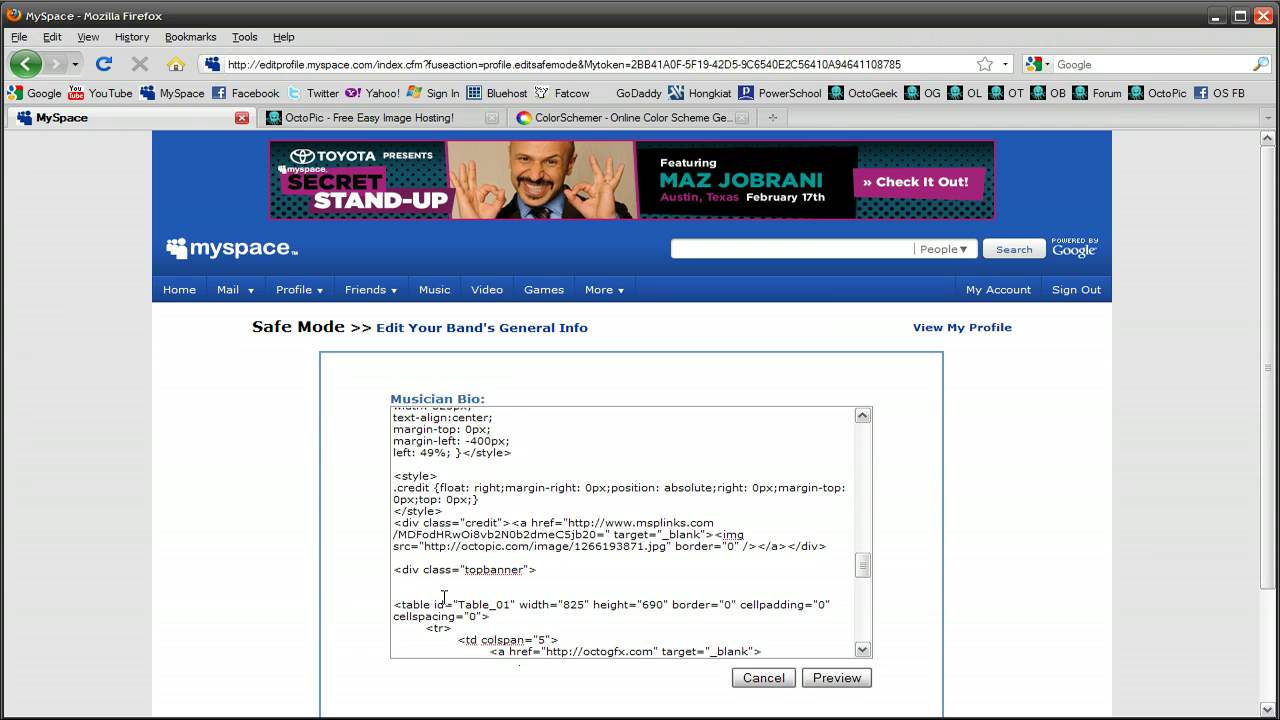
# Find the images/banner.png reference in the pasted table code and view the matching banner picture in the images folder.
pyautogui.scroll(-2, 446, 596)
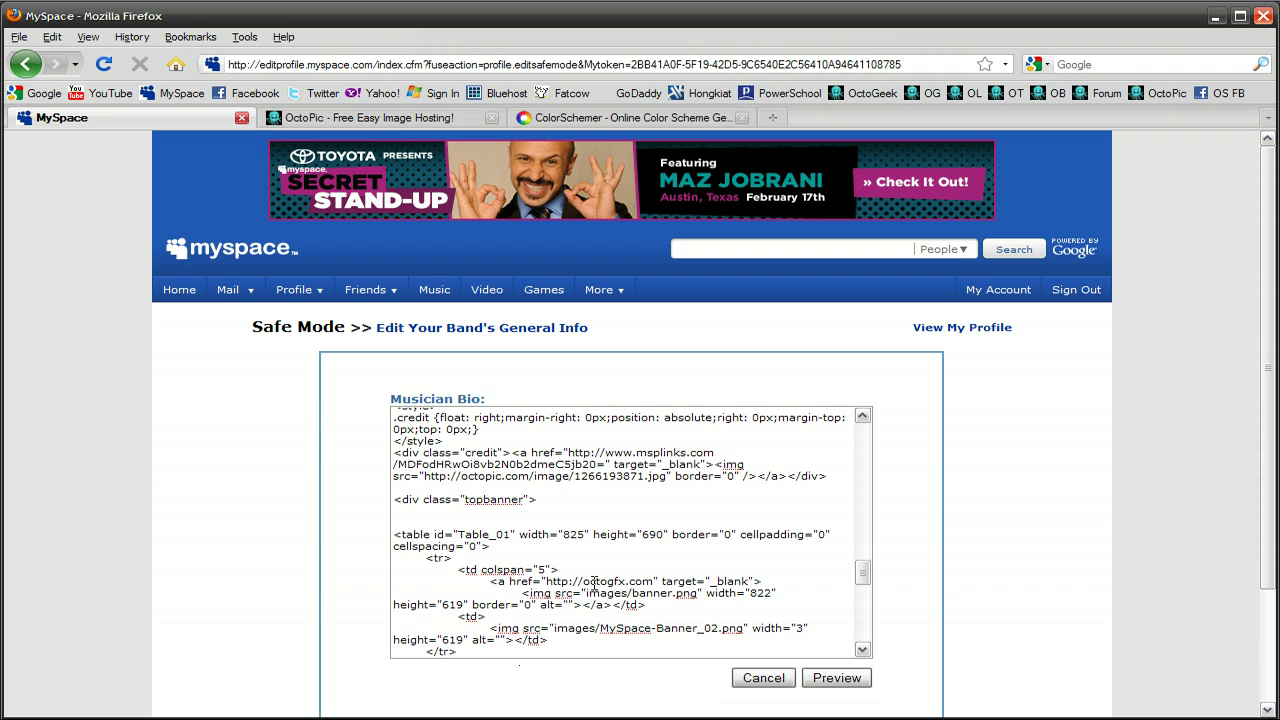
pyautogui.click(342, 117)
pyautogui.click(163, 118)
pyautogui.moveTo(586, 593); pyautogui.dragTo(697, 590)
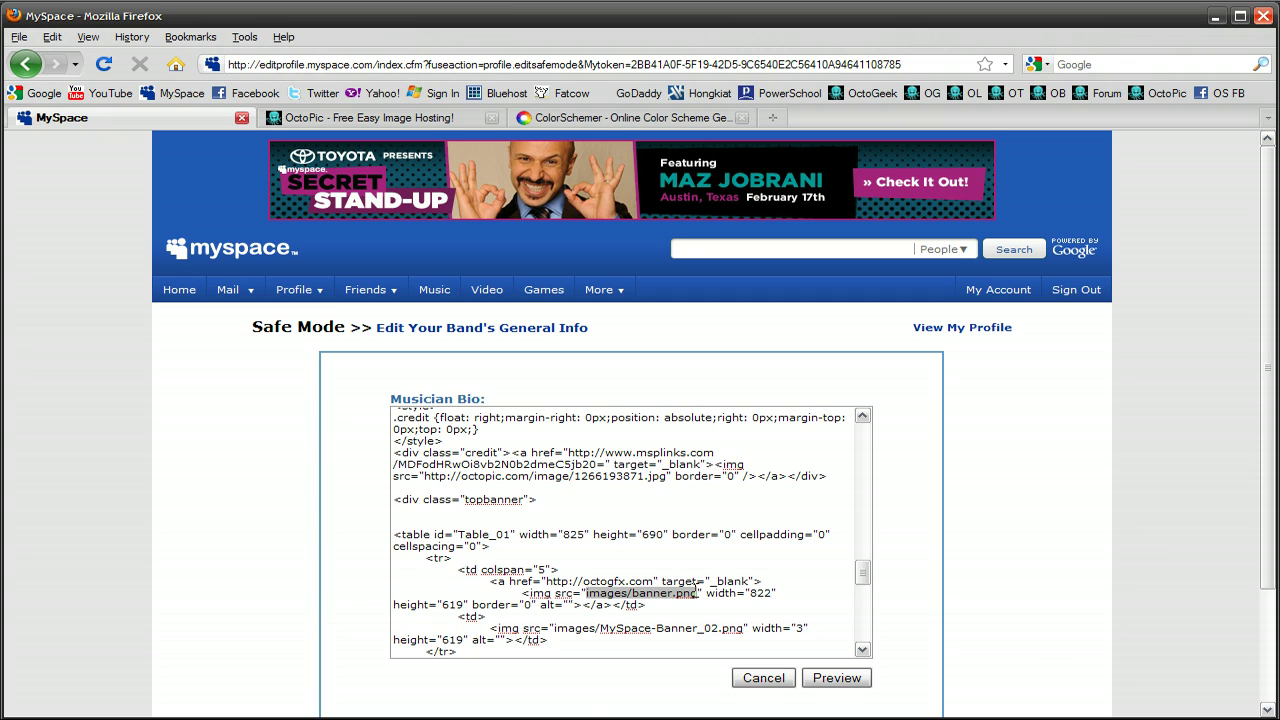
pyautogui.click(492, 708)
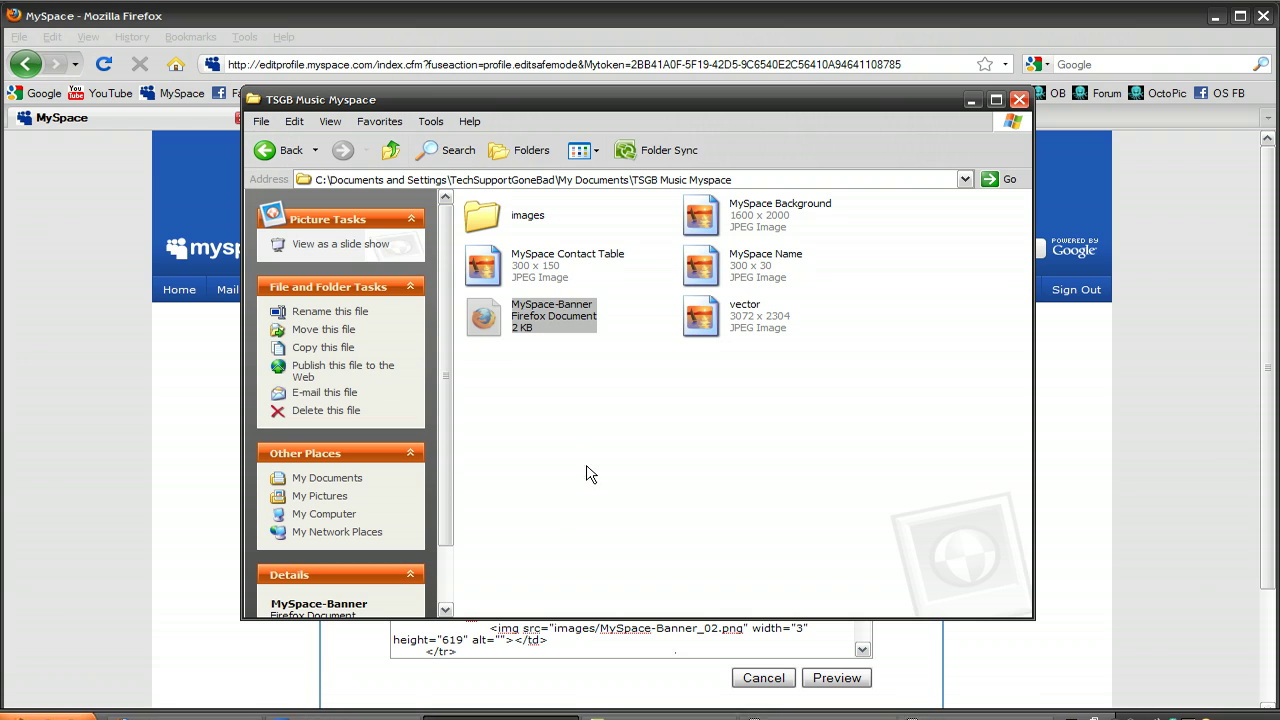
pyautogui.click(587, 402)
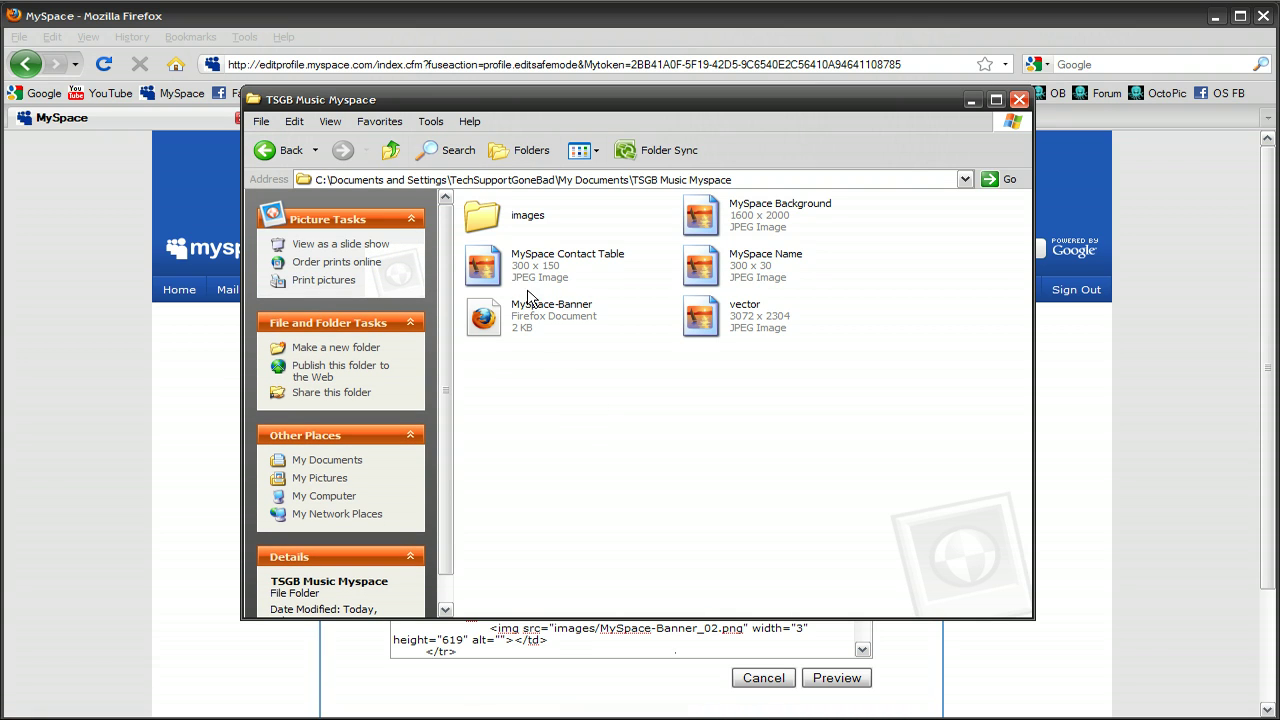
pyautogui.doubleClick(513, 217)
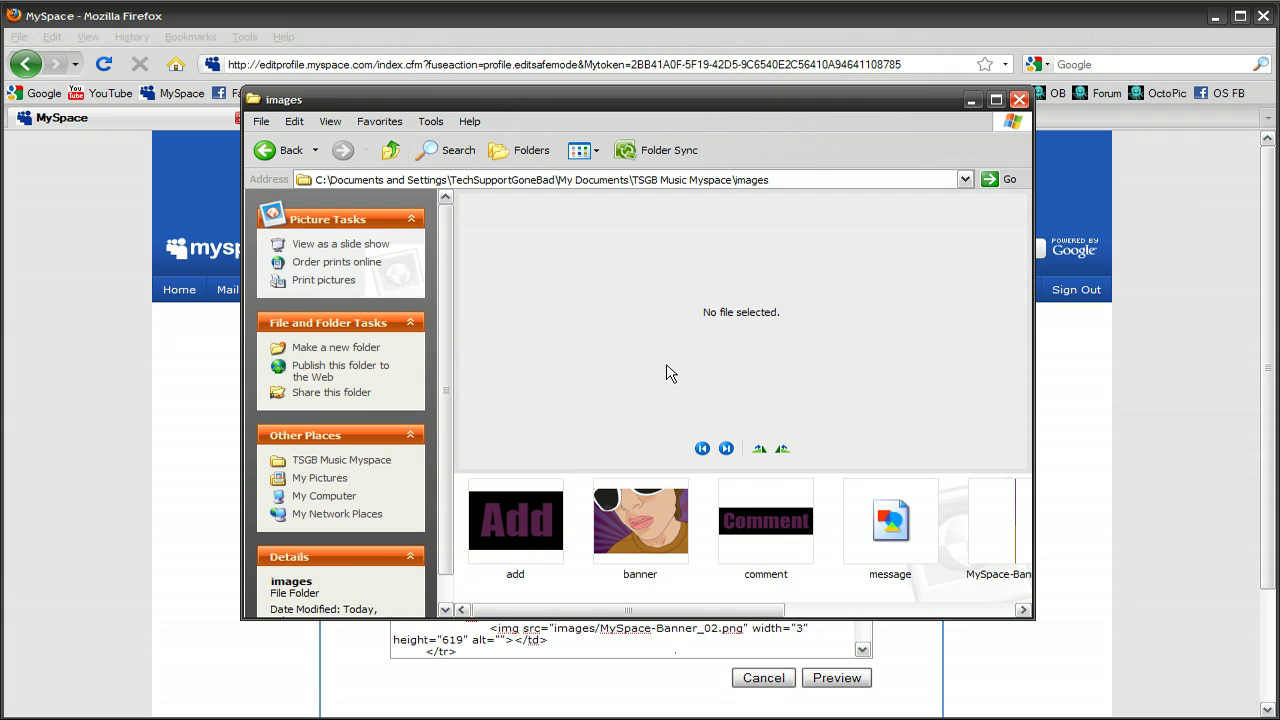
pyautogui.moveTo(580, 610)
pyautogui.mouseDown()
pyautogui.moveTo(785, 616)
pyautogui.moveTo(576, 616)
pyautogui.mouseUp()
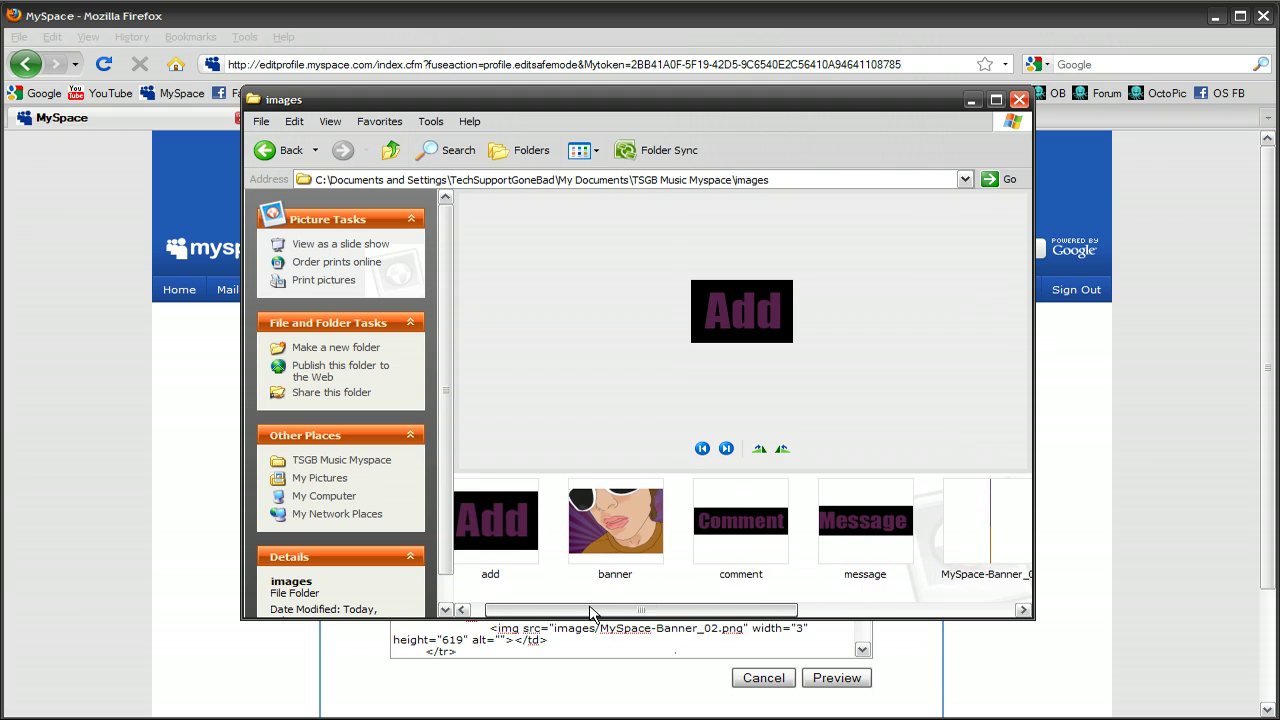
pyautogui.click(618, 511)
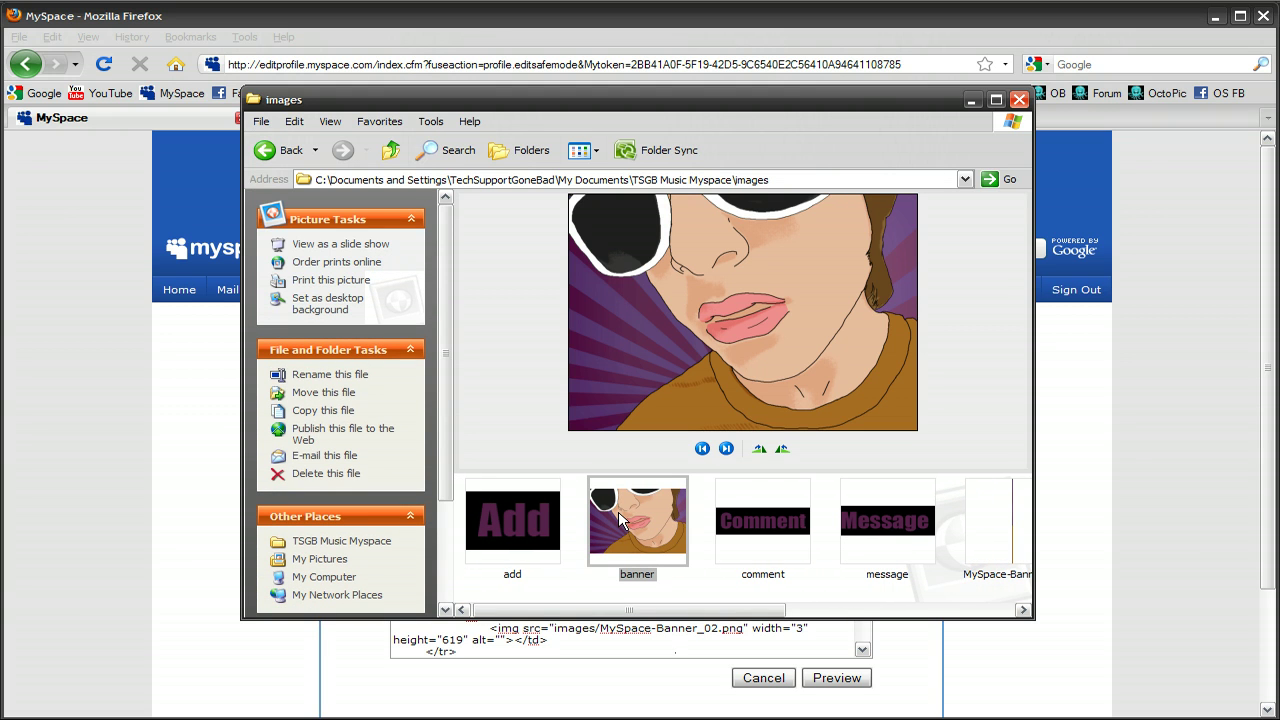
pyautogui.click(588, 586)
pyautogui.click(92, 458)
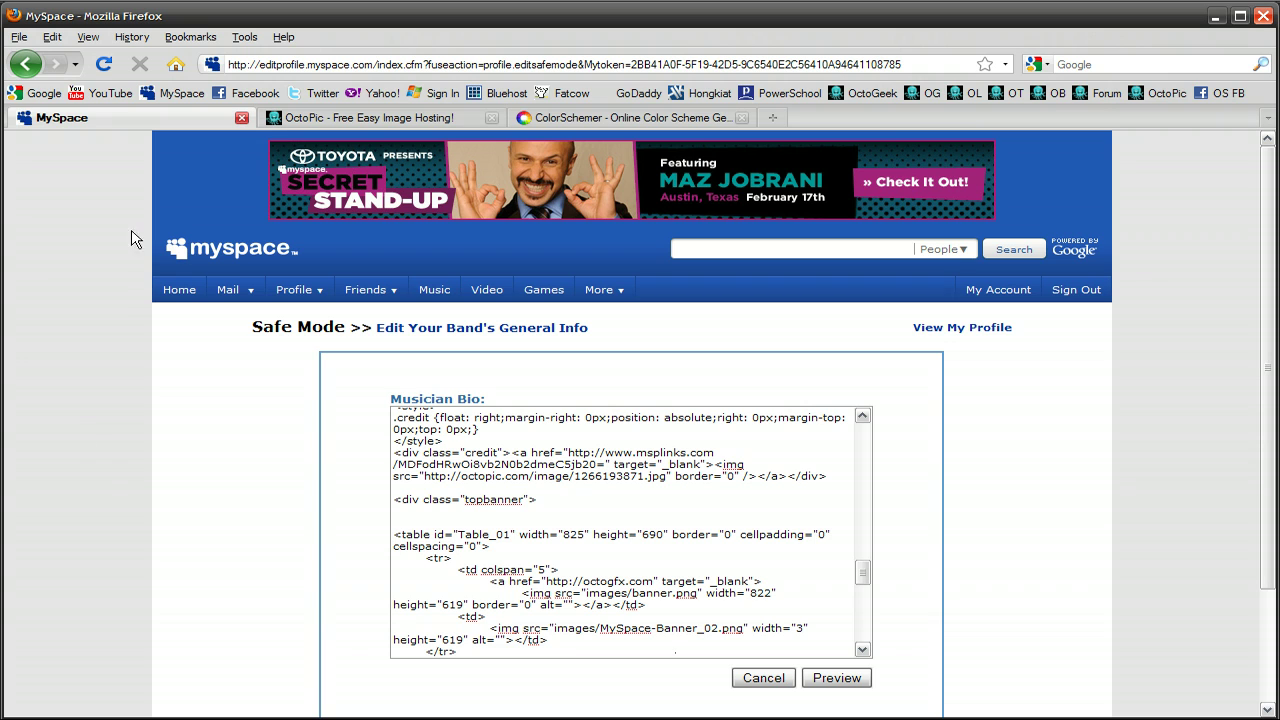
pyautogui.click(305, 119)
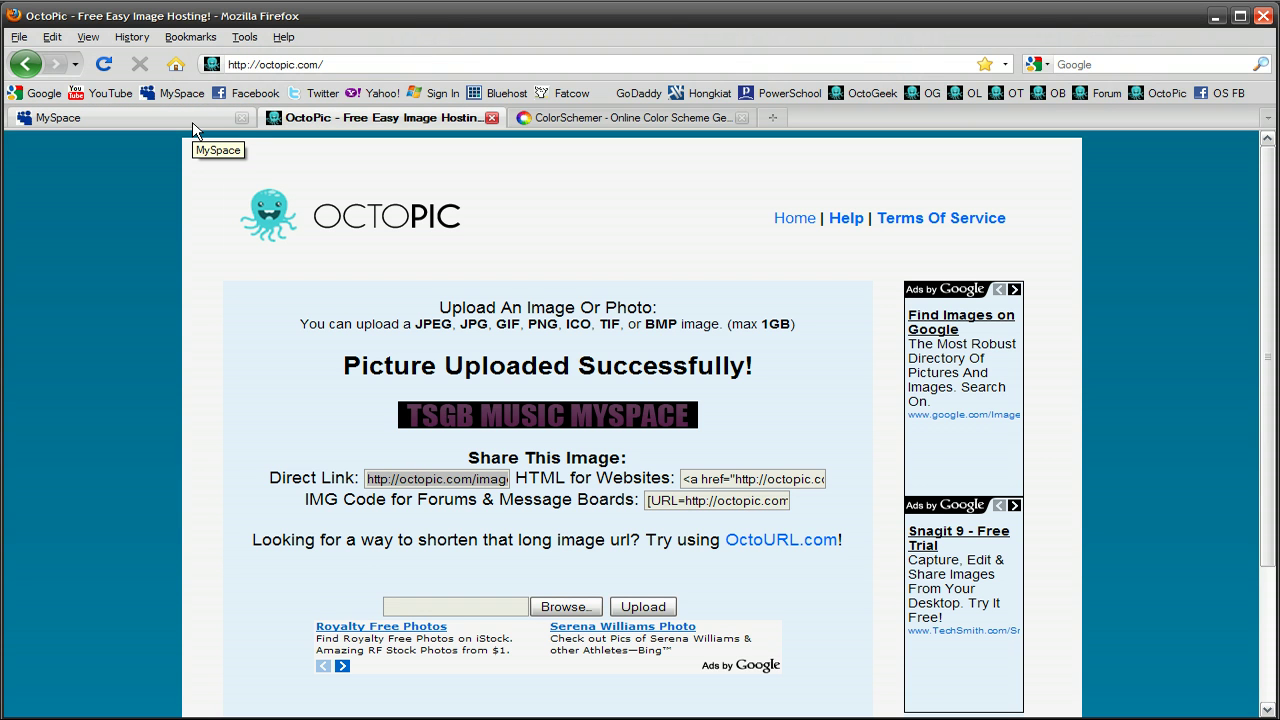
pyautogui.click(193, 125)
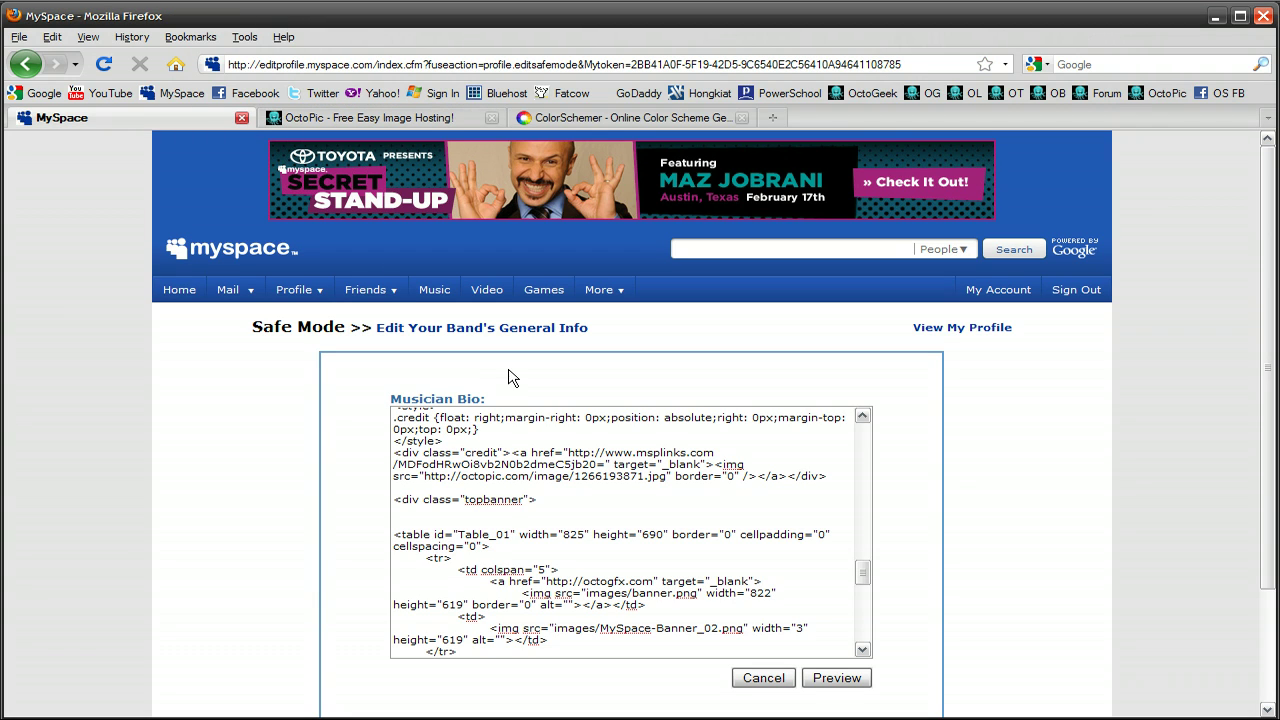
pyautogui.moveTo(586, 593); pyautogui.dragTo(698, 596)
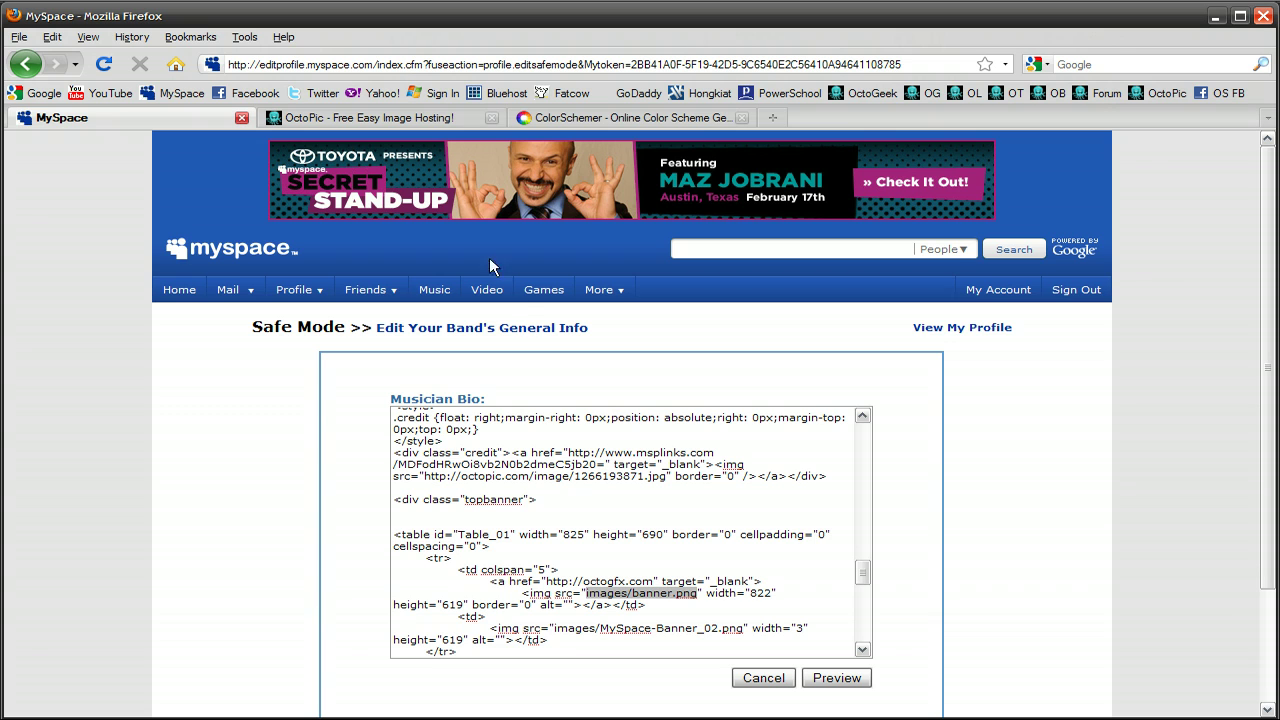
pyautogui.click(418, 119)
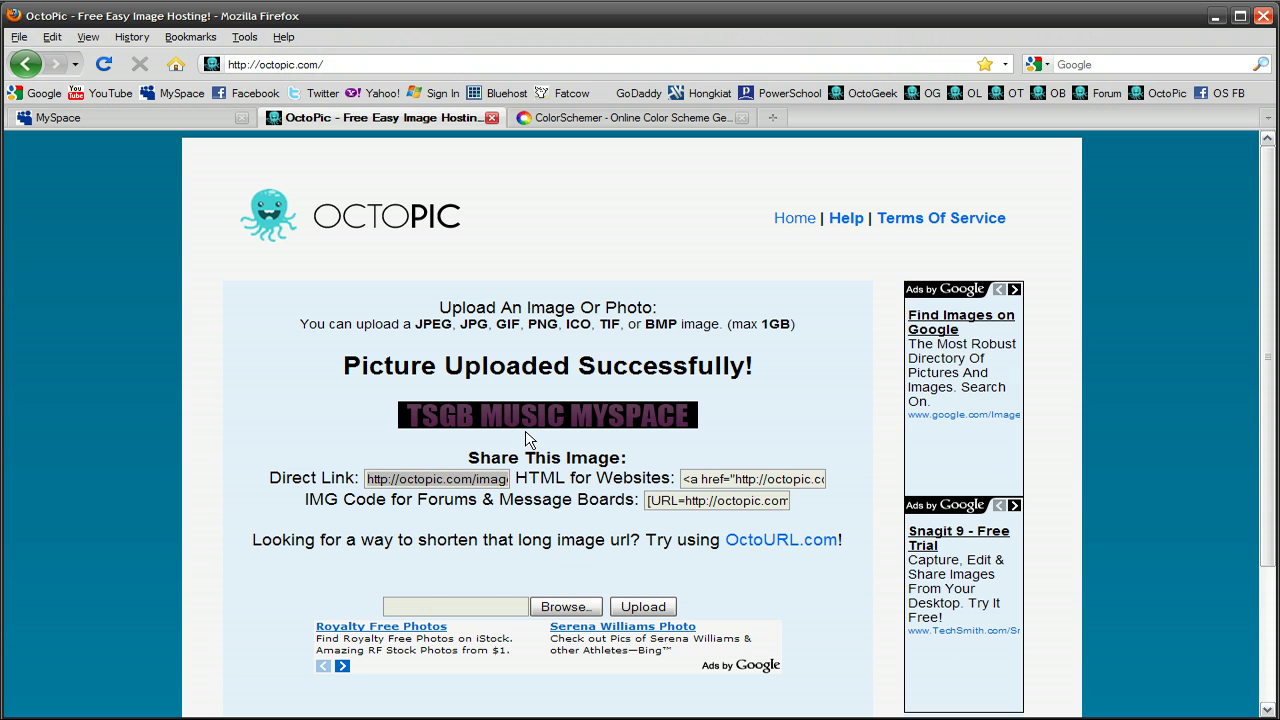
pyautogui.click(566, 606)
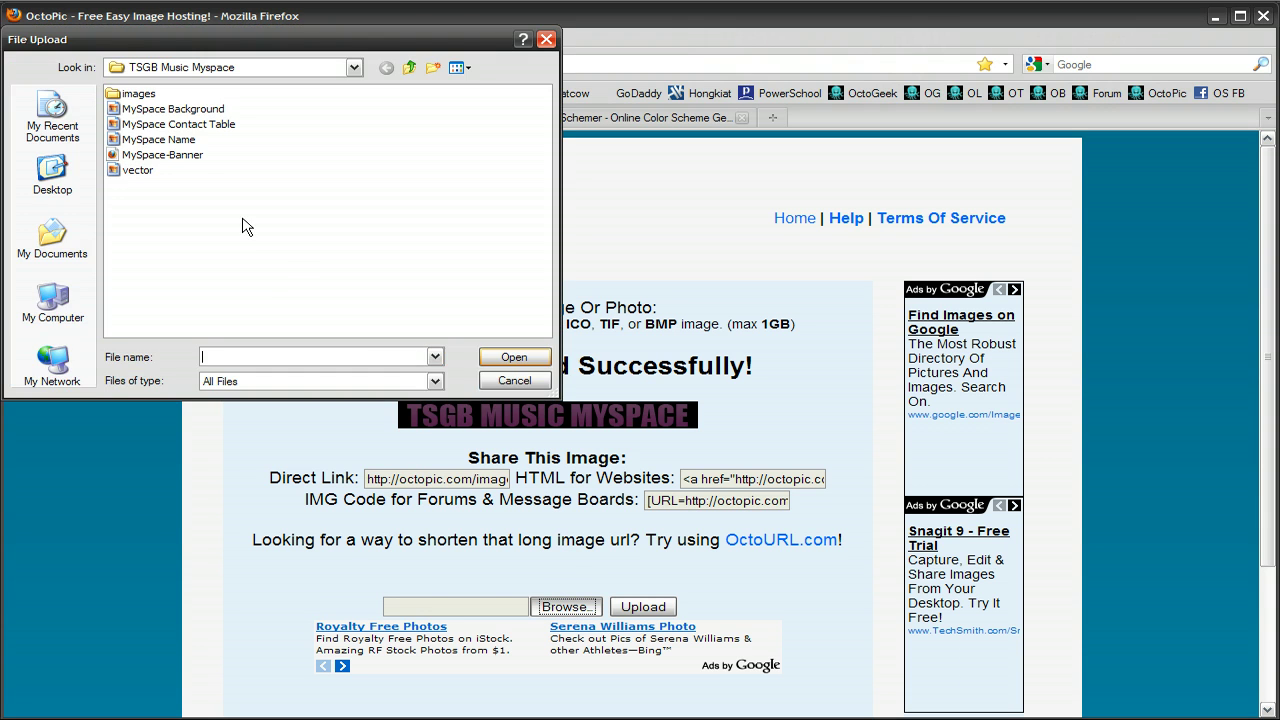
pyautogui.doubleClick(140, 96)
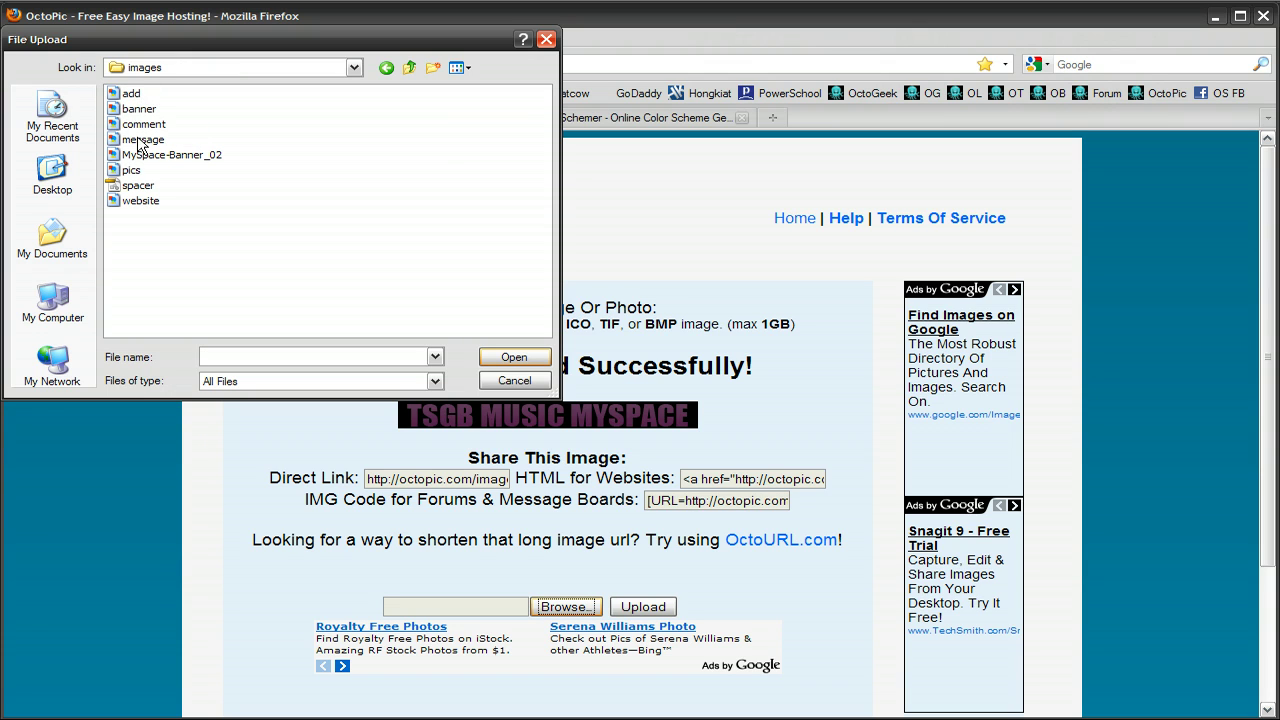
pyautogui.doubleClick(135, 109)
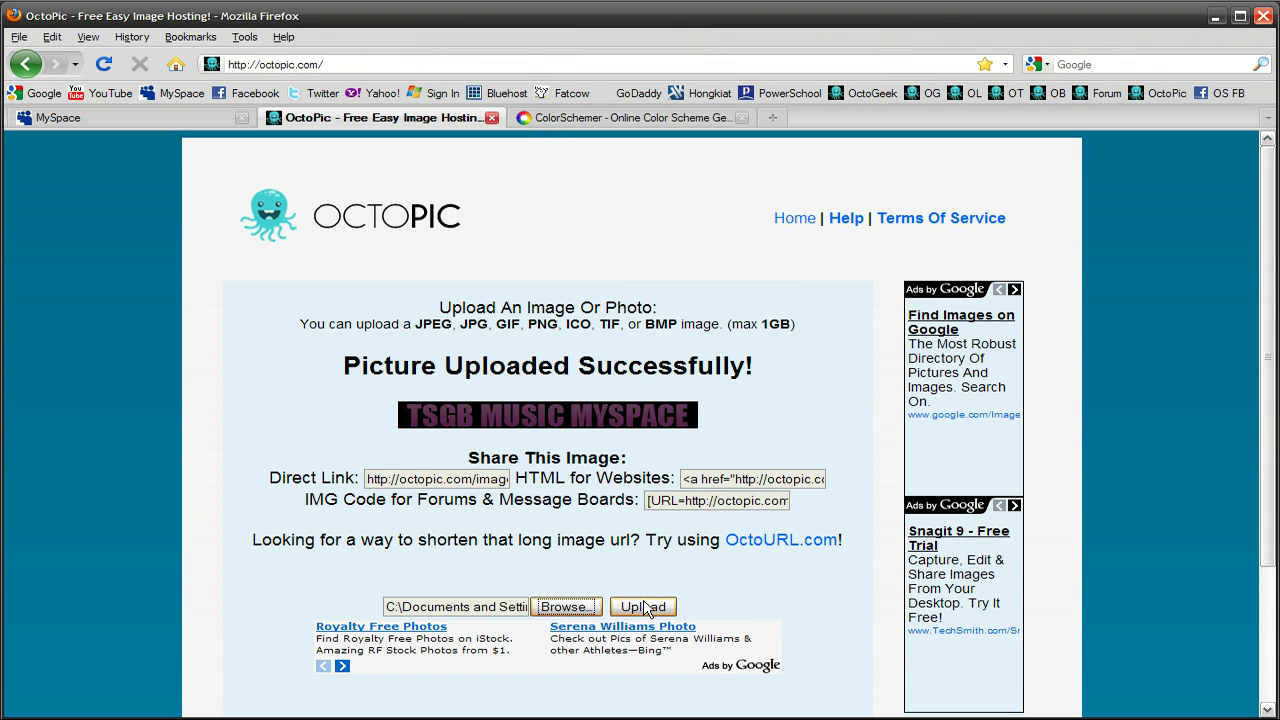
pyautogui.click(645, 607)
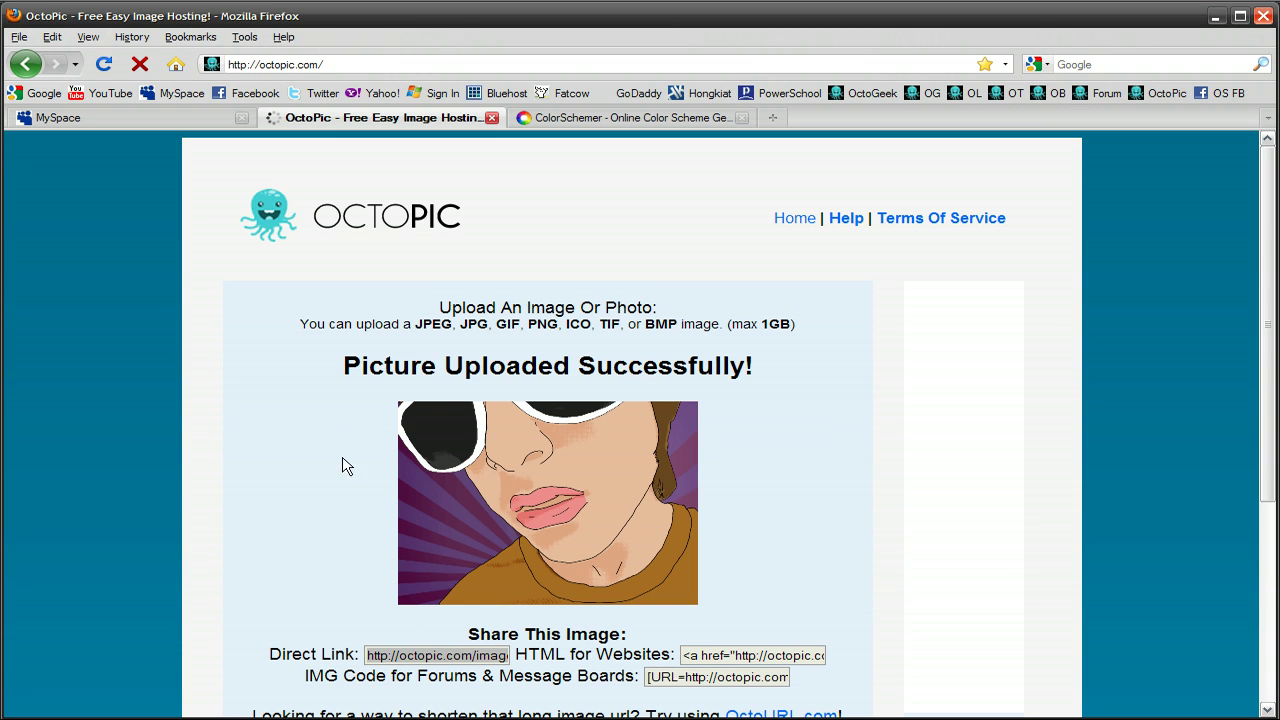
pyautogui.click(60, 117)
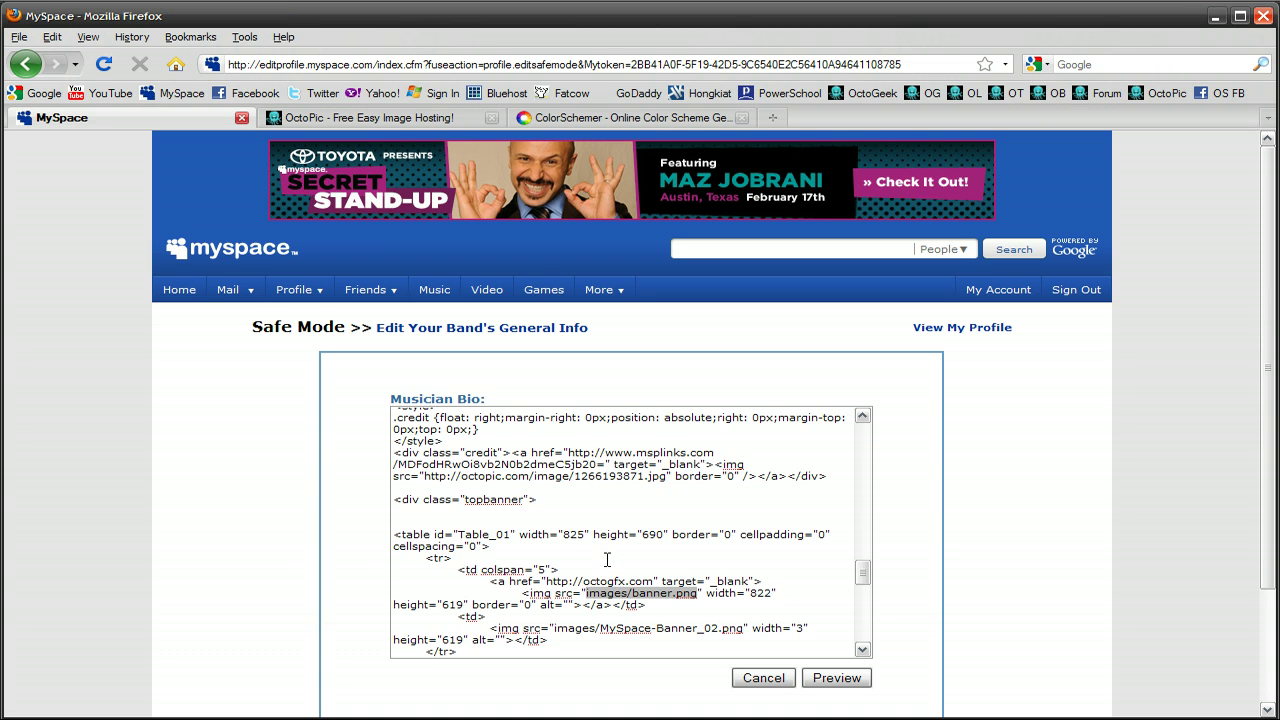
pyautogui.write('http://octopic.com/image/1266207638.png')
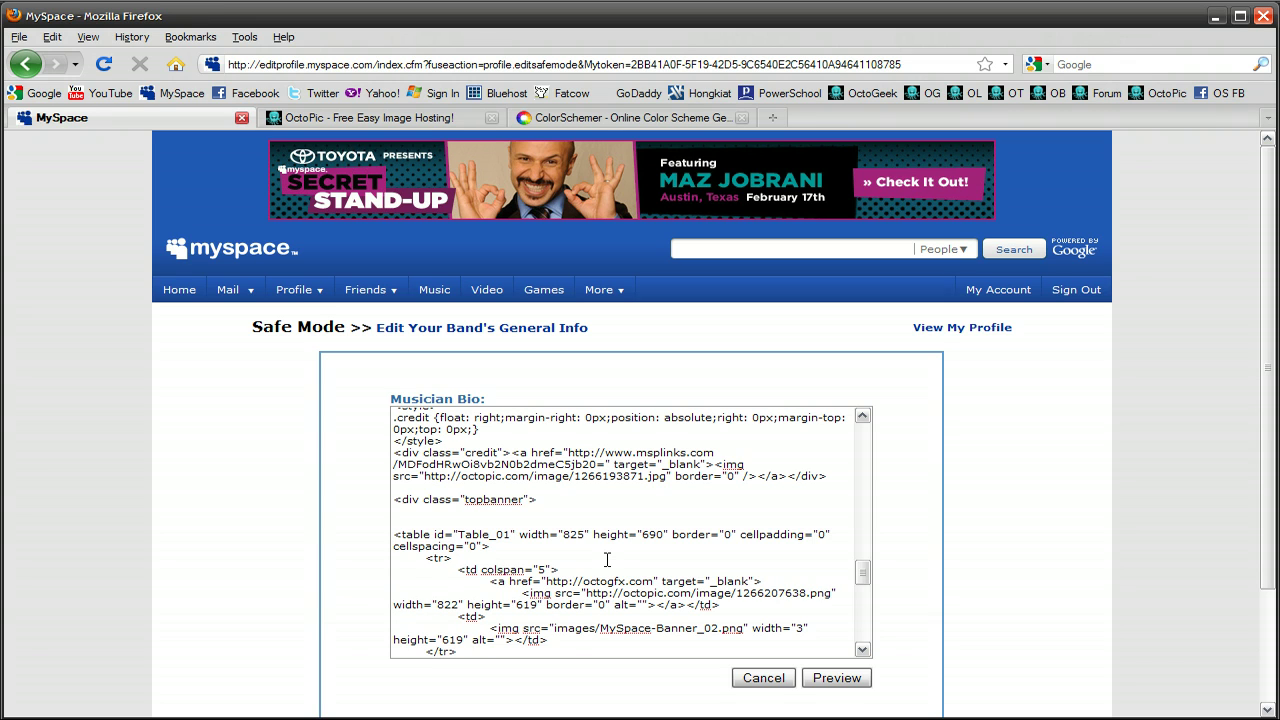
pyautogui.scroll(-2, 607, 560)
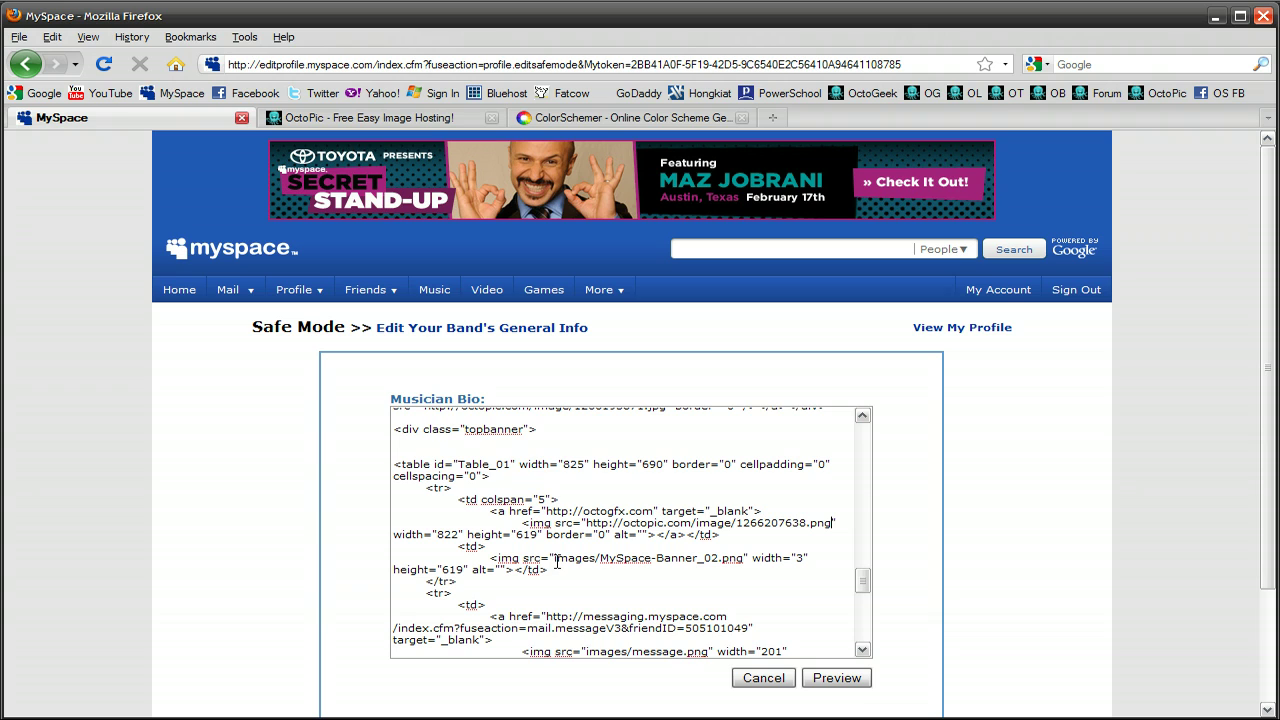
pyautogui.moveTo(570, 558); pyautogui.dragTo(707, 558)
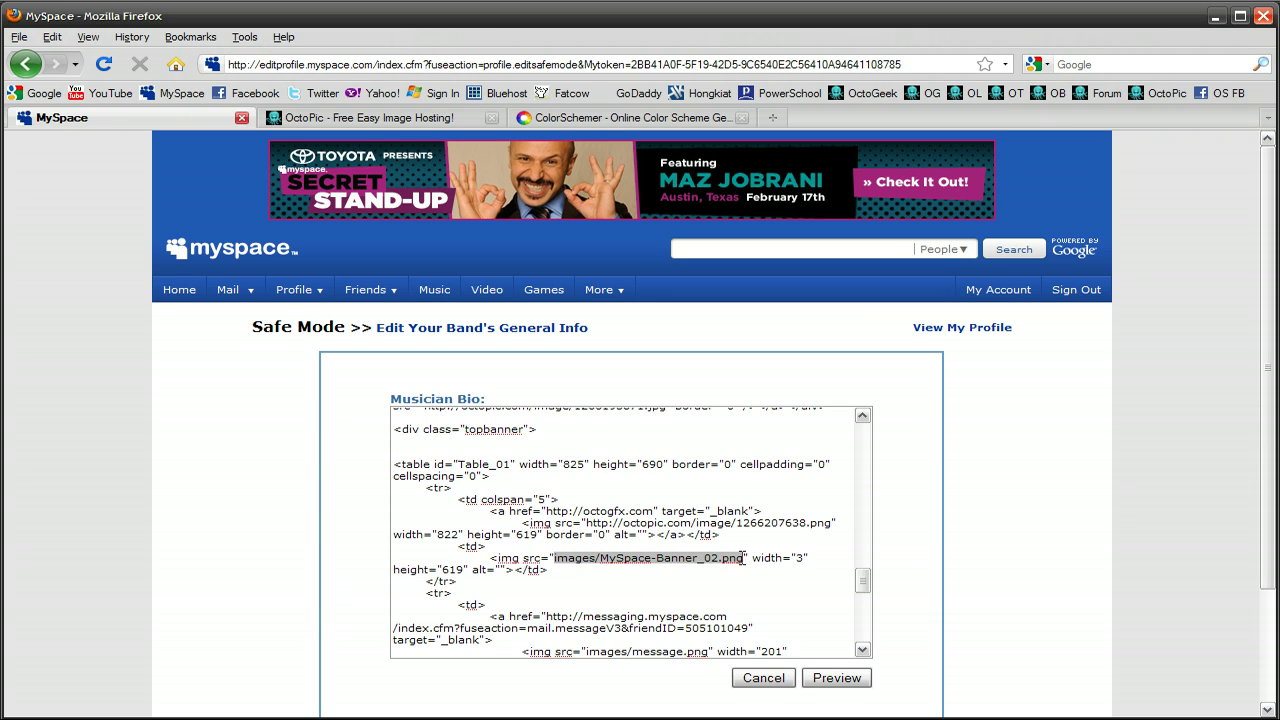
pyautogui.click(440, 117)
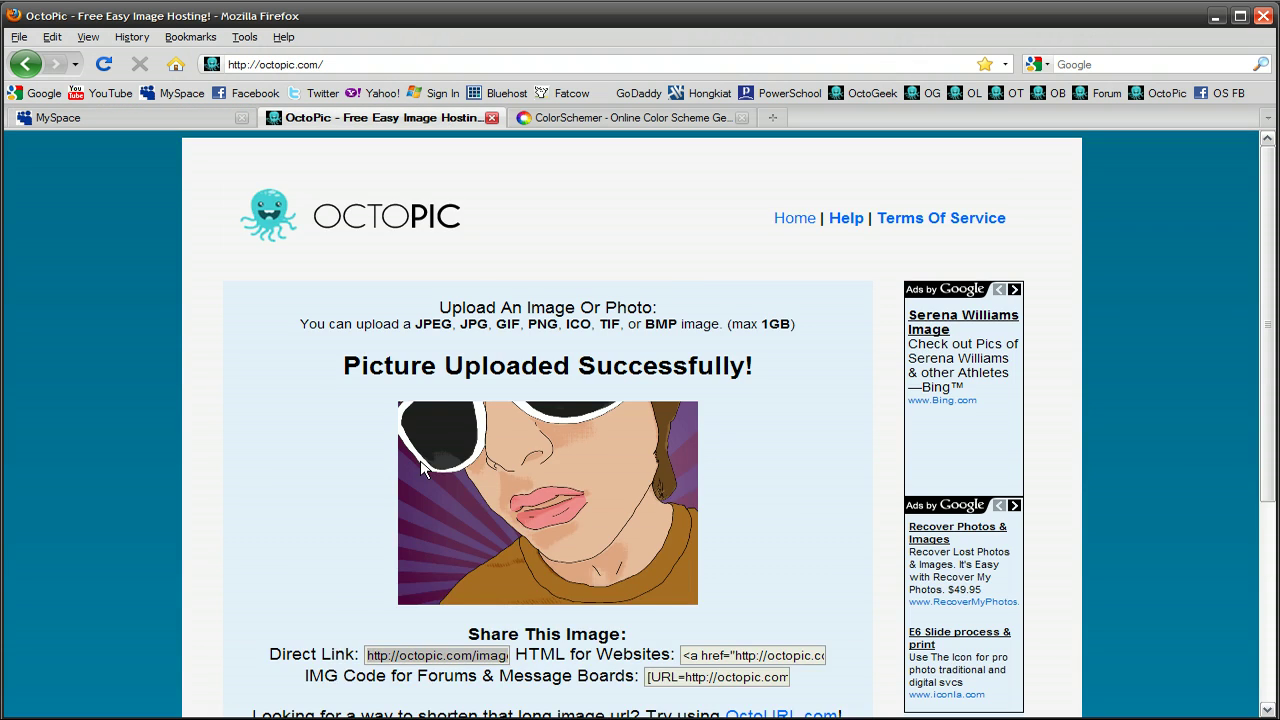
pyautogui.scroll(-3, 547, 575)
pyautogui.click(565, 629)
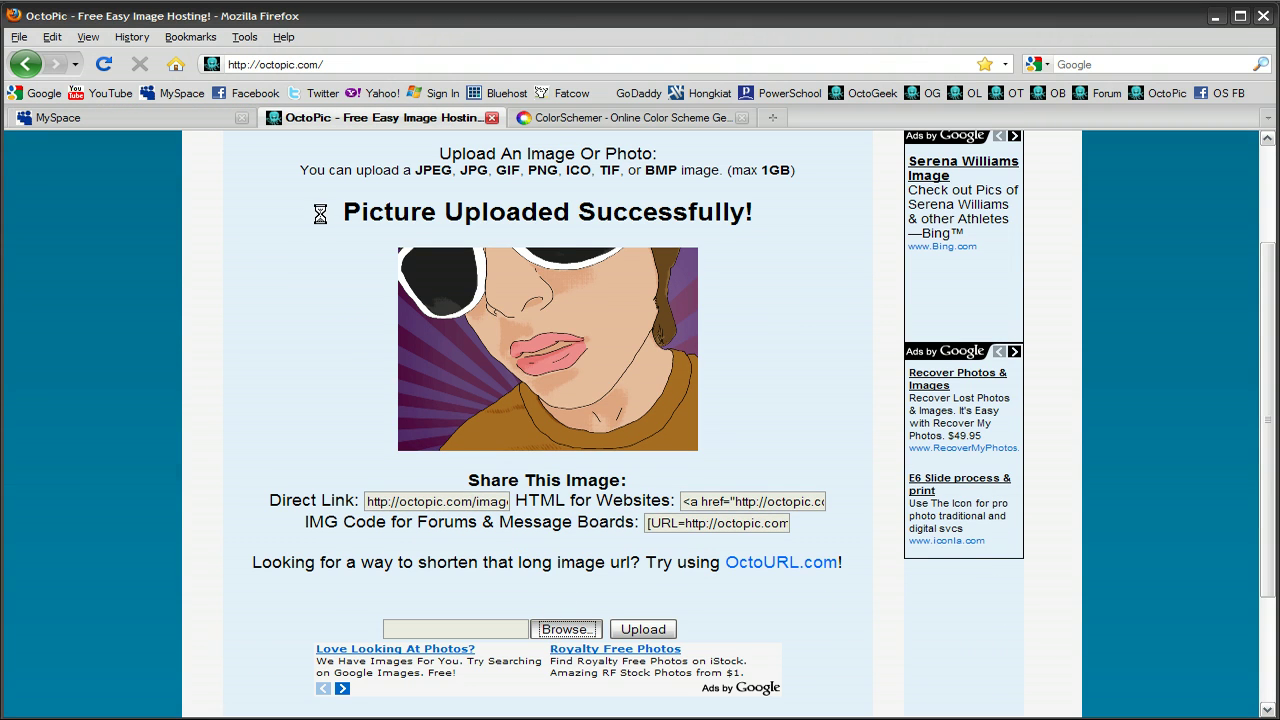
pyautogui.doubleClick(215, 160)
pyautogui.click(648, 629)
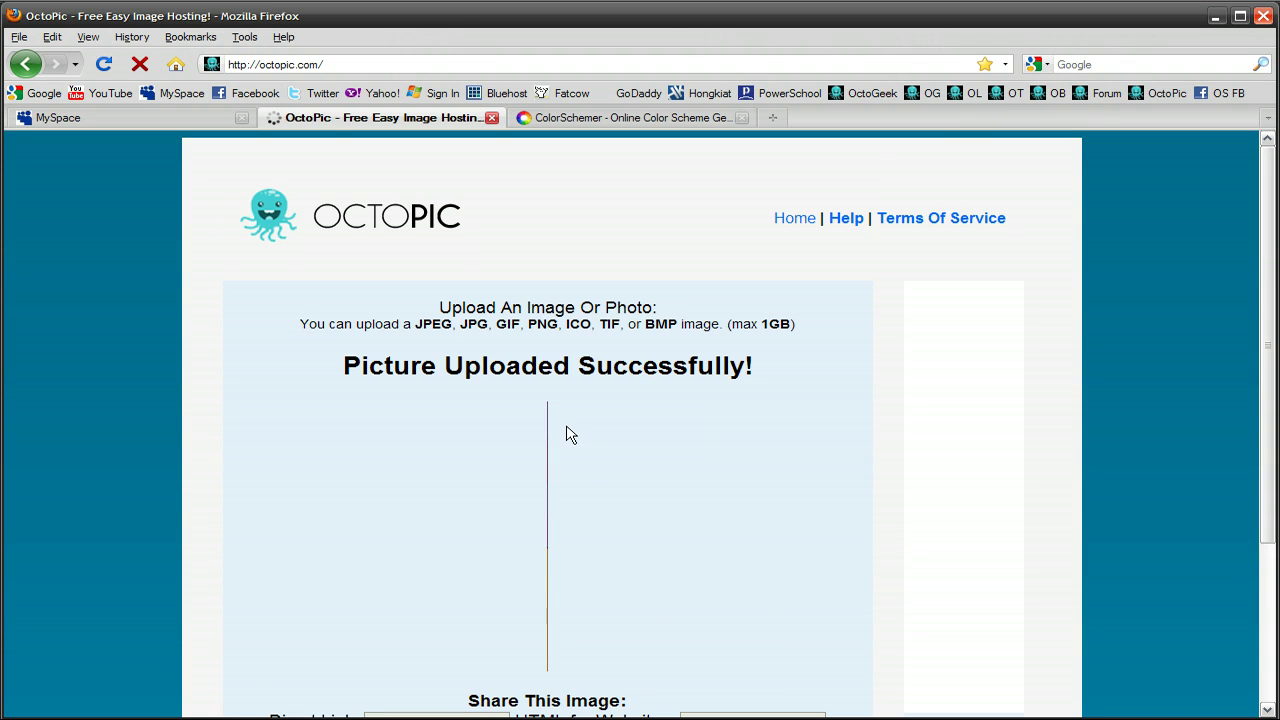
pyautogui.scroll(-4, 533, 453)
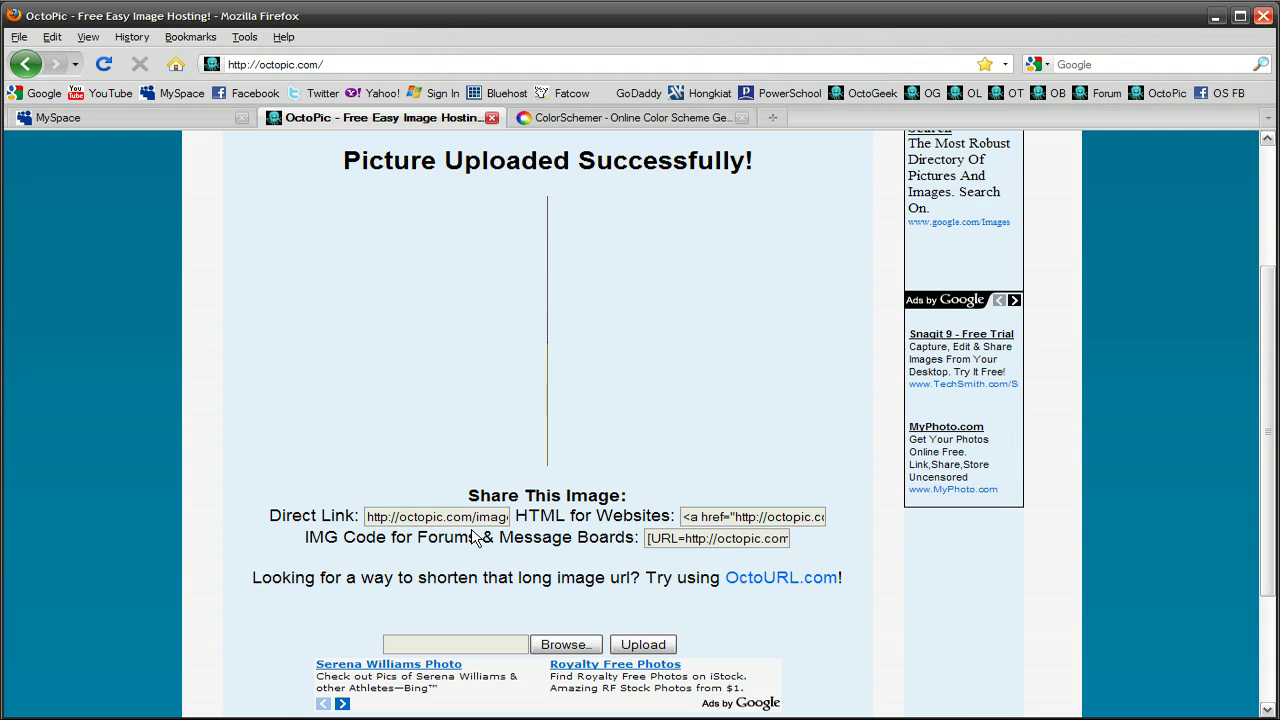
pyautogui.click(135, 117)
pyautogui.write('http://octopic.com/image/1266207659.png')
pyautogui.scroll(-3, 617, 477)
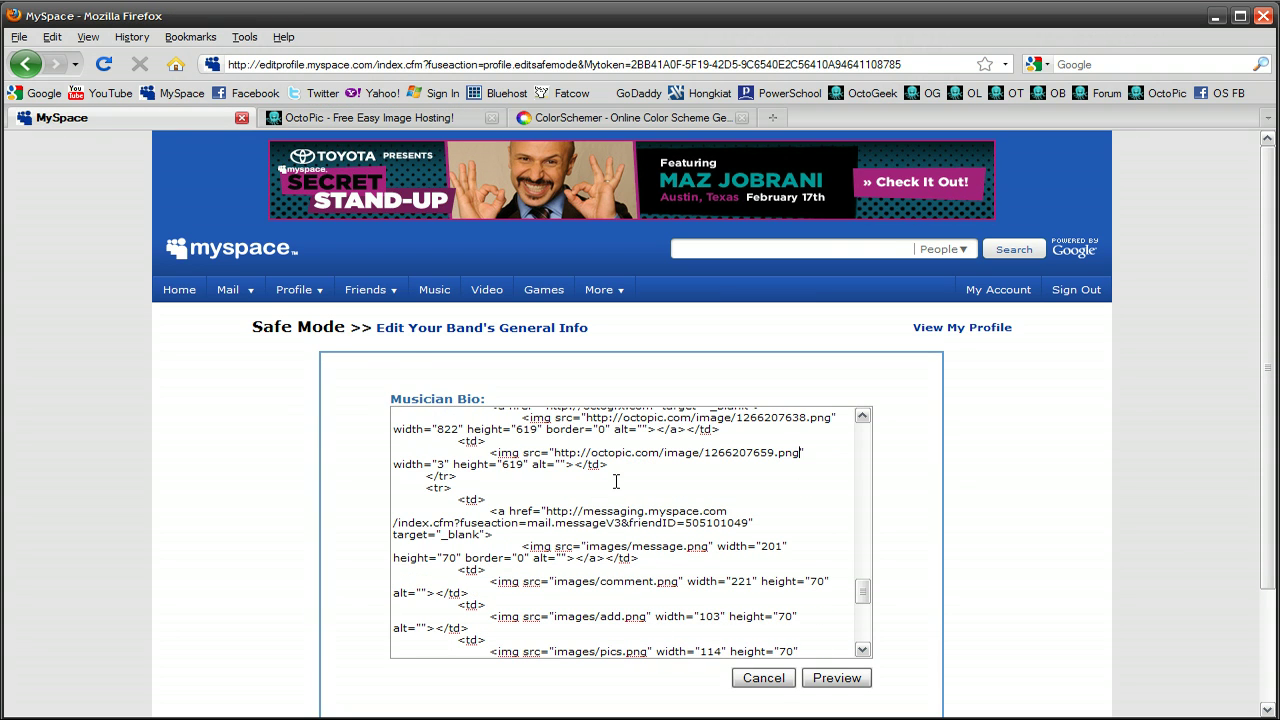
pyautogui.click(407, 117)
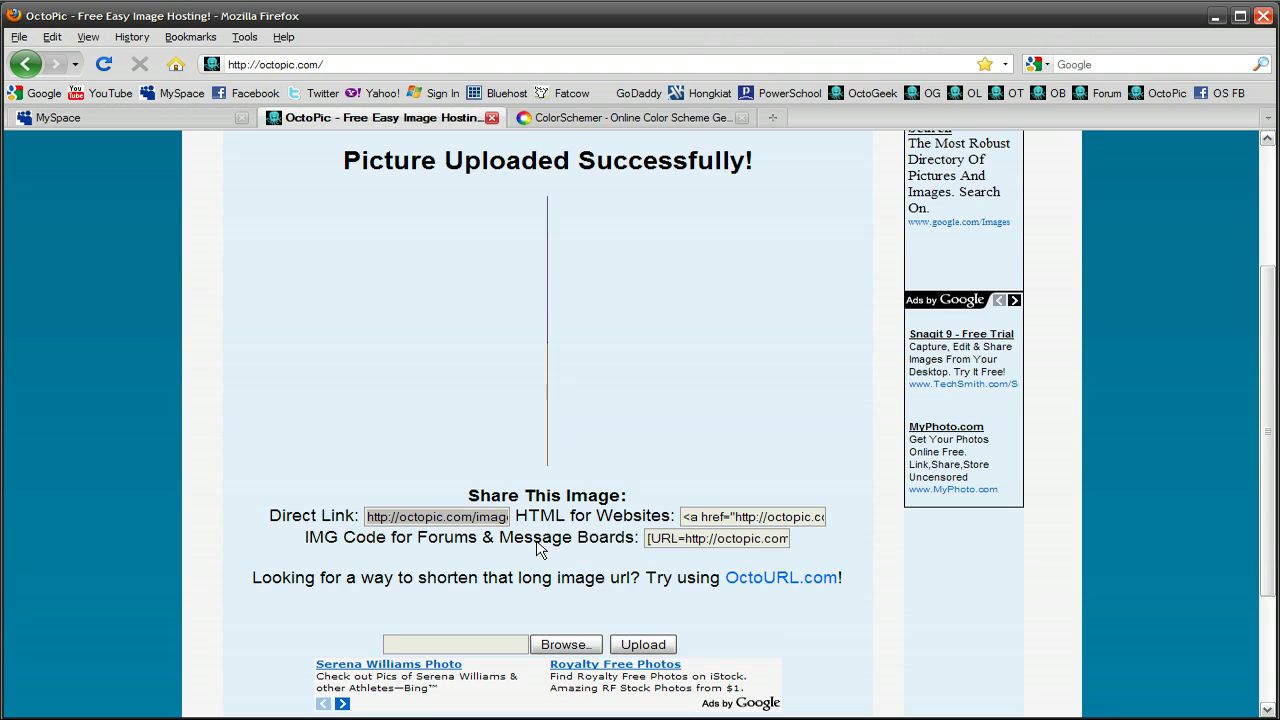
pyautogui.click(553, 645)
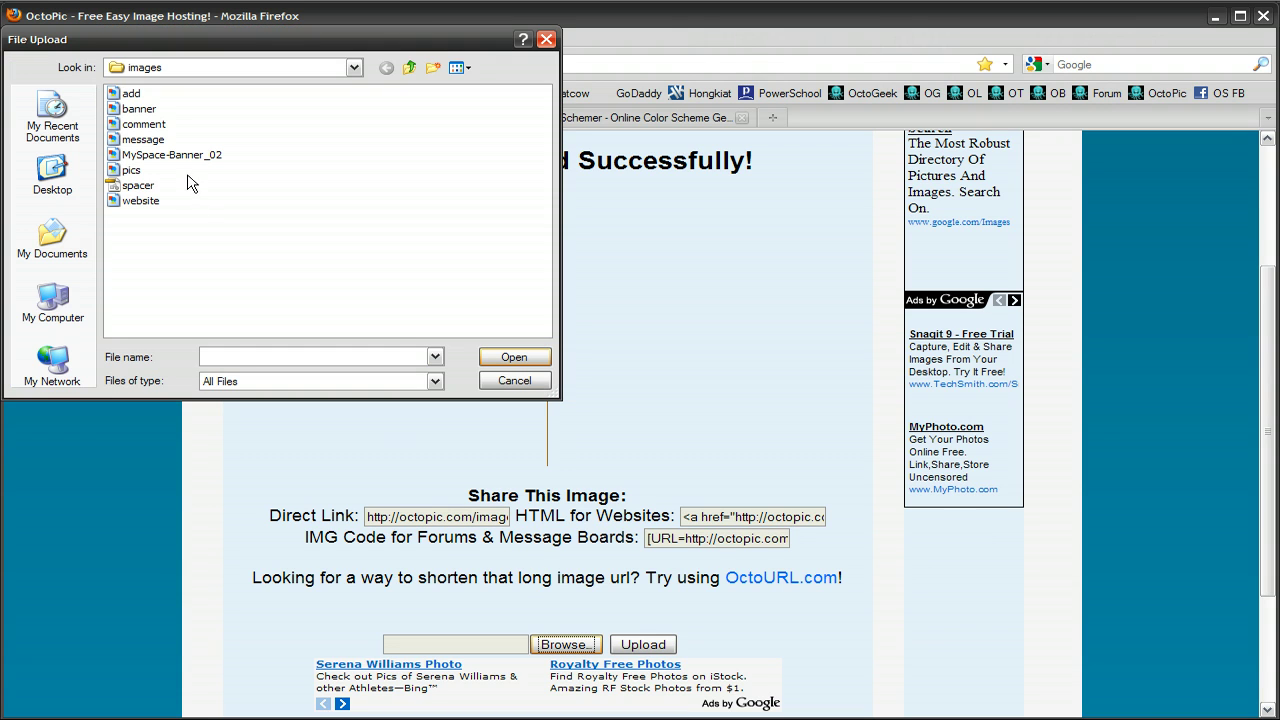
pyautogui.doubleClick(155, 150)
pyautogui.click(643, 644)
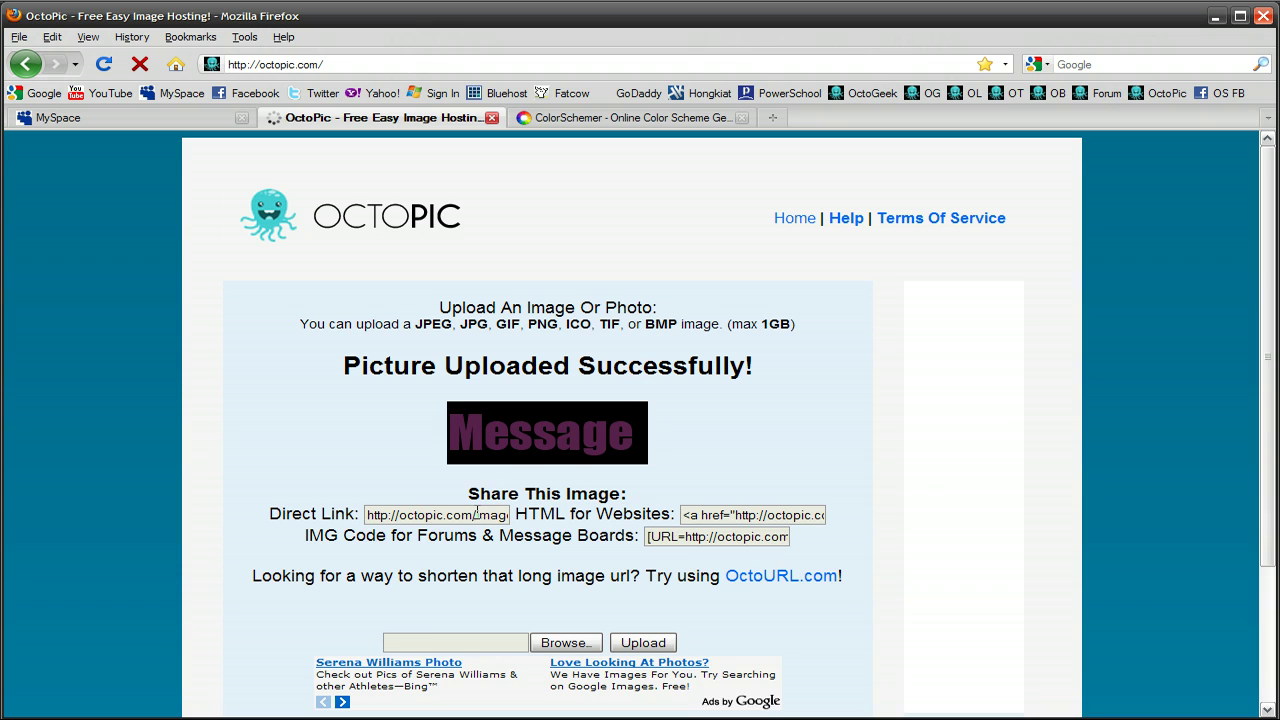
pyautogui.click(120, 118)
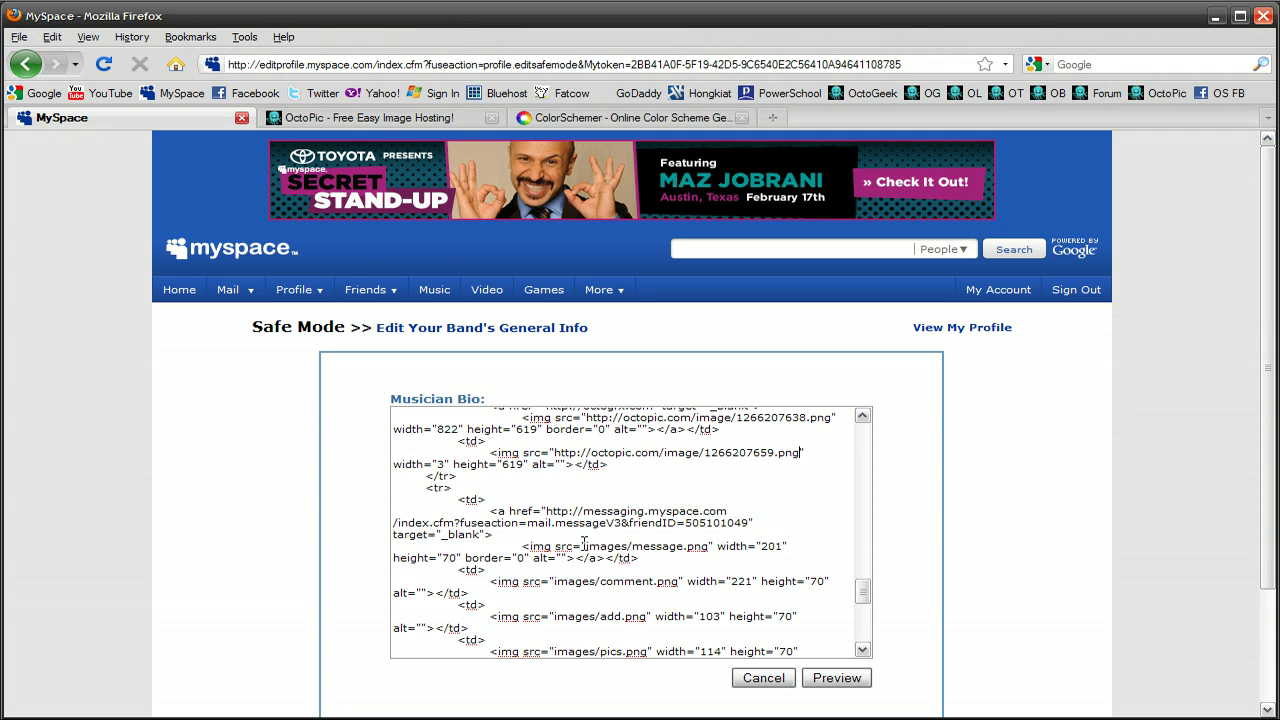
pyautogui.moveTo(585, 545); pyautogui.dragTo(684, 545)
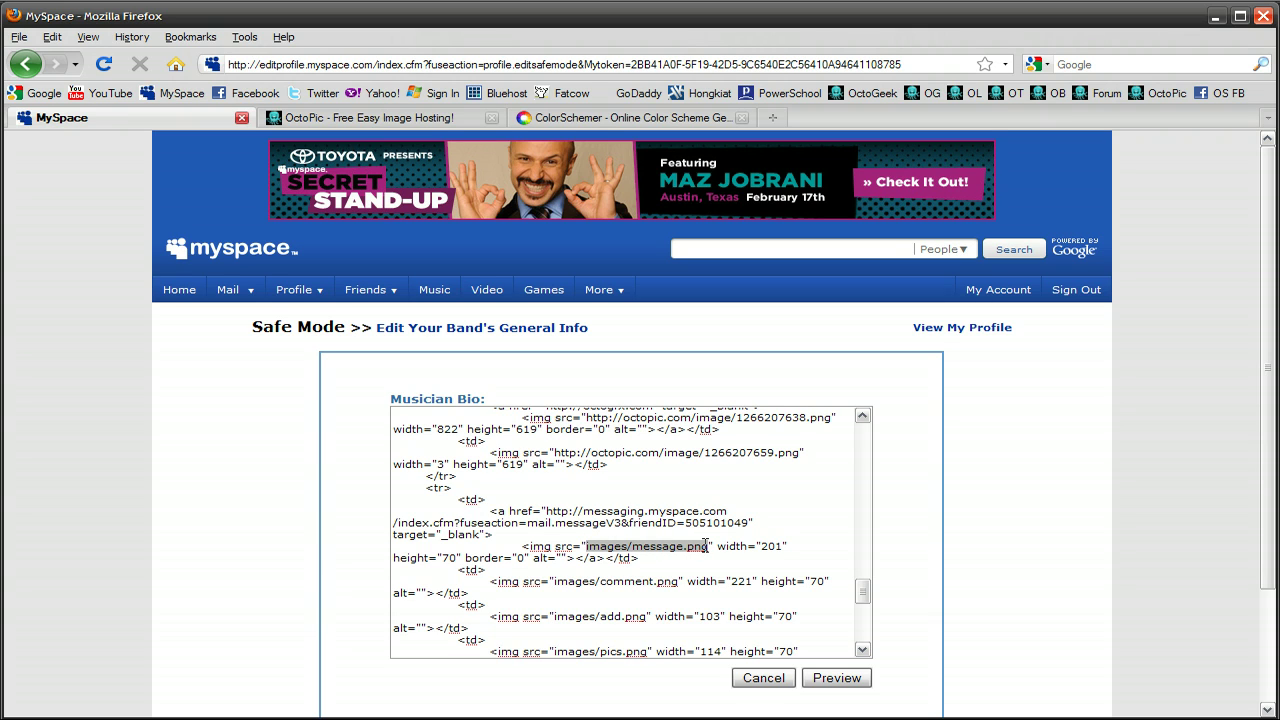
pyautogui.write('http://octopic.com/image/1266207673.png')
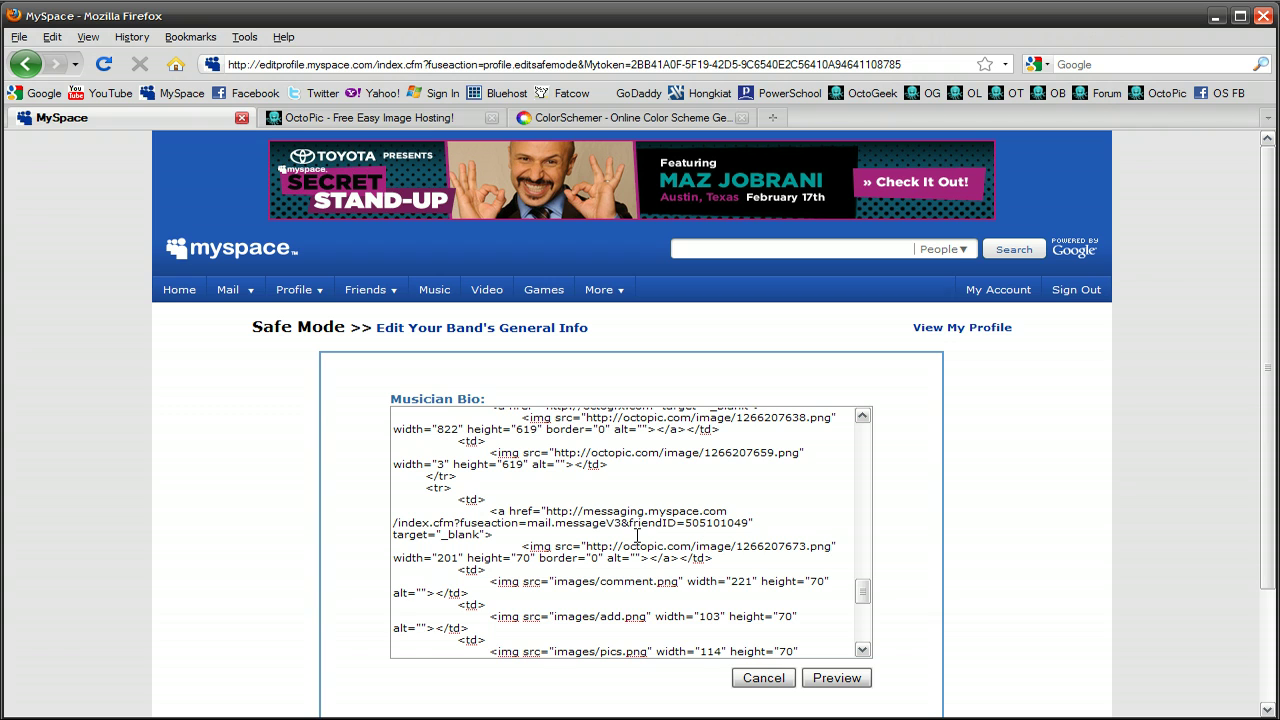
pyautogui.click(426, 118)
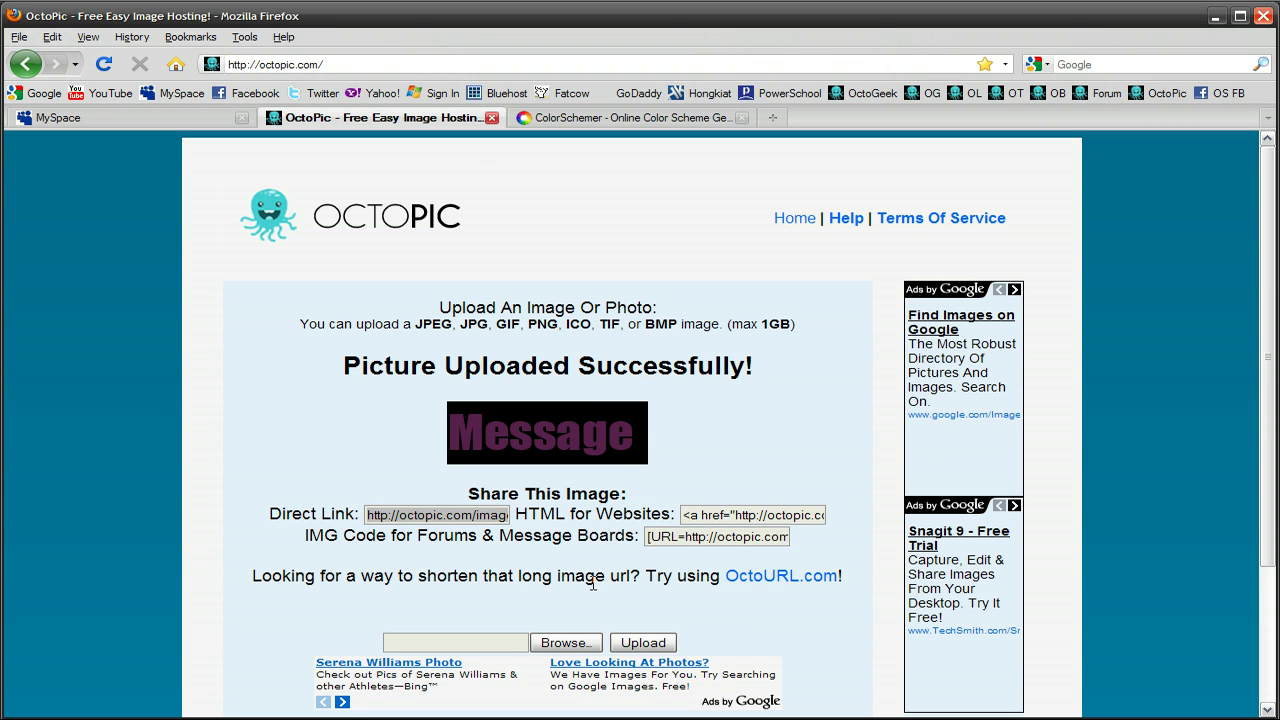
pyautogui.click(566, 643)
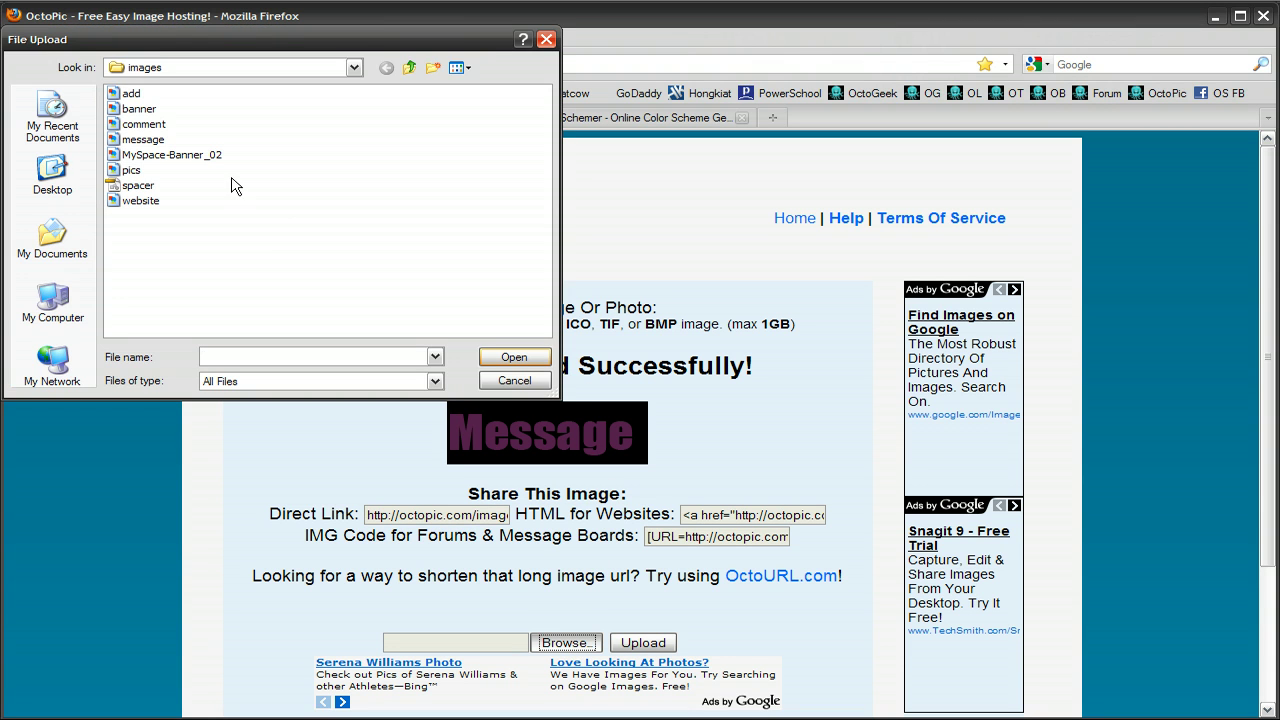
pyautogui.click(546, 39)
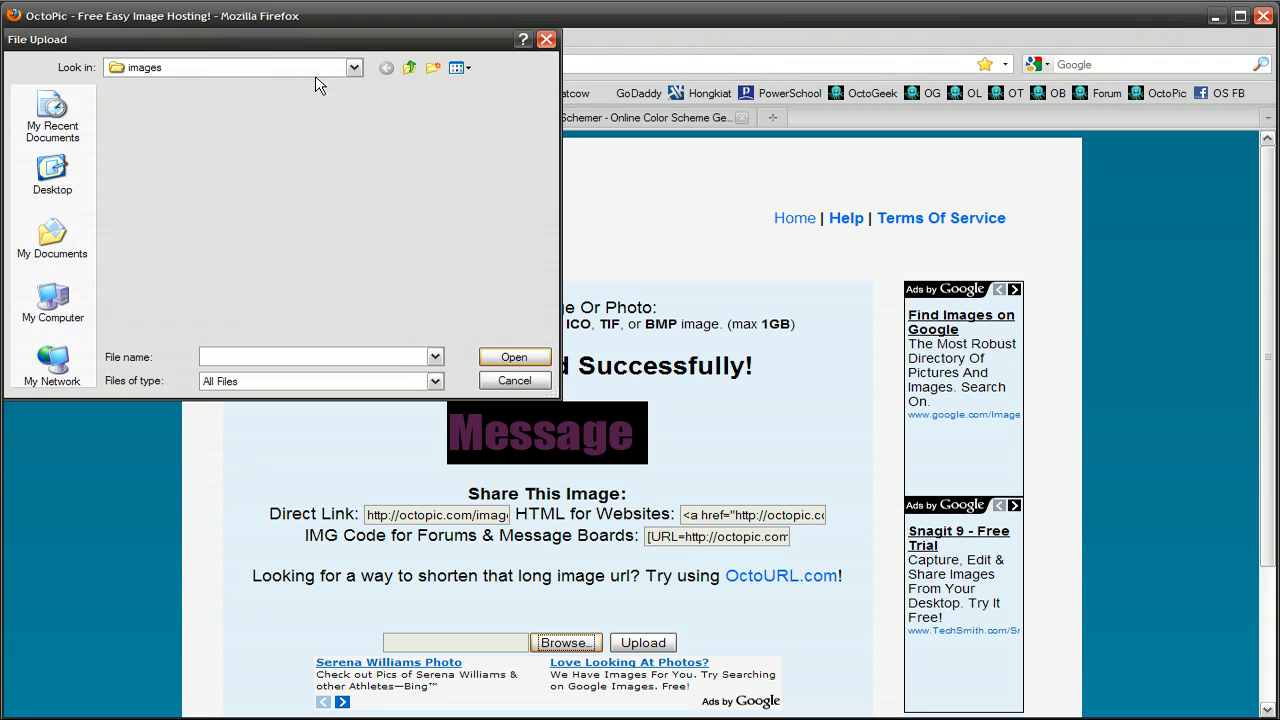
pyautogui.click(160, 122)
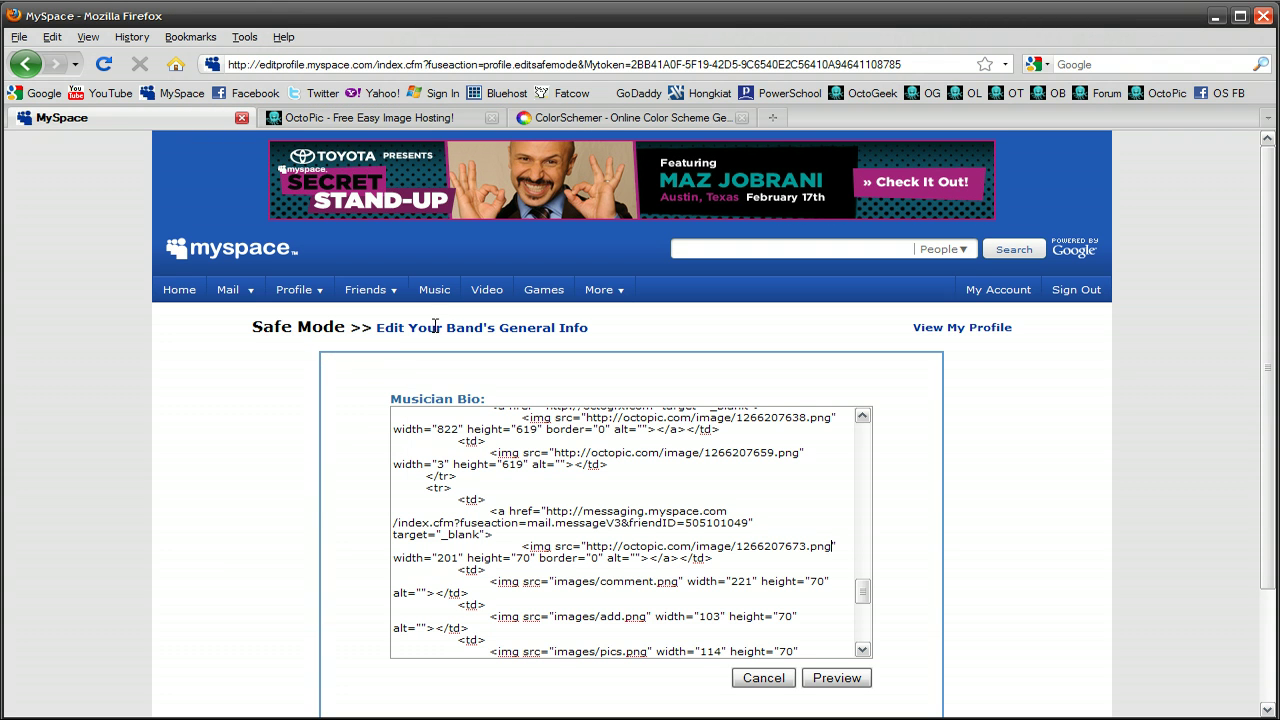
pyautogui.click(478, 120)
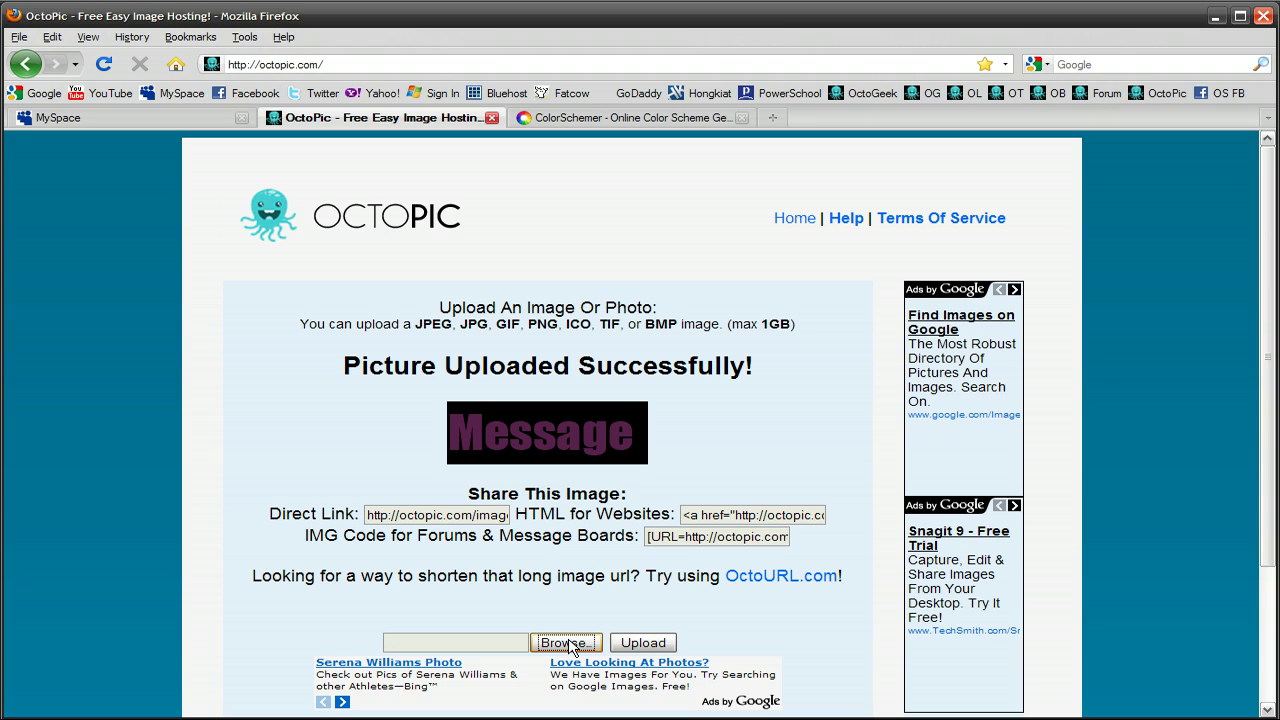
pyautogui.press('Return')
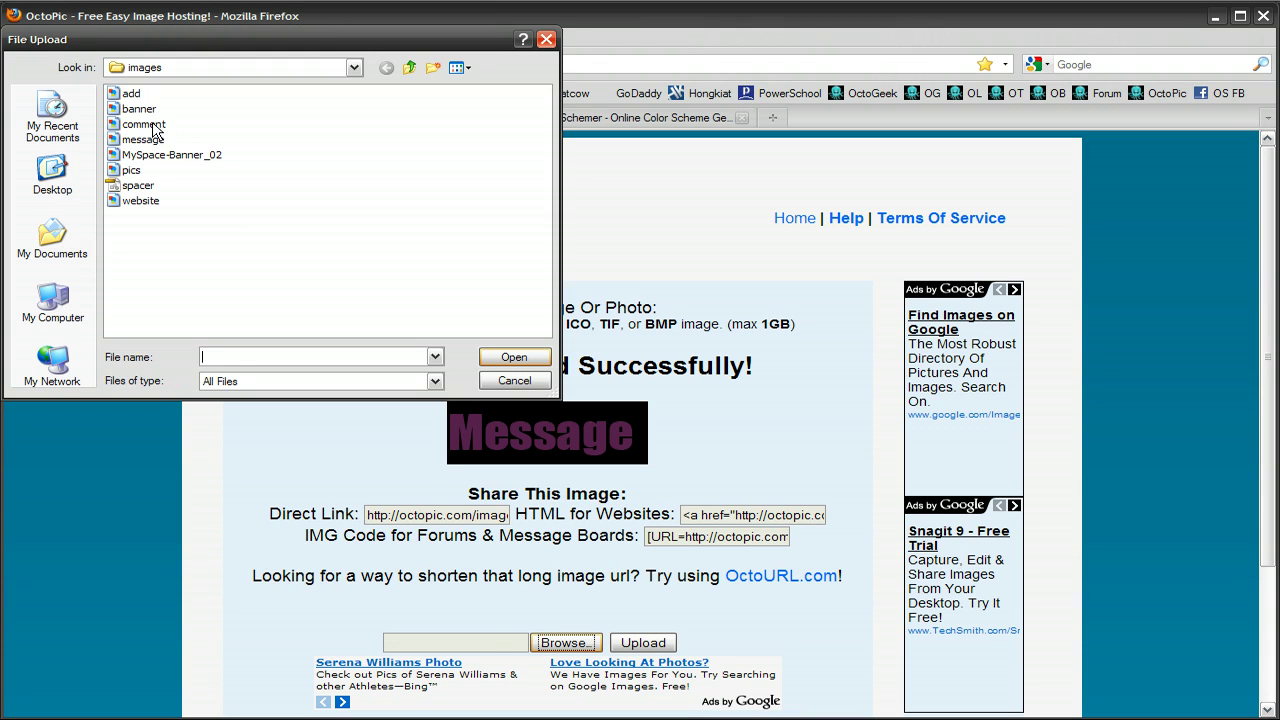
pyautogui.doubleClick(140, 125)
pyautogui.click(648, 643)
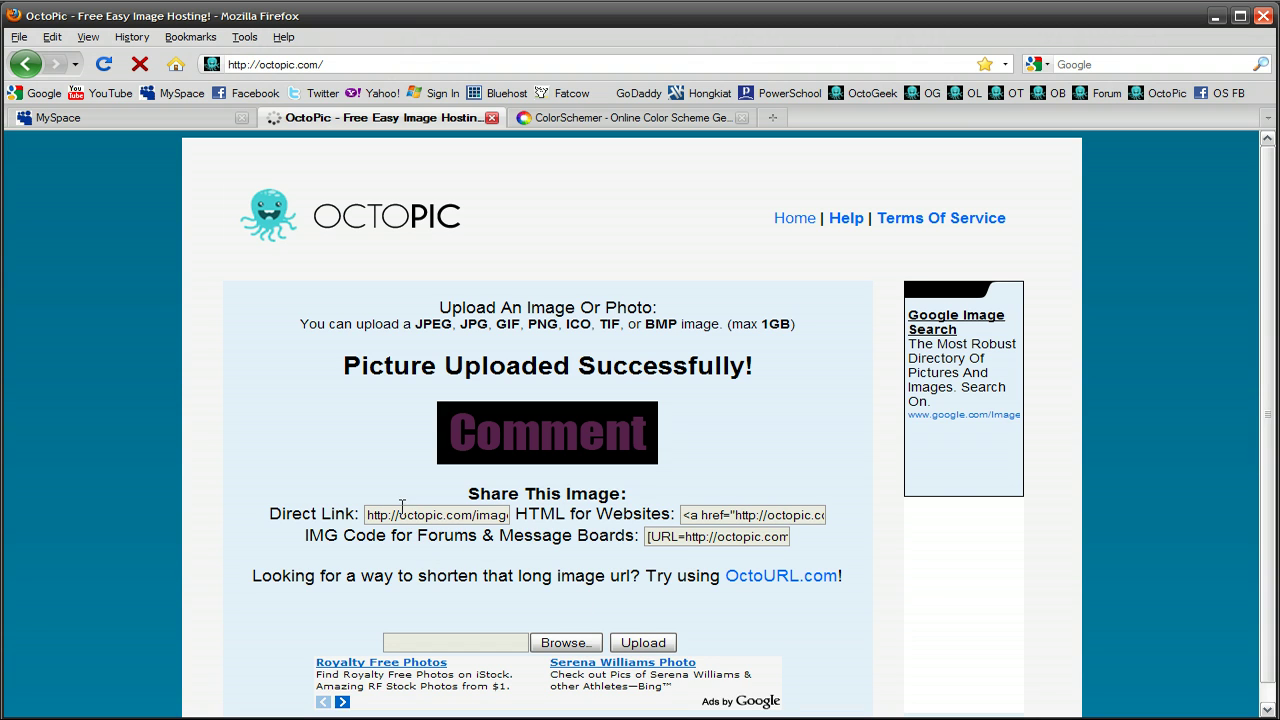
pyautogui.click(60, 117)
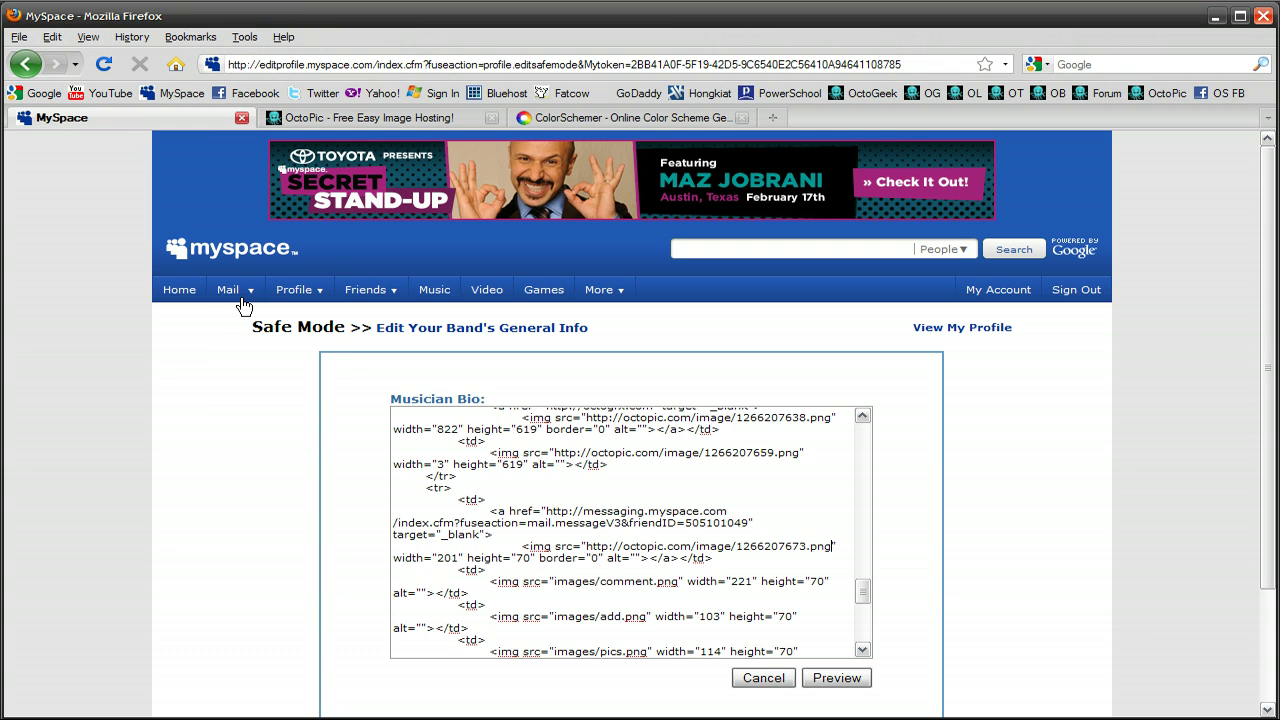
pyautogui.moveTo(552, 581); pyautogui.dragTo(675, 581)
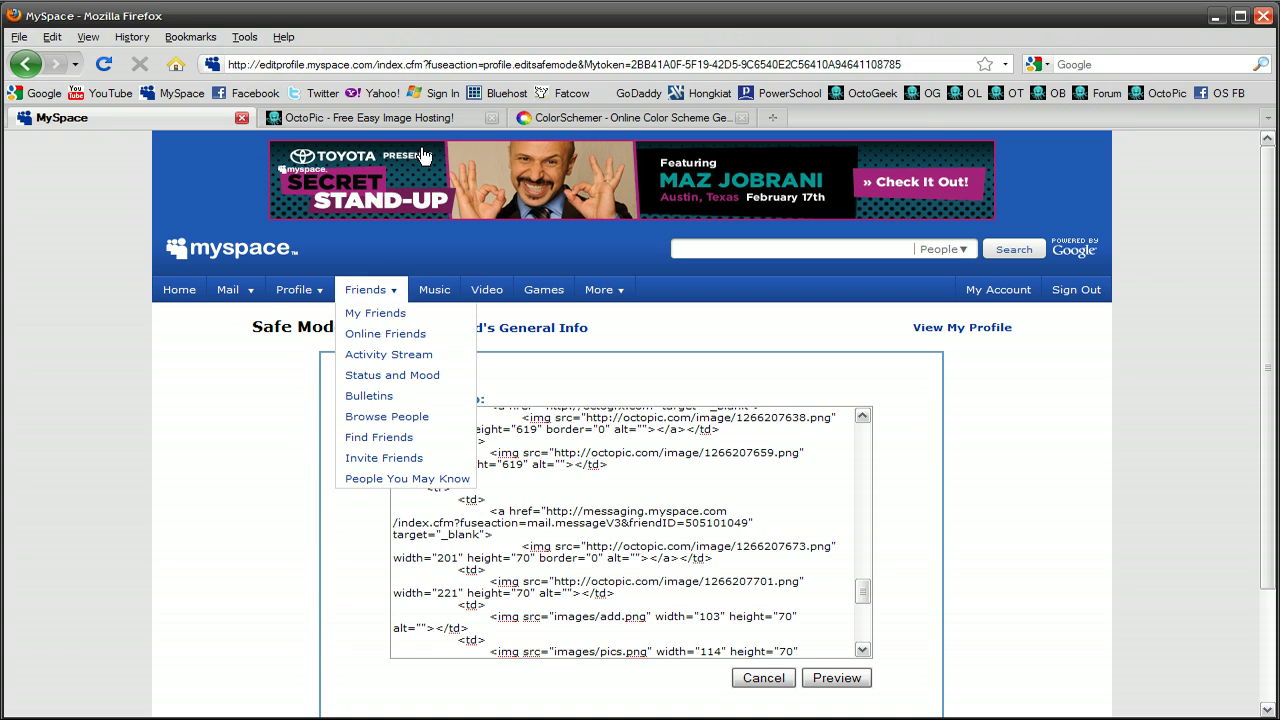
pyautogui.click(370, 117)
pyautogui.click(555, 641)
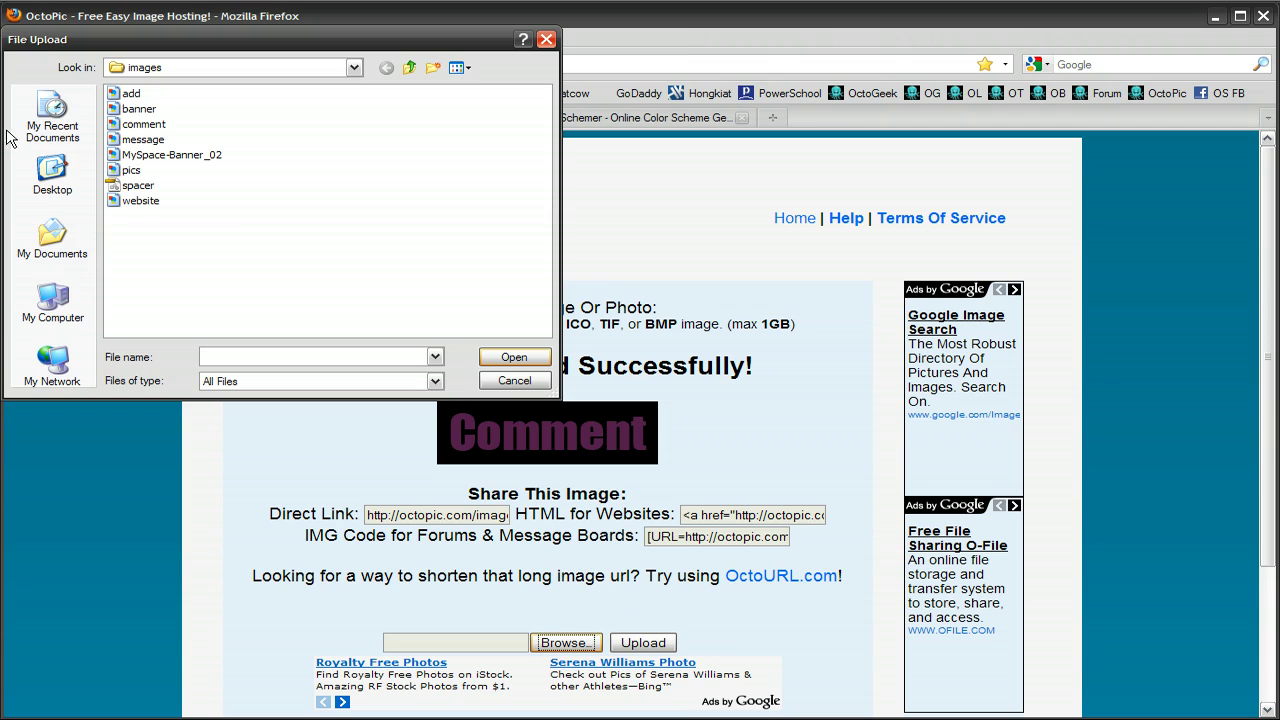
pyautogui.doubleClick(122, 95)
pyautogui.click(645, 642)
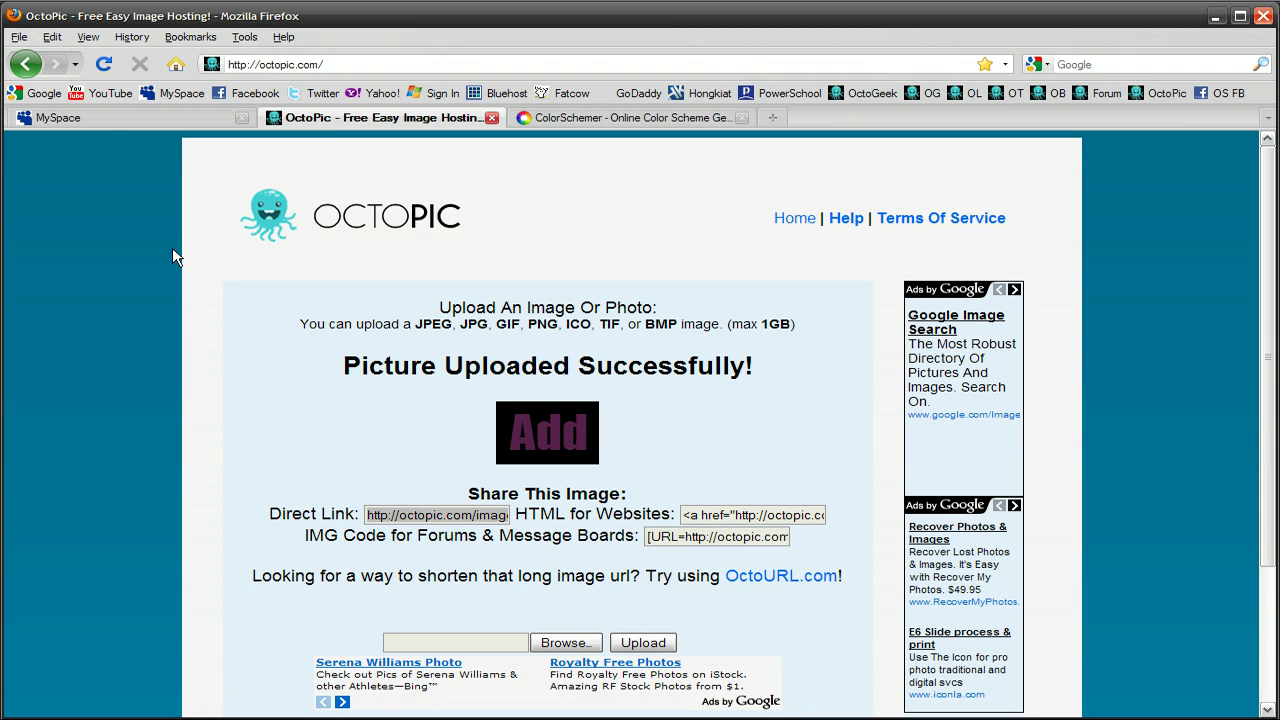
pyautogui.click(133, 120)
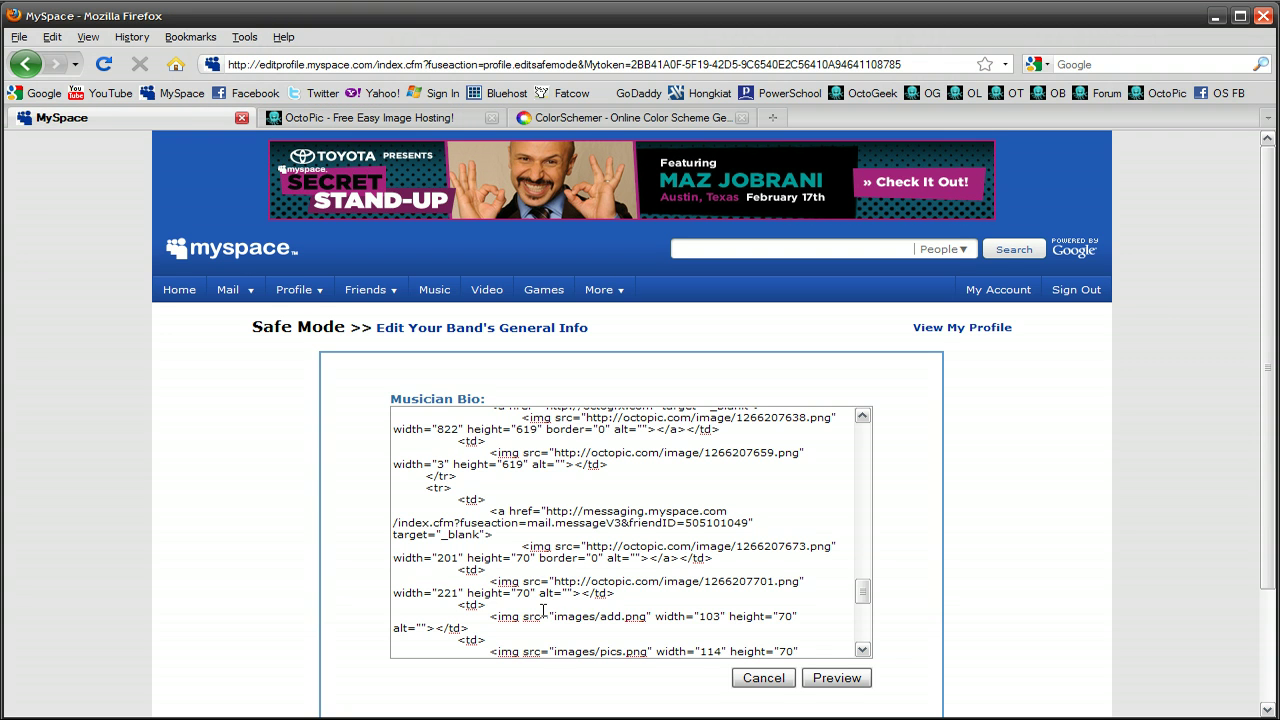
pyautogui.moveTo(553, 614); pyautogui.dragTo(636, 613)
pyautogui.write('http://octopic.com/image/1266207893.png')
pyautogui.scroll(-2, 629, 595)
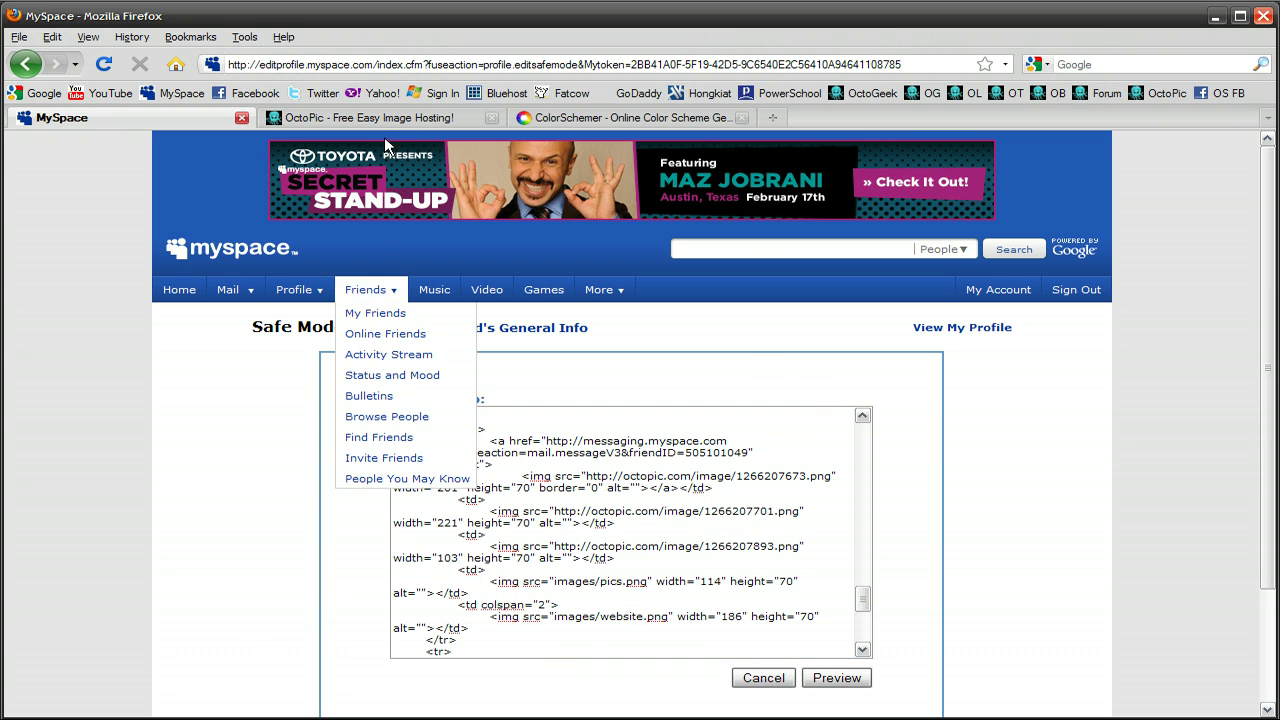
pyautogui.click(360, 118)
pyautogui.click(562, 643)
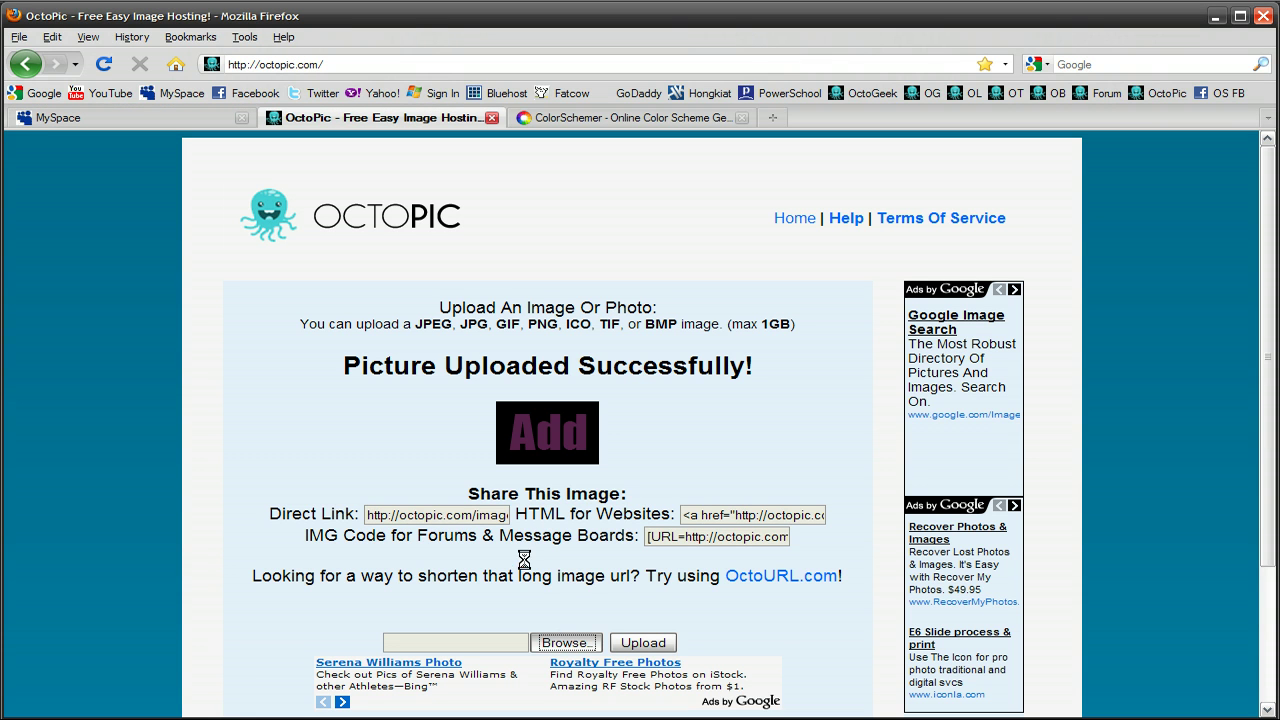
pyautogui.doubleClick(131, 171)
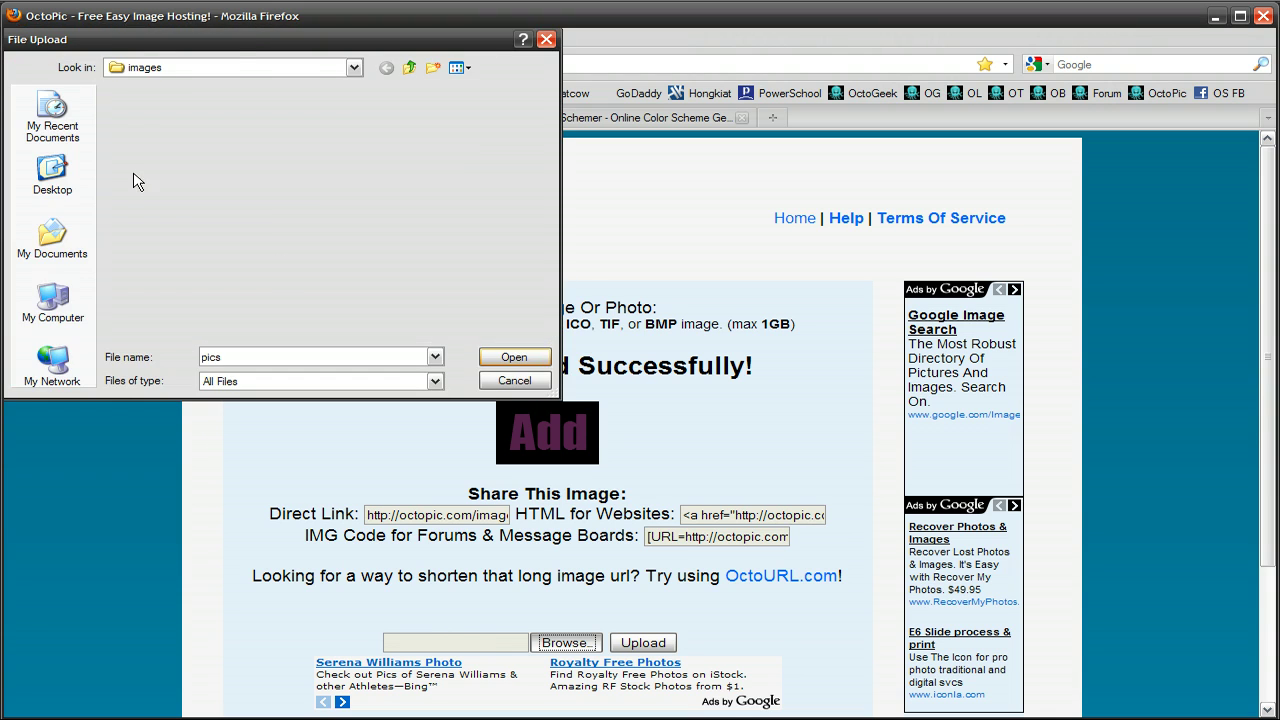
pyautogui.click(645, 643)
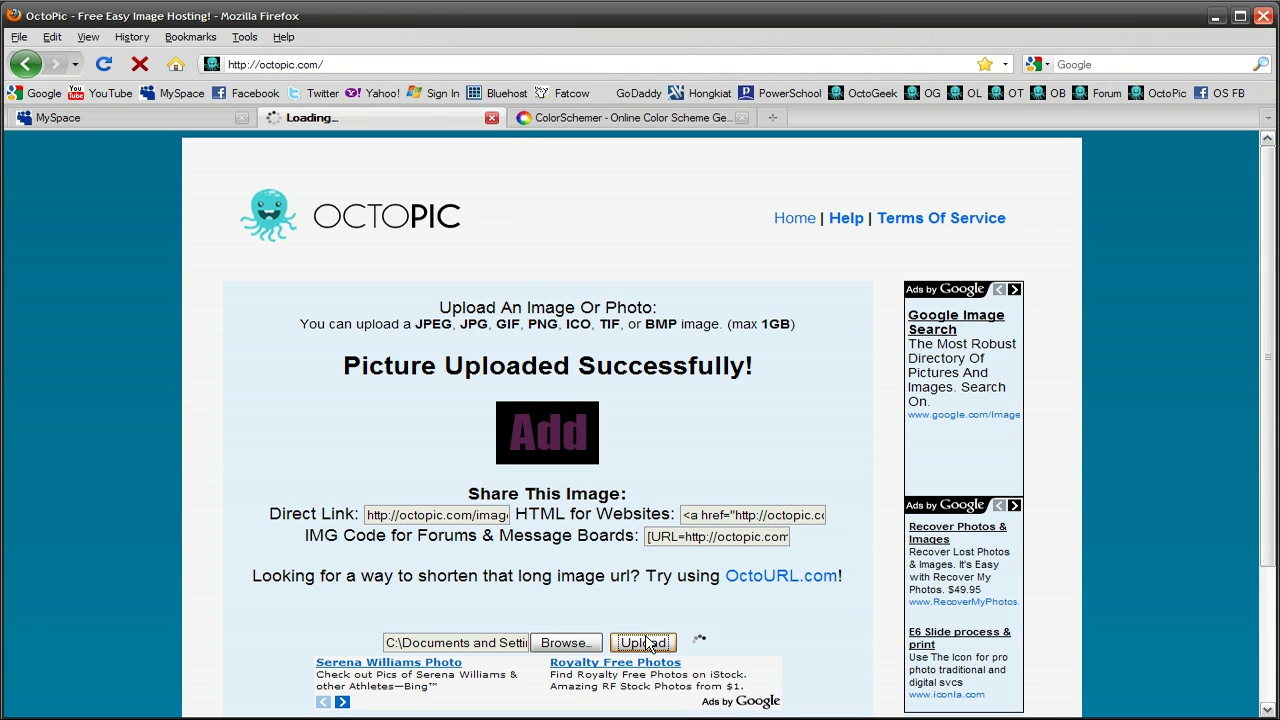
pyautogui.click(148, 120)
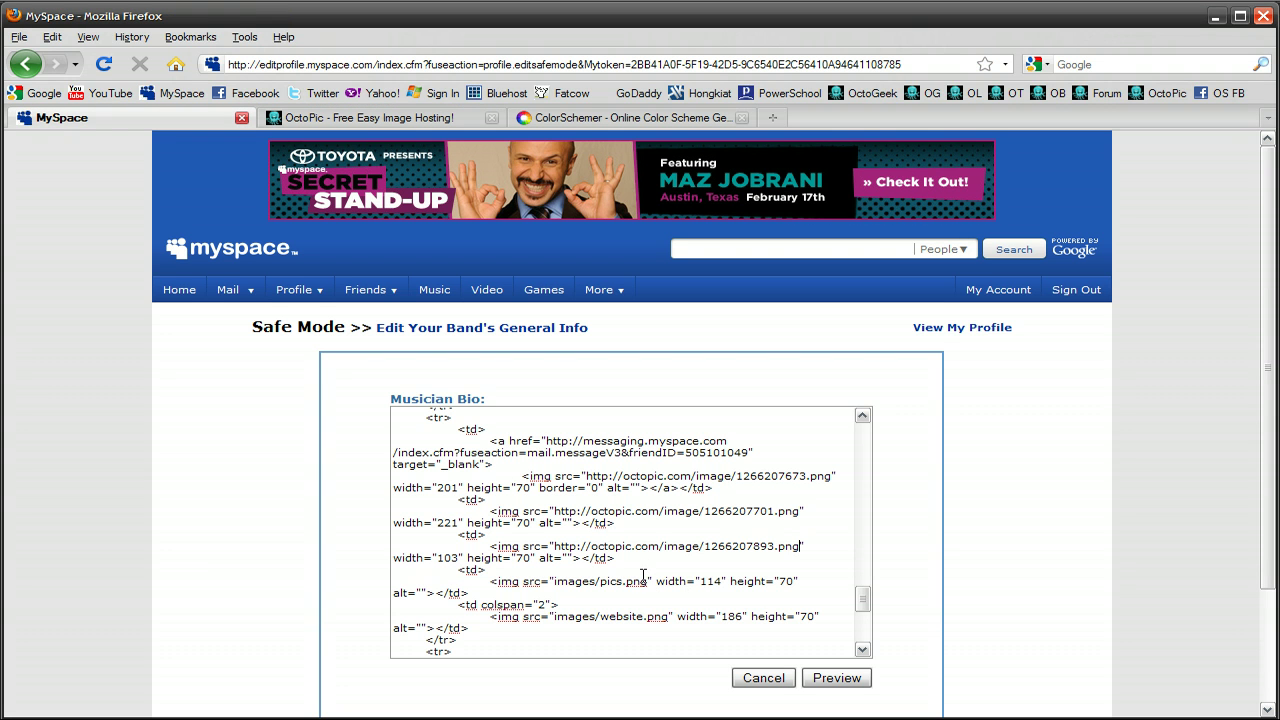
pyautogui.moveTo(647, 581)
pyautogui.mouseDown()
pyautogui.moveTo(614, 579)
pyautogui.moveTo(634, 574)
pyautogui.mouseUp()
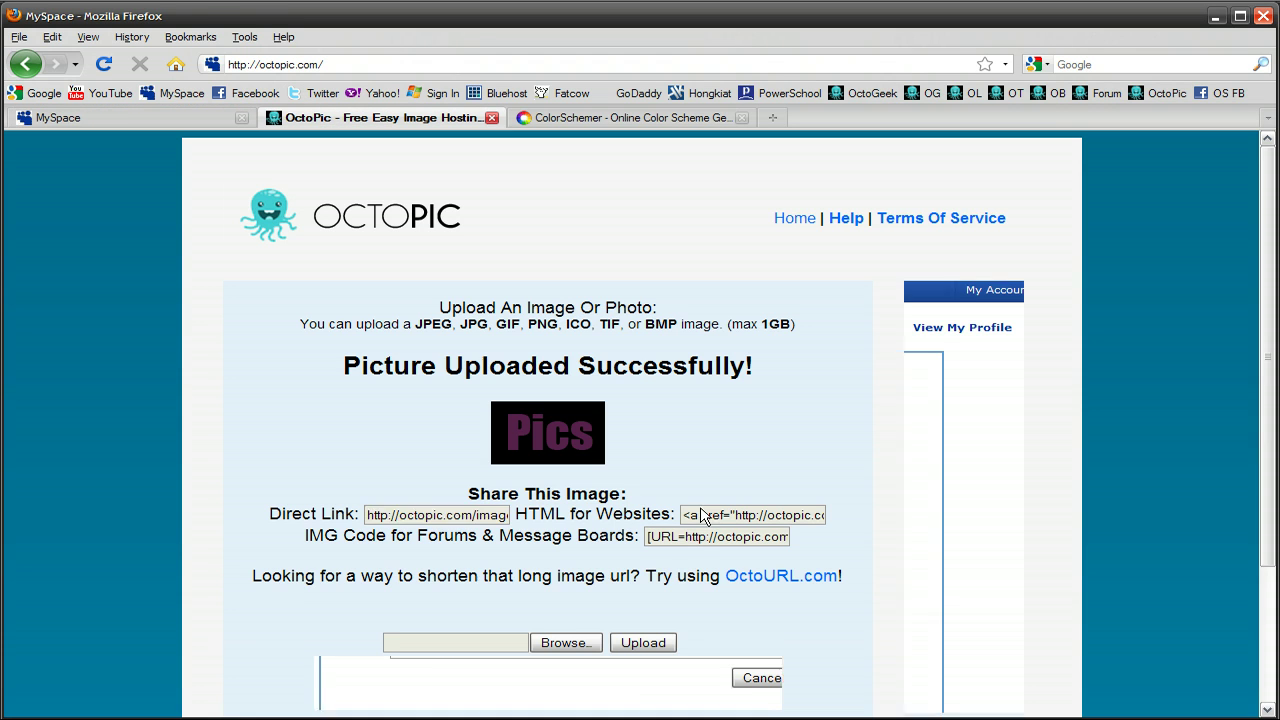
pyautogui.hotkey('ctrl', 'Tab')
pyautogui.click(565, 643)
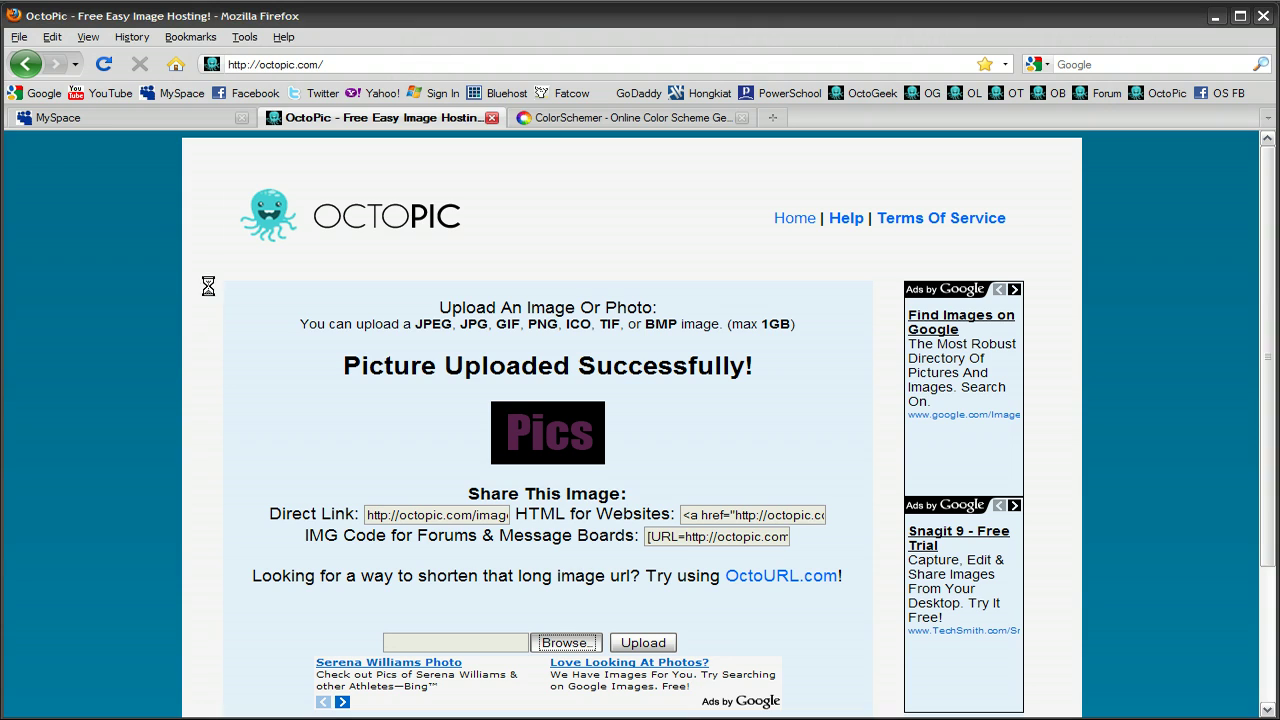
pyautogui.doubleClick(140, 201)
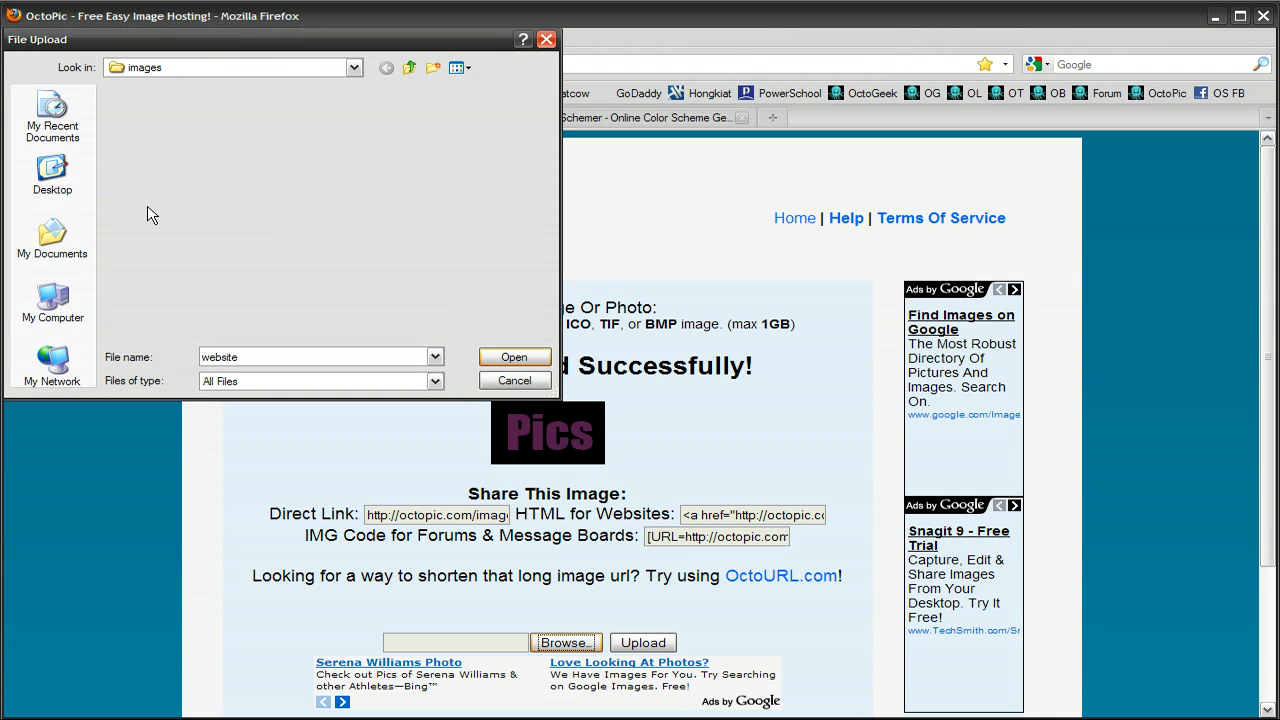
pyautogui.press('Tab')
pyautogui.press('Return')
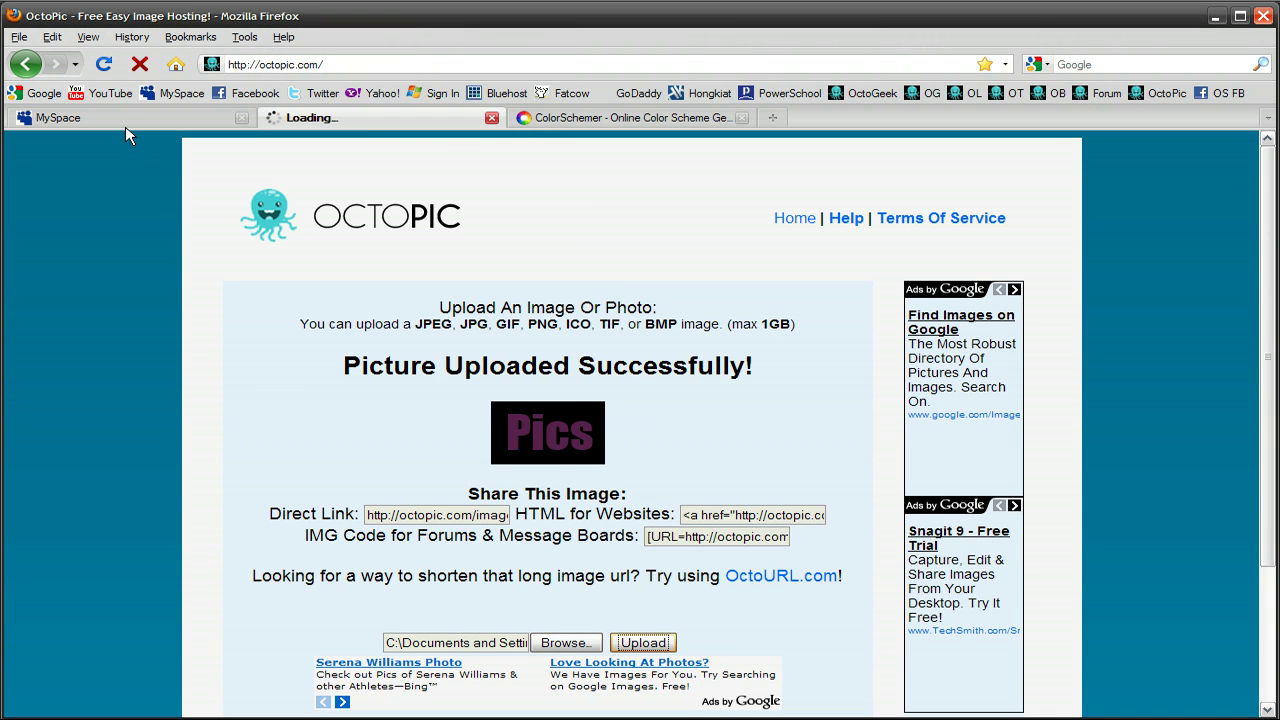
pyautogui.click(423, 507)
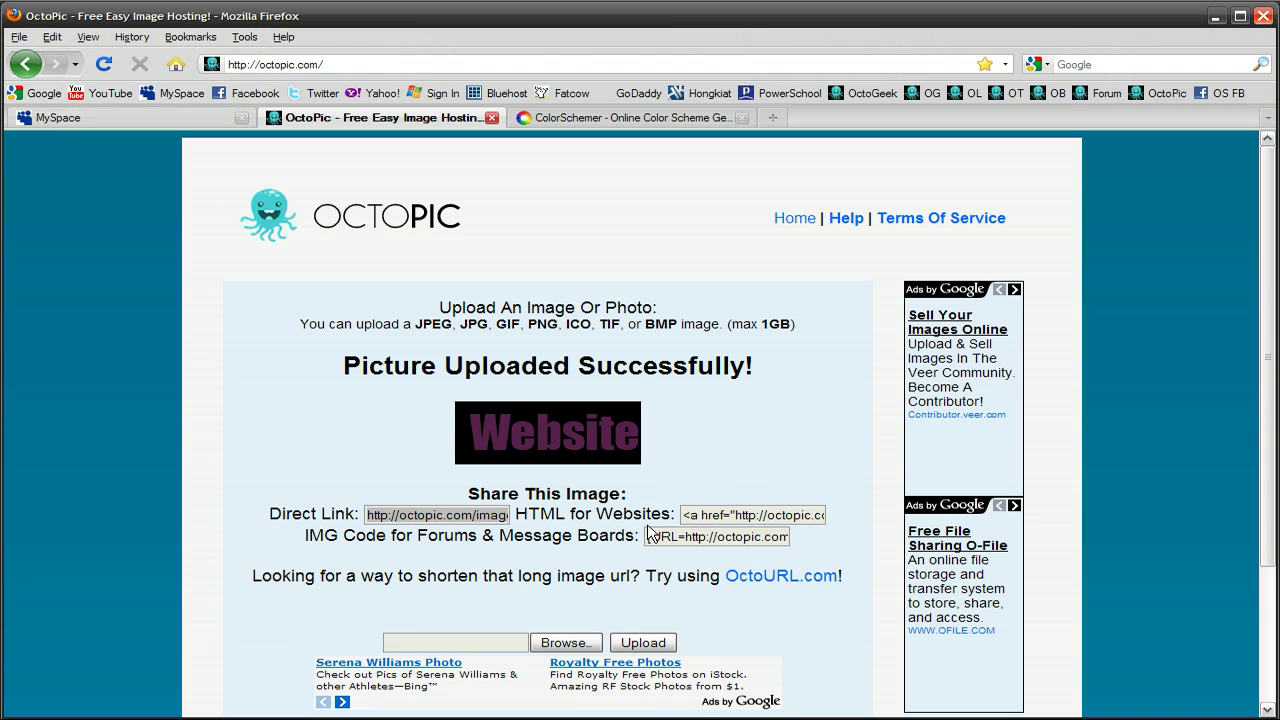
pyautogui.hotkey('ctrl', 'pageup')
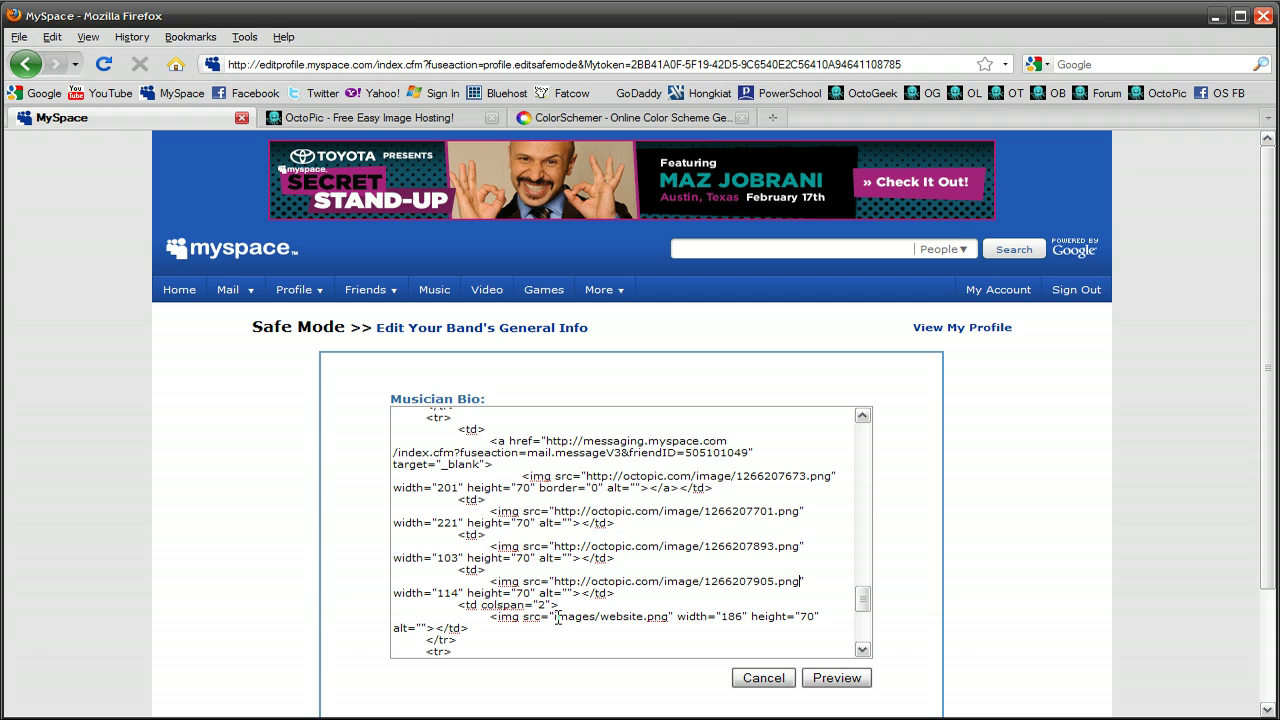
pyautogui.moveTo(557, 617); pyautogui.dragTo(665, 617)
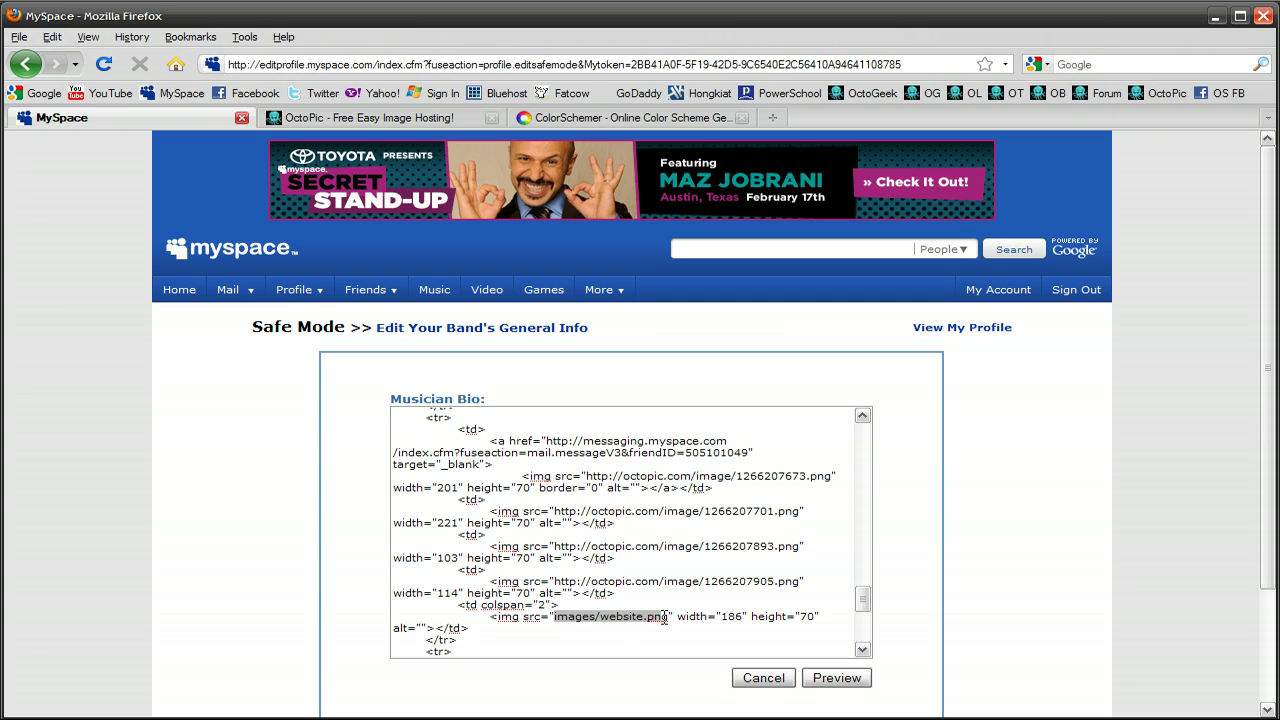
pyautogui.write('http://octopic.com/image/1266207924.png')
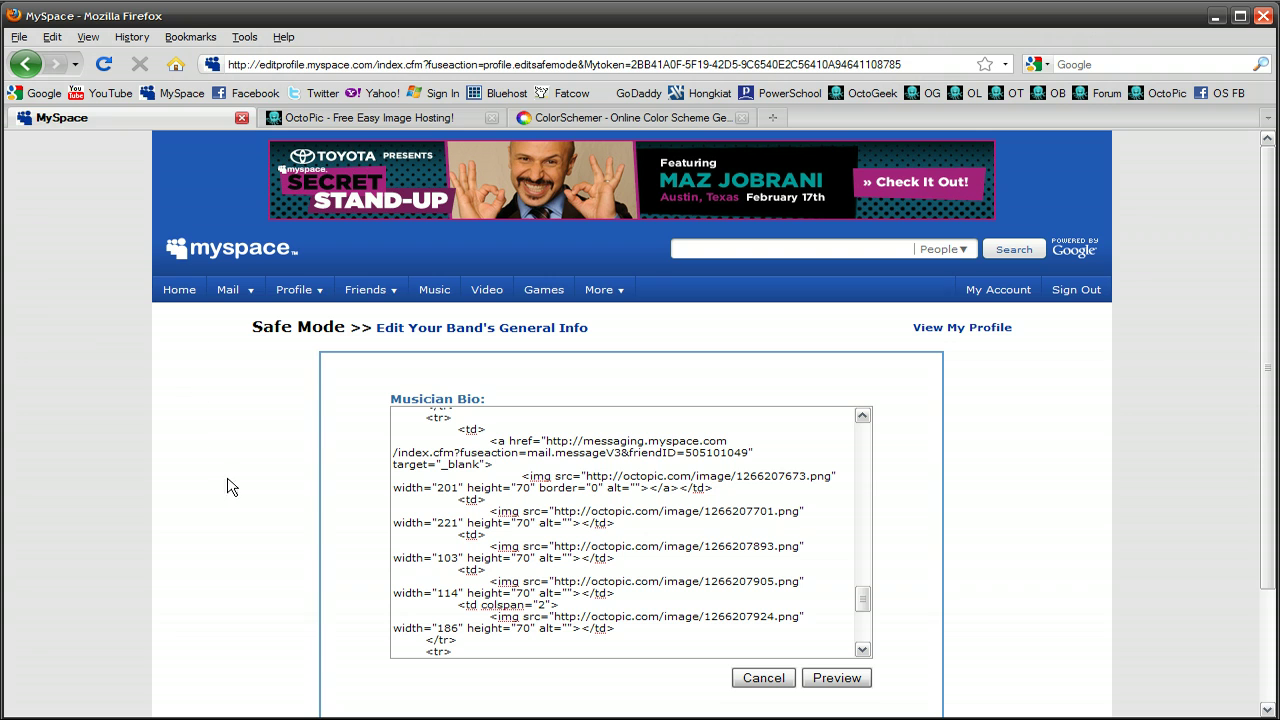
# Preview the edited Musician Bio code and submit it to the band profile.
pyautogui.click(830, 678)
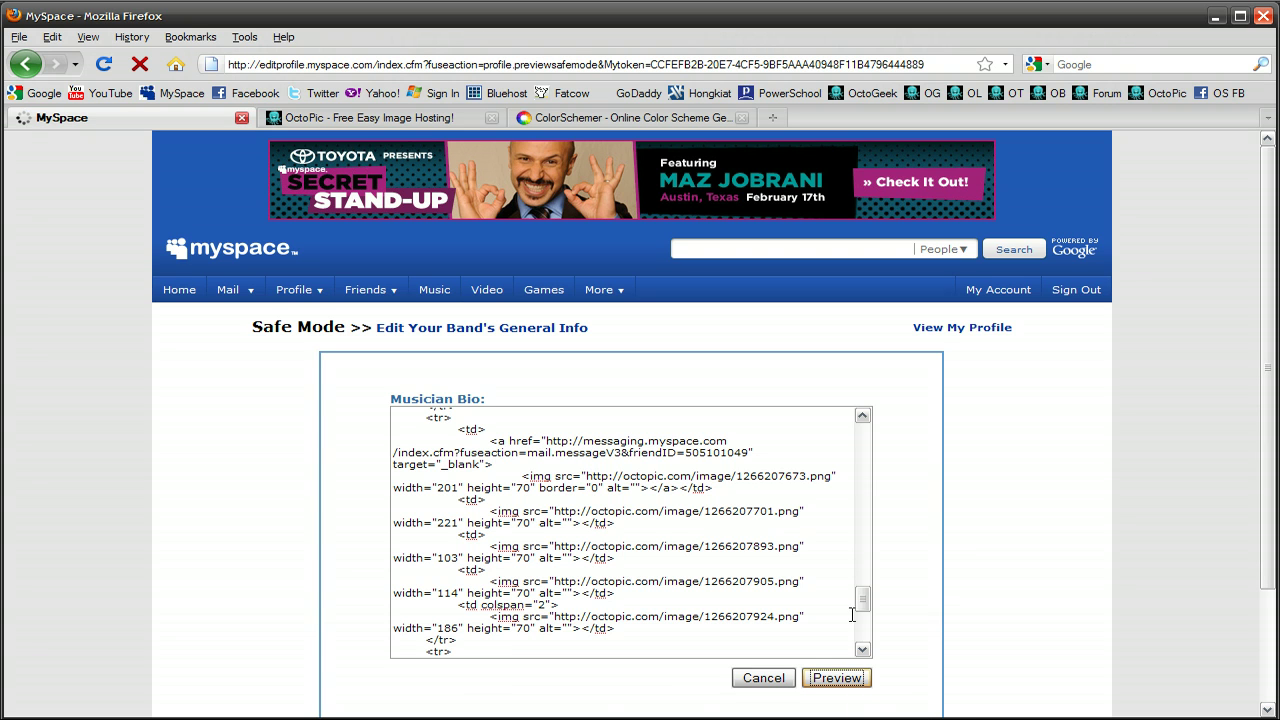
pyautogui.scroll(-10, 877, 537)
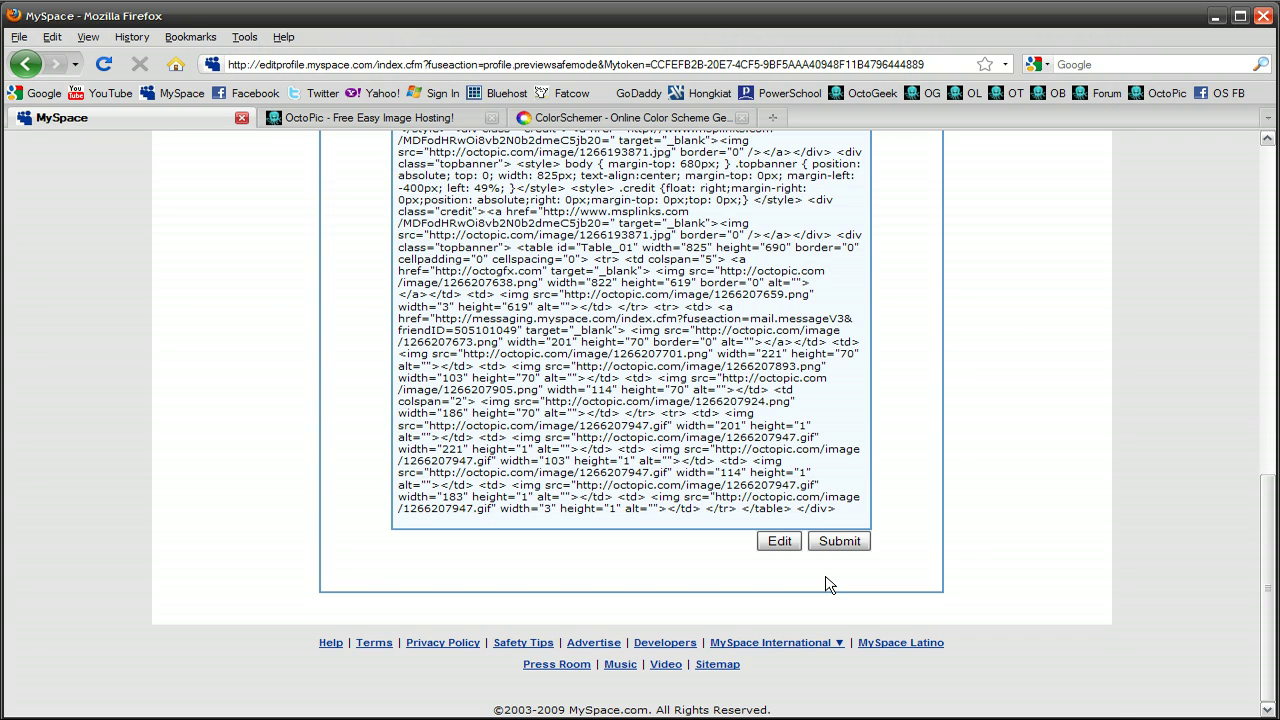
pyautogui.click(839, 541)
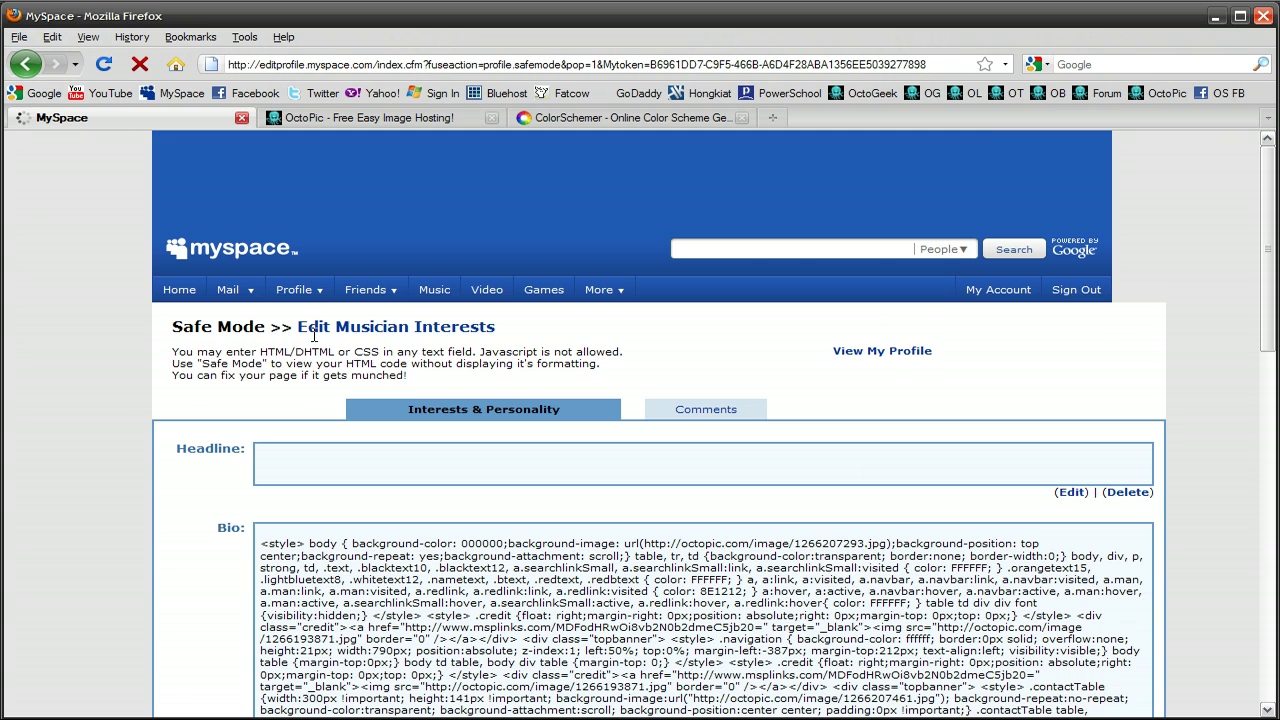
# Open the band profile in a separate tab and examine the banner, its link row and the profile sections below it.
pyautogui.rightClick(298, 292)
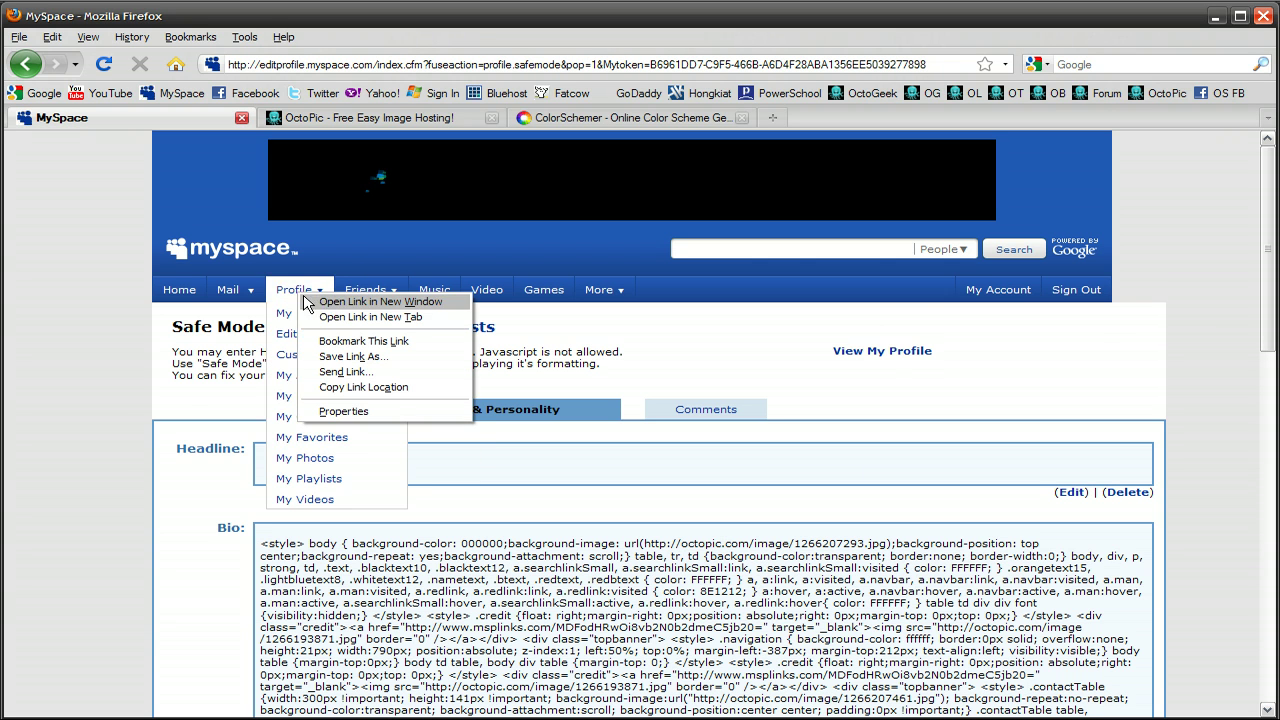
pyautogui.click(324, 318)
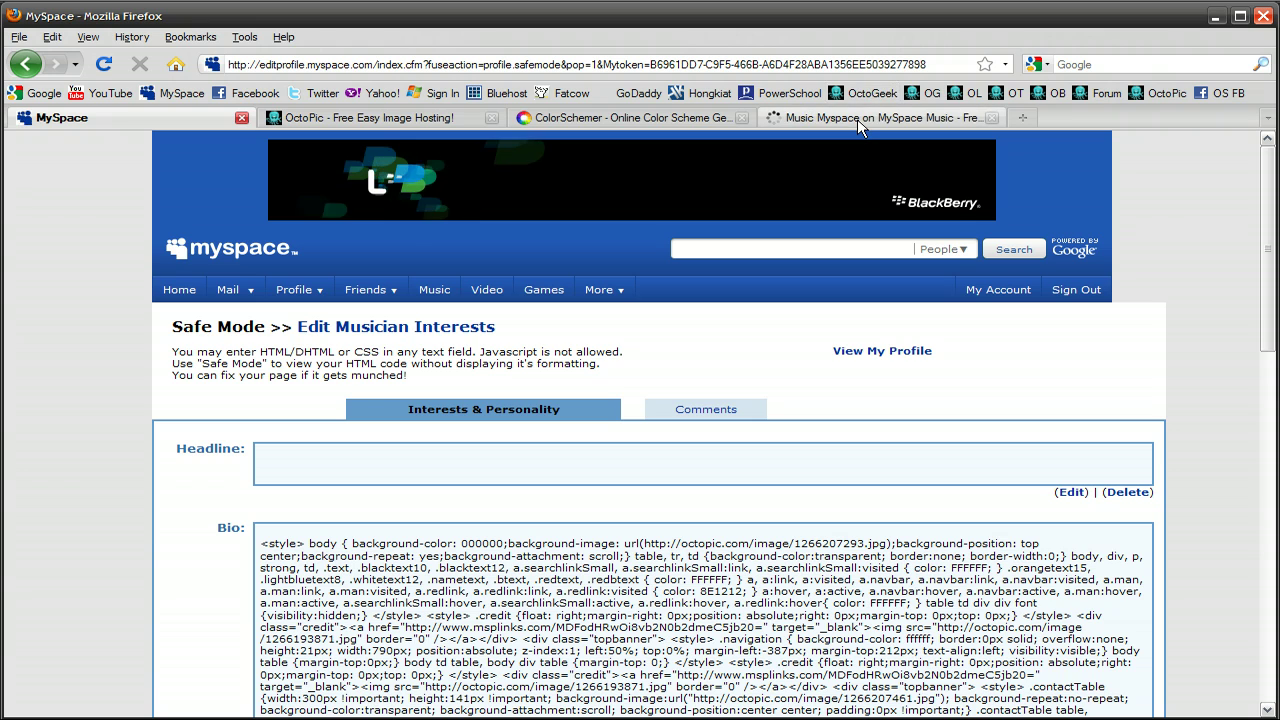
pyautogui.click(858, 119)
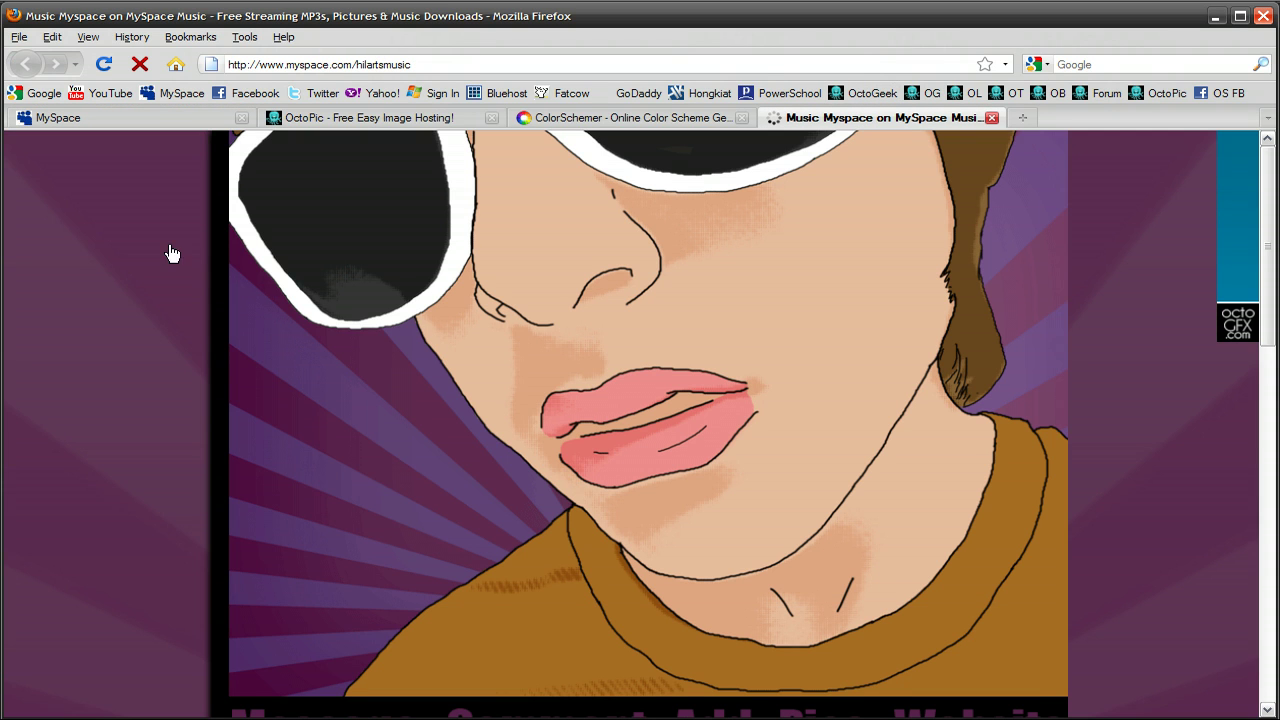
pyautogui.scroll(-4, 126, 255)
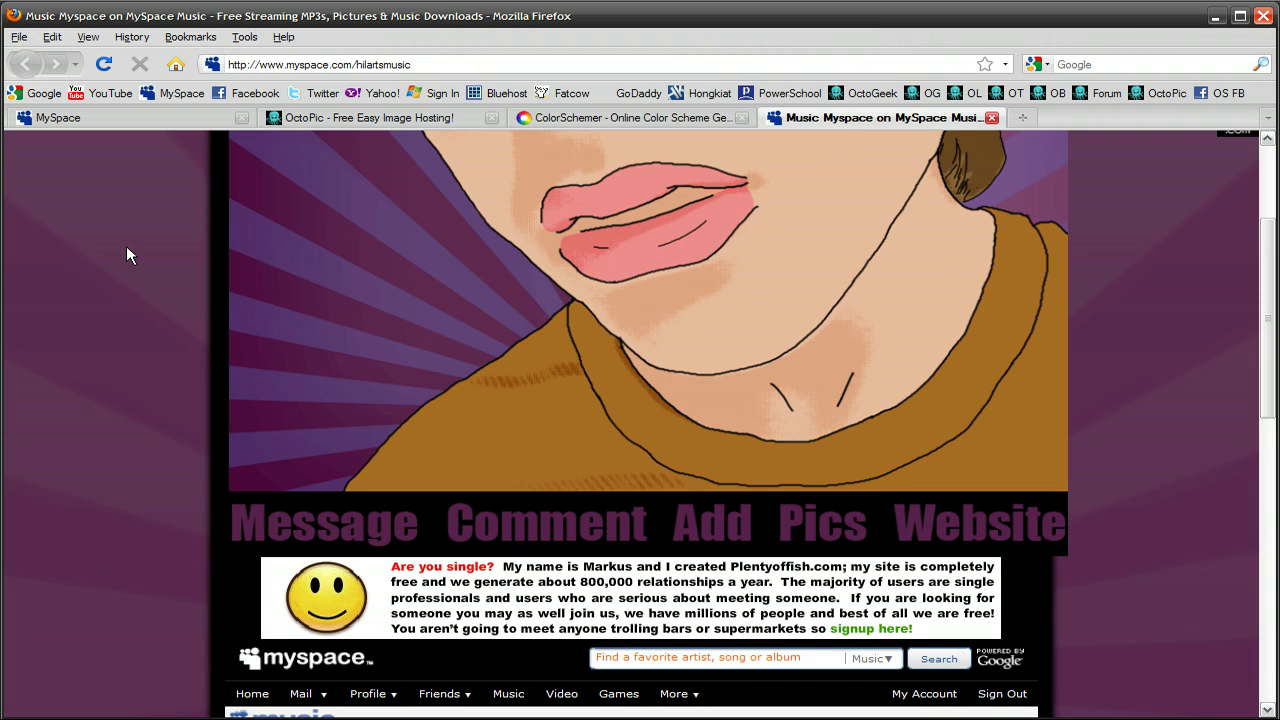
pyautogui.scroll(4, 126, 255)
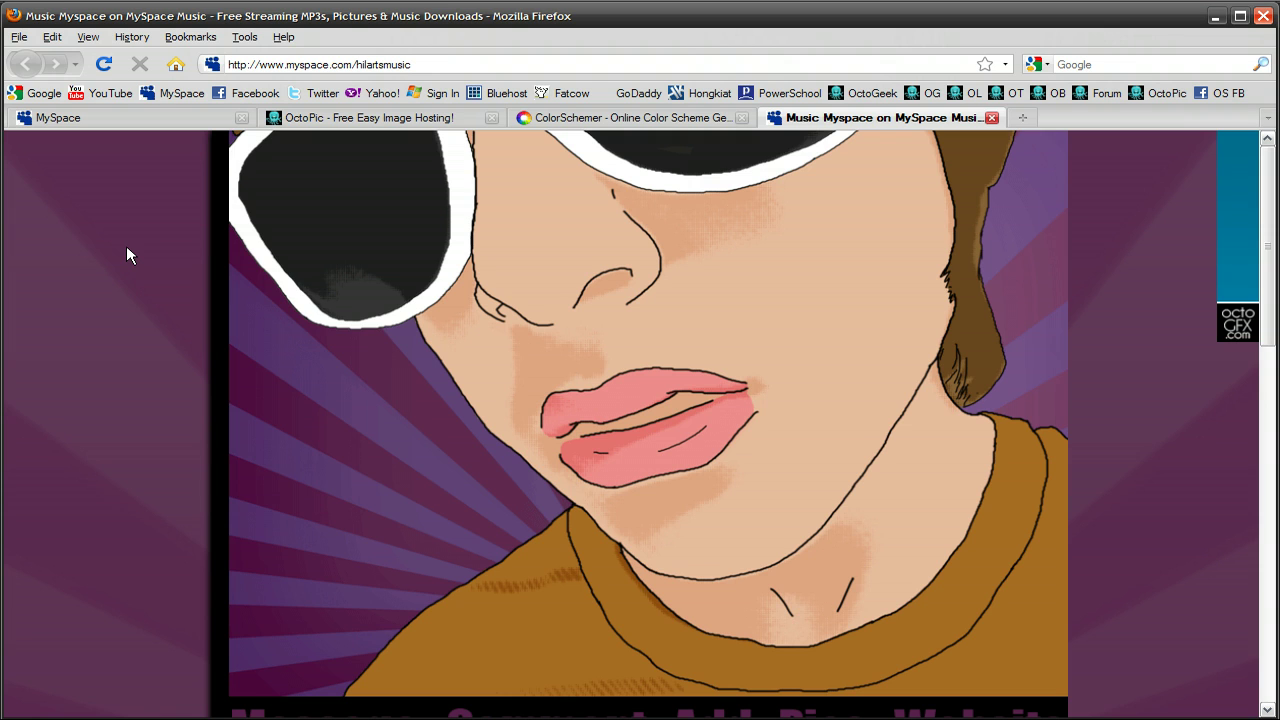
pyautogui.scroll(-2, 126, 255)
pyautogui.scroll(-2, 126, 255)
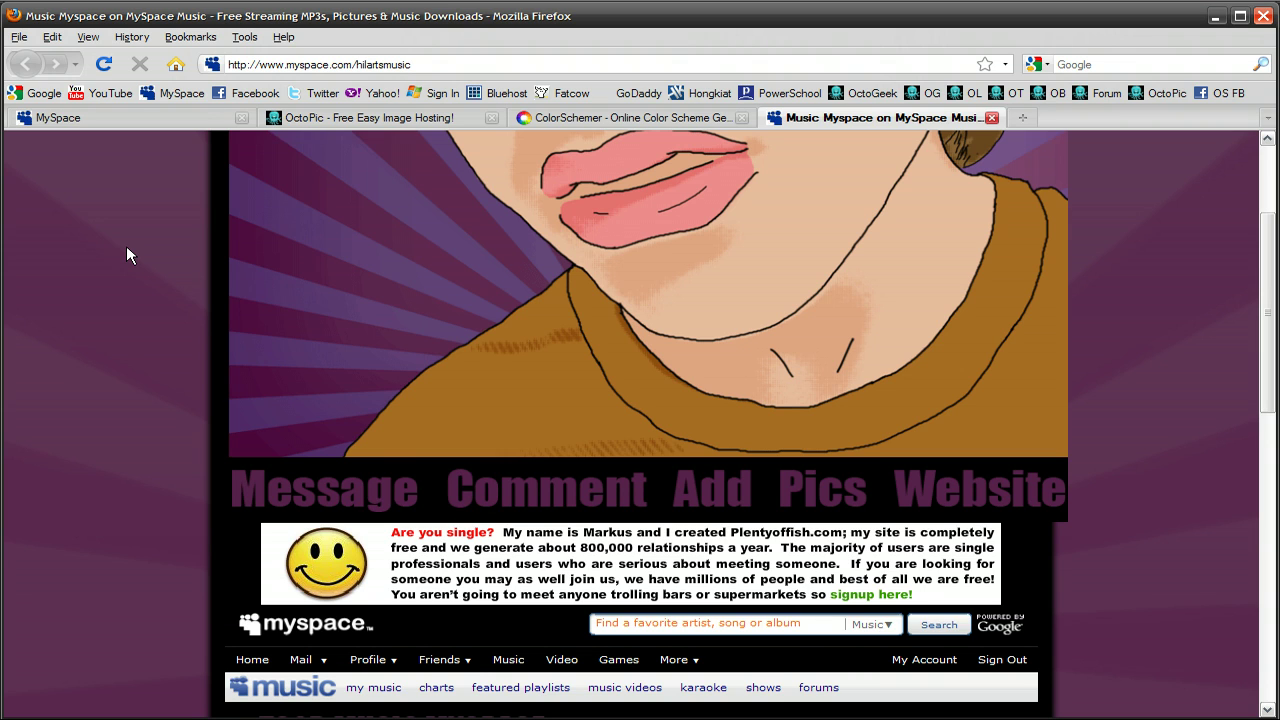
pyautogui.scroll(-8, 126, 255)
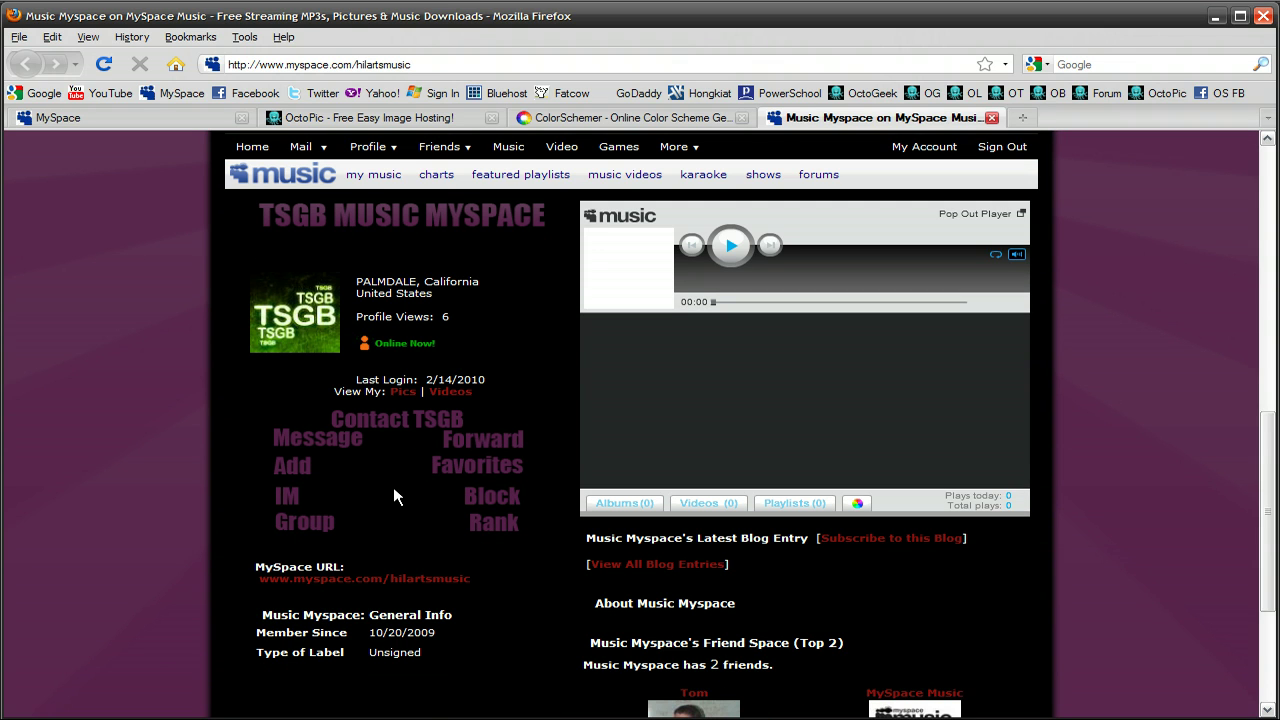
pyautogui.scroll(10, 151, 445)
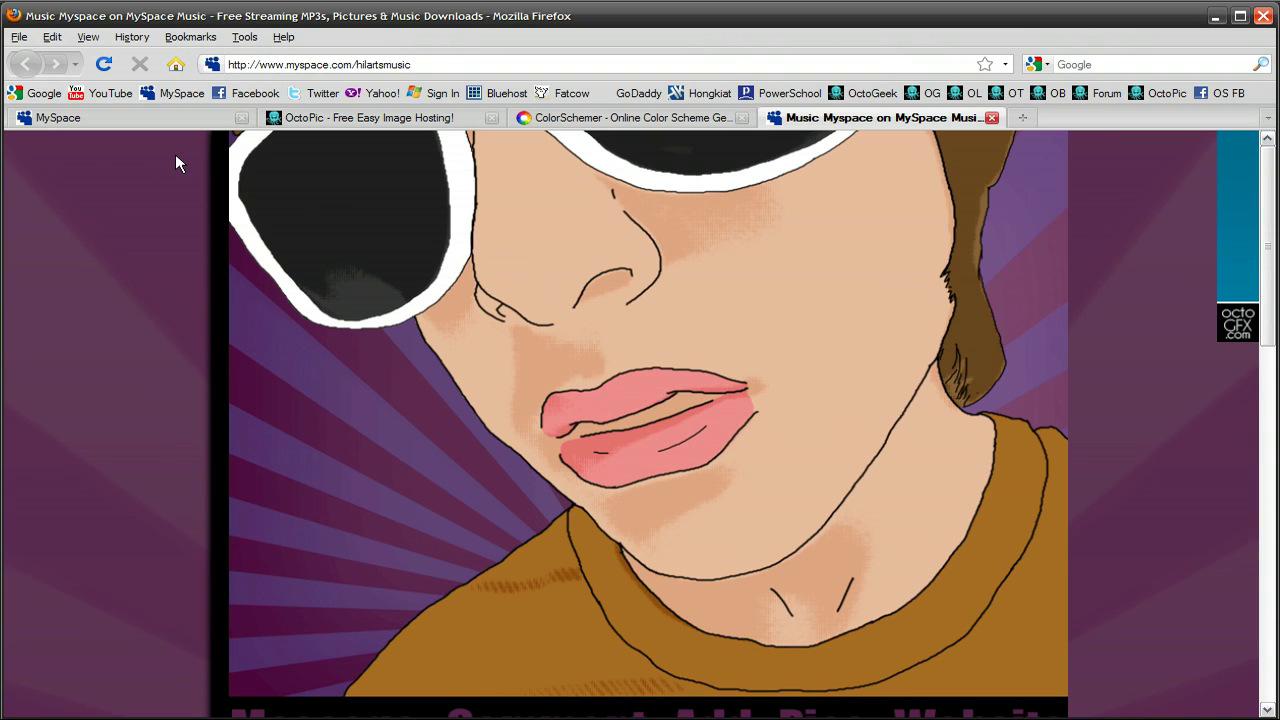
# Open the Musician Bio code for editing and examine the body top margin and width in the topbanner style.
pyautogui.click(185, 117)
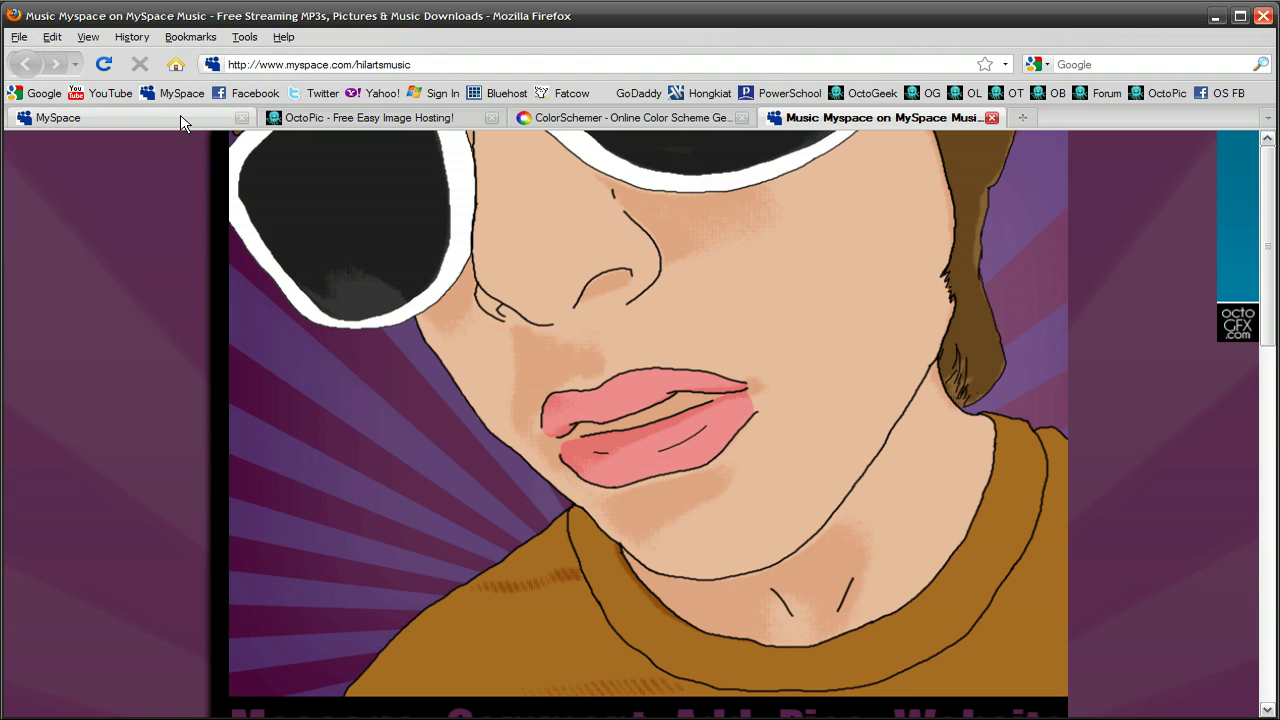
pyautogui.scroll(-9, 604, 374)
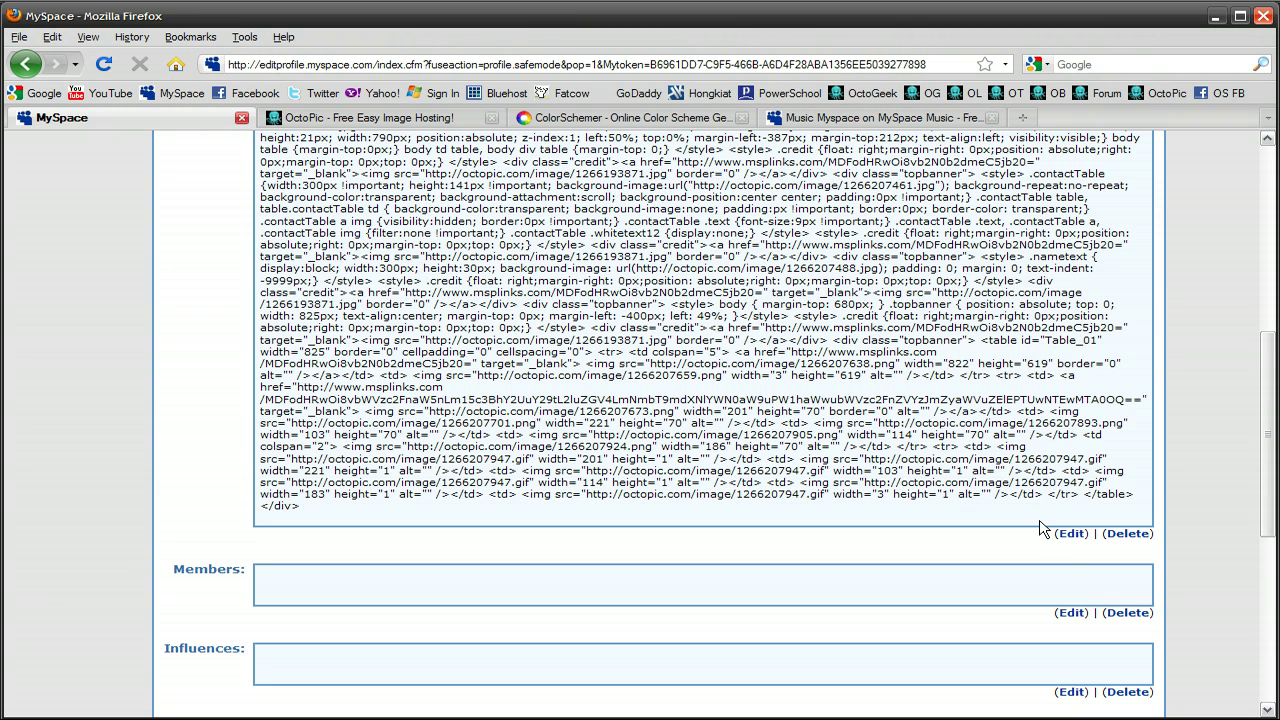
pyautogui.click(1070, 534)
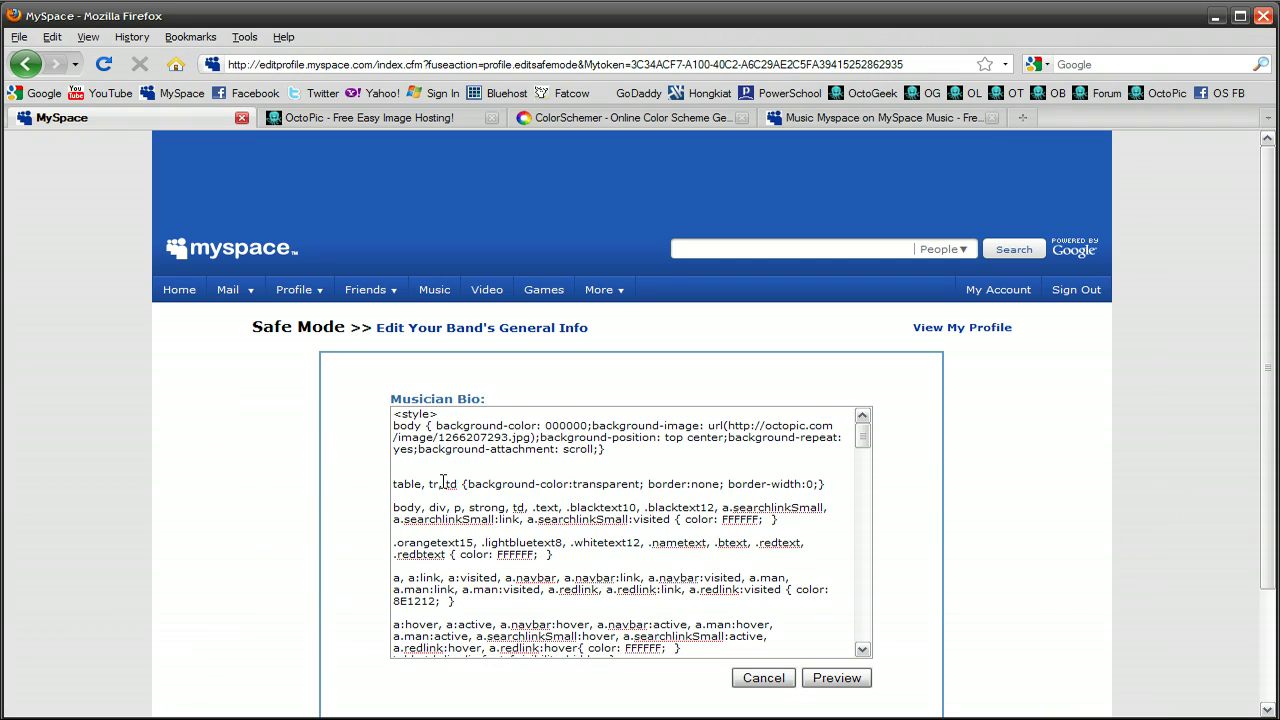
pyautogui.scroll(-15, 441, 483)
pyautogui.scroll(-8, 441, 483)
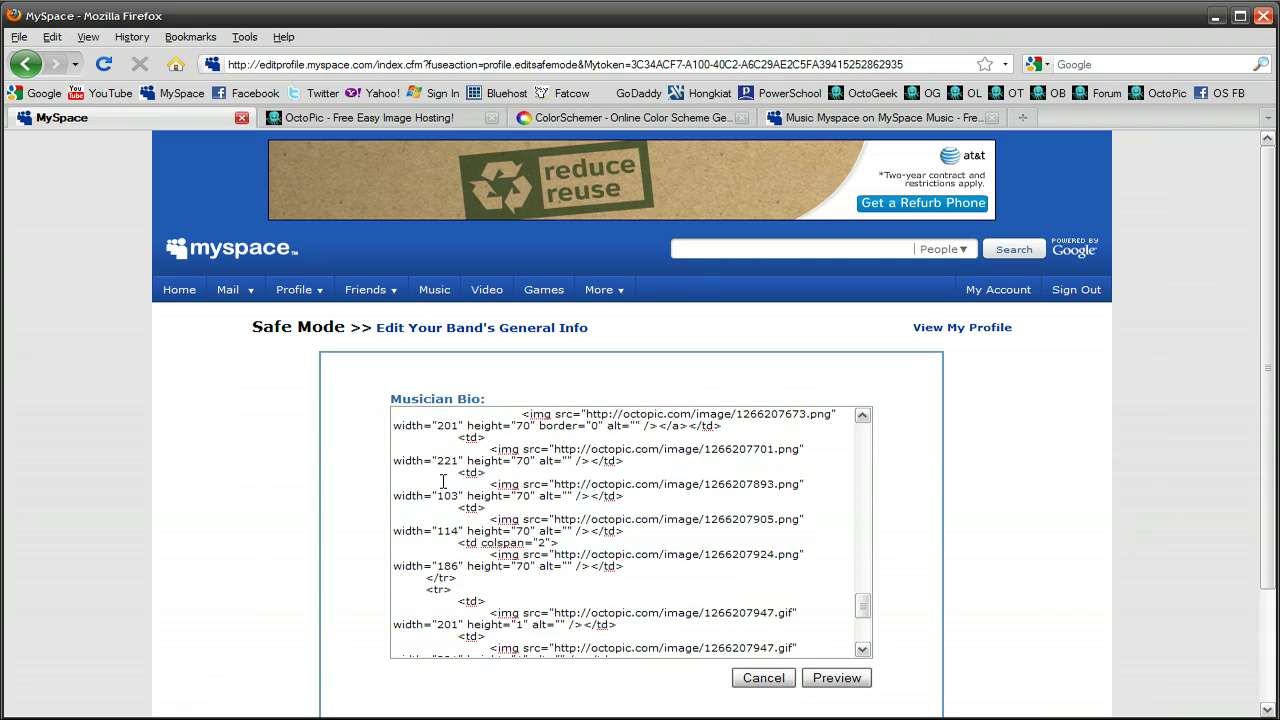
pyautogui.scroll(15, 445, 483)
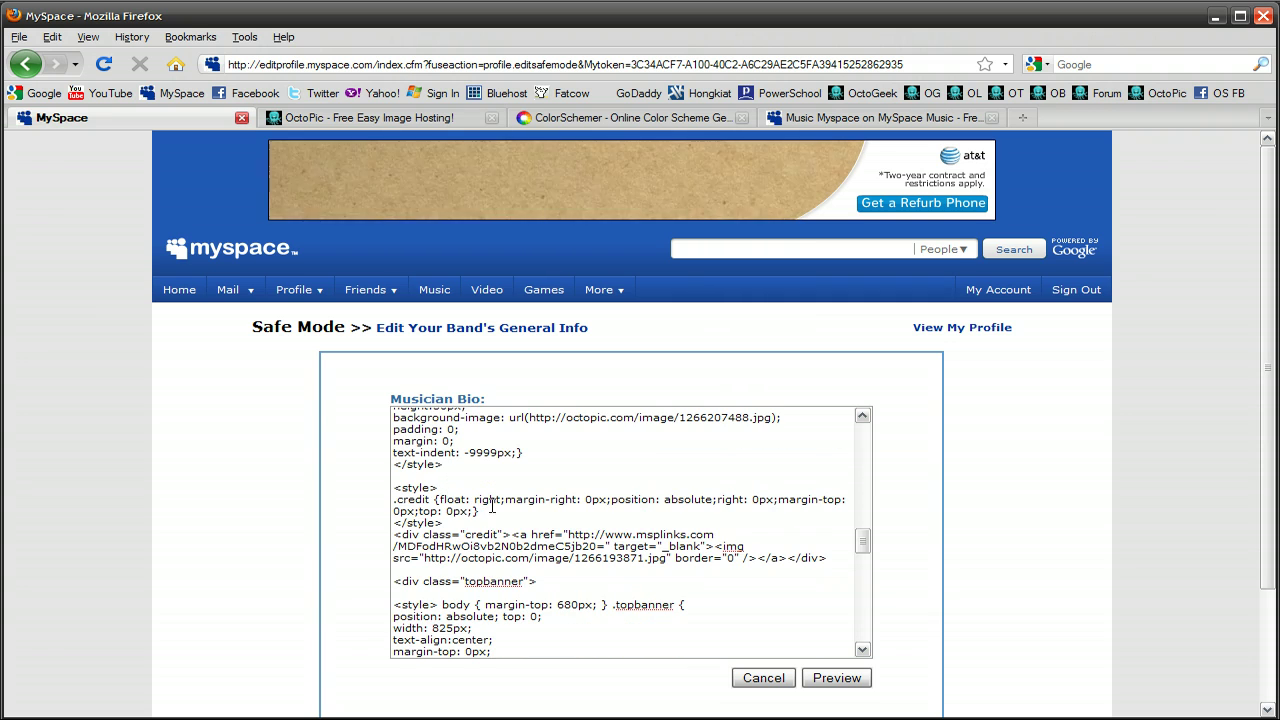
pyautogui.scroll(3, 480, 512)
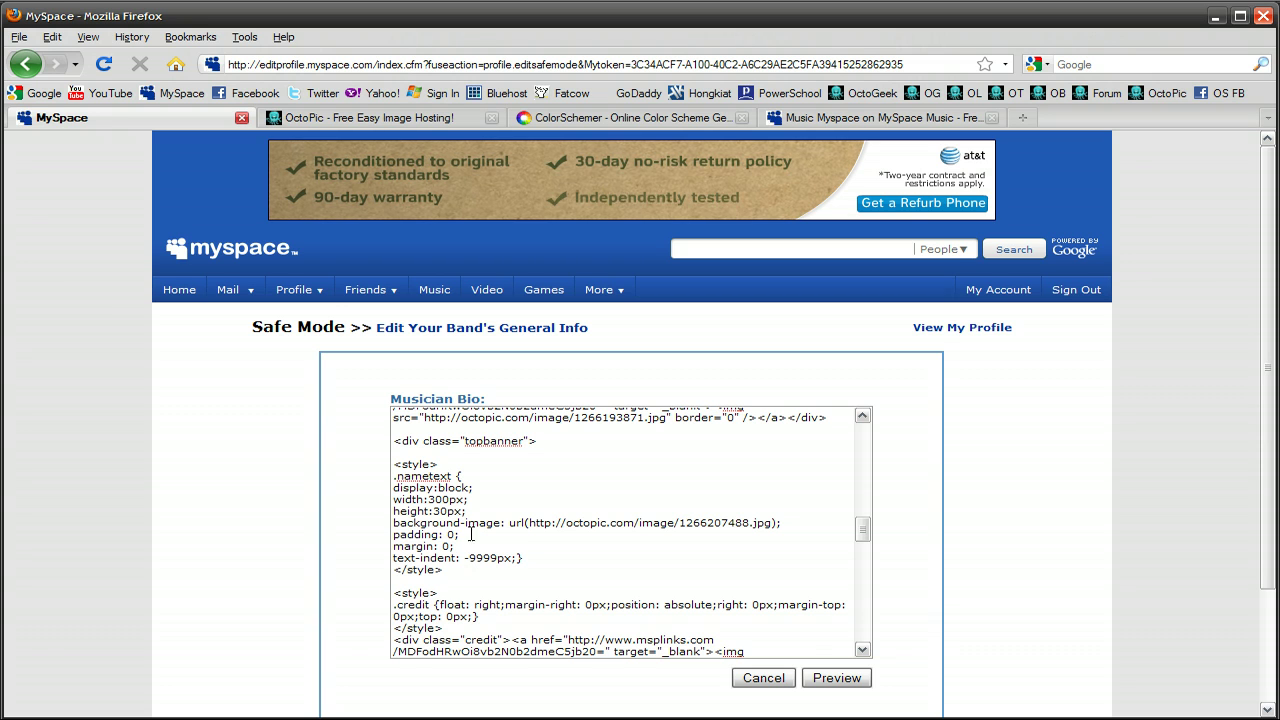
pyautogui.scroll(-6, 467, 538)
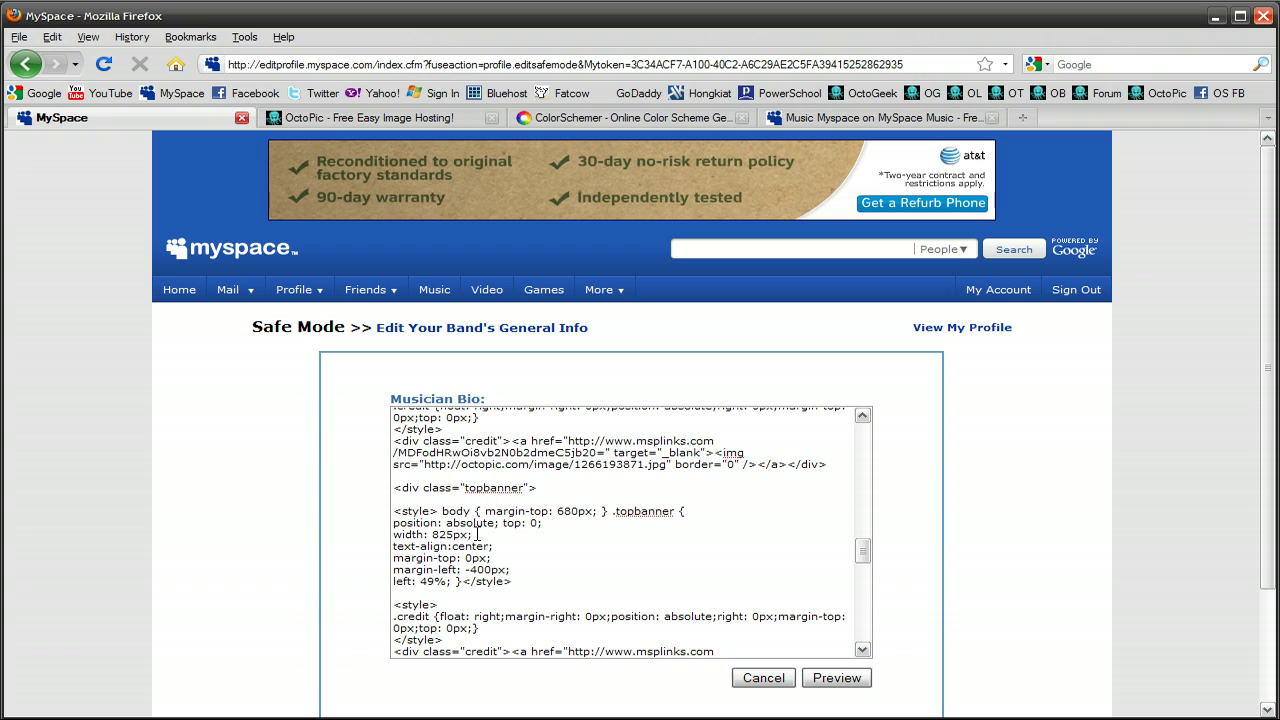
pyautogui.moveTo(472, 534); pyautogui.dragTo(375, 533)
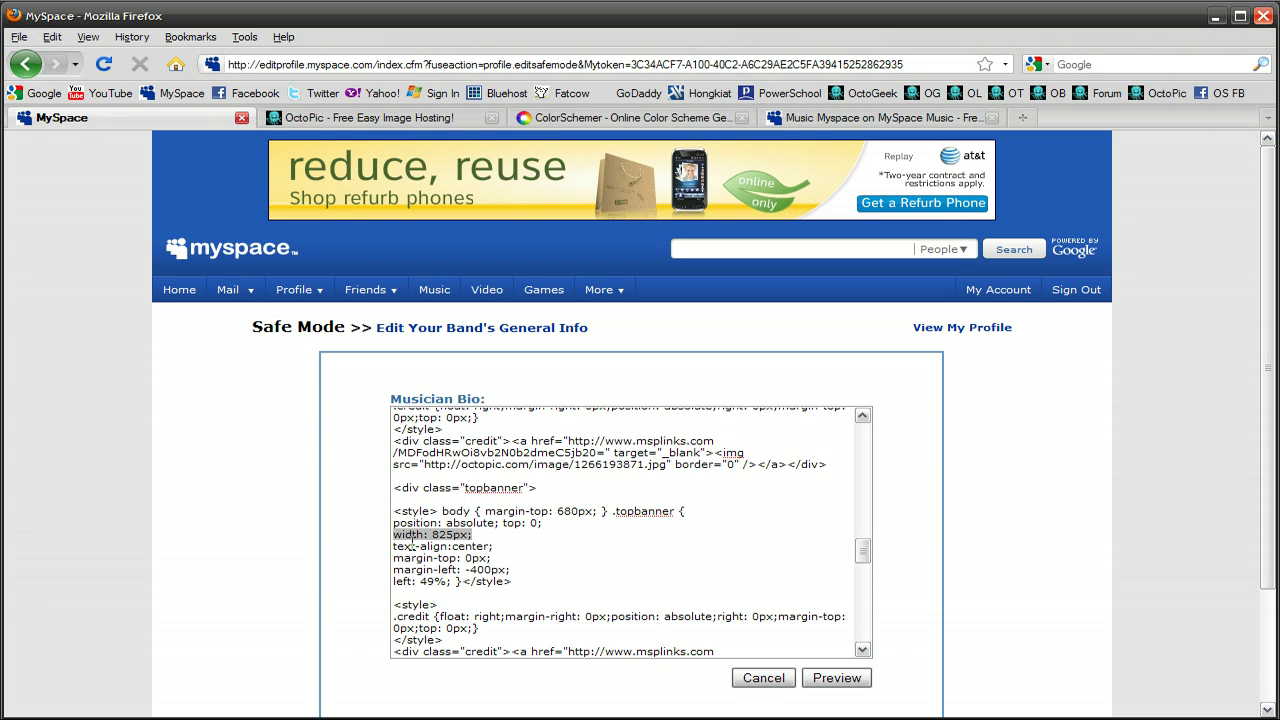
pyautogui.click(414, 546)
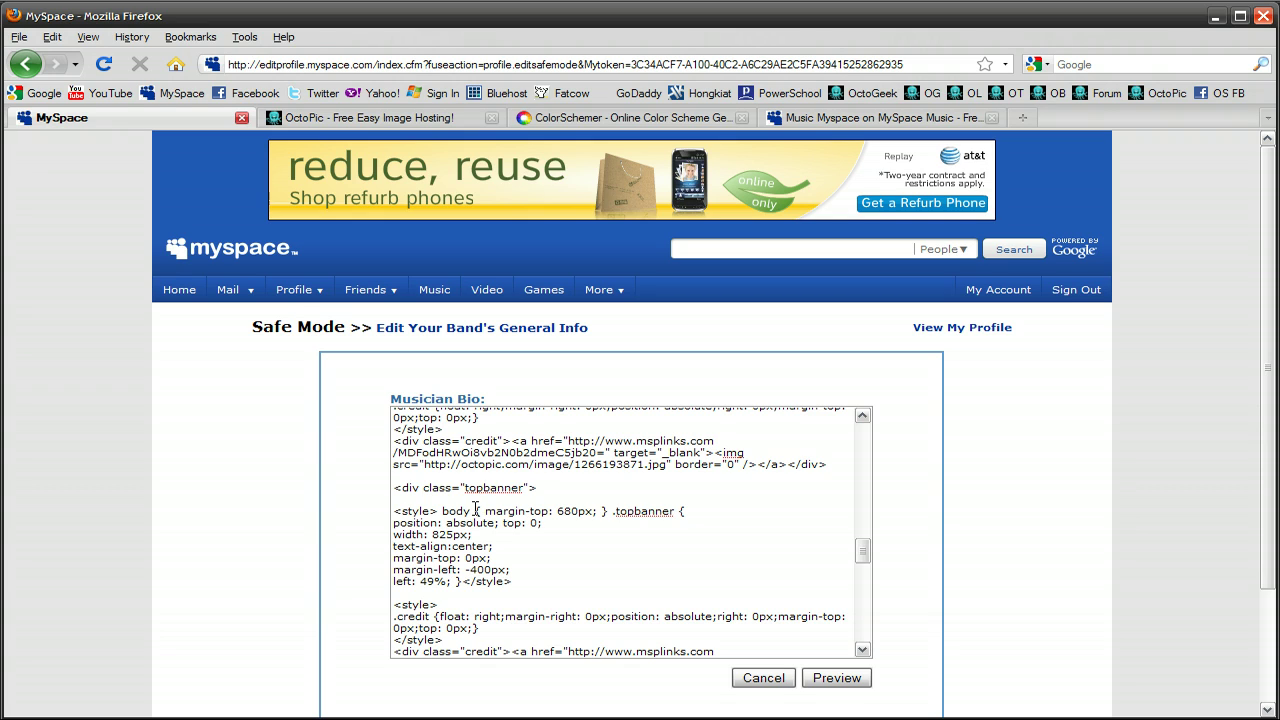
pyautogui.moveTo(474, 511); pyautogui.dragTo(612, 506)
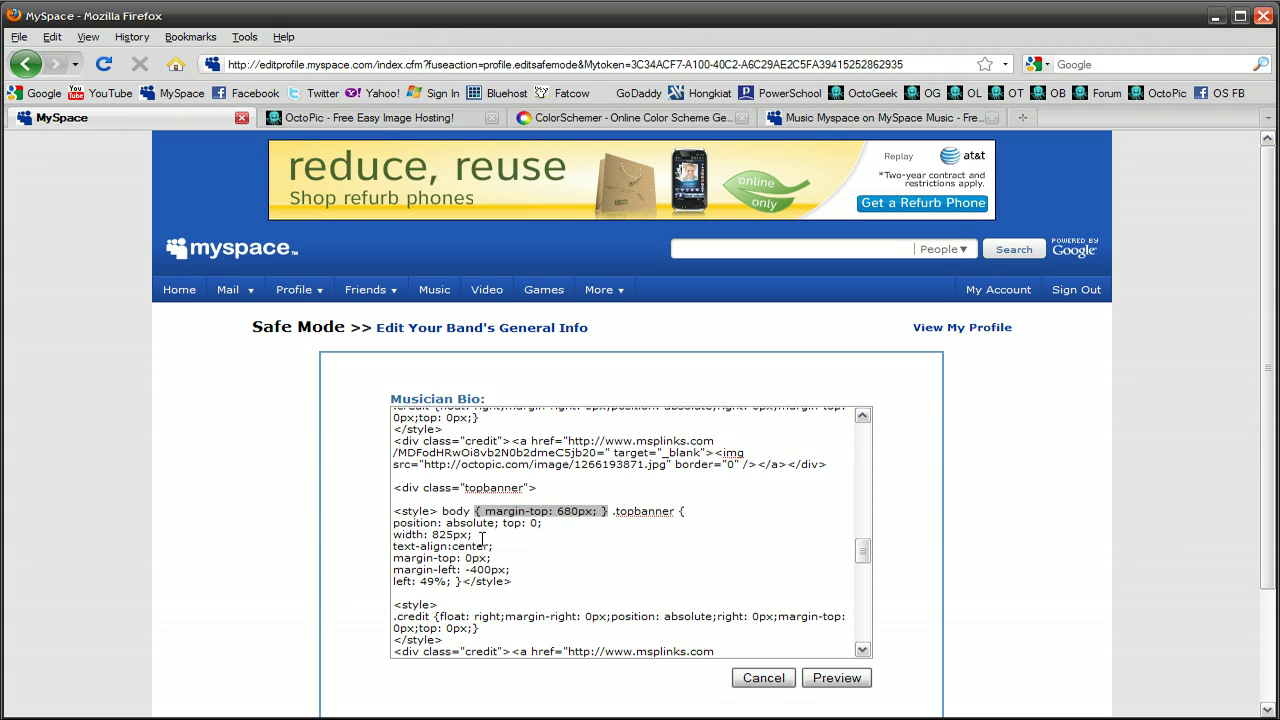
pyautogui.moveTo(482, 535); pyautogui.dragTo(392, 535)
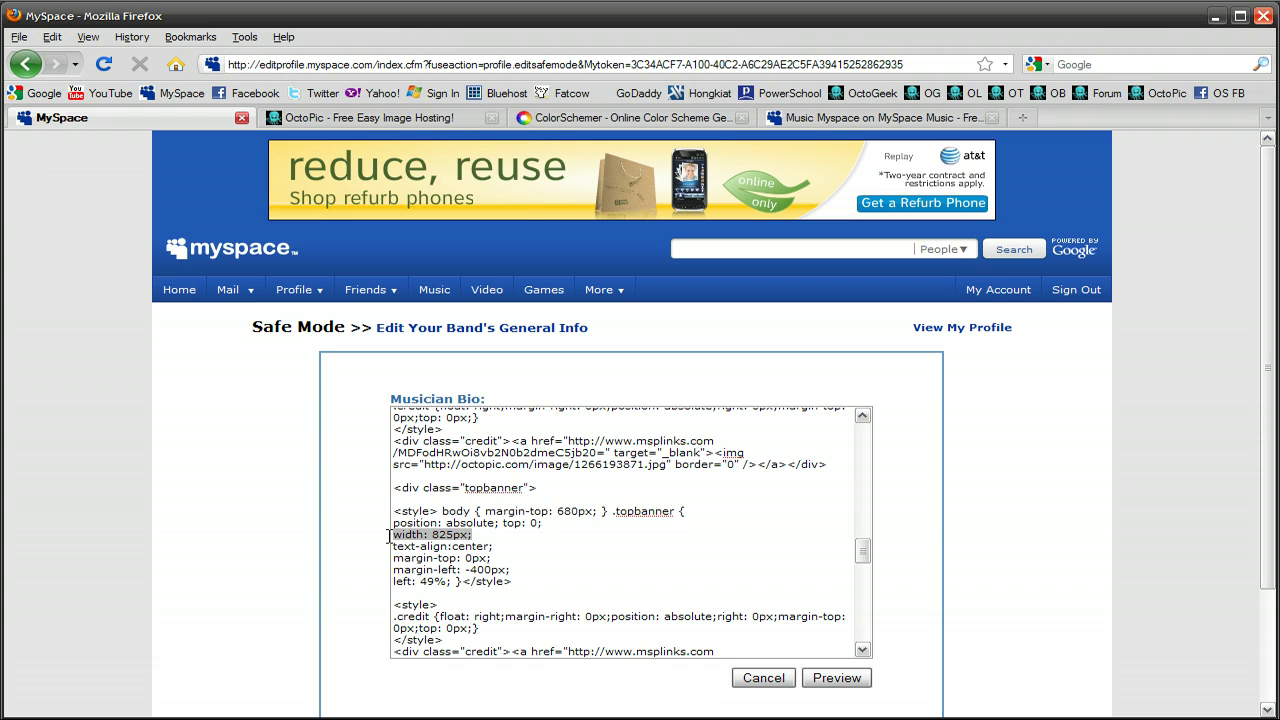
pyautogui.click(410, 546)
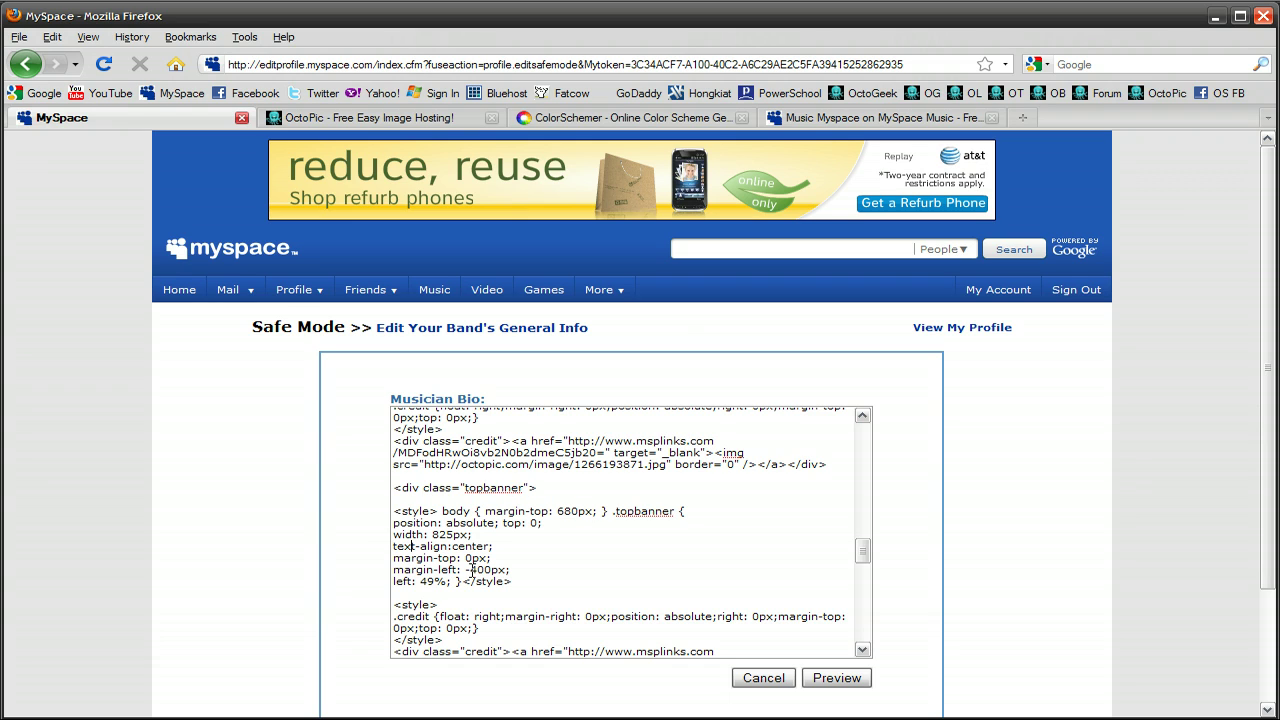
# Set the topbanner's margin-left to -415px in the Musician Bio code and submit it to the band profile.
pyautogui.moveTo(470, 569); pyautogui.dragTo(489, 570)
pyautogui.click(488, 570)
pyautogui.press('BackSpace')
pyautogui.write('5')
pyautogui.click(833, 680)
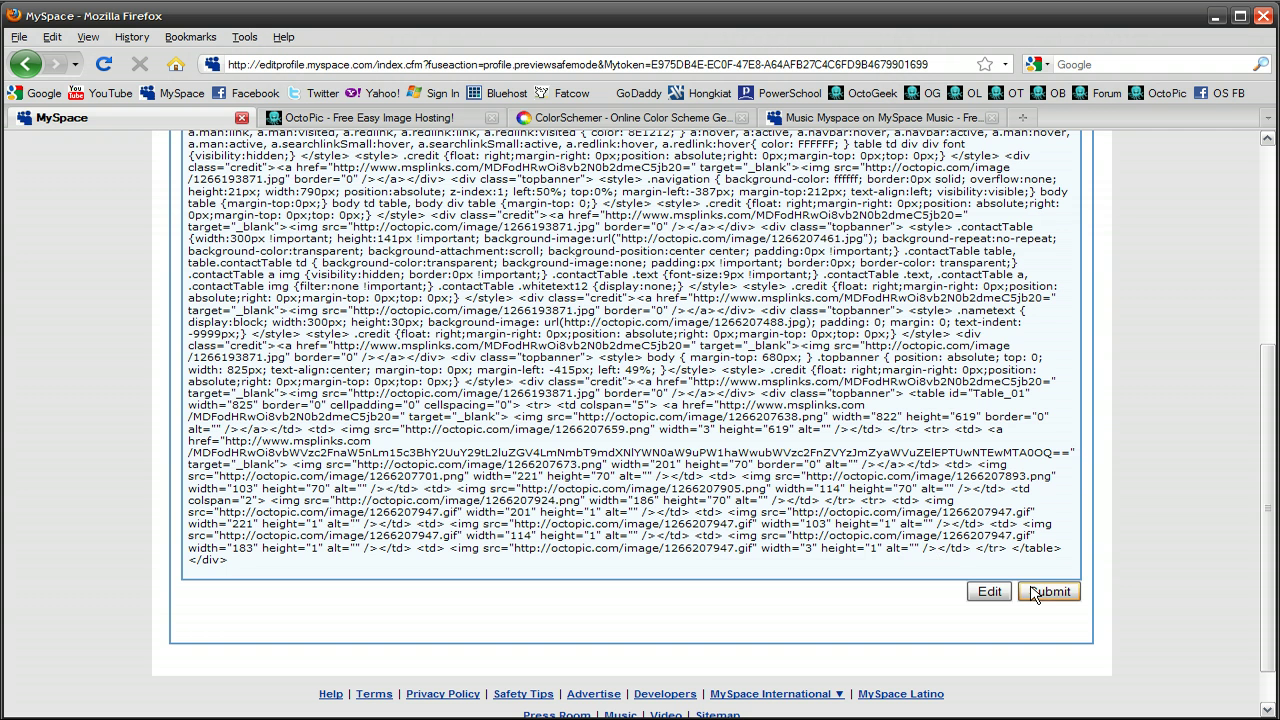
pyautogui.click(1048, 592)
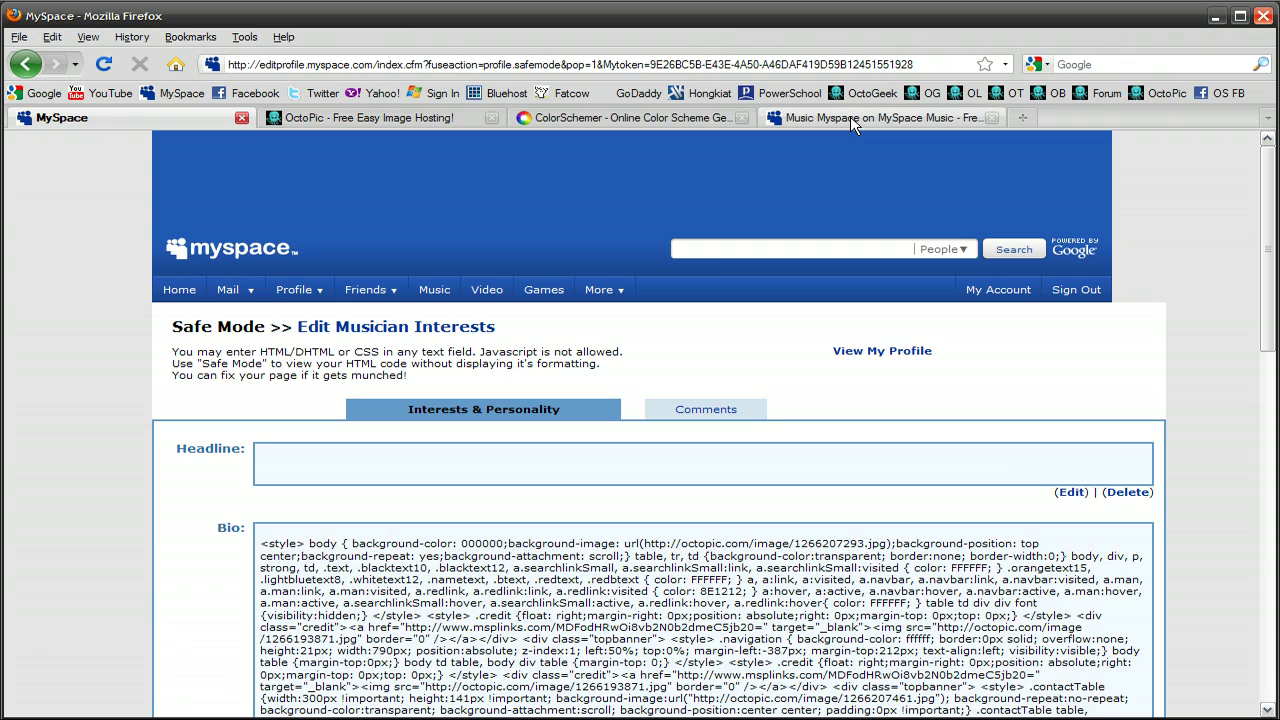
# Reload the band profile and check the banner's horizontal alignment with the content below it.
pyautogui.click(850, 117)
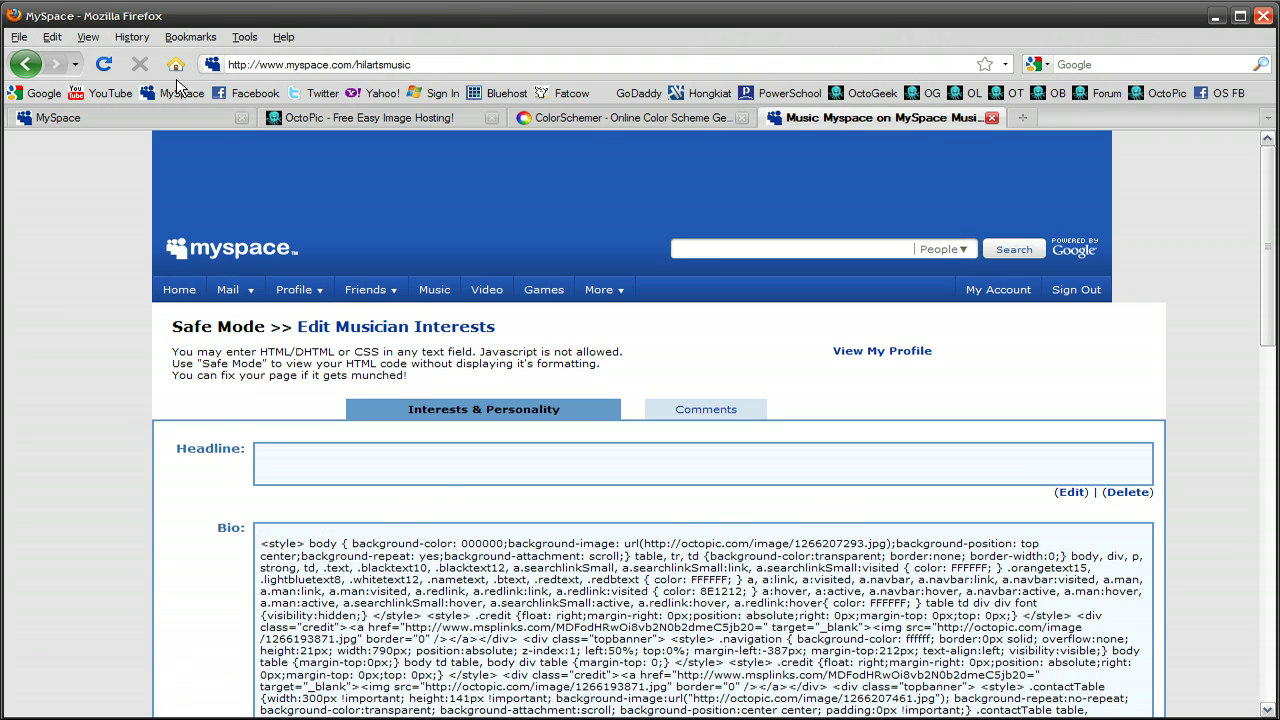
pyautogui.click(113, 66)
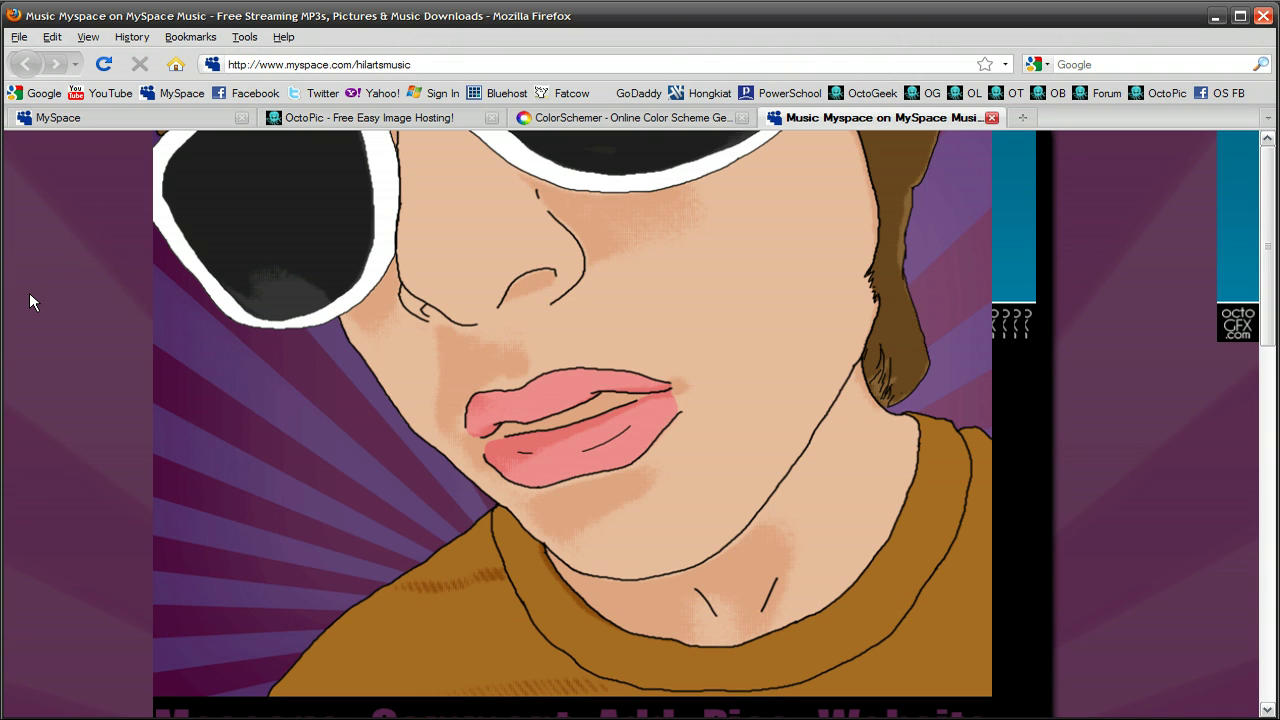
pyautogui.scroll(-3, 29, 302)
pyautogui.scroll(-2, 25, 288)
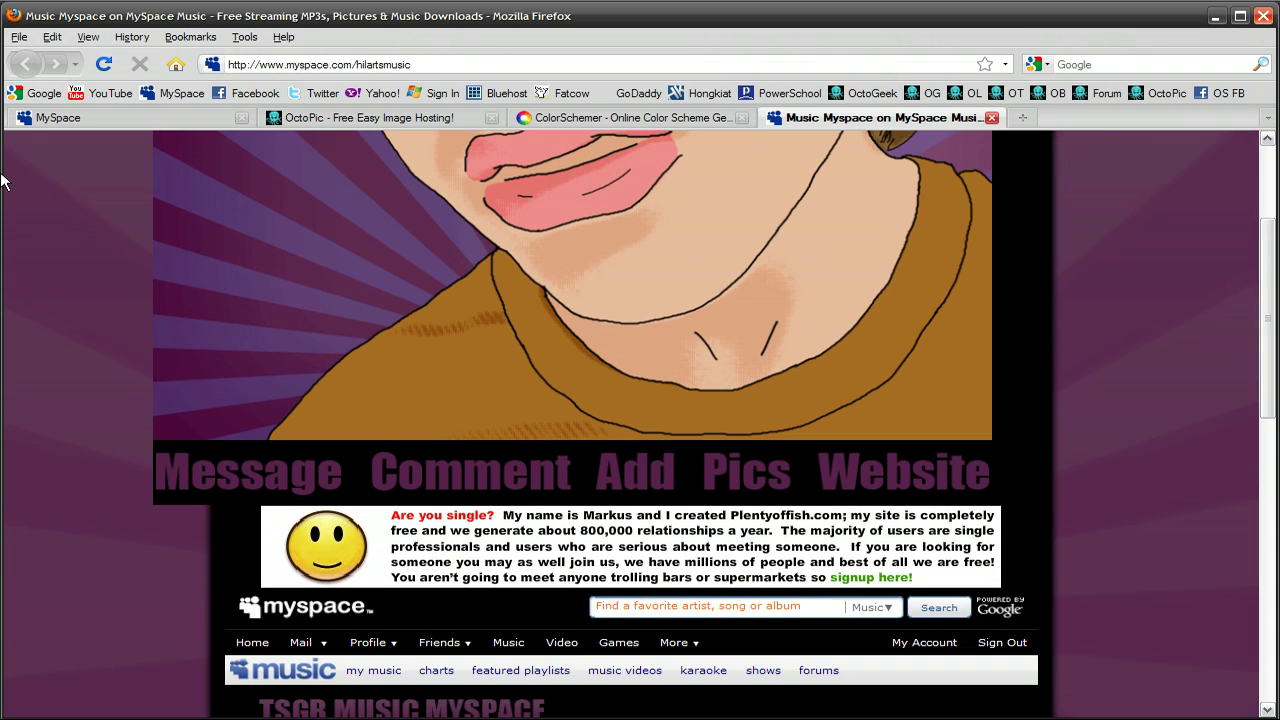
# Submit the Musician Bio with the topbanner's margin-left set to -405px and reload the band profile to check the banner.
pyautogui.click(112, 125)
pyautogui.scroll(-10, 640, 360)
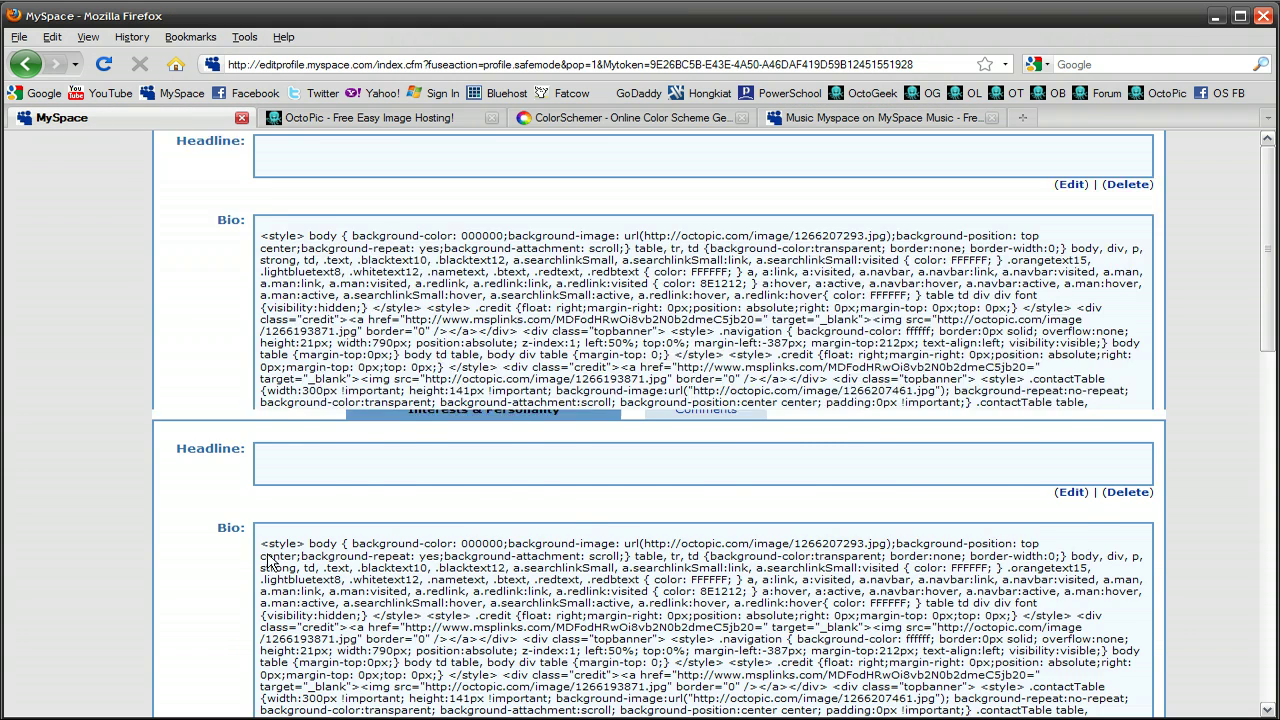
pyautogui.click(1074, 537)
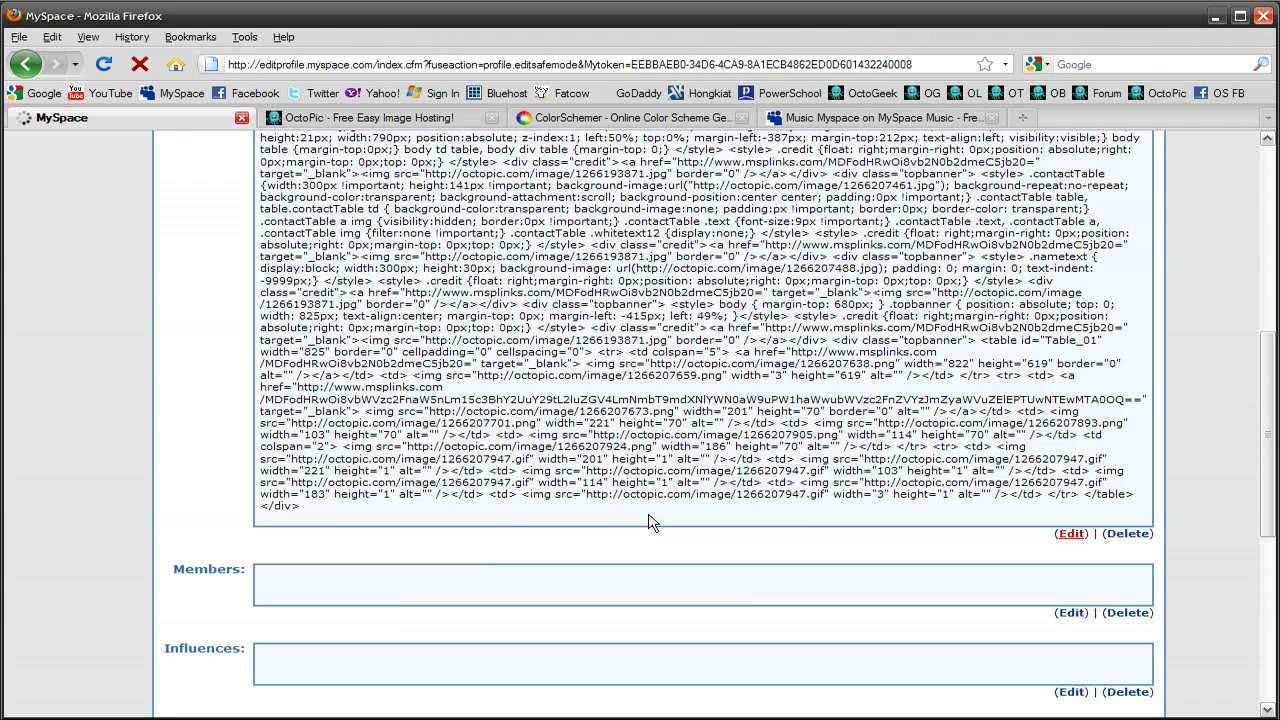
pyautogui.scroll(-15, 655, 517)
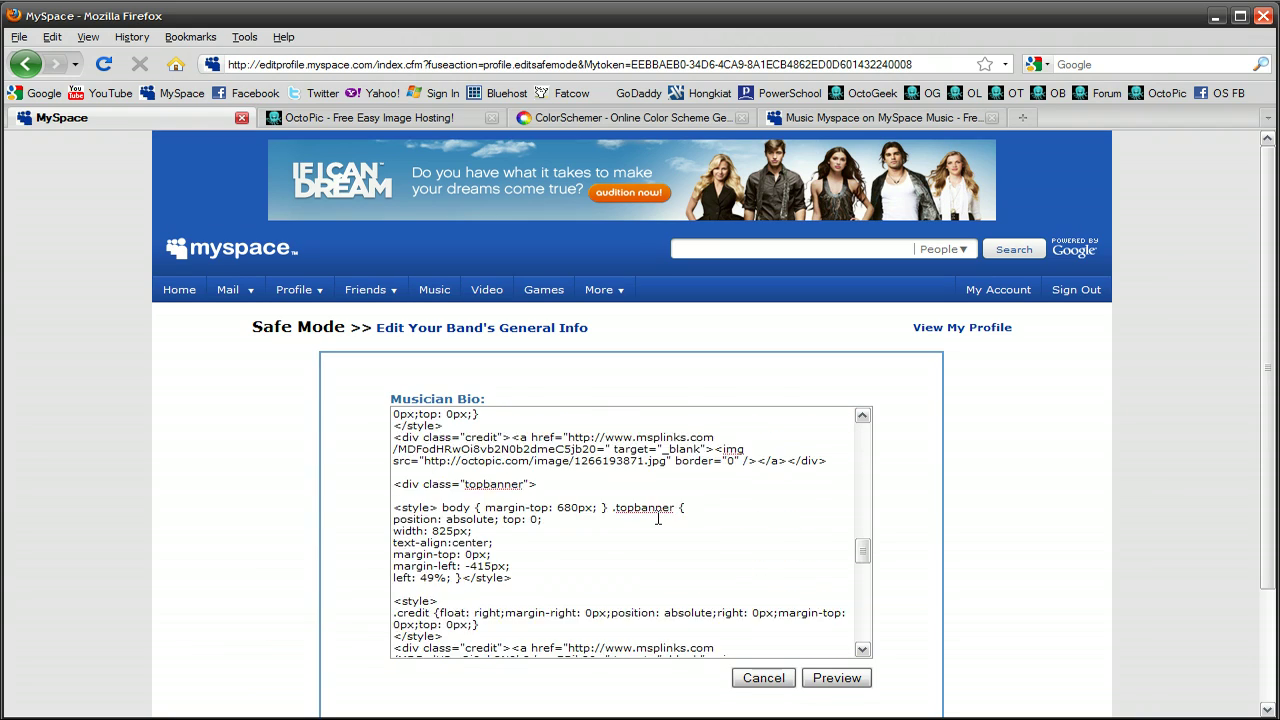
pyautogui.scroll(5, 658, 518)
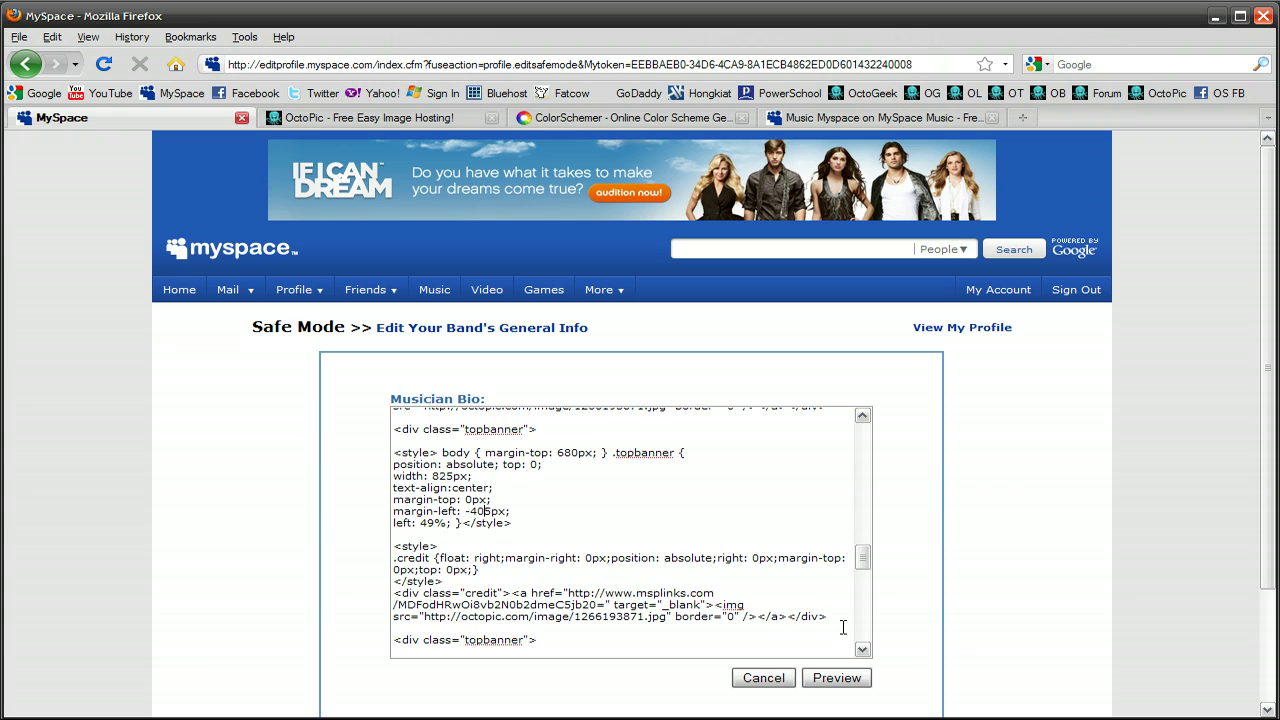
pyautogui.click(843, 678)
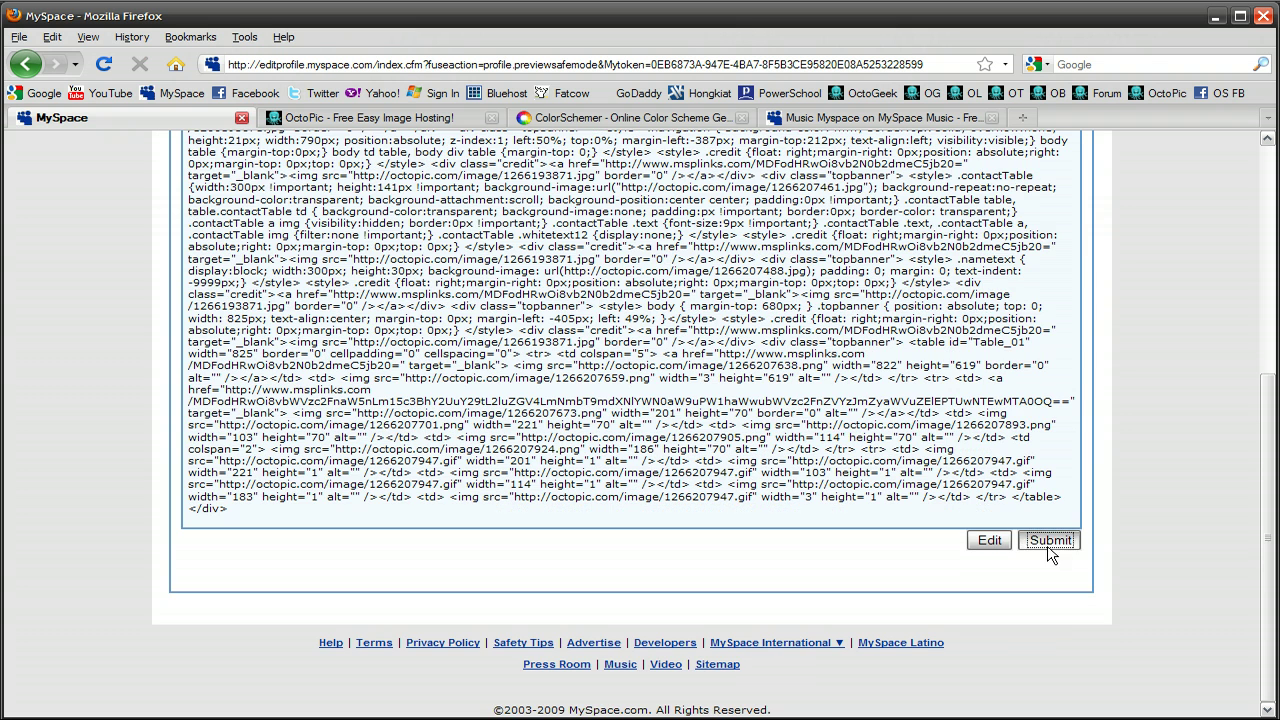
pyautogui.click(1048, 549)
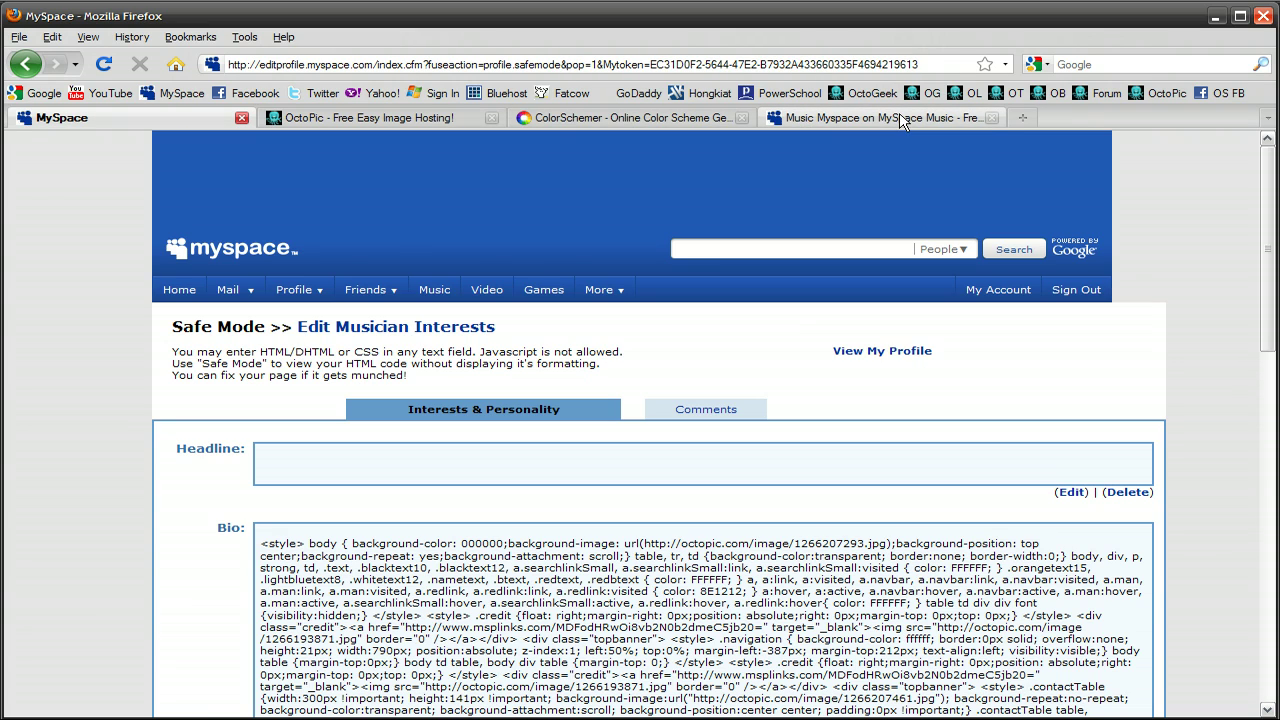
pyautogui.click(900, 117)
pyautogui.click(104, 66)
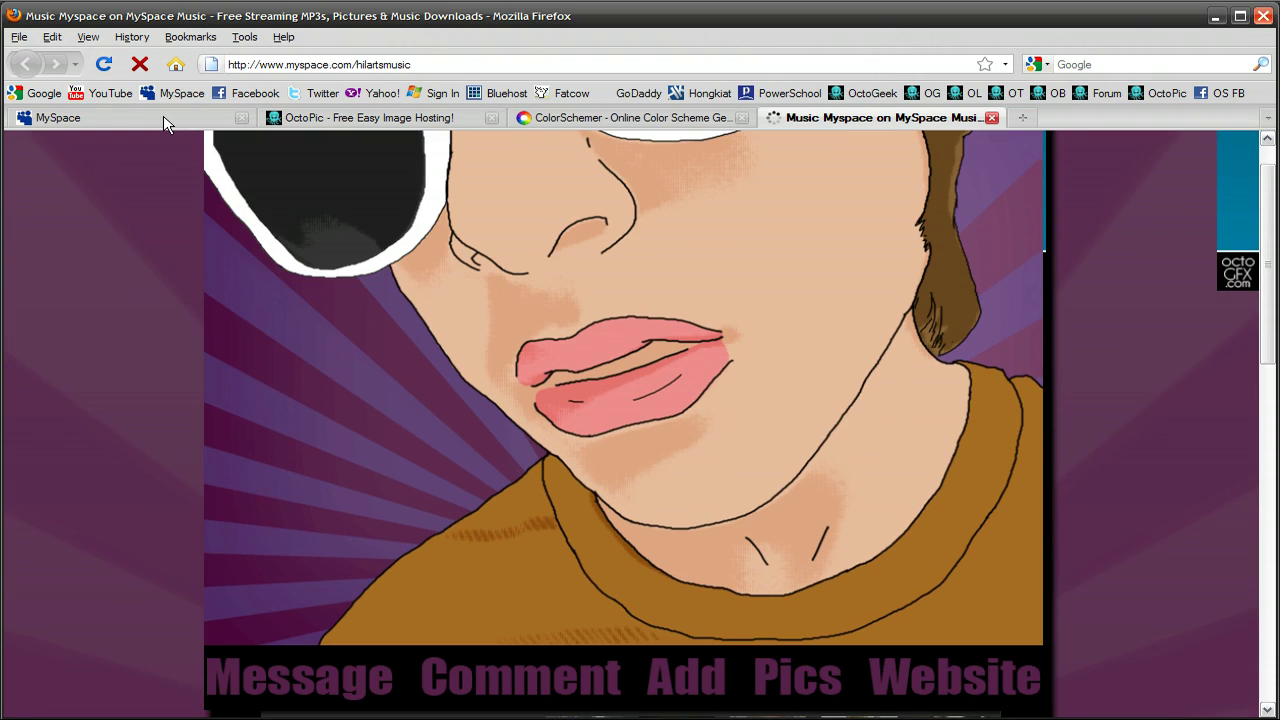
# Reopen the Musician Bio code, set the topbanner's margin-left to -403px and submit it to the band profile.
pyautogui.click(165, 122)
pyautogui.scroll(-10, 886, 414)
pyautogui.click(1072, 534)
pyautogui.scroll(-8, 500, 530)
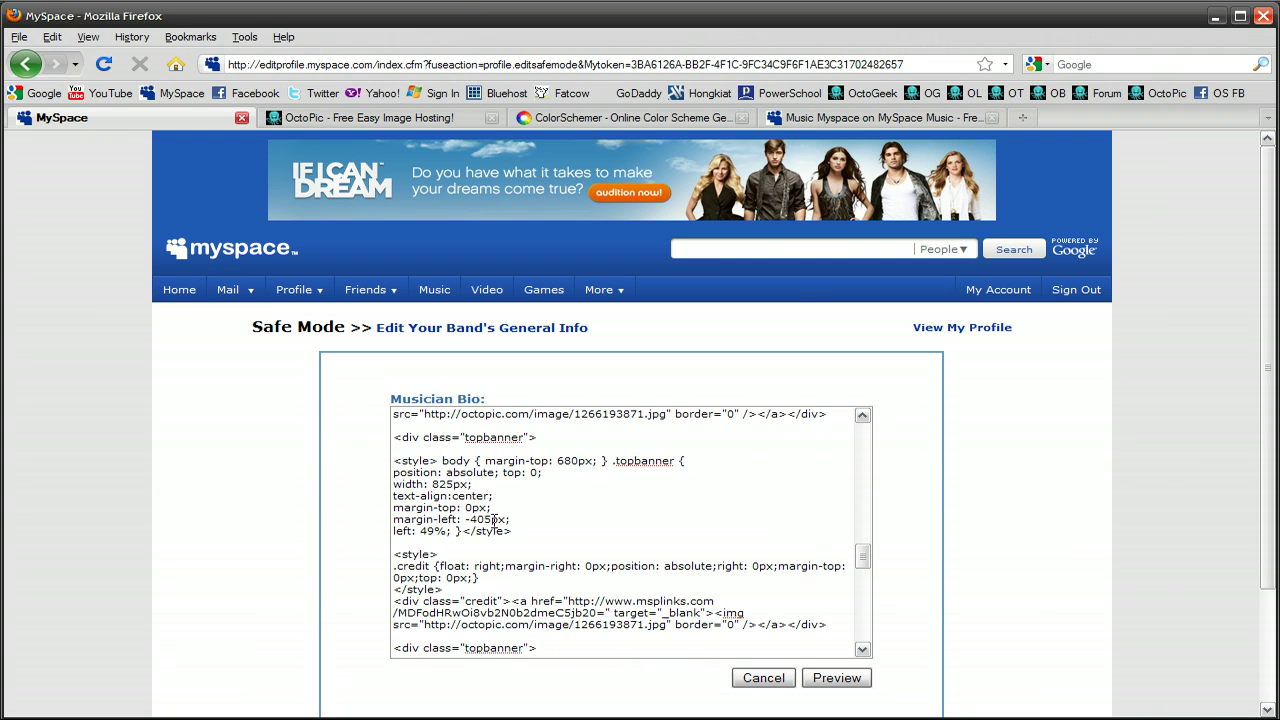
pyautogui.click(492, 519)
pyautogui.press('BackSpace')
pyautogui.write('33')
pyautogui.press('BackSpace')
pyautogui.click(850, 679)
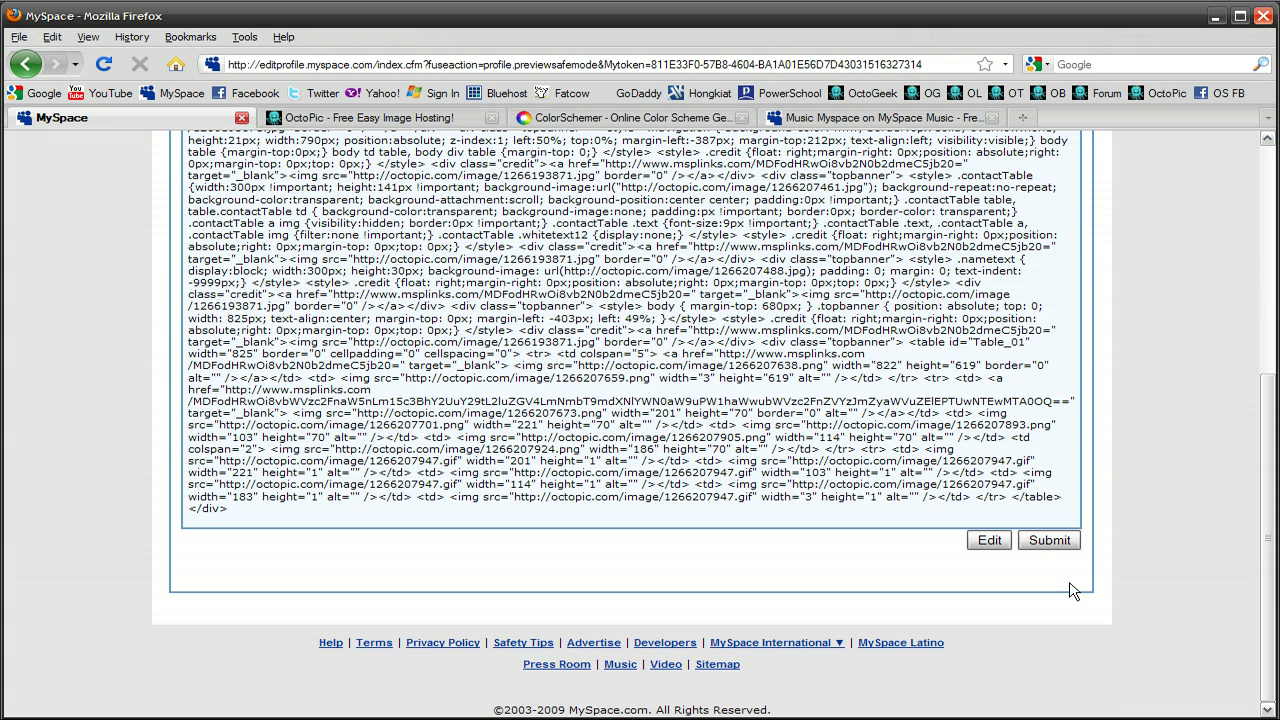
pyautogui.click(1049, 540)
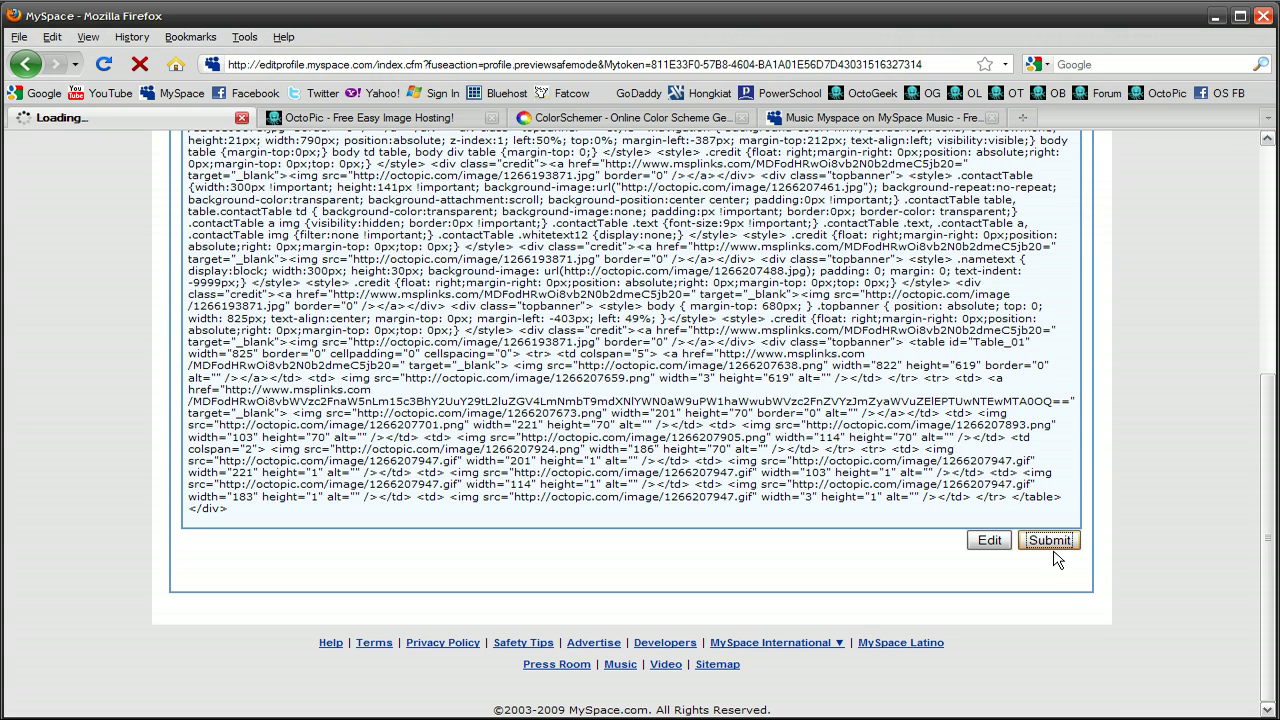
# Check the banner's alignment on the reloaded band profile, test the banner image's link and close the page it opens.
pyautogui.hotkey('ctrl', 'shift', 'Tab')
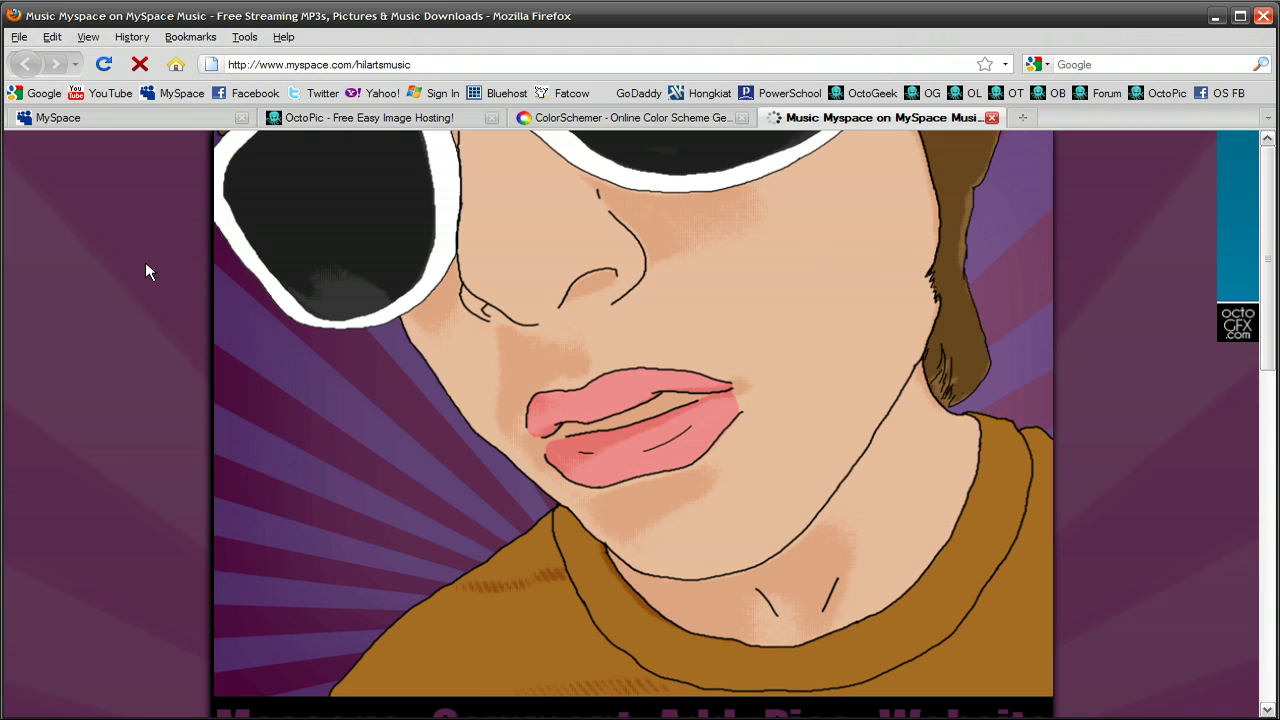
pyautogui.scroll(-5, 145, 270)
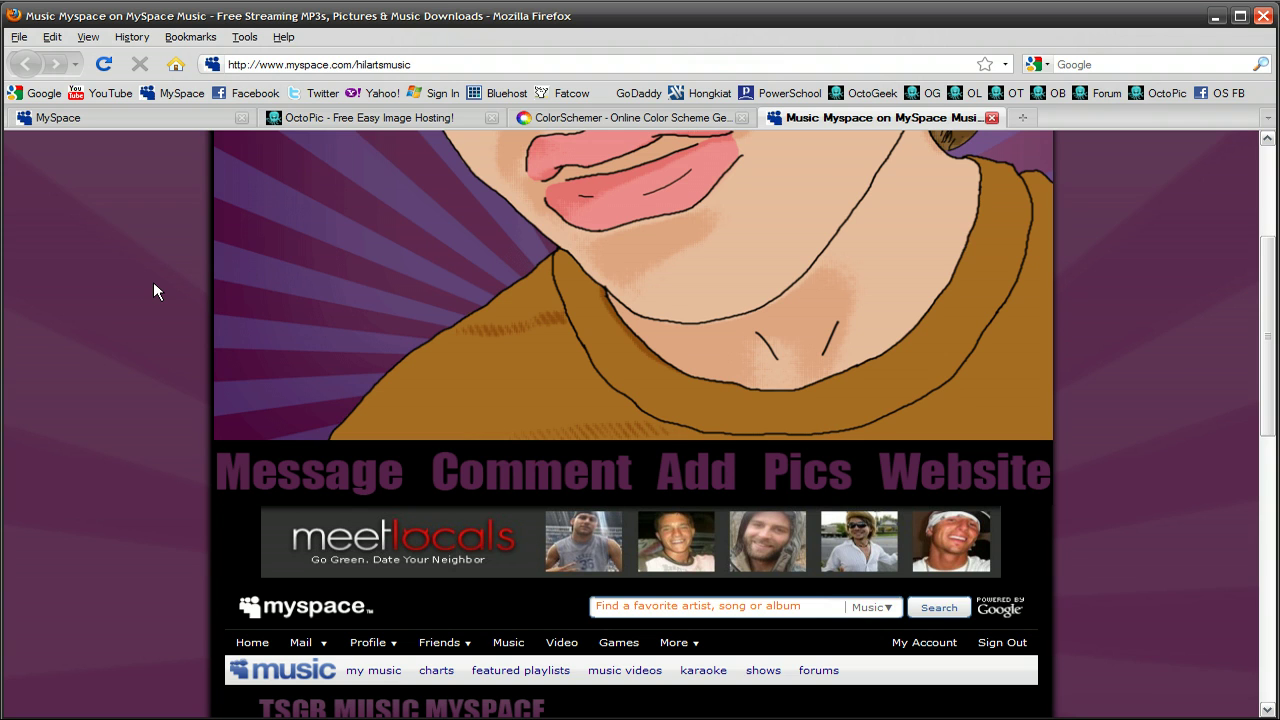
pyautogui.scroll(4, 153, 282)
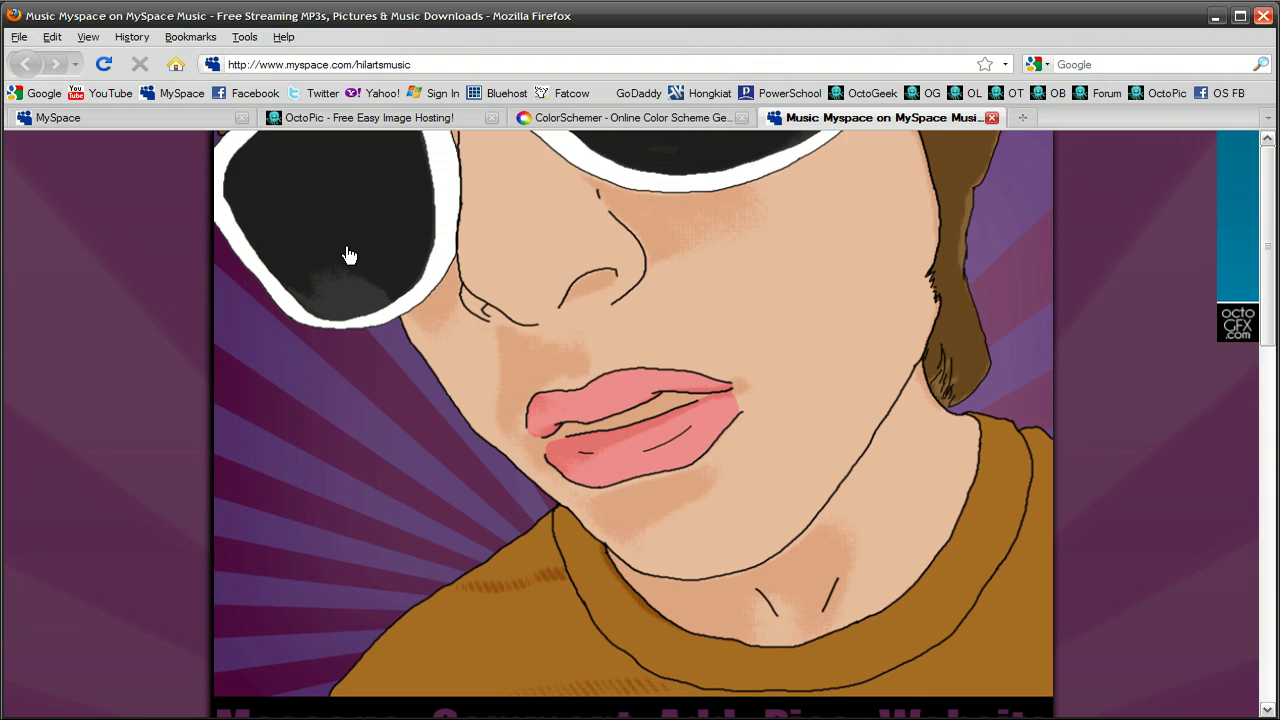
pyautogui.scroll(-5, 300, 403)
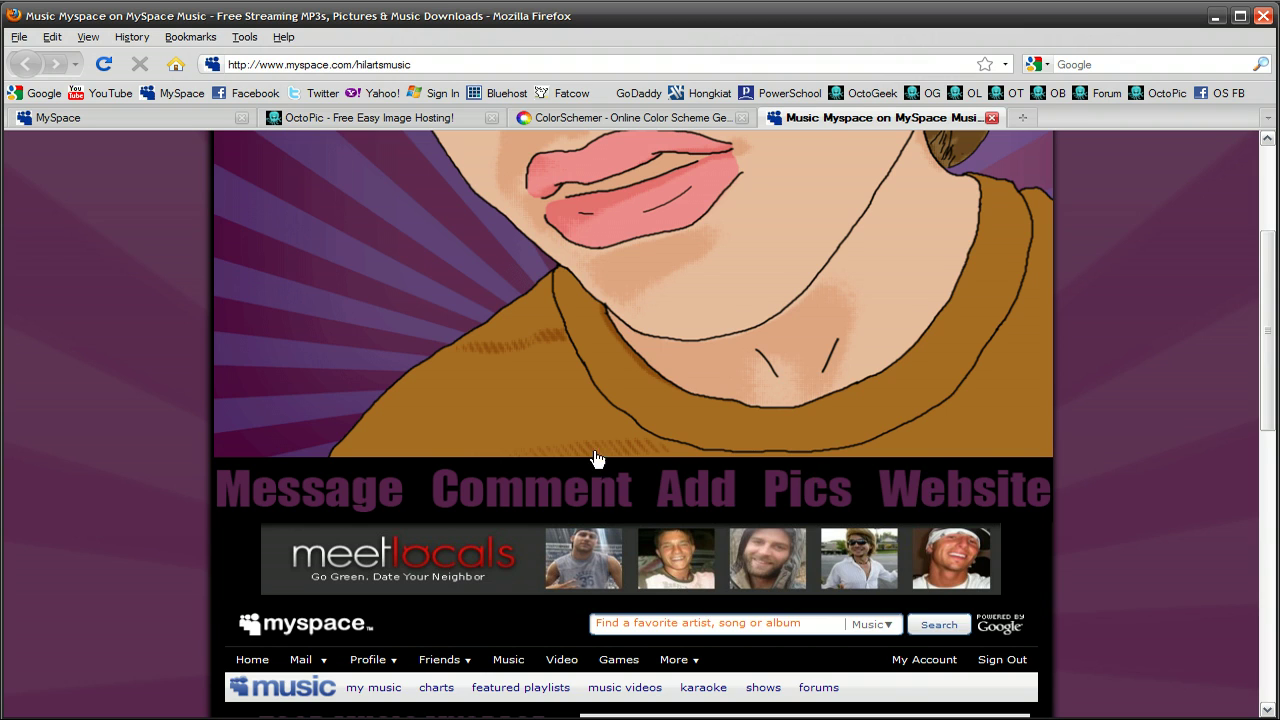
pyautogui.scroll(4, 597, 457)
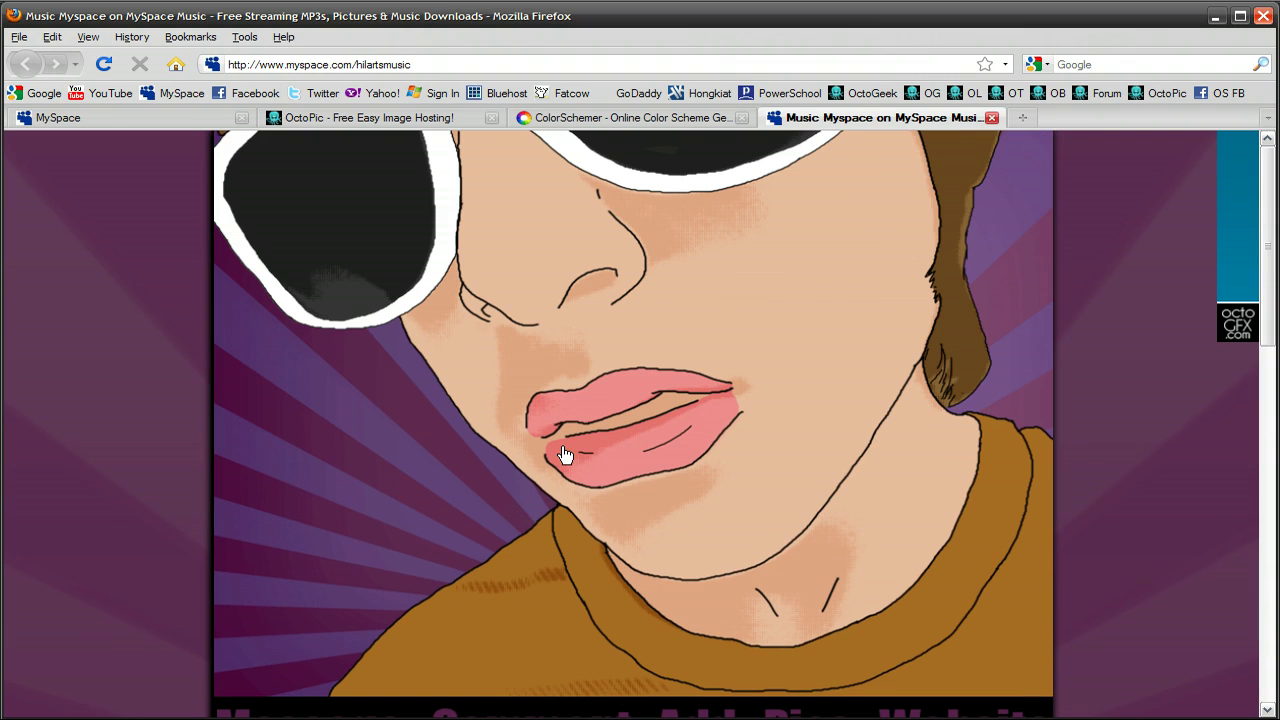
pyautogui.click(487, 265)
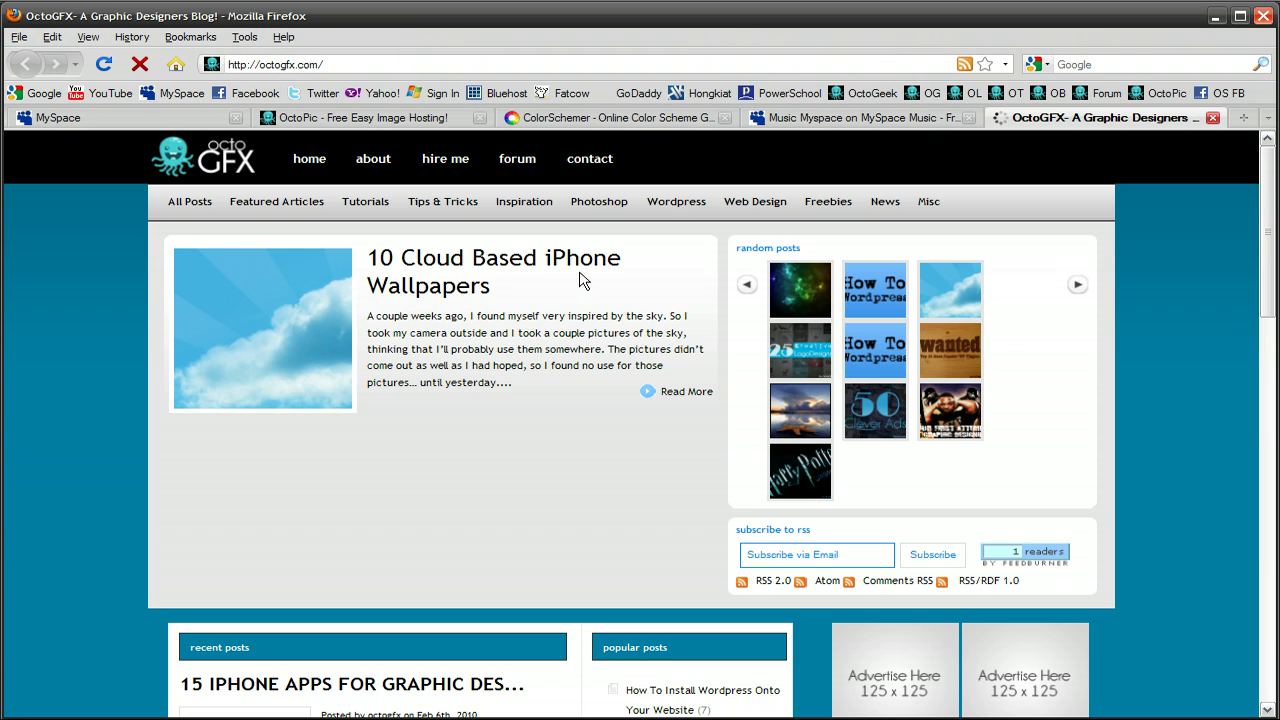
pyautogui.click(1214, 119)
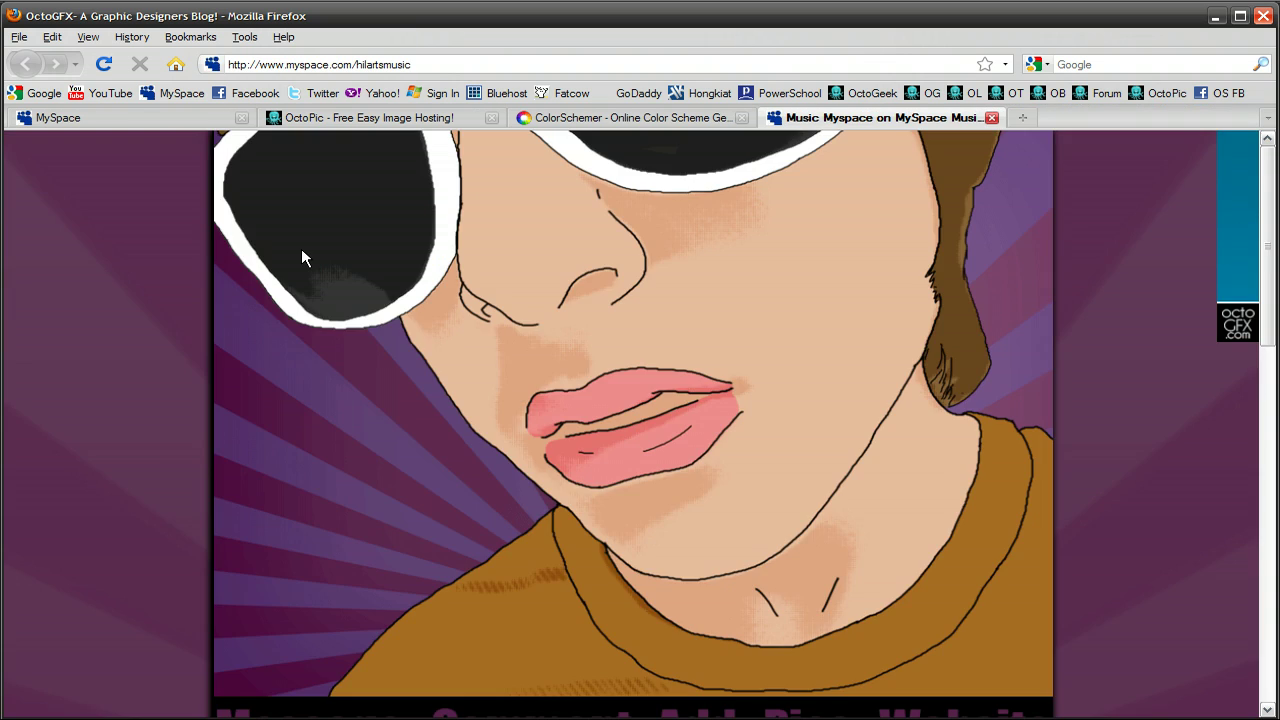
# Review the whole band profile layout, from the banner links and contact table to the friends comments and page footer.
pyautogui.scroll(-1, 102, 250)
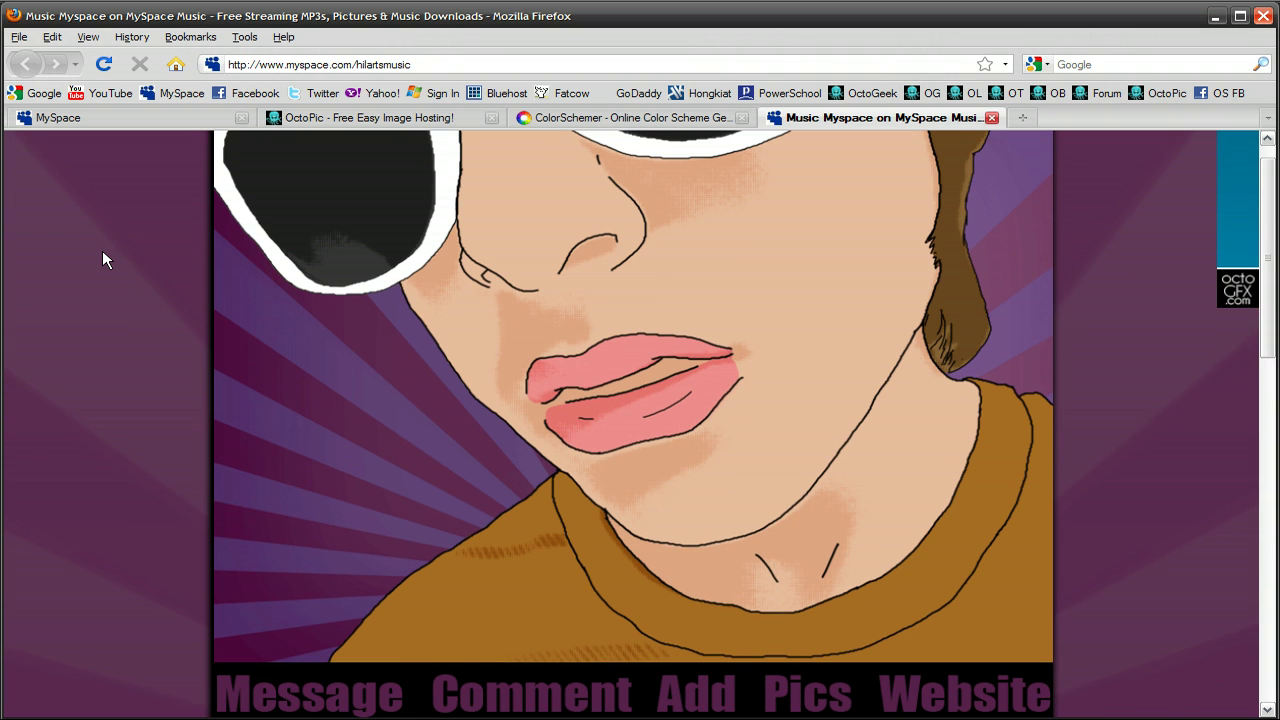
pyautogui.scroll(-10, 103, 252)
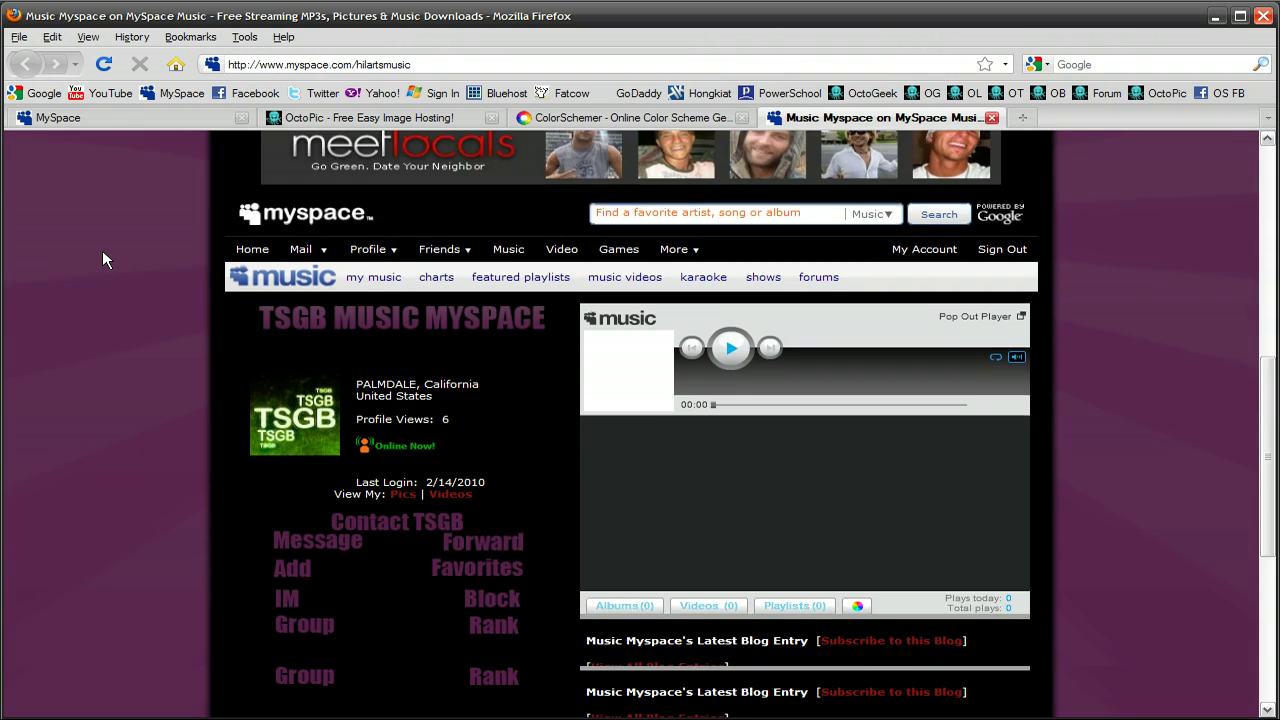
pyautogui.scroll(1, 102, 250)
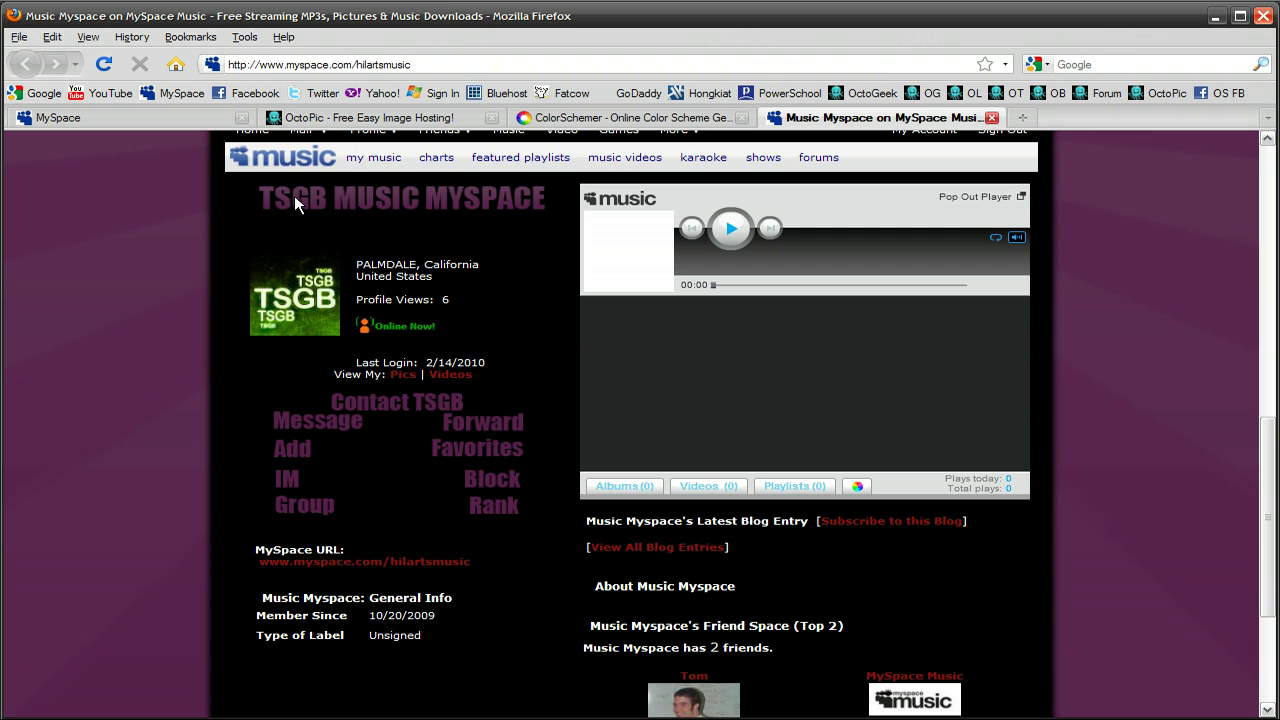
pyautogui.scroll(-5, 178, 431)
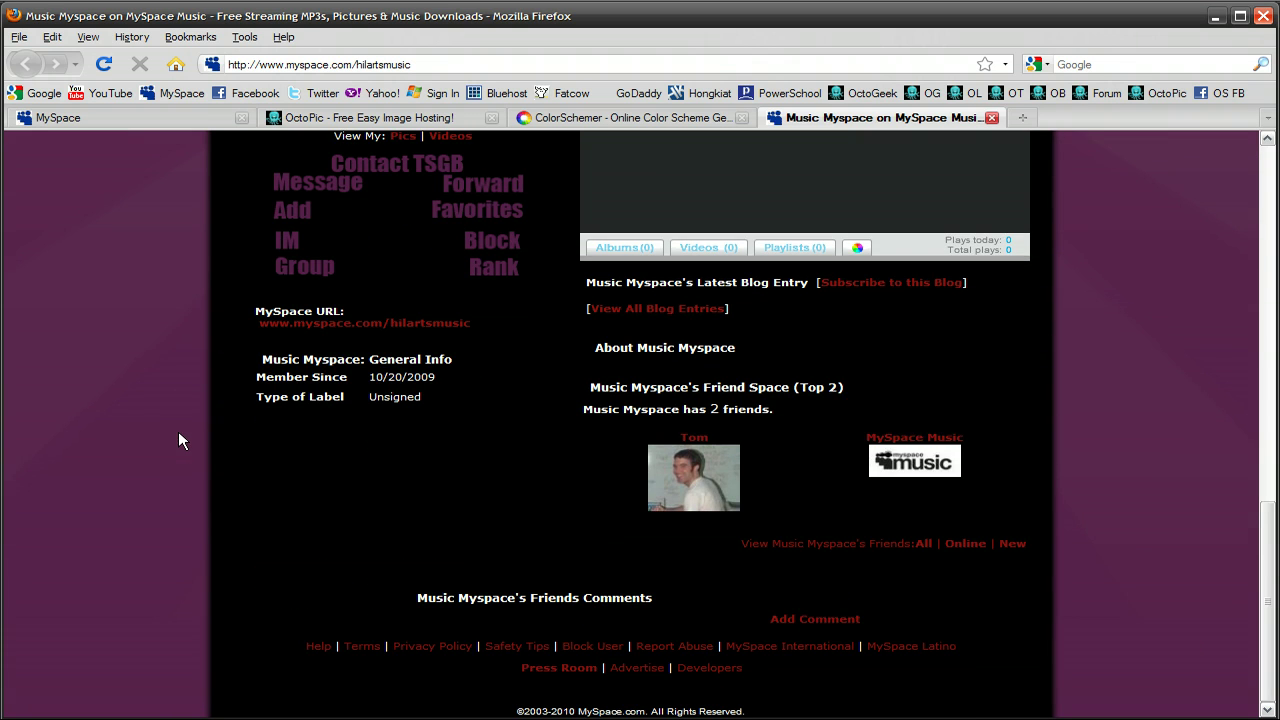
pyautogui.scroll(12, 170, 423)
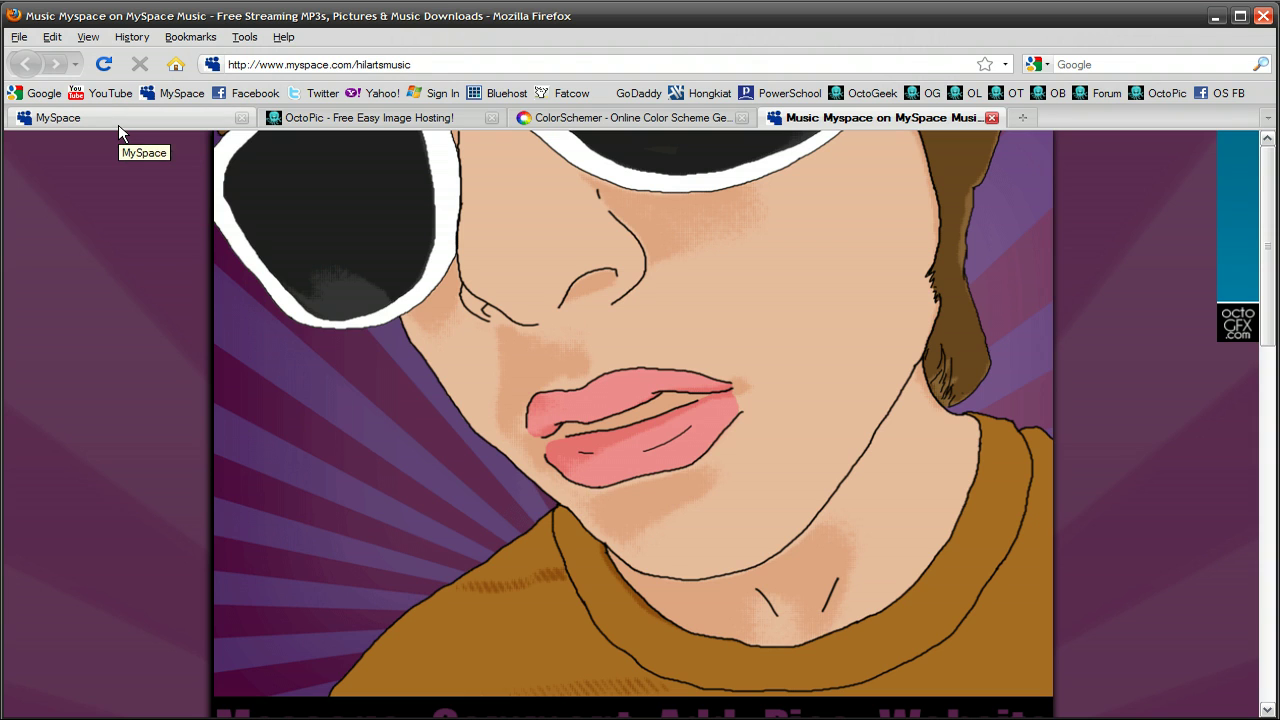
# Reopen the Musician Bio code for editing, add blank lines at its start and enter filler bio text above the style tag.
pyautogui.click(118, 124)
pyautogui.scroll(-10, 137, 330)
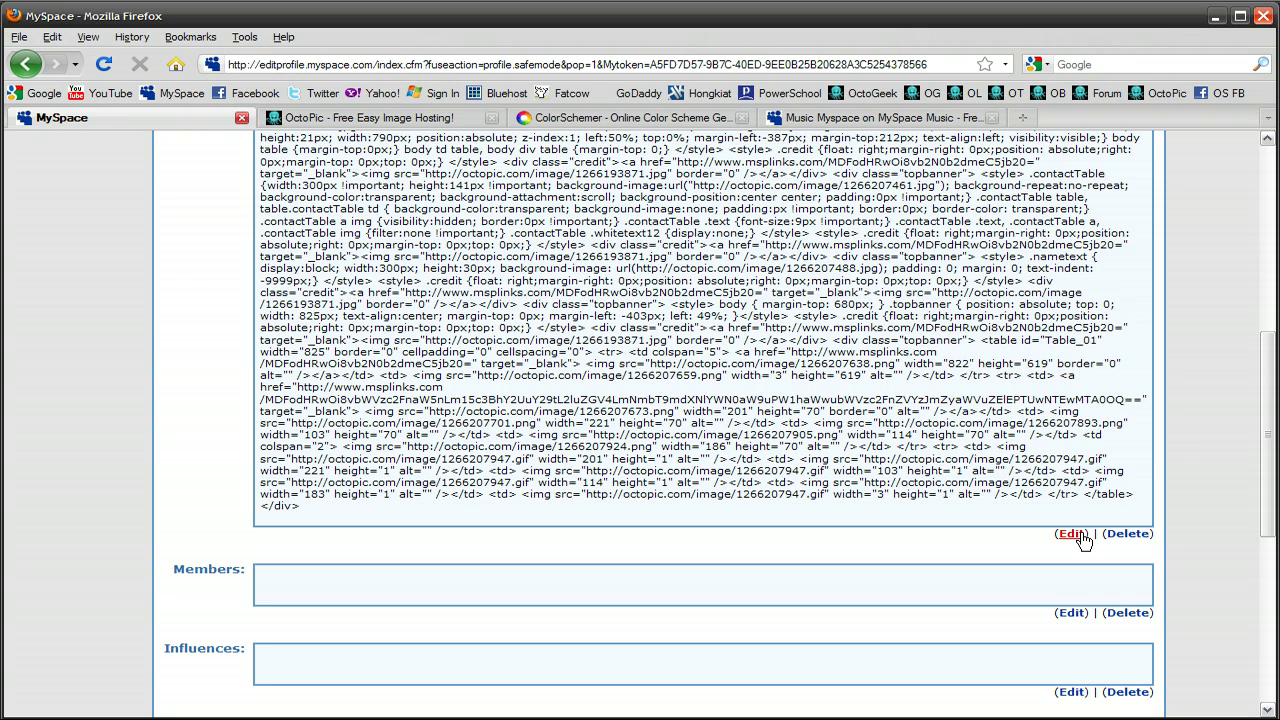
pyautogui.scroll(1, 1083, 540)
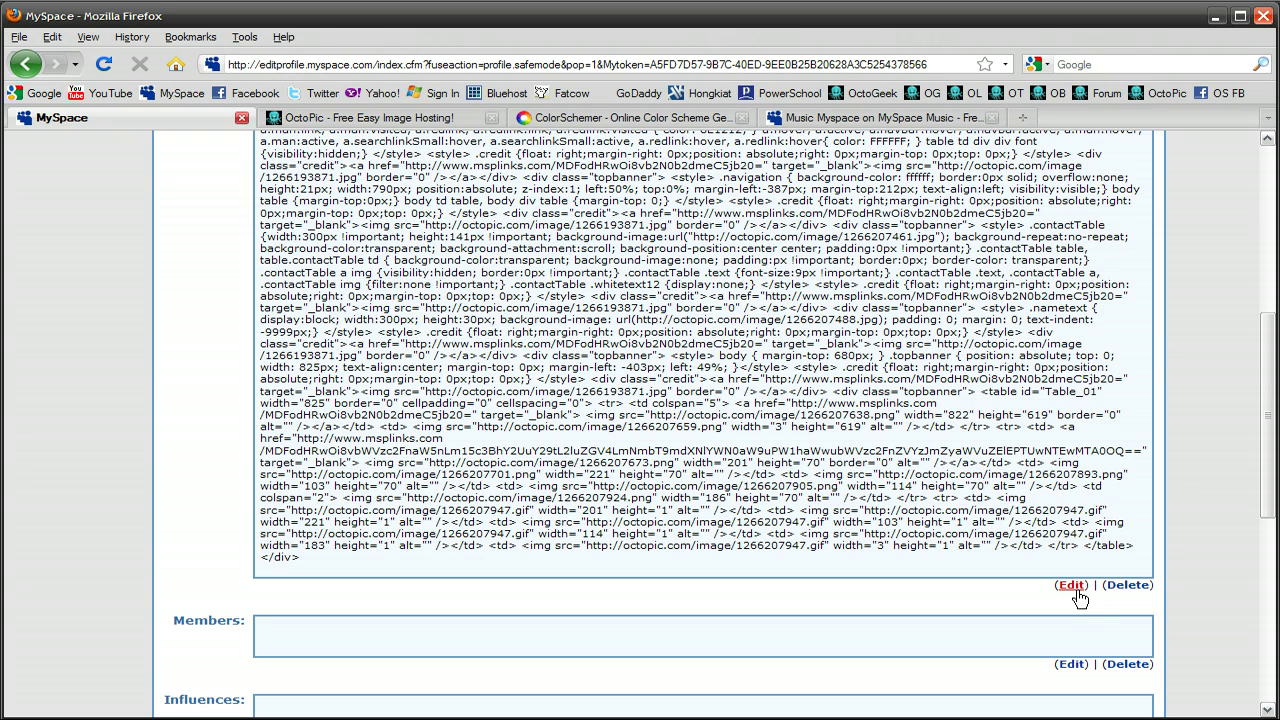
pyautogui.click(1071, 585)
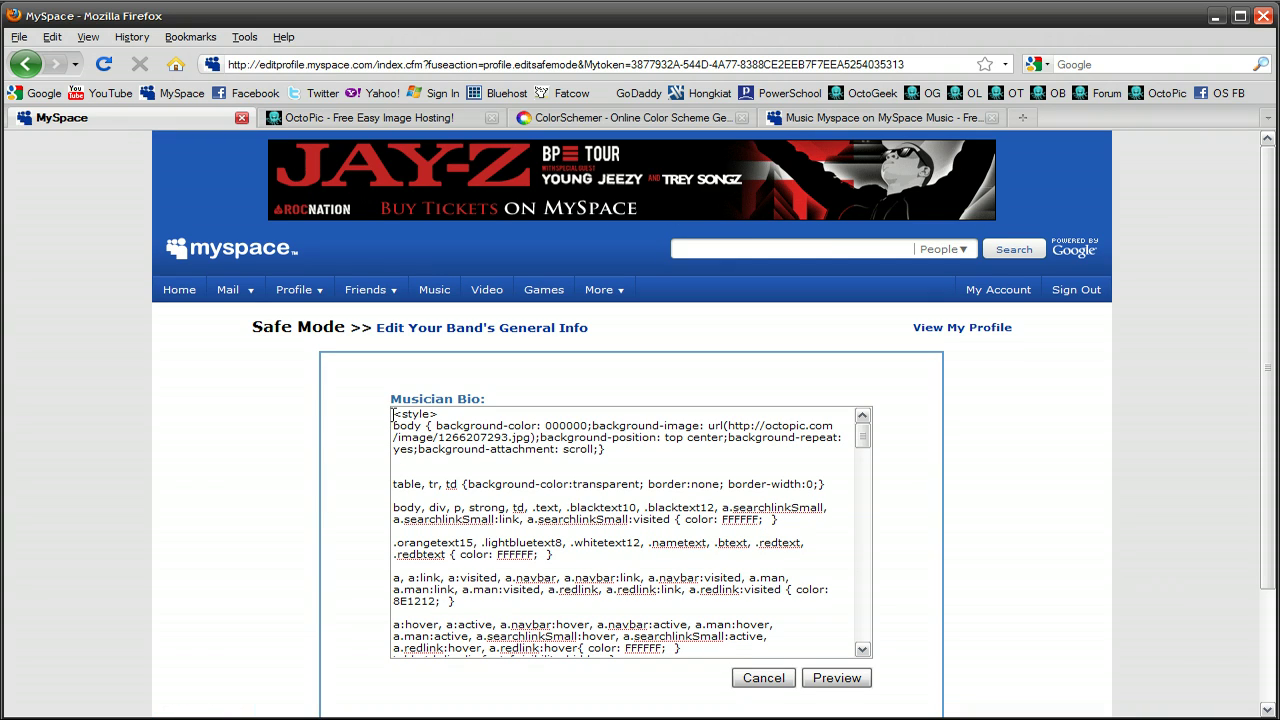
pyautogui.click(393, 415)
pyautogui.press('Return')
pyautogui.press('Return')
pyautogui.press('Return')
pyautogui.press('Return')
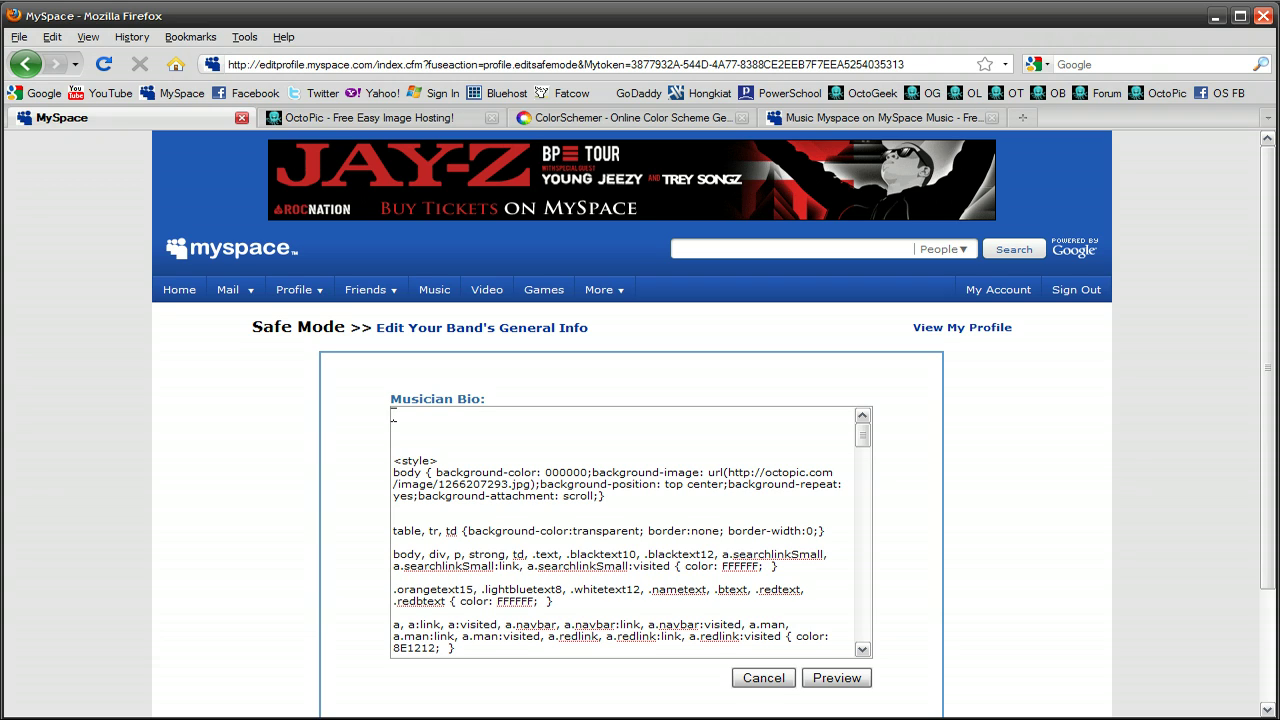
pyautogui.write('jakjdsflnasdkfhdsf.jhakldsf.jask')
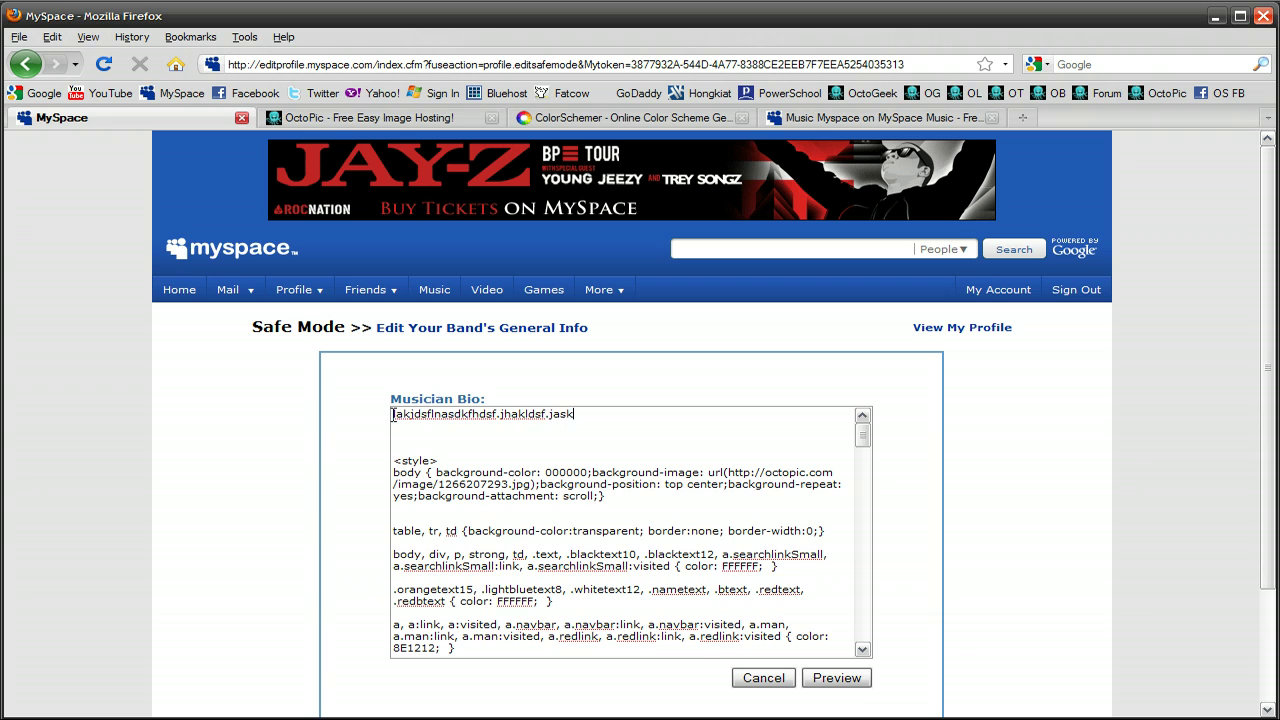
pyautogui.write('dfjdsafljasdflajsdfl;asjflasjdflasd')
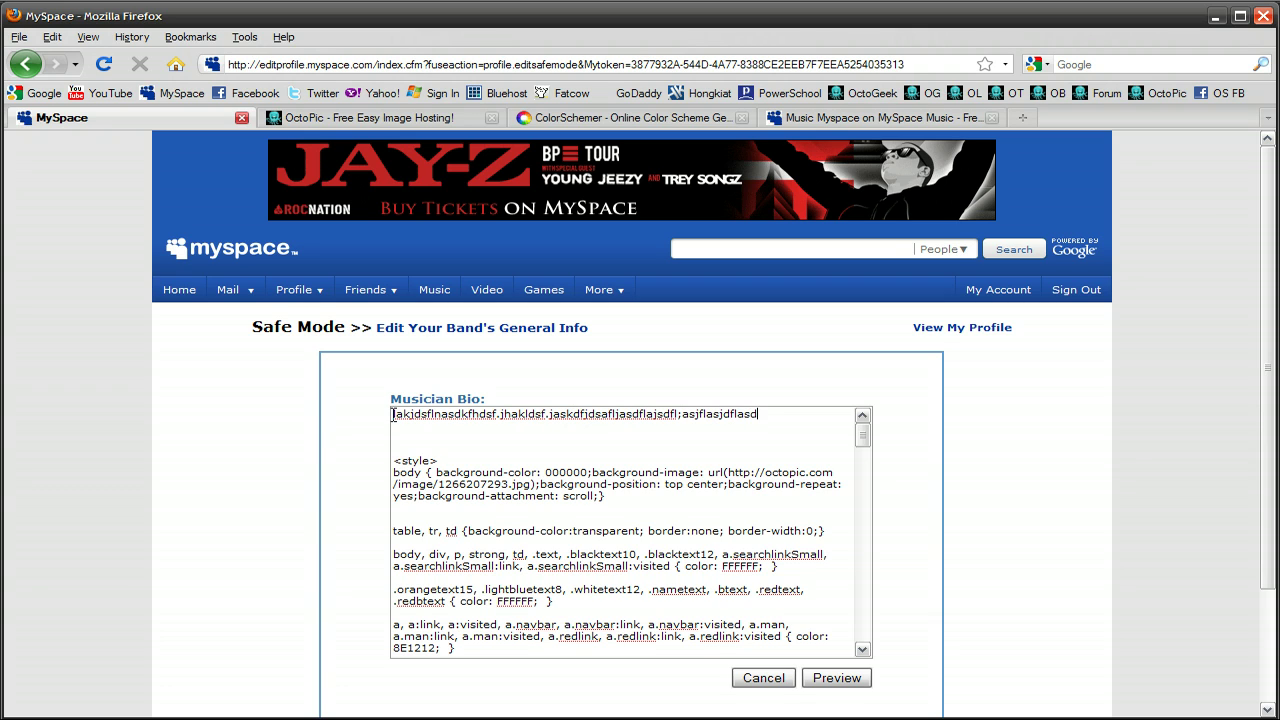
# Remove the filler text above the style tag in the Musician Bio, including a second short sample.
pyautogui.press('BackSpace')
pyautogui.press('BackSpace')
pyautogui.press('BackSpace')
pyautogui.press('BackSpace')
pyautogui.press('BackSpace')
pyautogui.press('BackSpace')
pyautogui.press('BackSpace')
pyautogui.press('BackSpace')
pyautogui.press('BackSpace')
pyautogui.press('BackSpace')
pyautogui.press('BackSpace')
pyautogui.press('BackSpace')
pyautogui.press('BackSpace')
pyautogui.press('BackSpace')
pyautogui.press('BackSpace')
pyautogui.press('BackSpace')
pyautogui.press('BackSpace')
pyautogui.press('BackSpace')
pyautogui.press('BackSpace')
pyautogui.press('BackSpace')
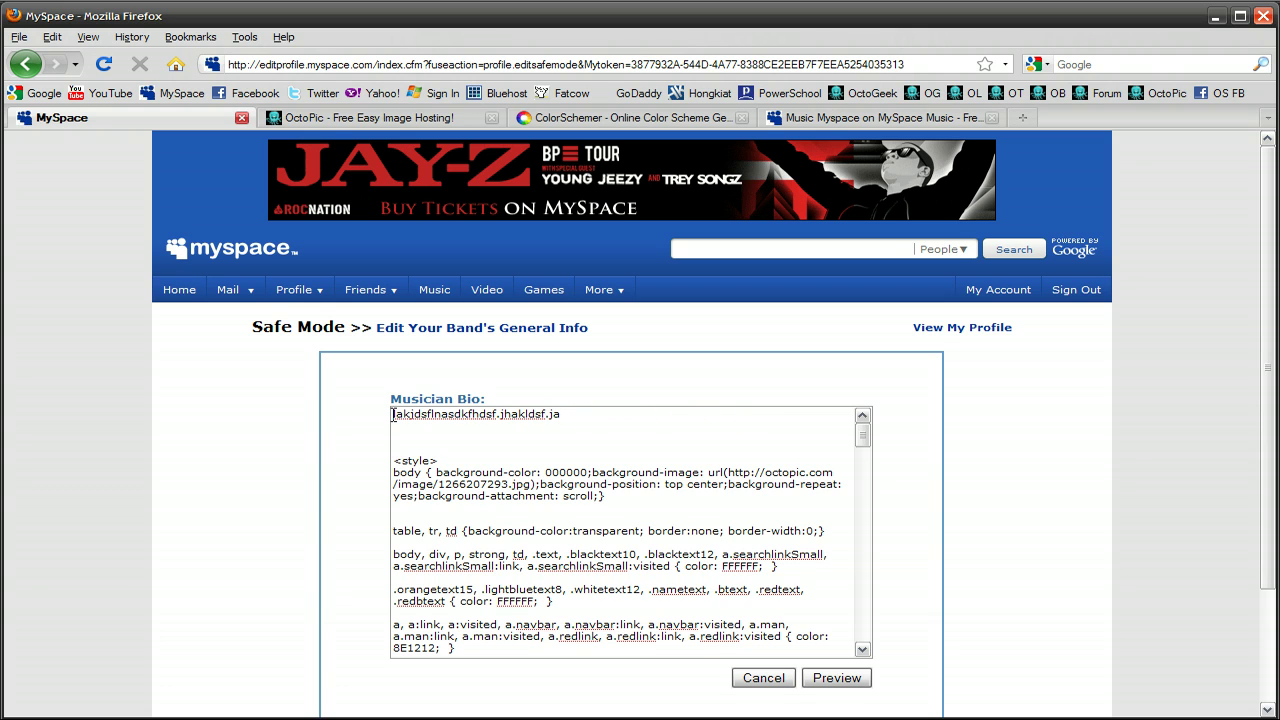
pyautogui.press('BackSpace')
pyautogui.press('BackSpace')
pyautogui.press('BackSpace')
pyautogui.press('BackSpace')
pyautogui.press('BackSpace')
pyautogui.press('BackSpace')
pyautogui.press('BackSpace')
pyautogui.press('BackSpace')
pyautogui.press('BackSpace')
pyautogui.press('BackSpace')
pyautogui.press('BackSpace')
pyautogui.press('BackSpace')
pyautogui.press('BackSpace')
pyautogui.press('BackSpace')
pyautogui.press('BackSpace')
pyautogui.press('BackSpace')
pyautogui.press('BackSpace')
pyautogui.press('BackSpace')
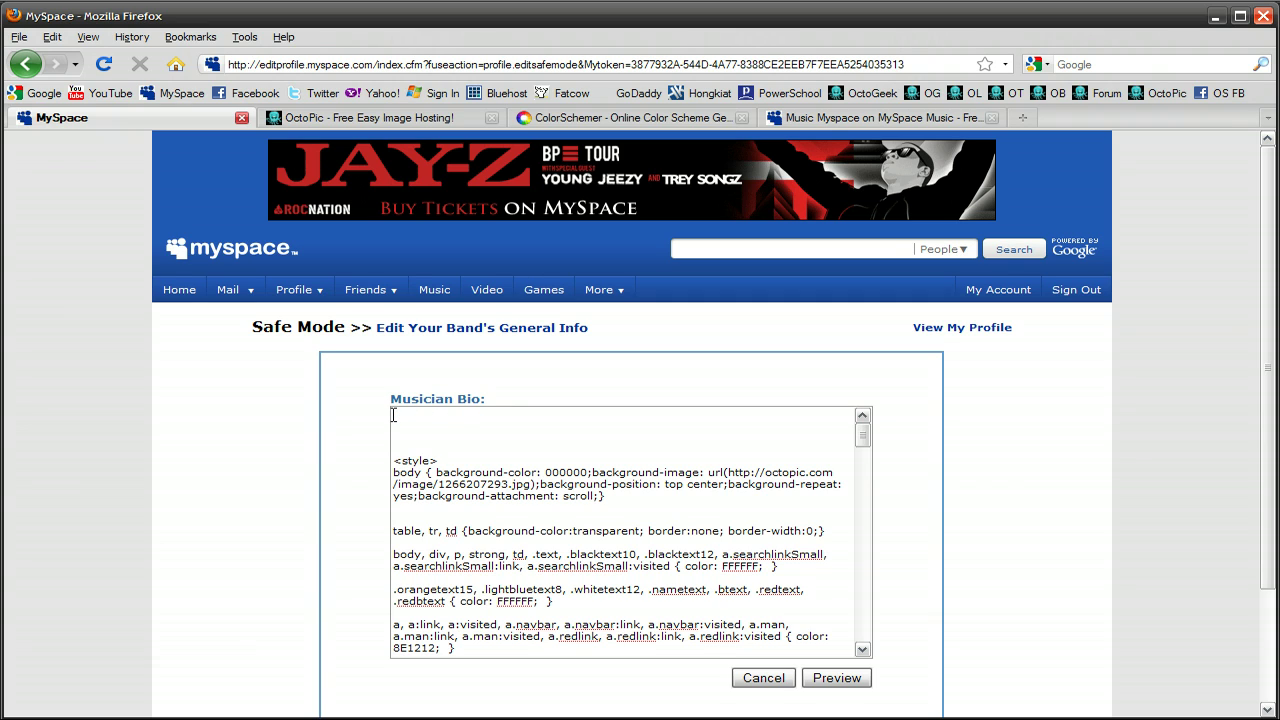
pyautogui.write('jdflads')
pyautogui.press('BackSpace')
pyautogui.press('BackSpace')
pyautogui.press('BackSpace')
pyautogui.press('BackSpace')
pyautogui.press('BackSpace')
pyautogui.press('BackSpace')
# Return to the band profile, switch to Photoshop, and minimize Photoshop, the WordPad documents and the images folder to show the desktop.
pyautogui.click(776, 120)
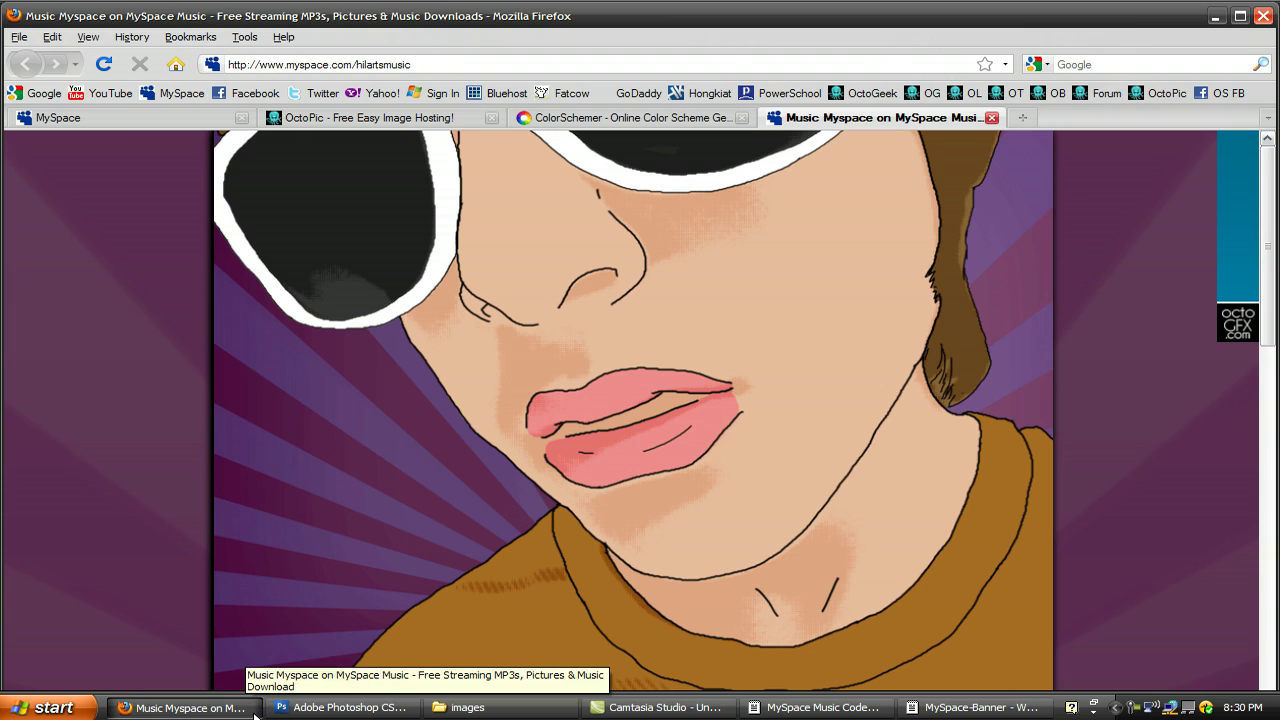
pyautogui.click(340, 707)
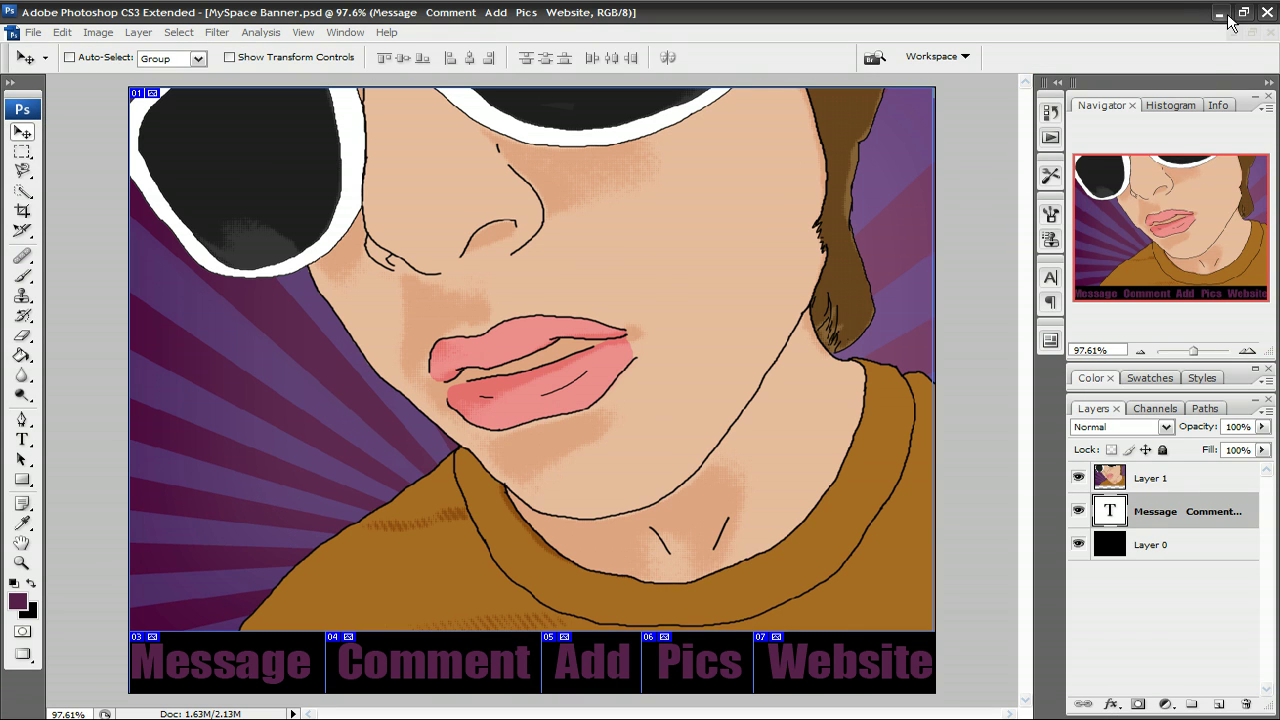
pyautogui.click(1226, 15)
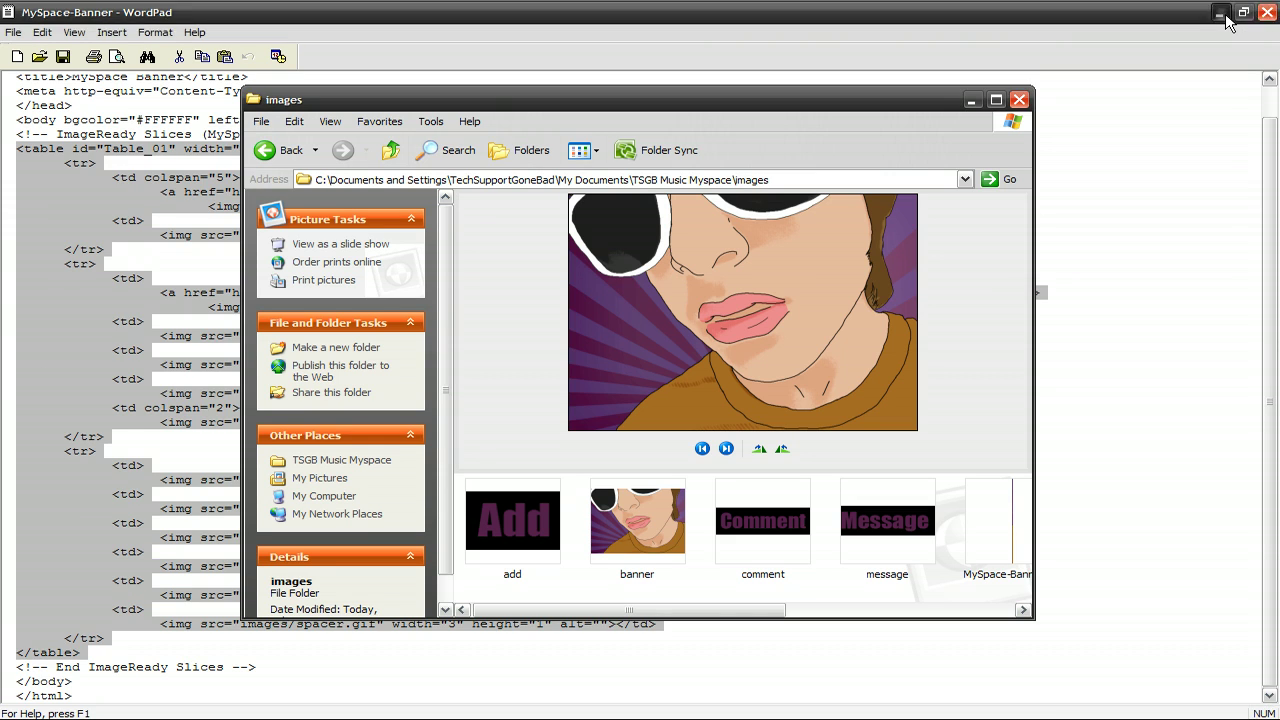
pyautogui.click(1226, 15)
pyautogui.click(970, 101)
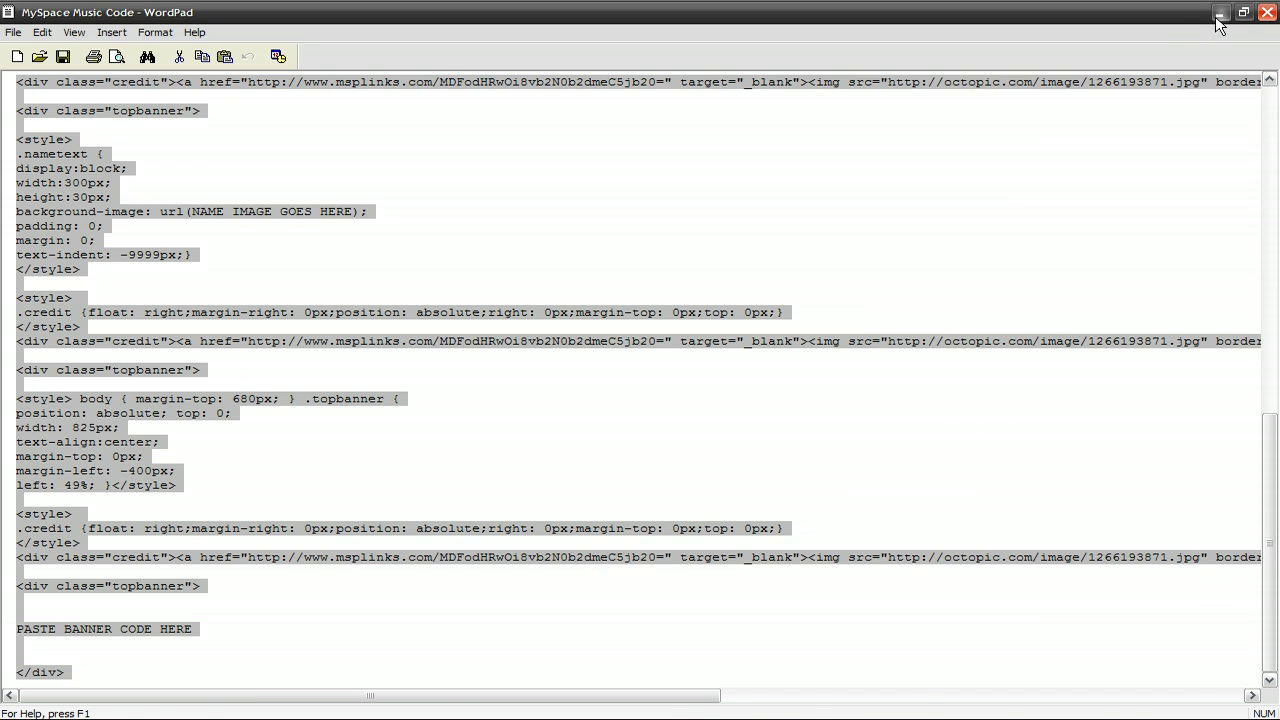
pyautogui.click(1219, 14)
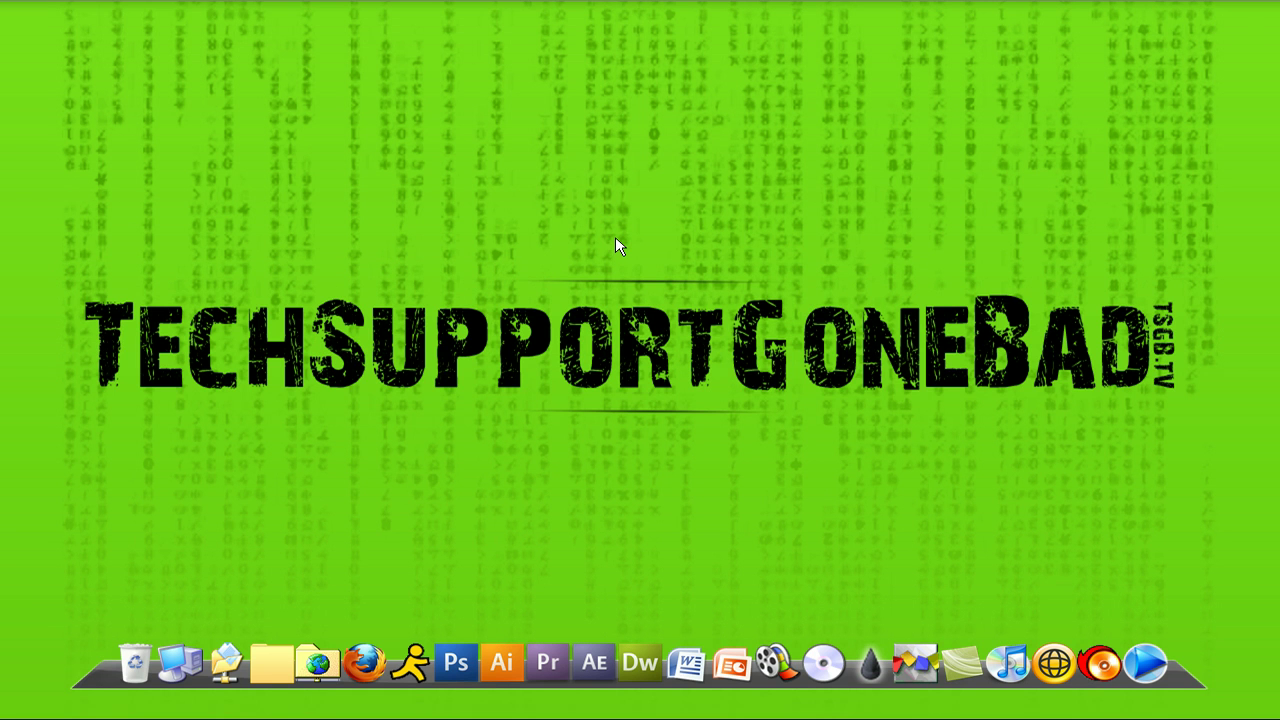